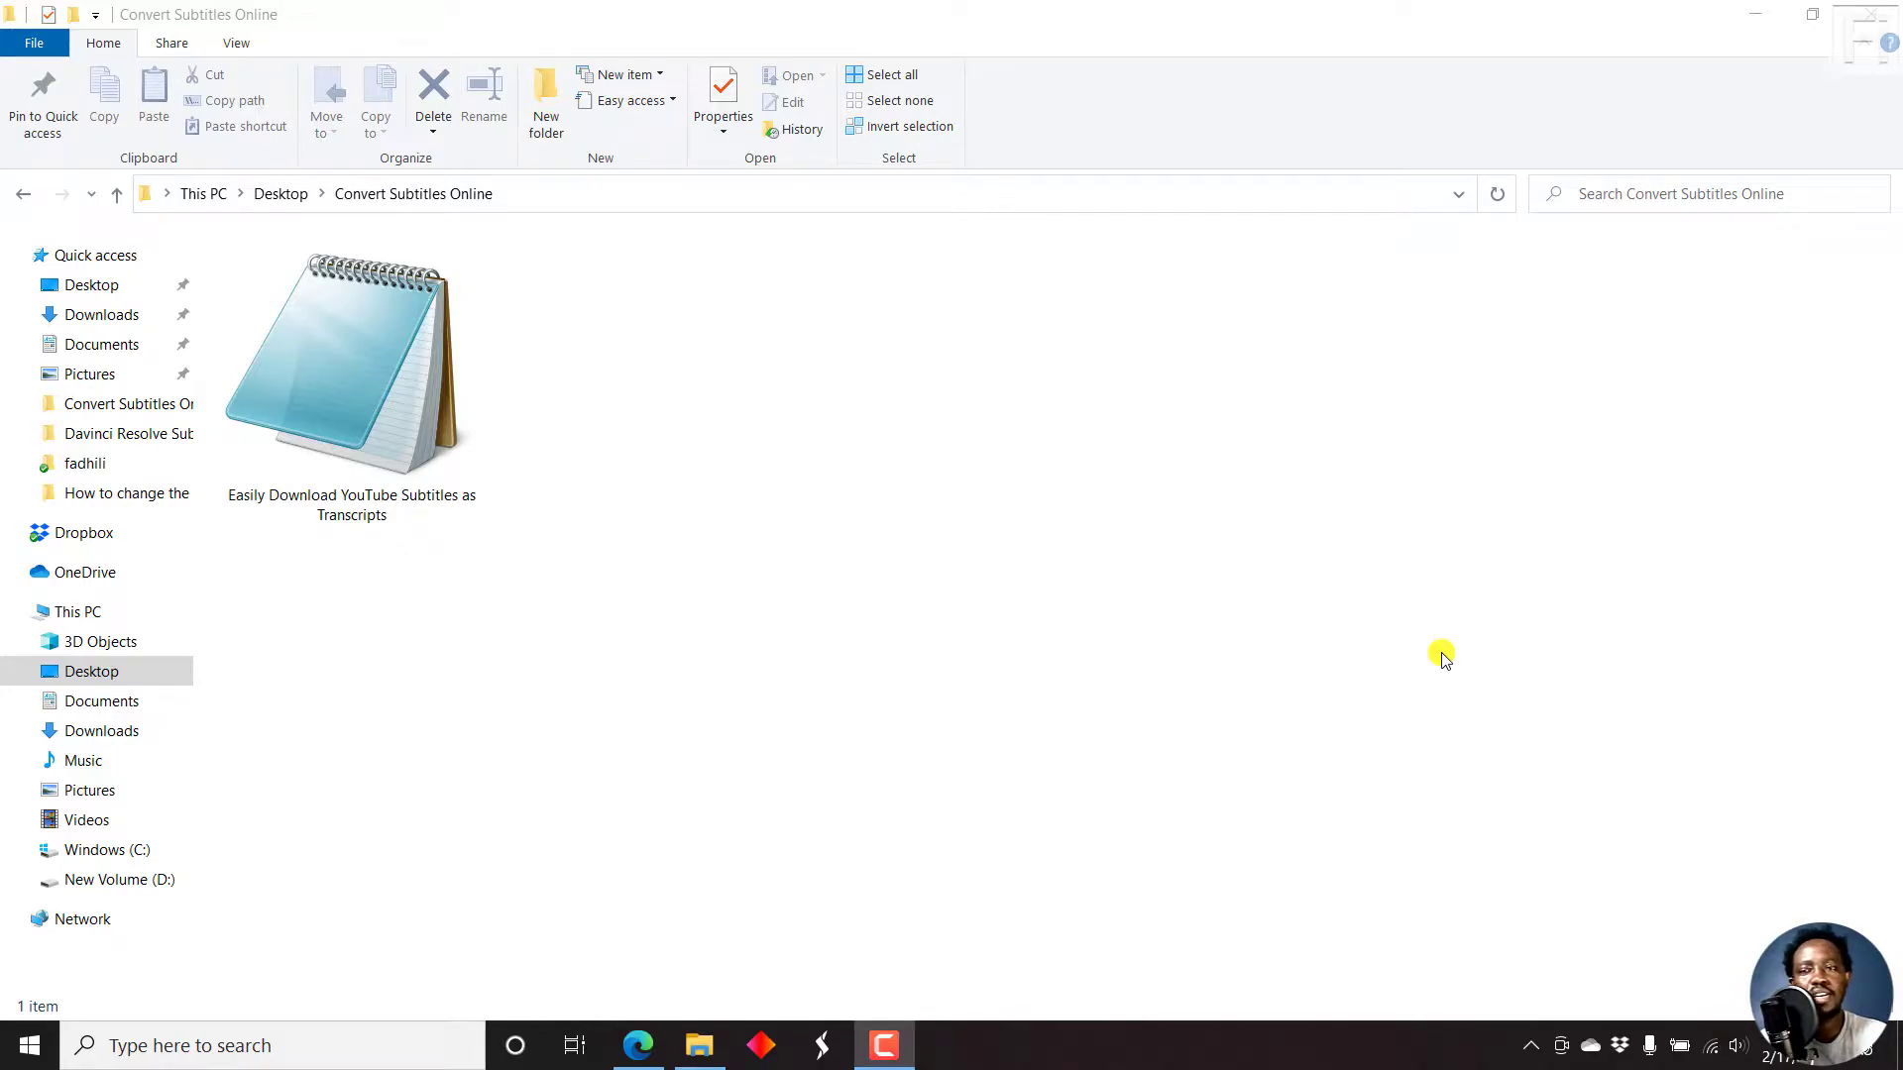
Open the SRT file "Easily Download YouTube Subtitles as Transcripts" in Notepad and examine its numbered, time-stamped captions.
{"action": "double_click", "coordinate": [410, 416]}
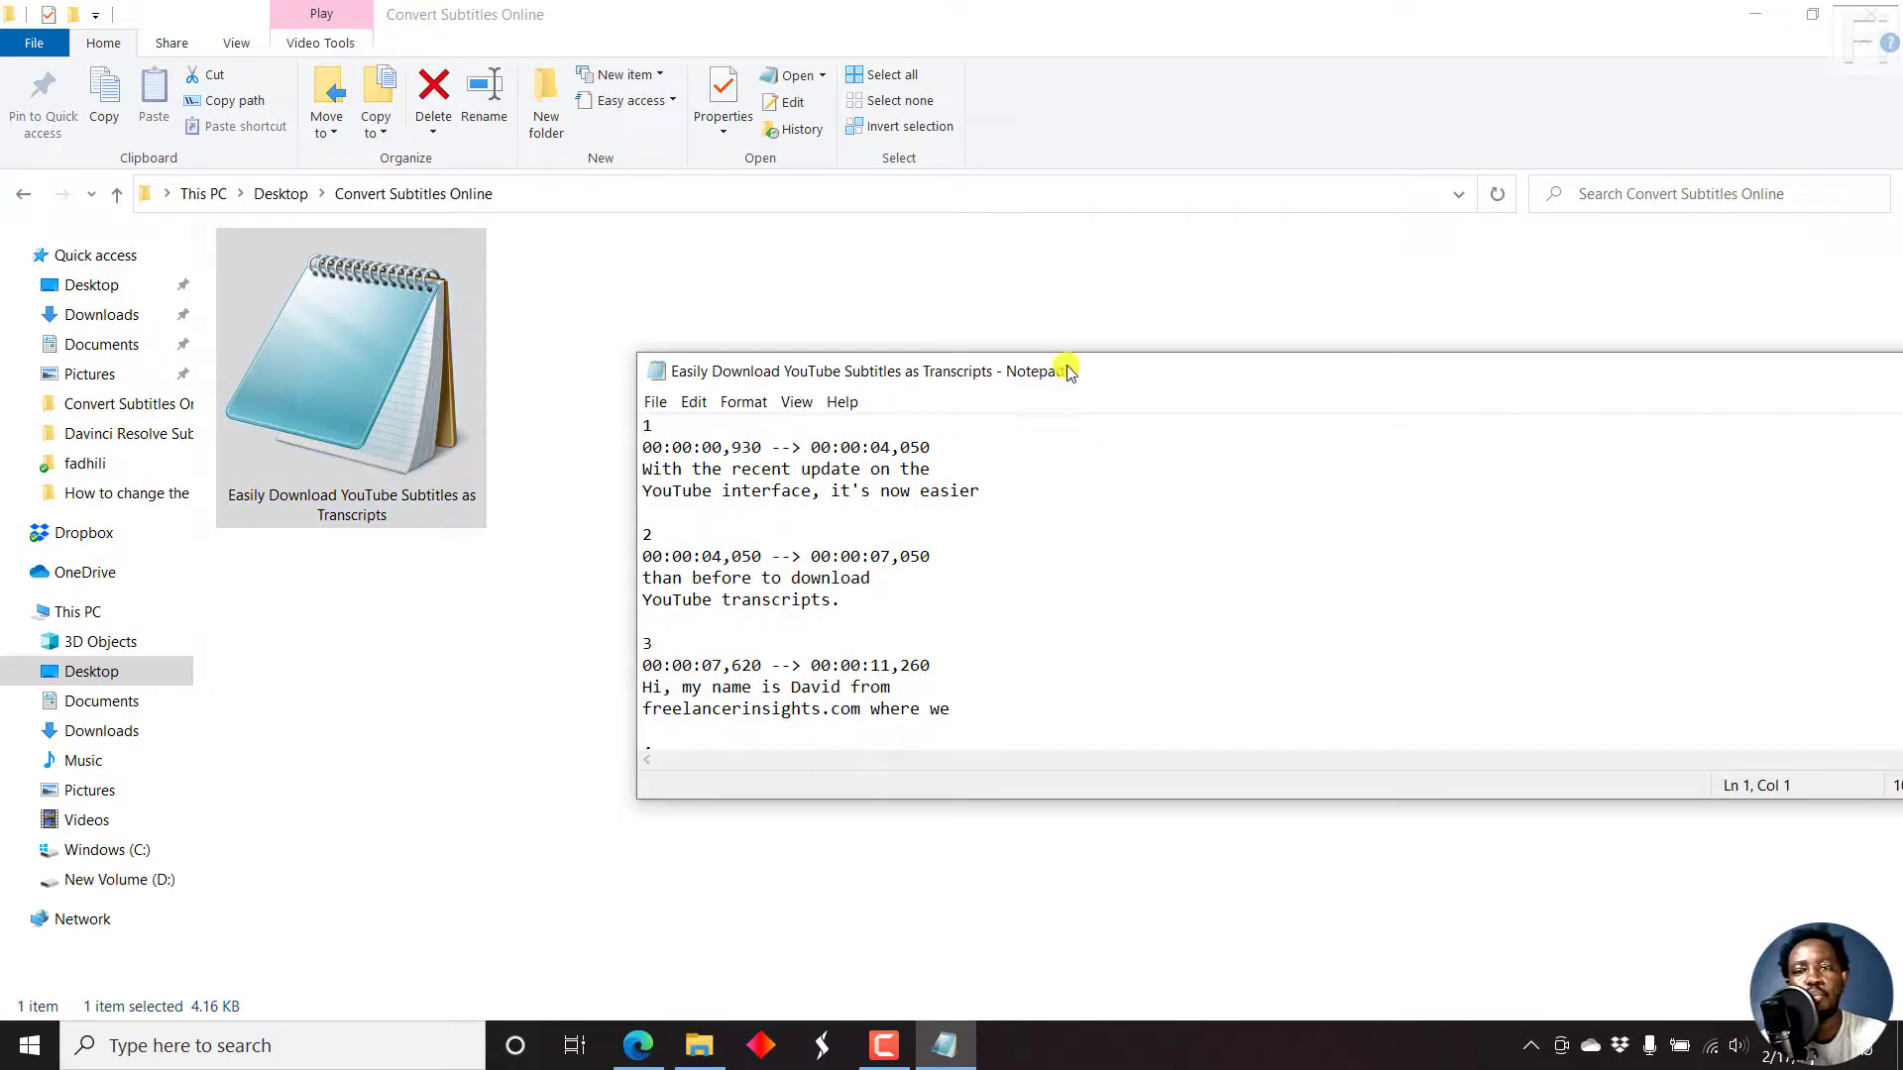
{"action": "double_click", "coordinate": [1068, 372]}
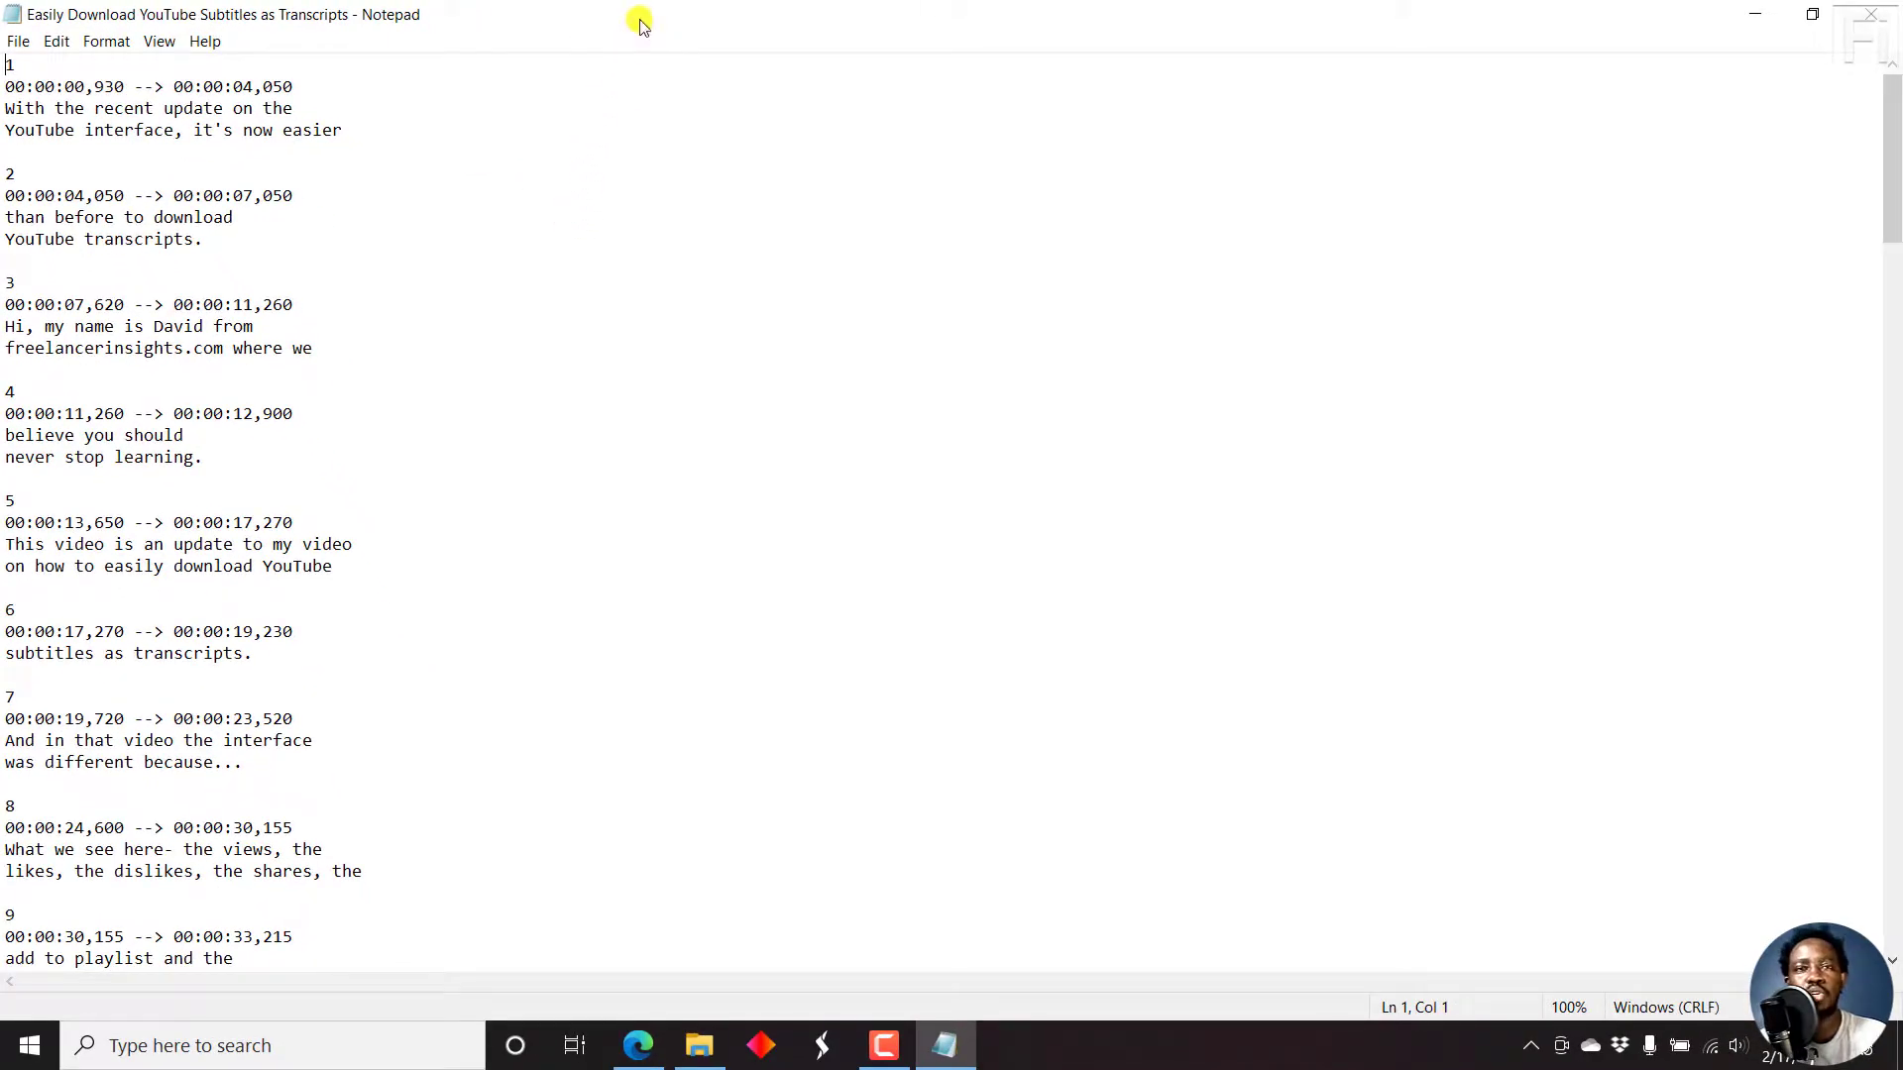
{"action": "left_click_drag", "start_coordinate": [642, 17], "coordinate": [819, 511]}
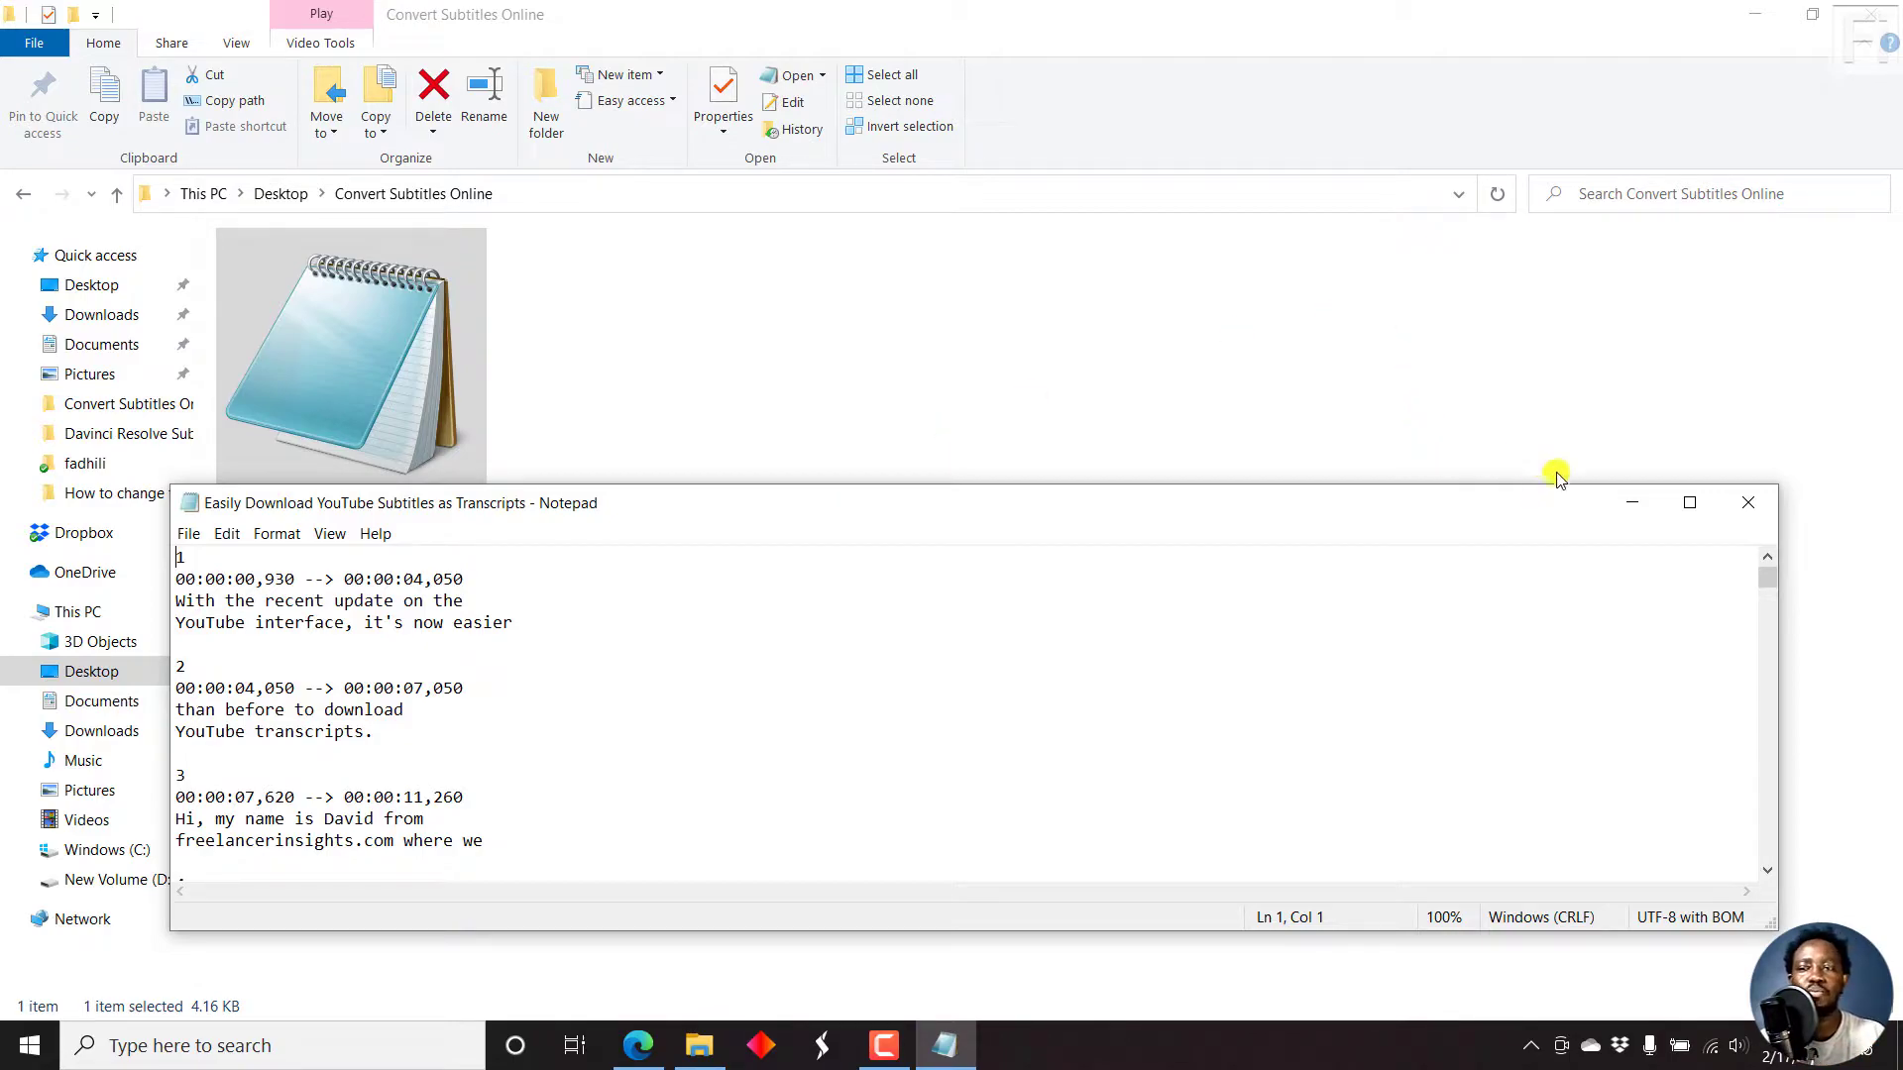
Switch to the Subtitle Edit Online page in the browser and start a new, empty subtitle.
{"action": "key", "text": "alt+Tab"}
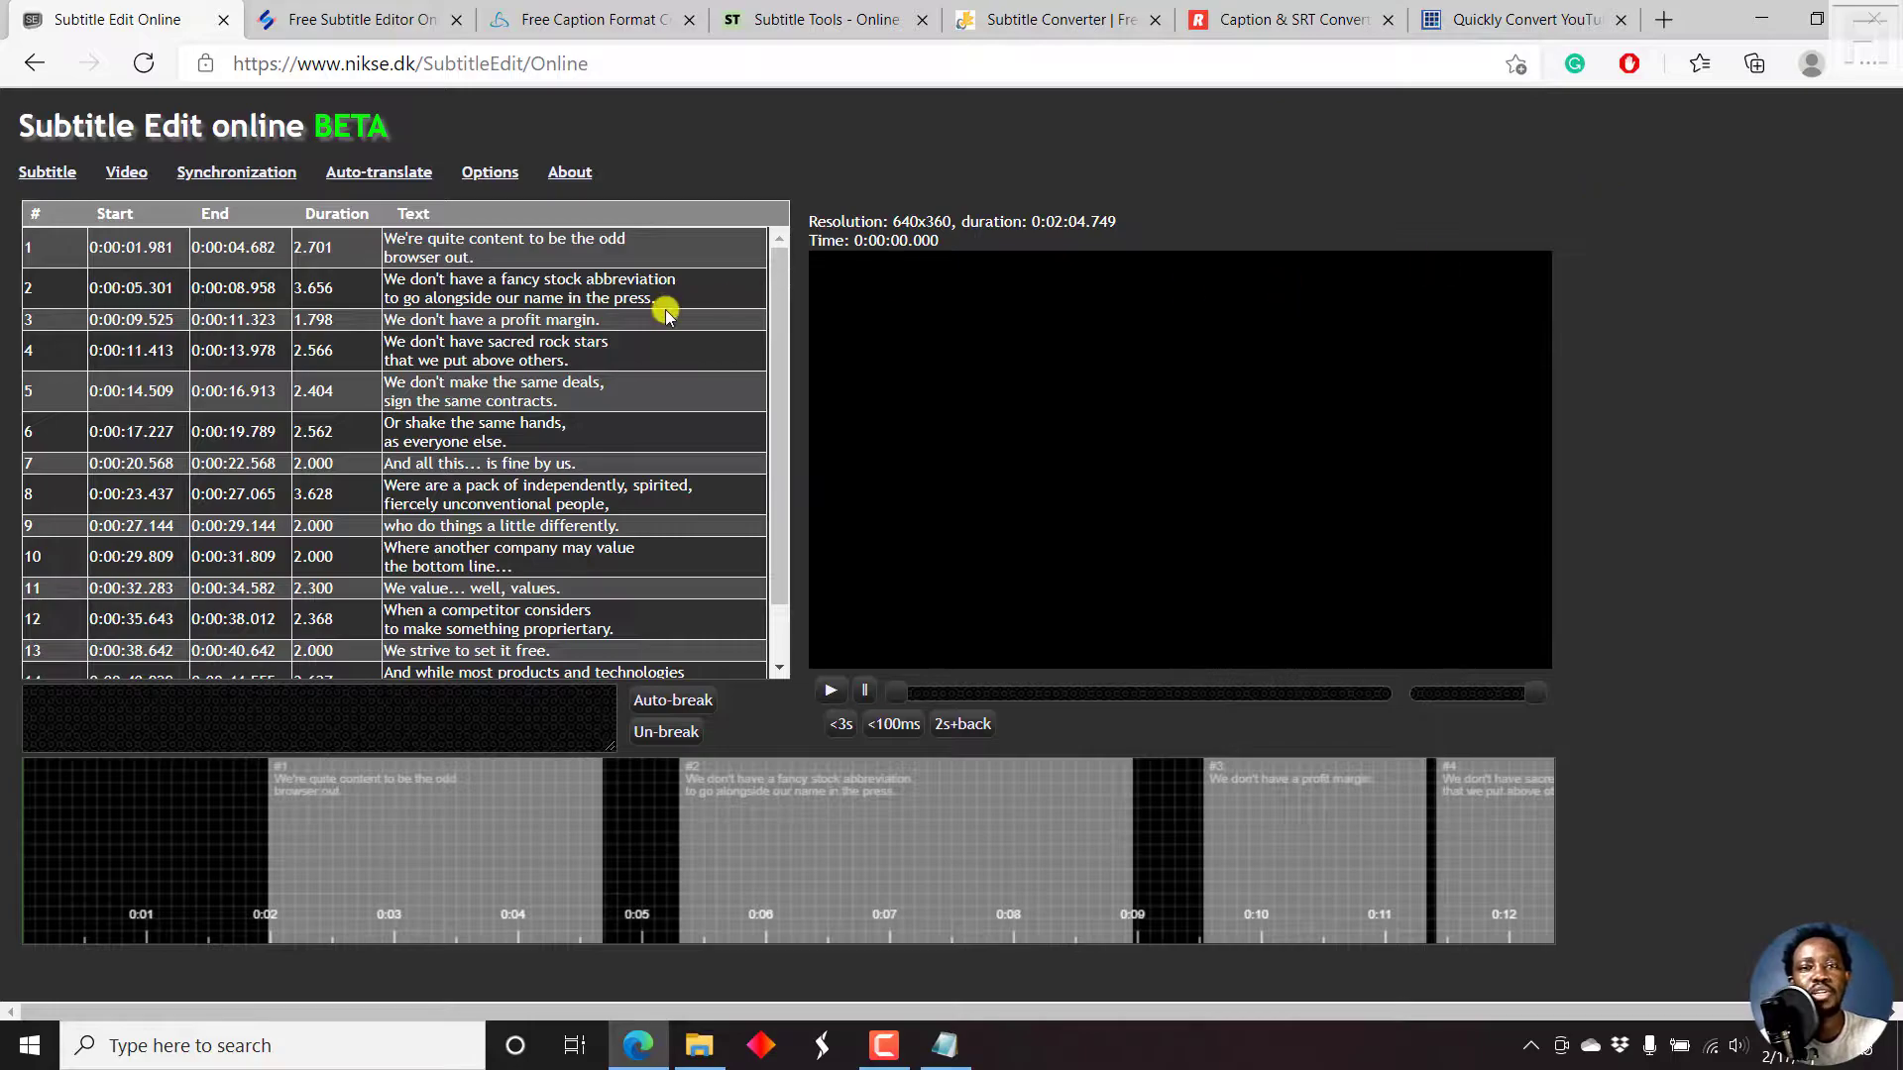
{"action": "mouse_move", "coordinate": [248, 272]}
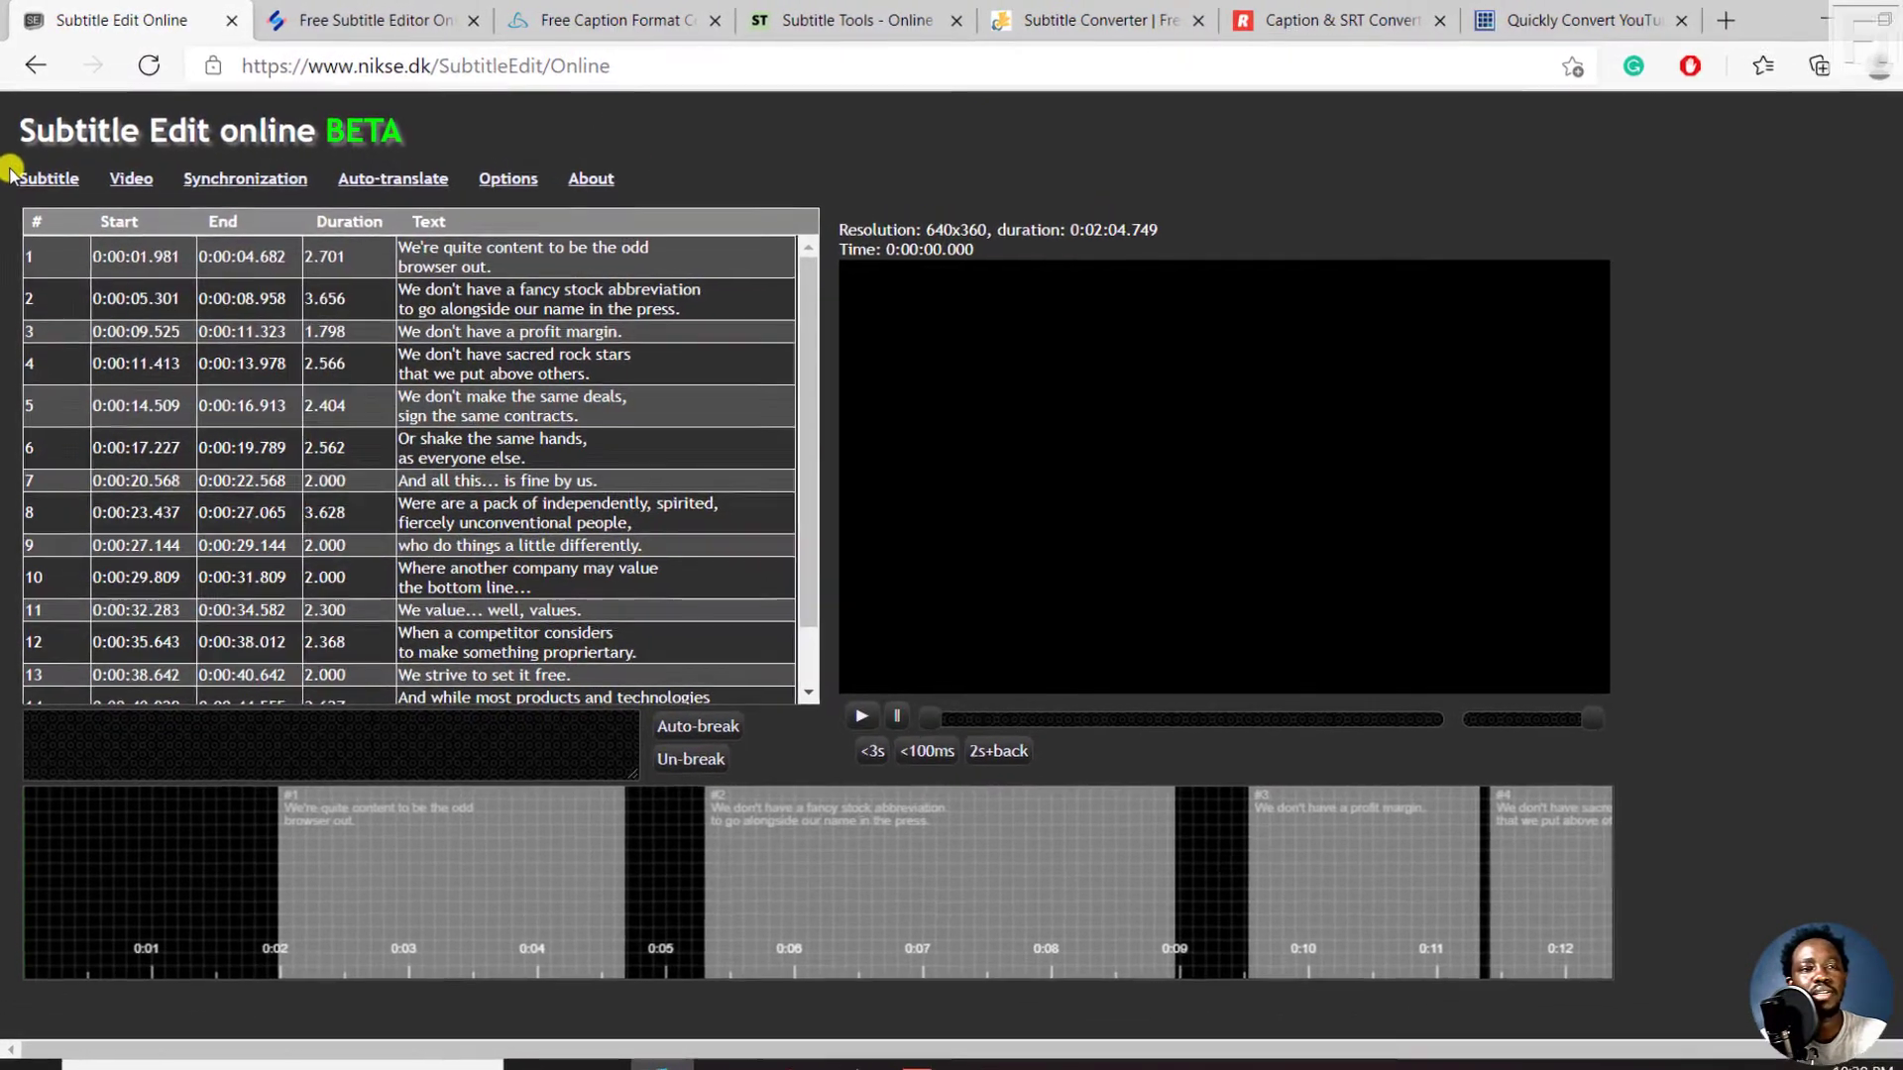
{"action": "mouse_move", "coordinate": [38, 174]}
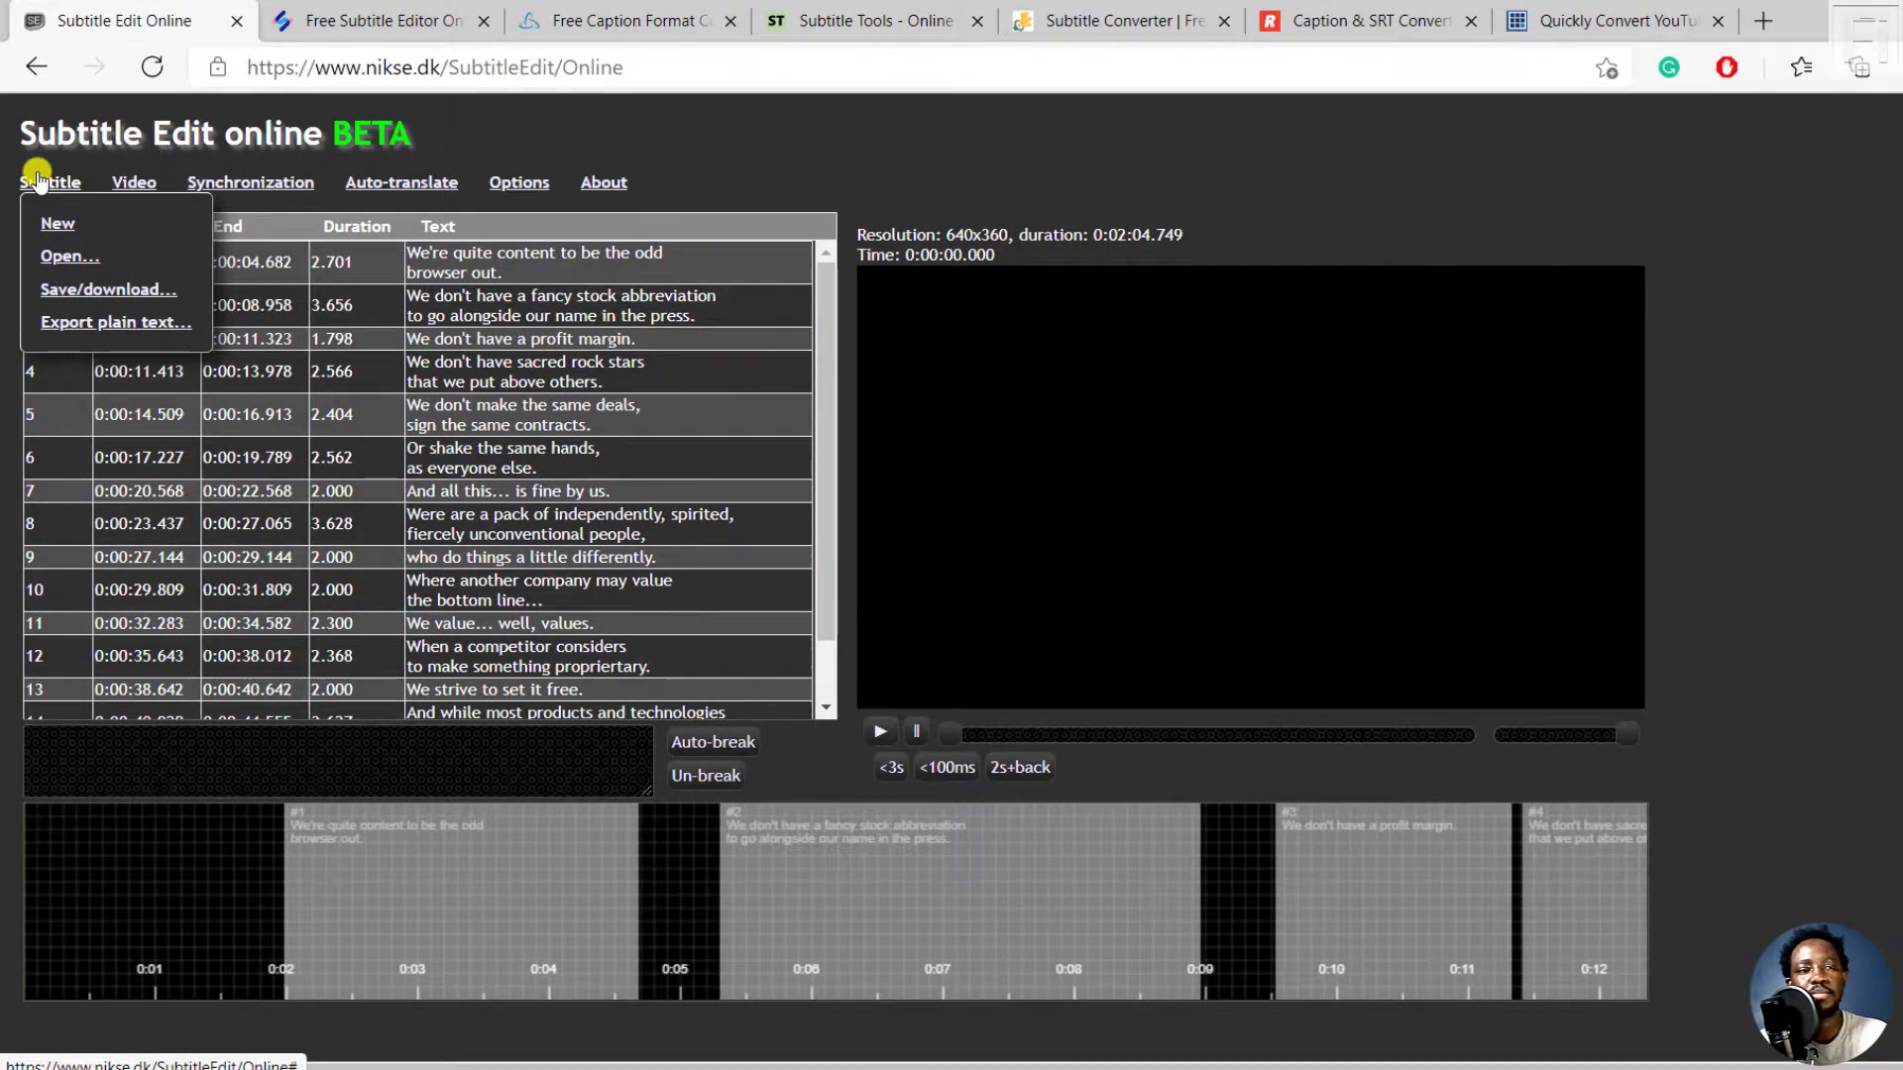
{"action": "left_click", "coordinate": [55, 223]}
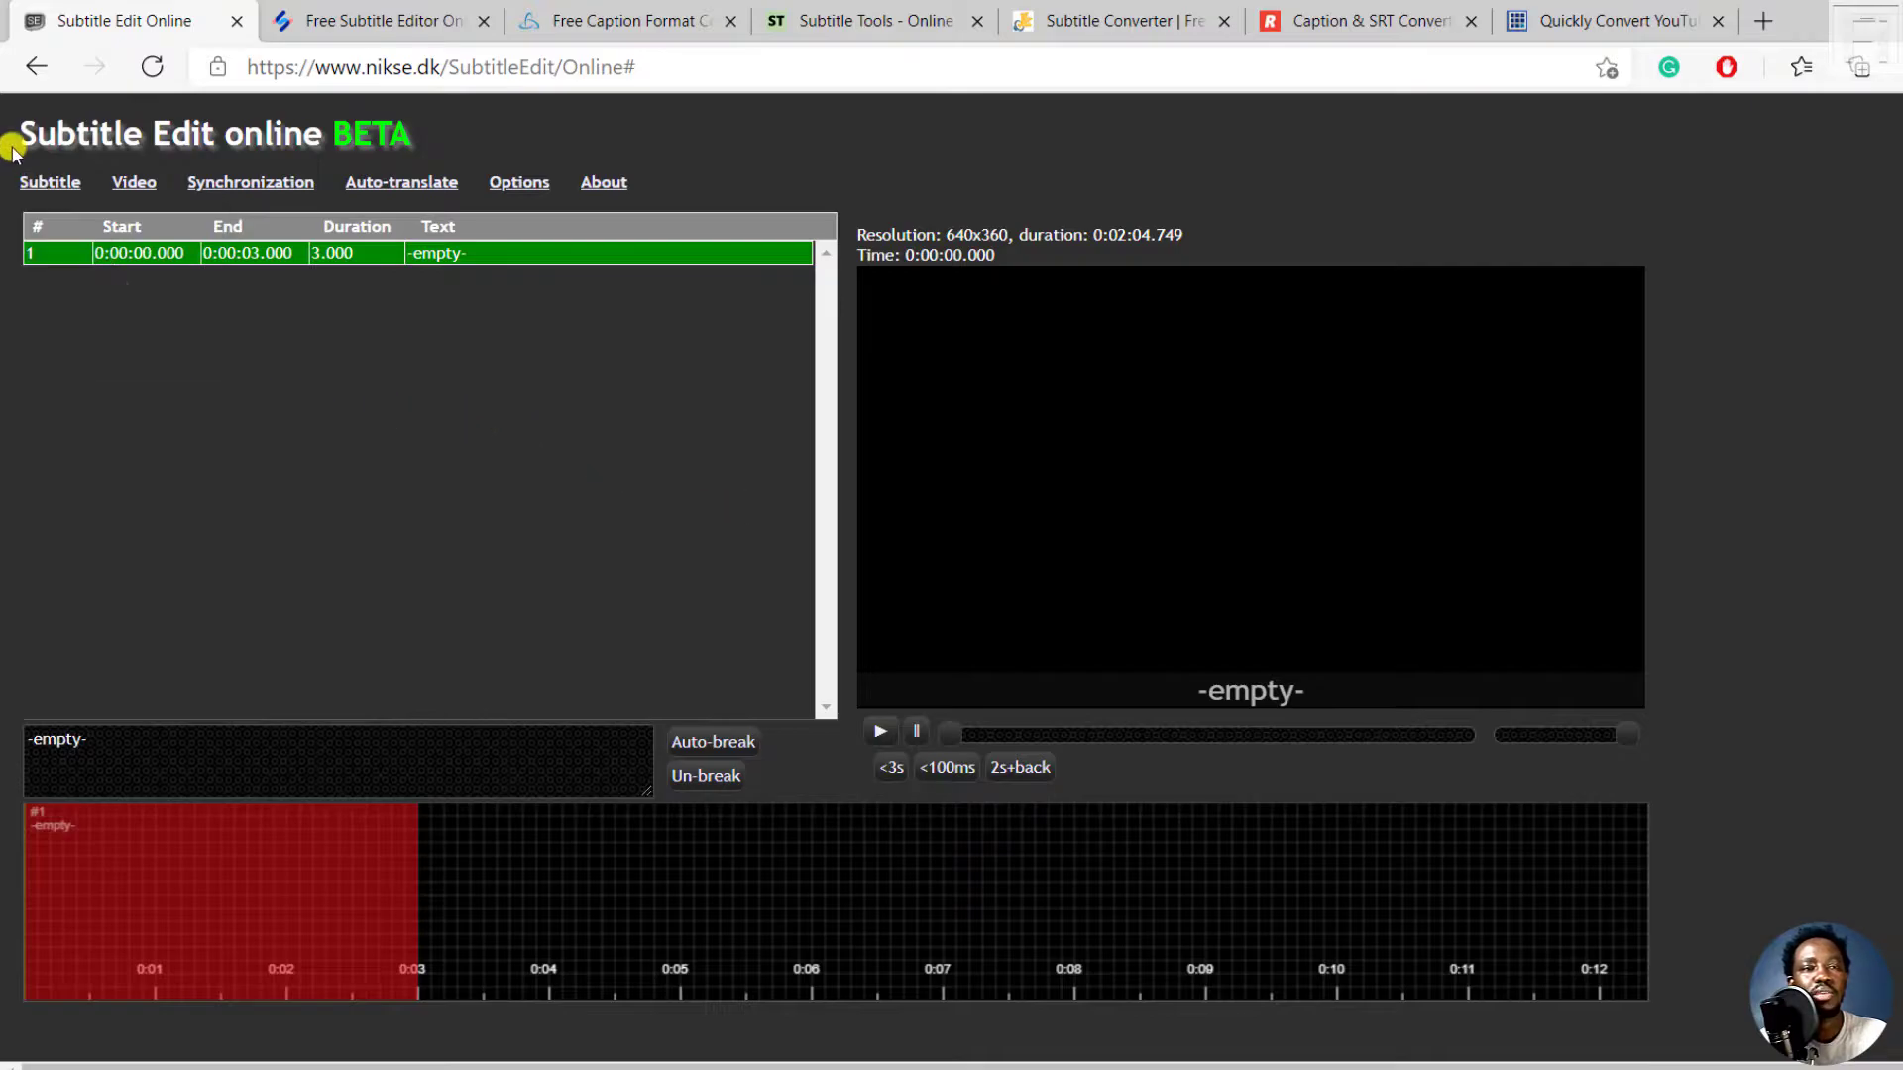
Choose "Easily Download YouTube Subtitles as Transcripts" from the Convert Subtitles Online folder as the subtitle file to open.
{"action": "mouse_move", "coordinate": [33, 183]}
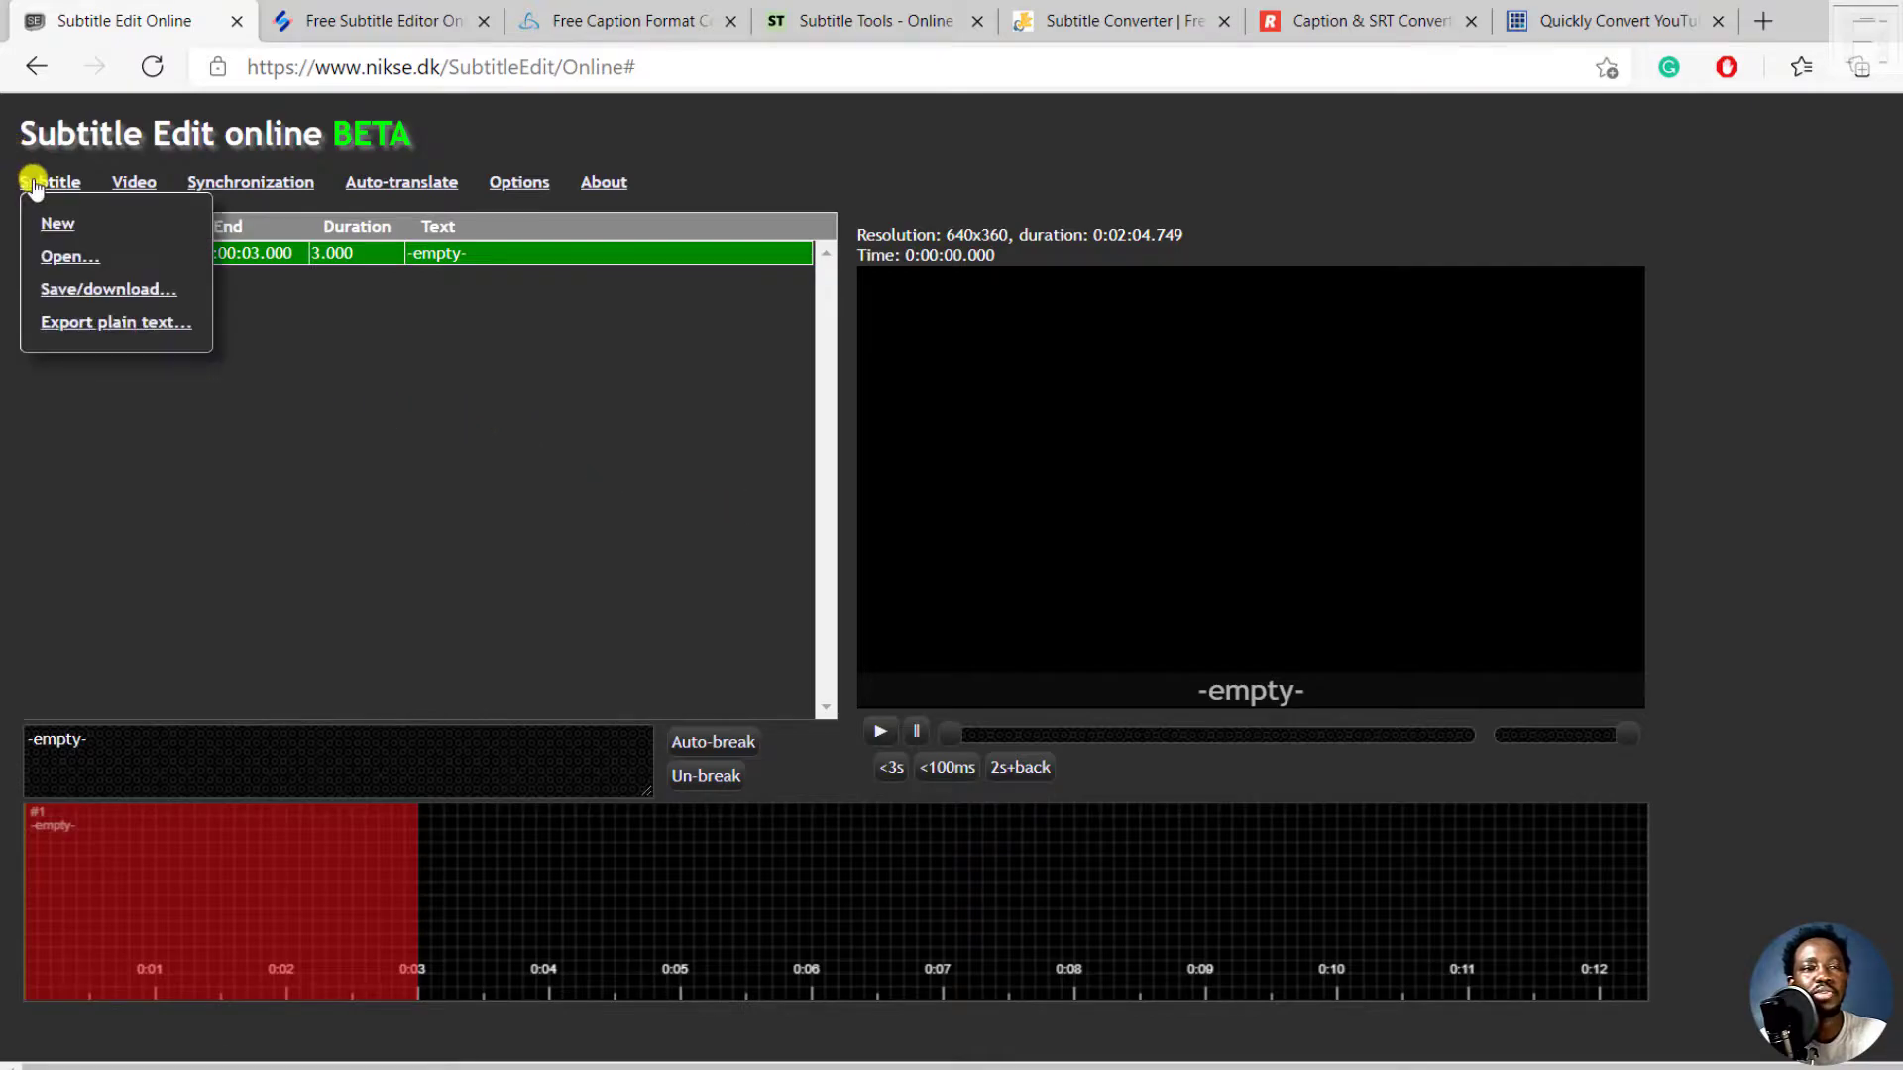
{"action": "left_click", "coordinate": [62, 256]}
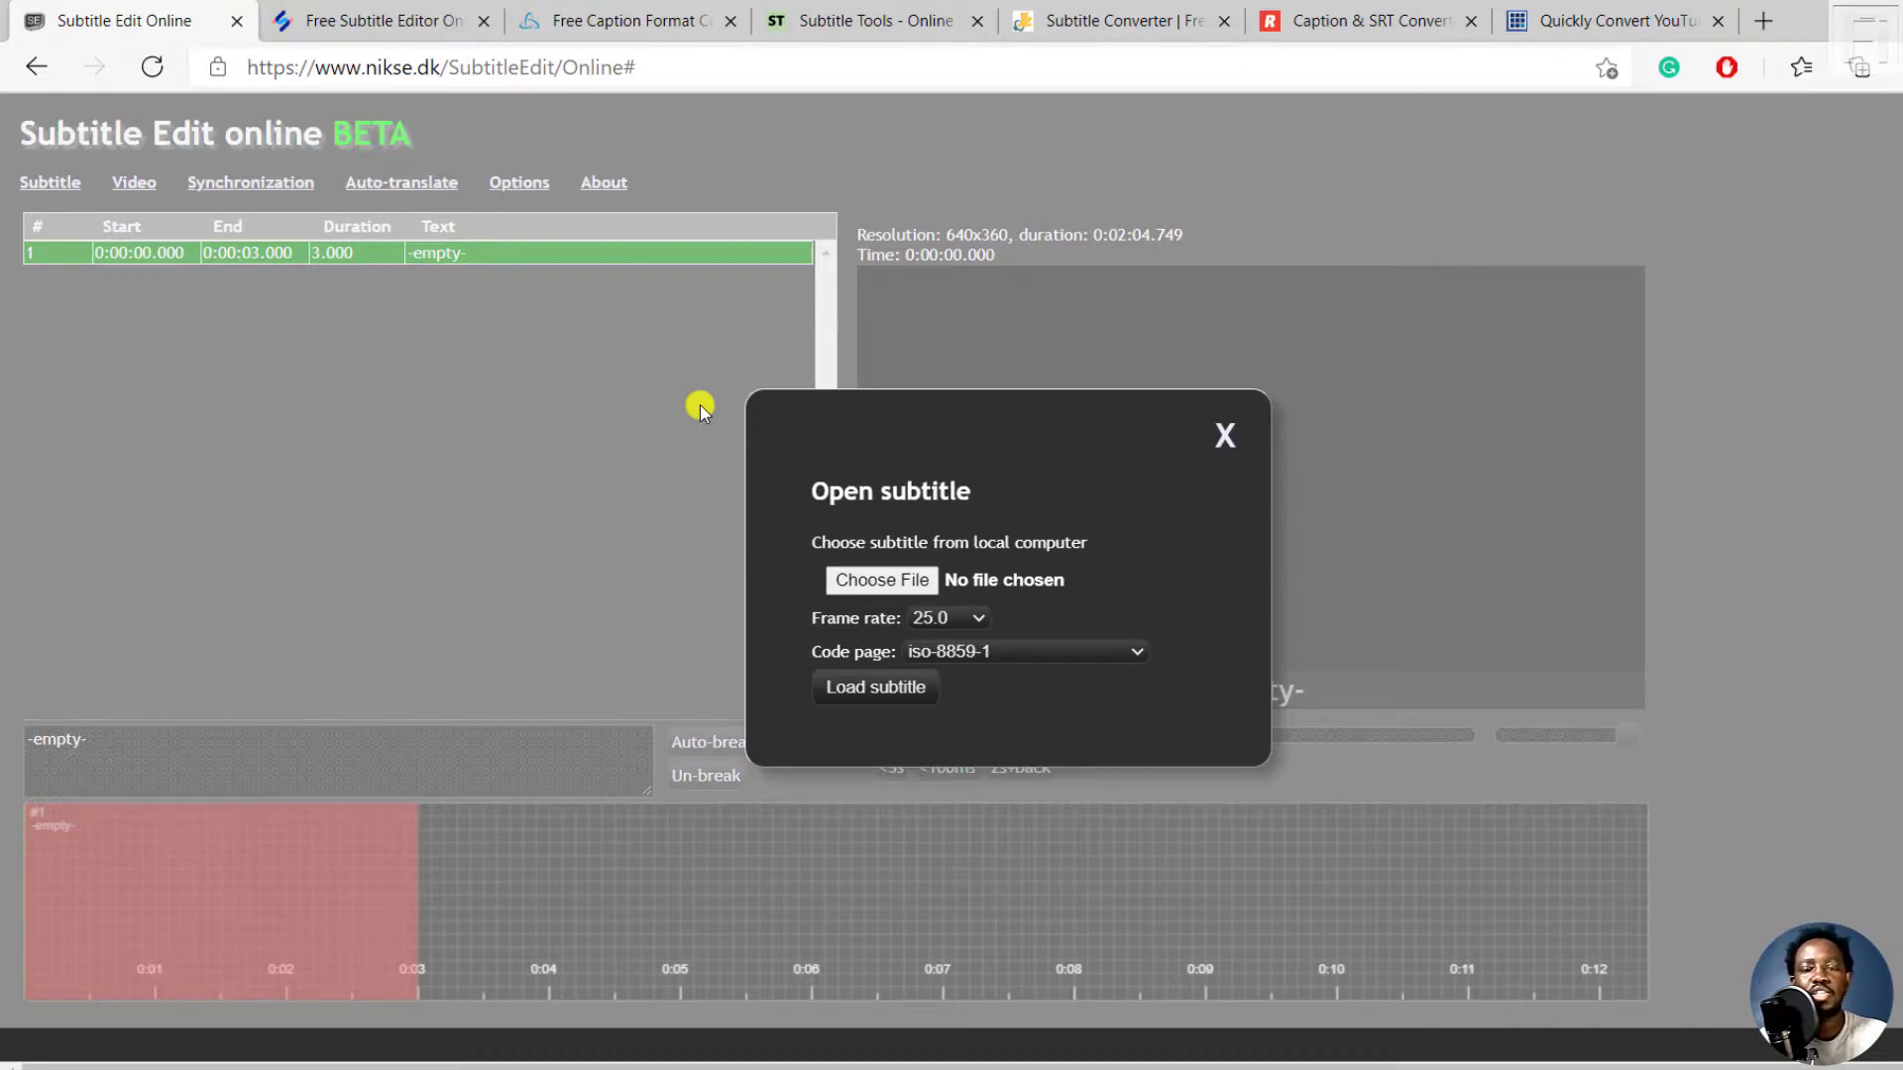
{"action": "left_click", "coordinate": [864, 583]}
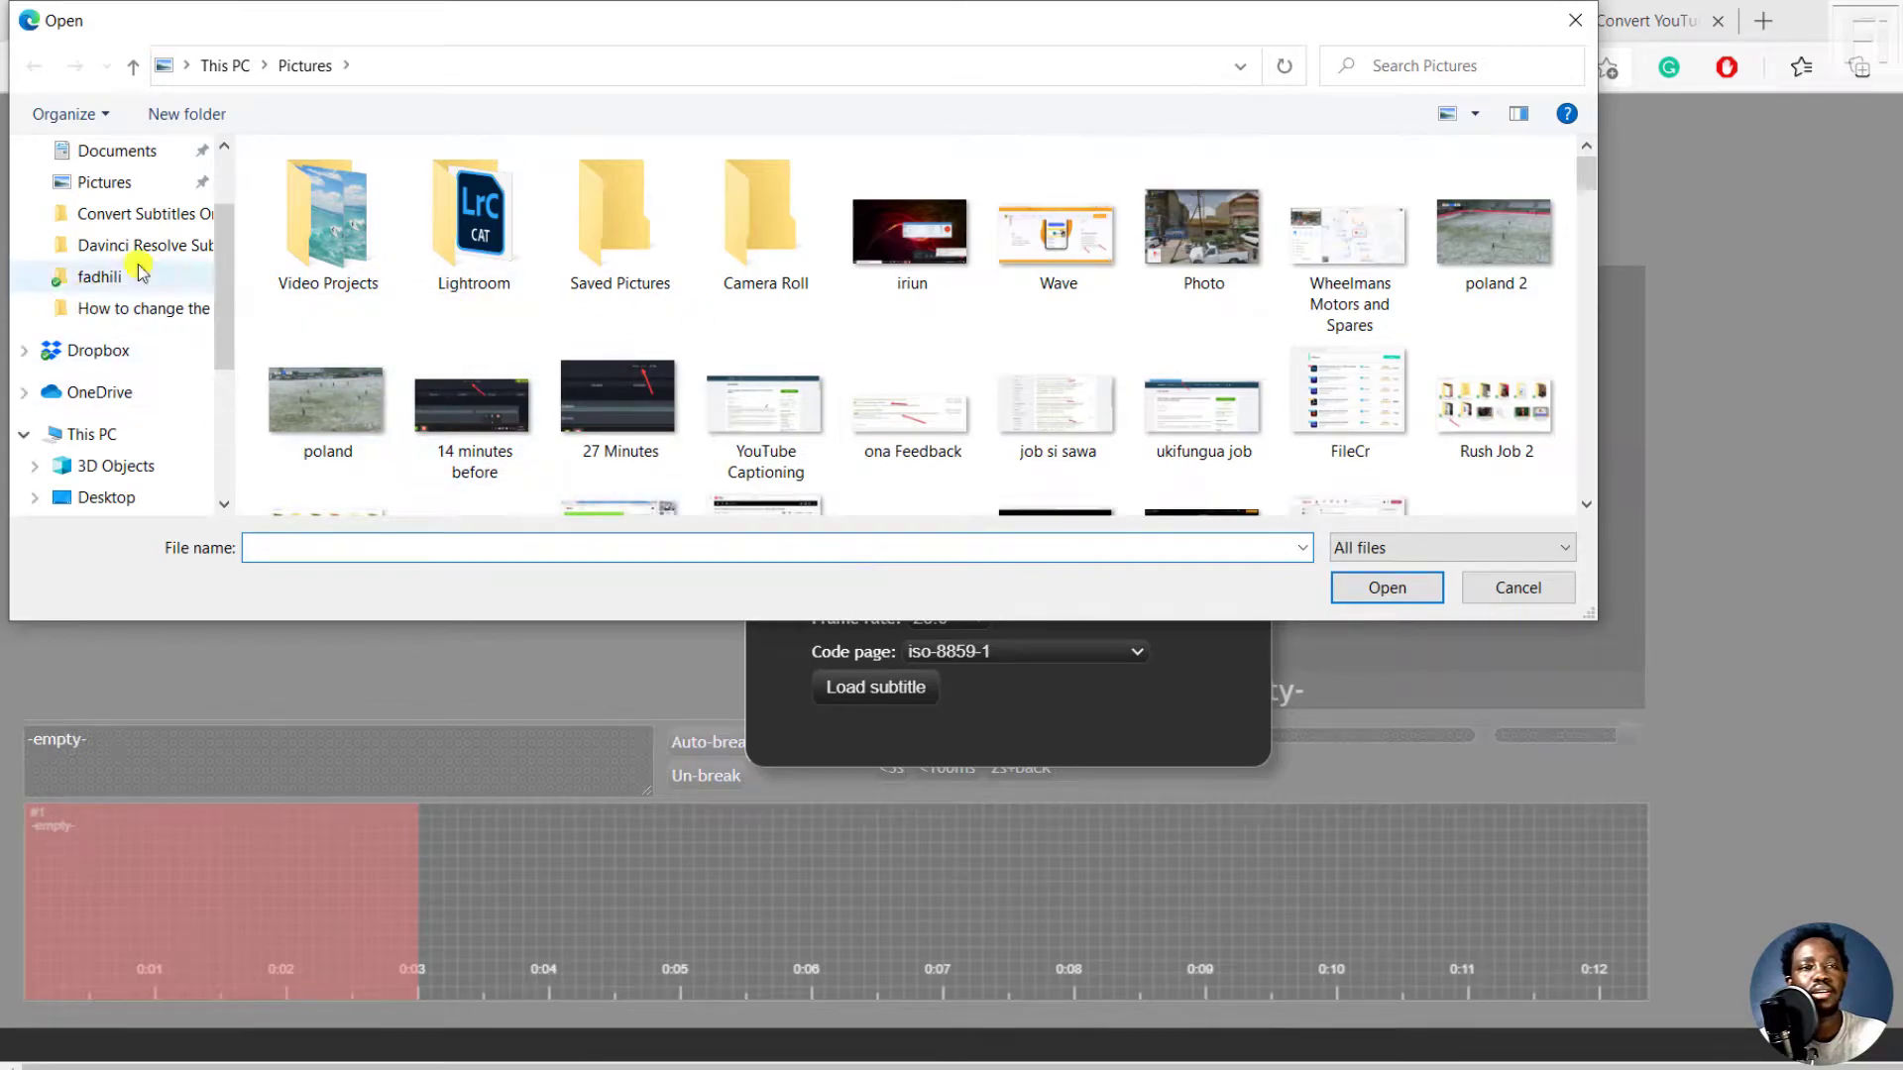
{"action": "left_click", "coordinate": [169, 213]}
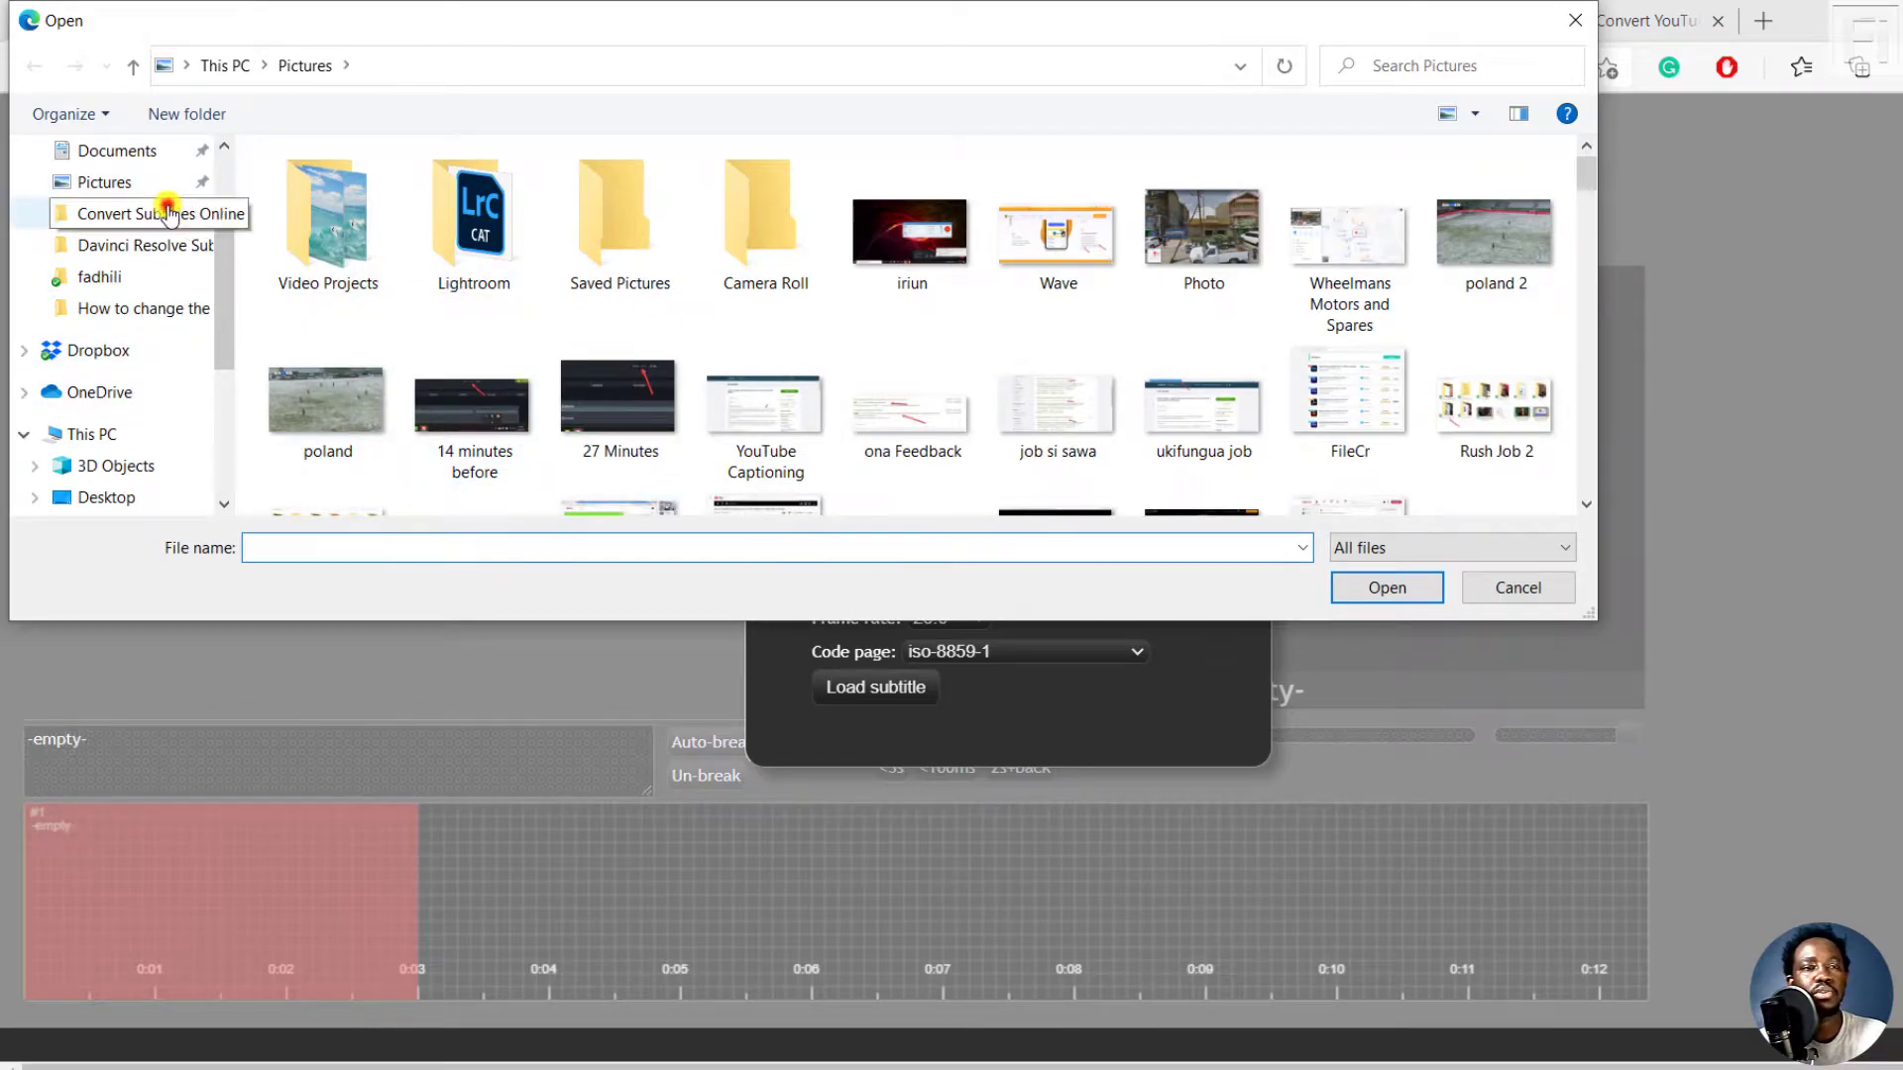
{"action": "left_click", "coordinate": [440, 191]}
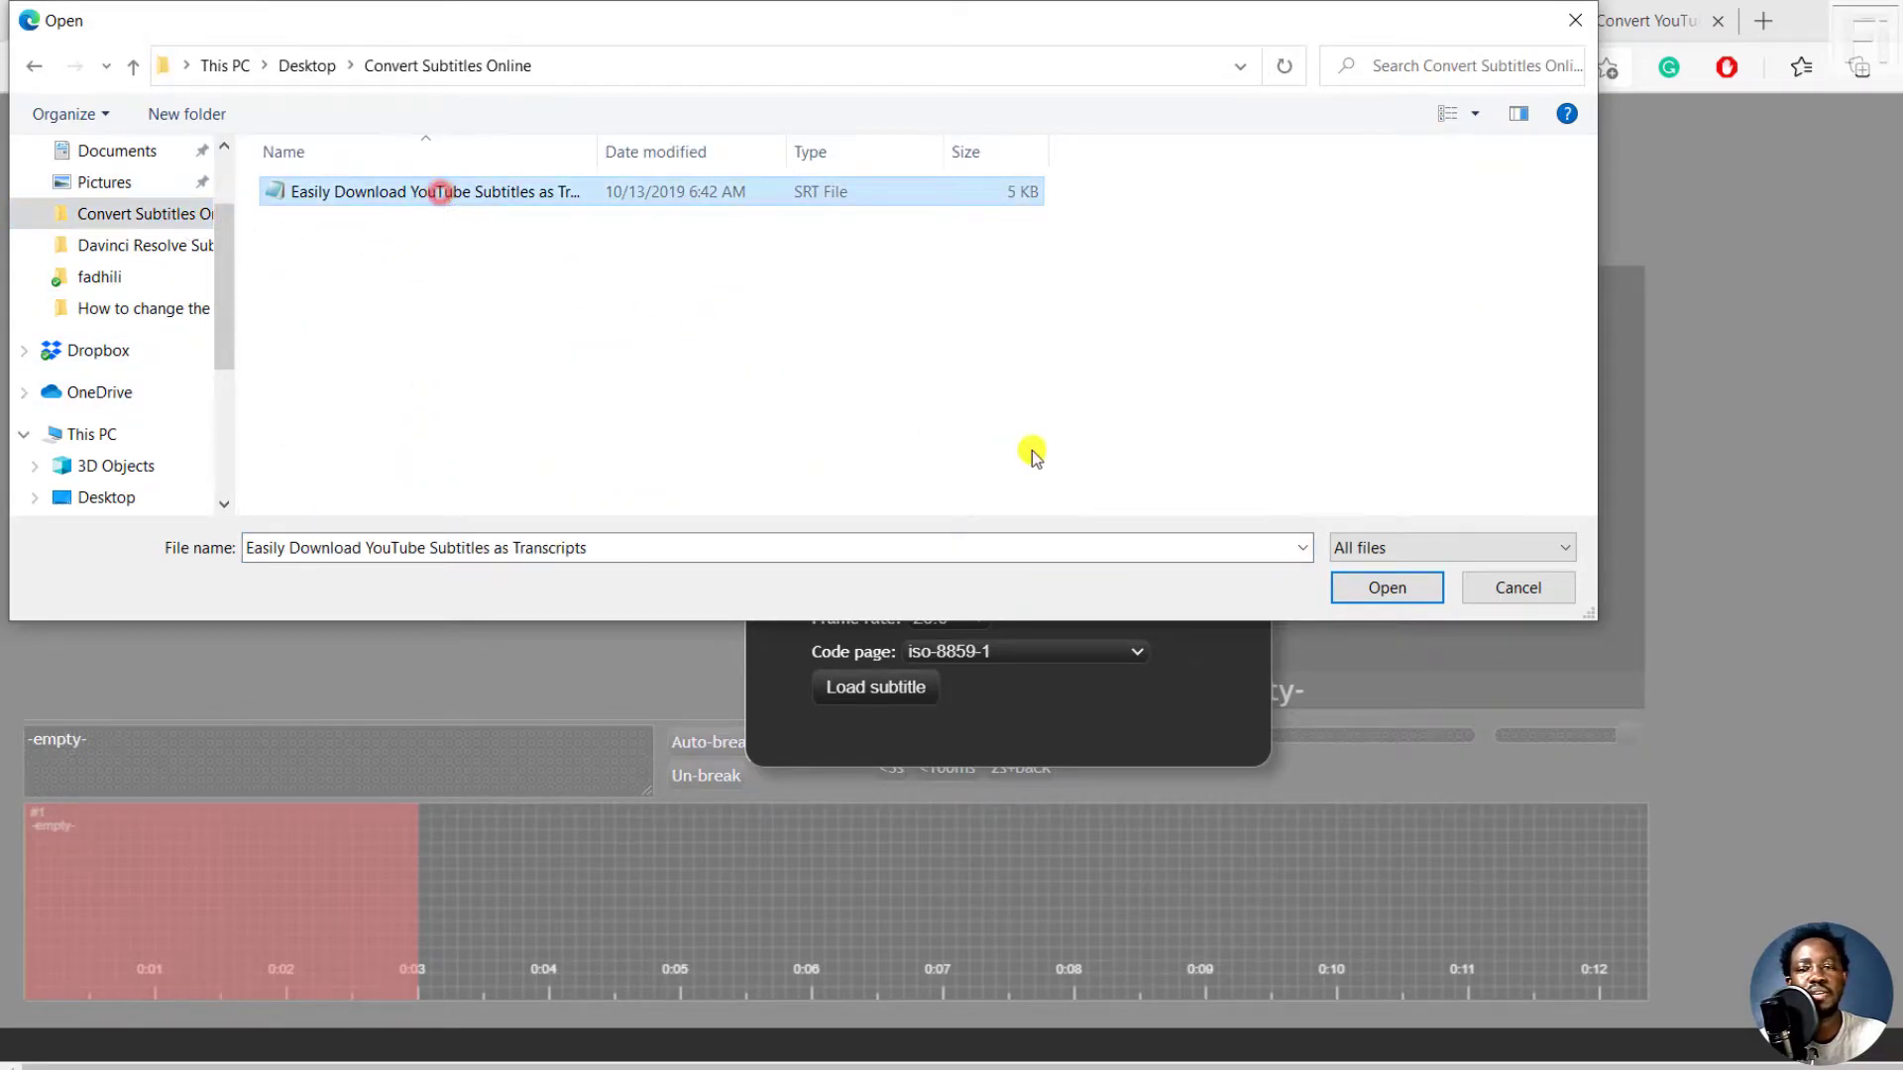
{"action": "left_click", "coordinate": [1384, 592]}
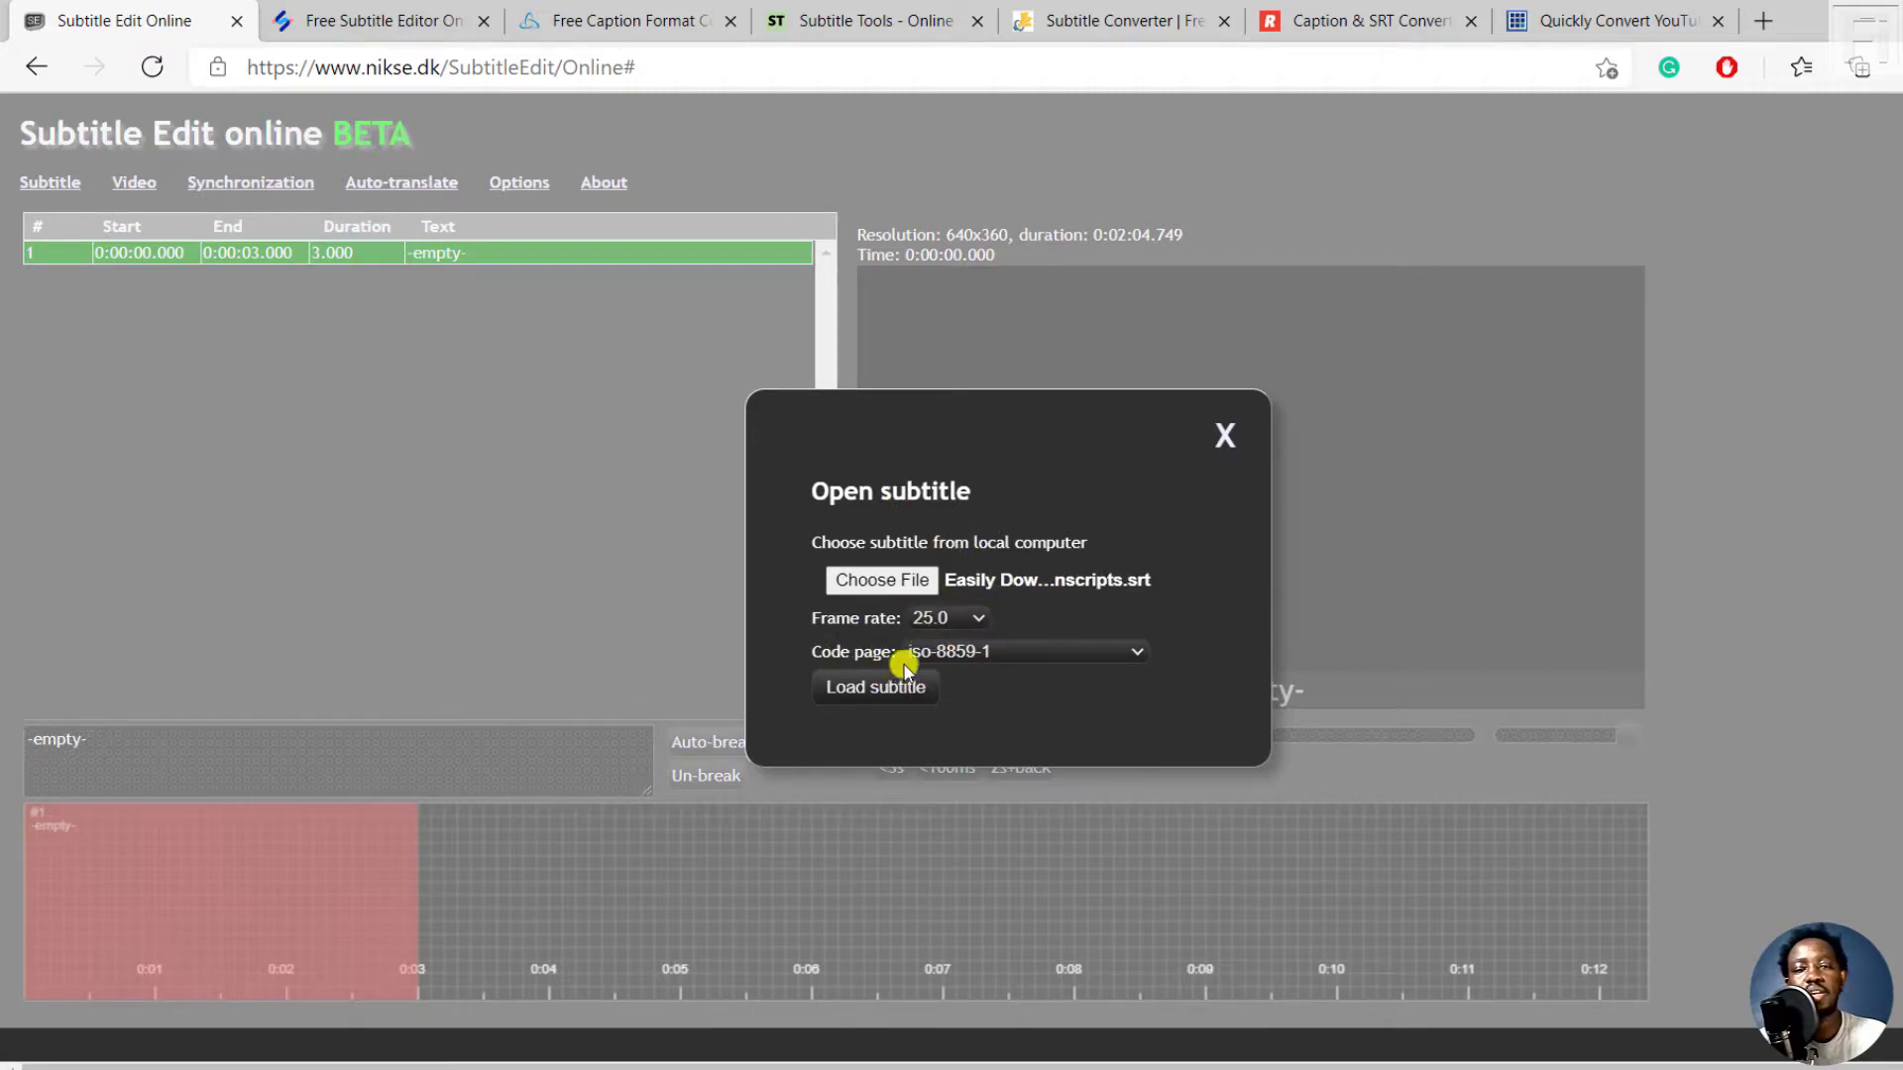
Set the code page to utf-8 and load the chosen subtitle file into the editor.
{"action": "left_click", "coordinate": [1043, 650]}
{"action": "left_click_drag", "start_coordinate": [1145, 481], "coordinate": [1146, 620]}
{"action": "left_click", "coordinate": [964, 622]}
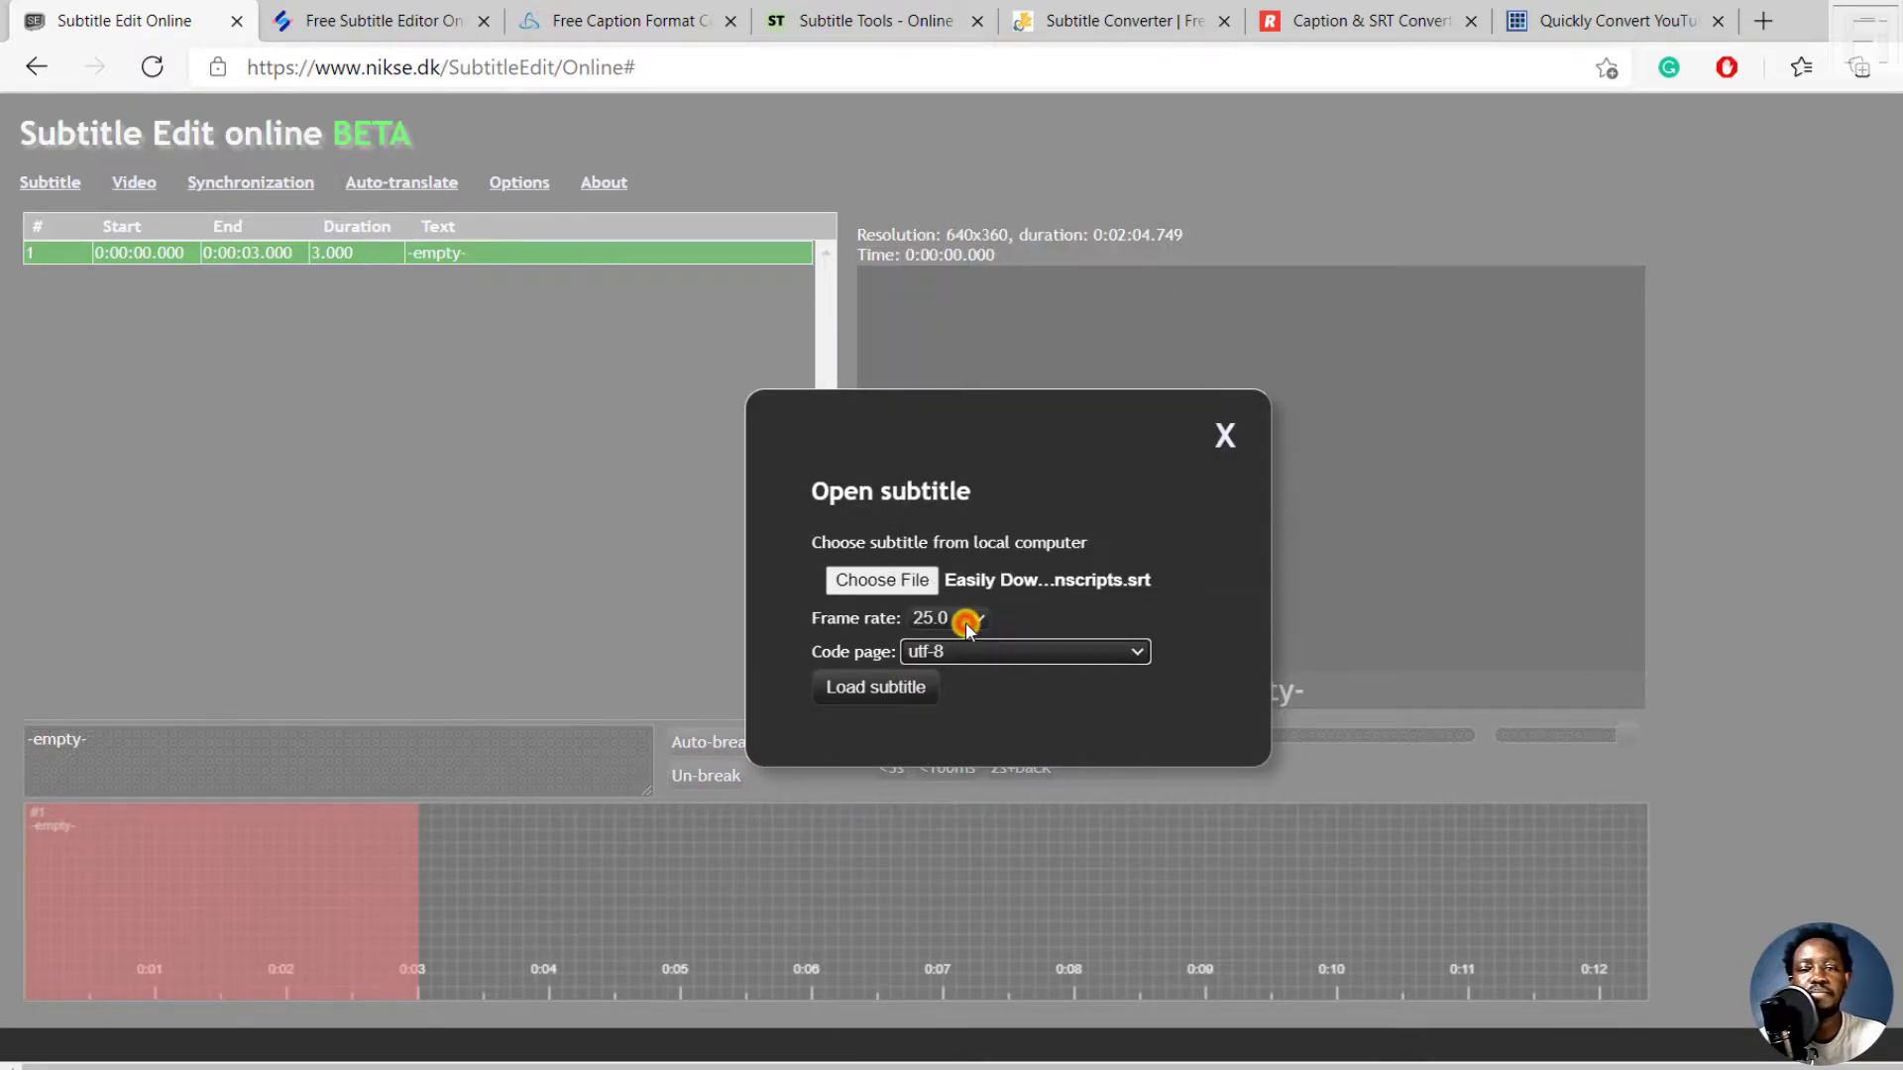
{"action": "left_click", "coordinate": [879, 684]}
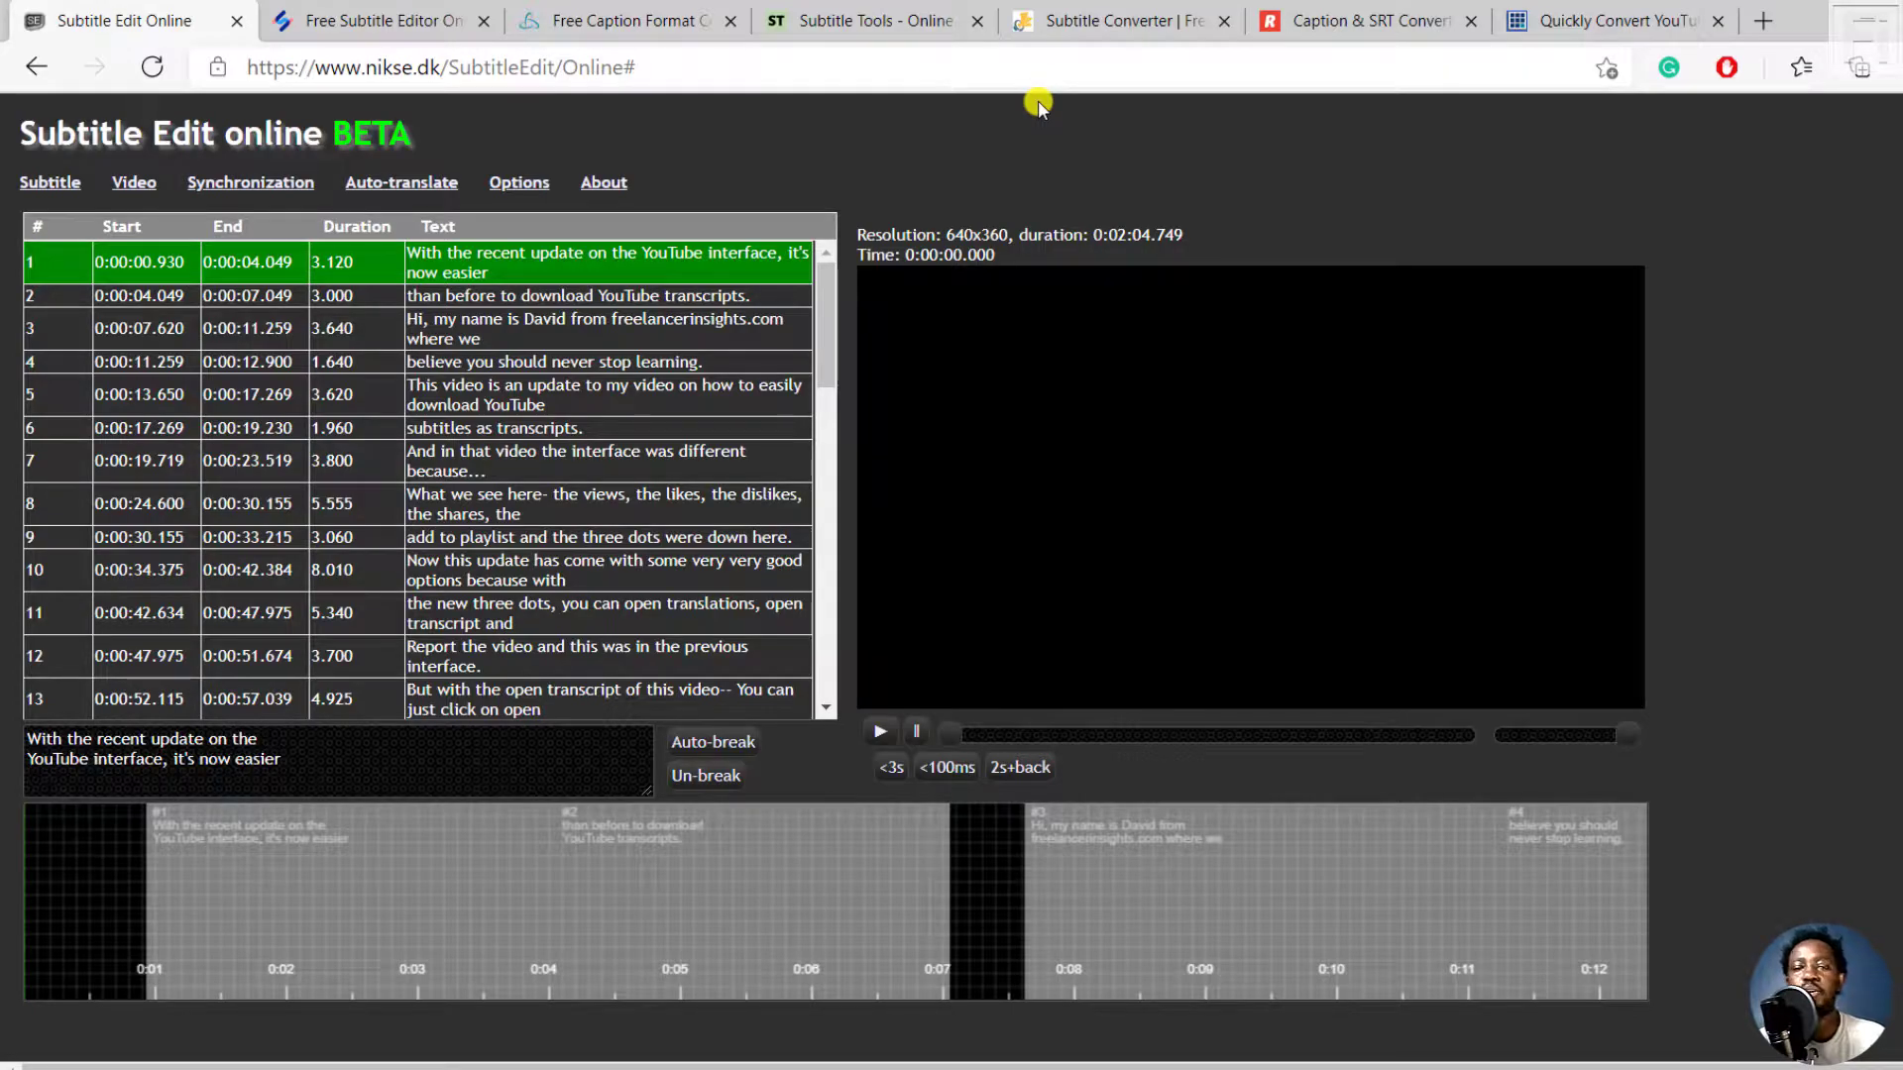
Set up a plain text export with the Merge all lines option, and check the original SRT file in Notepad.
{"action": "mouse_move", "coordinate": [166, 179]}
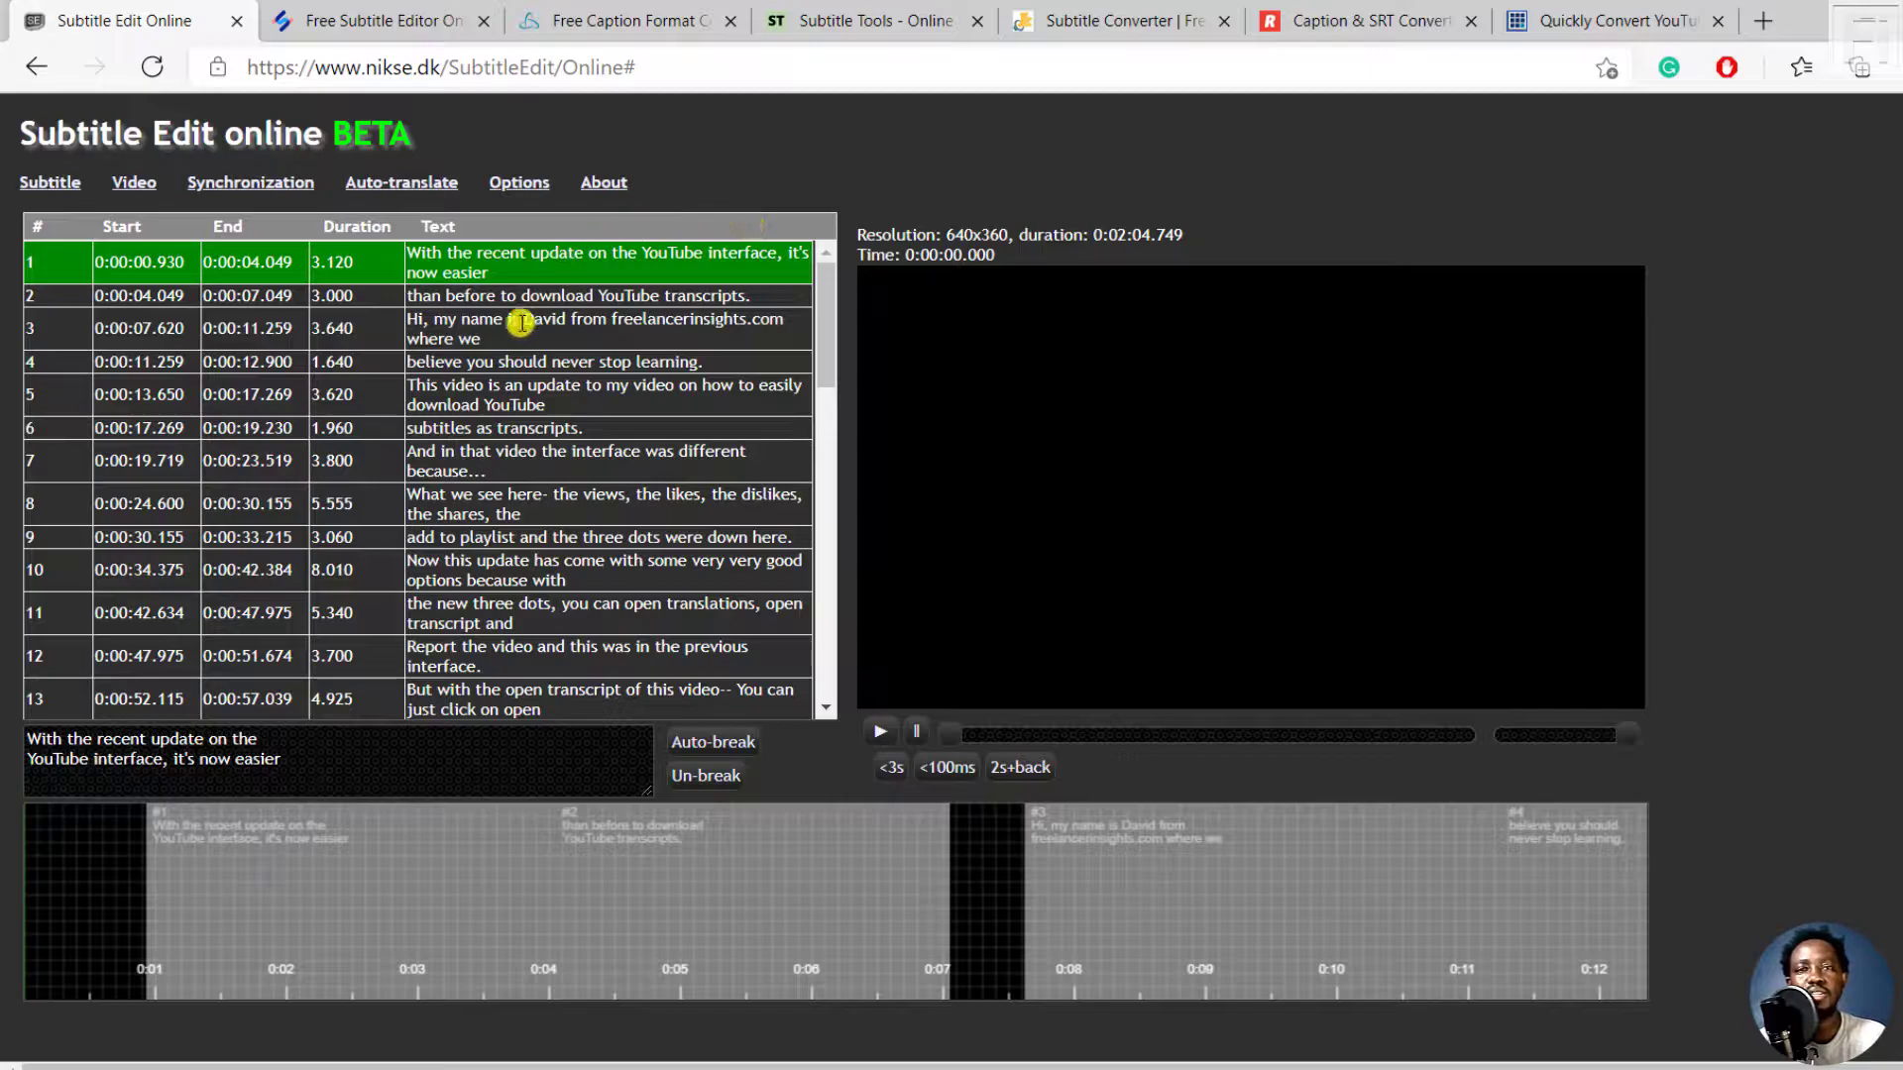
{"action": "mouse_move", "coordinate": [50, 187]}
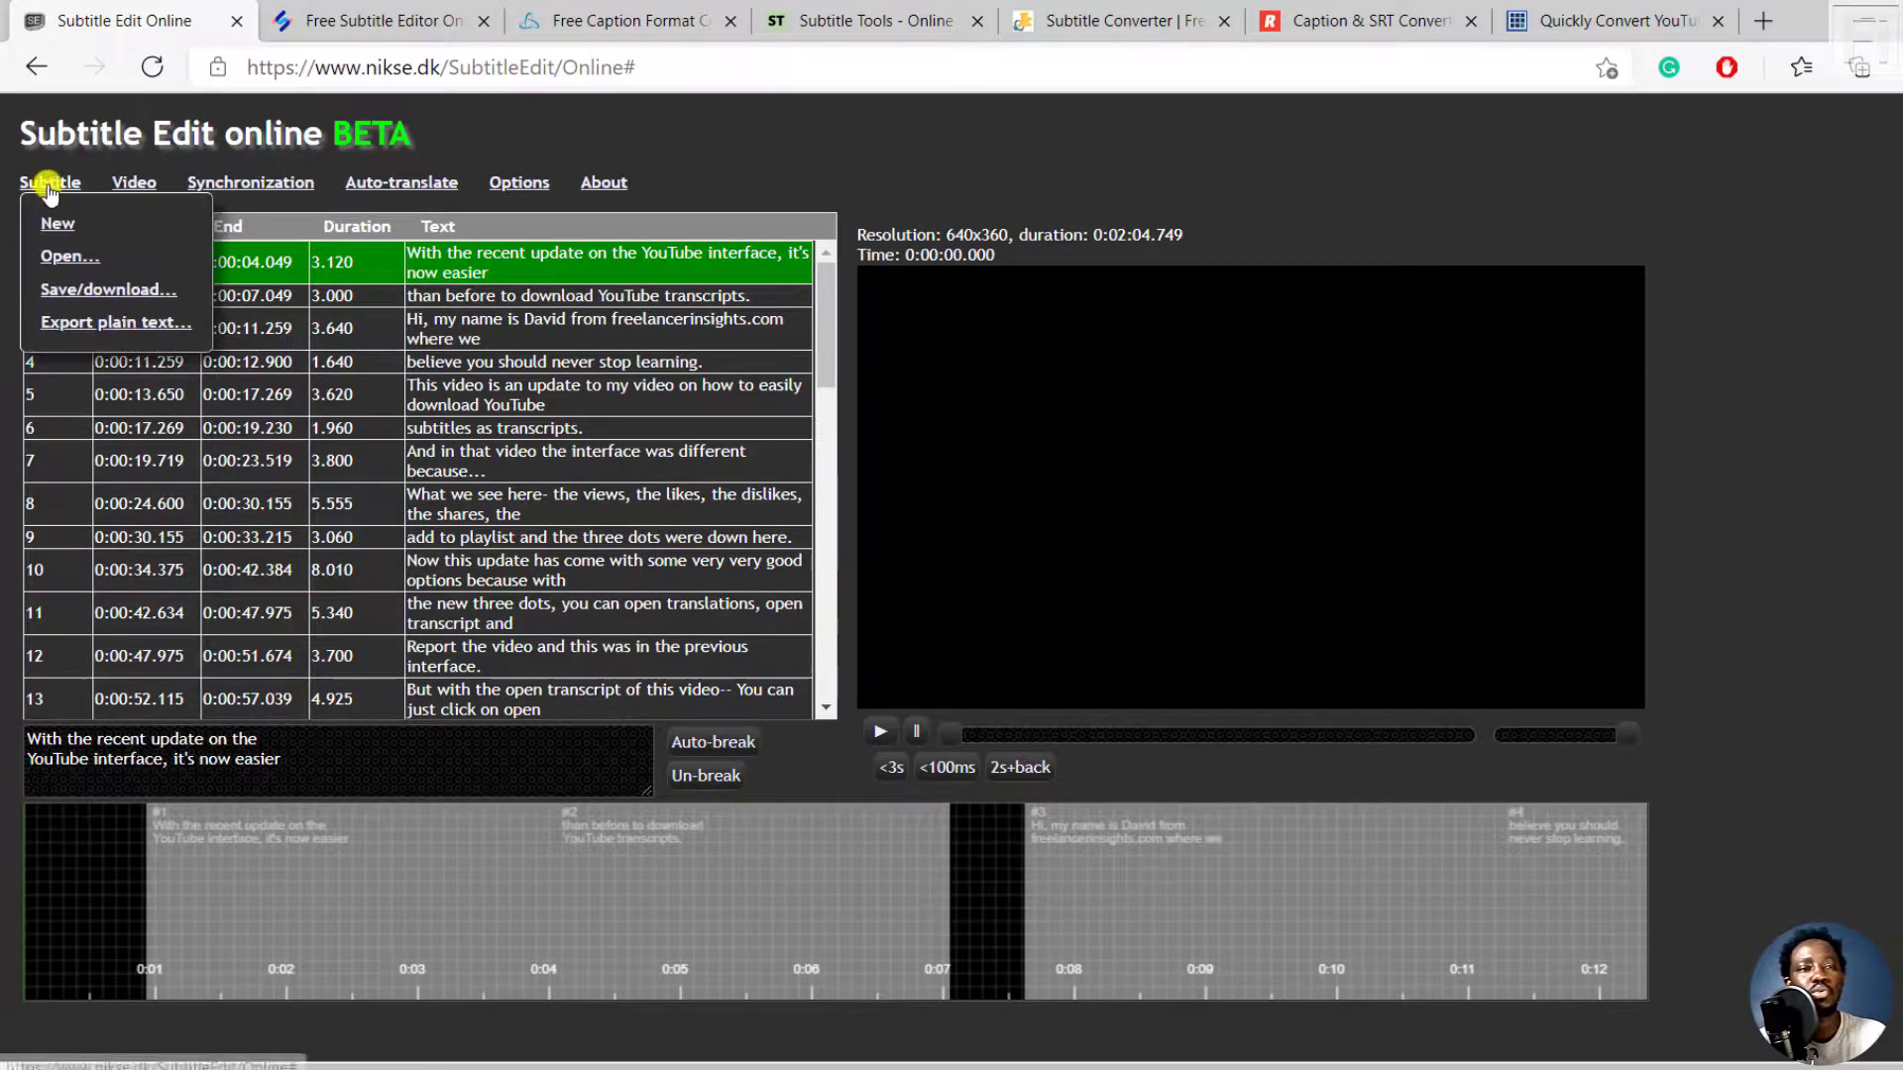
{"action": "left_click", "coordinate": [82, 323]}
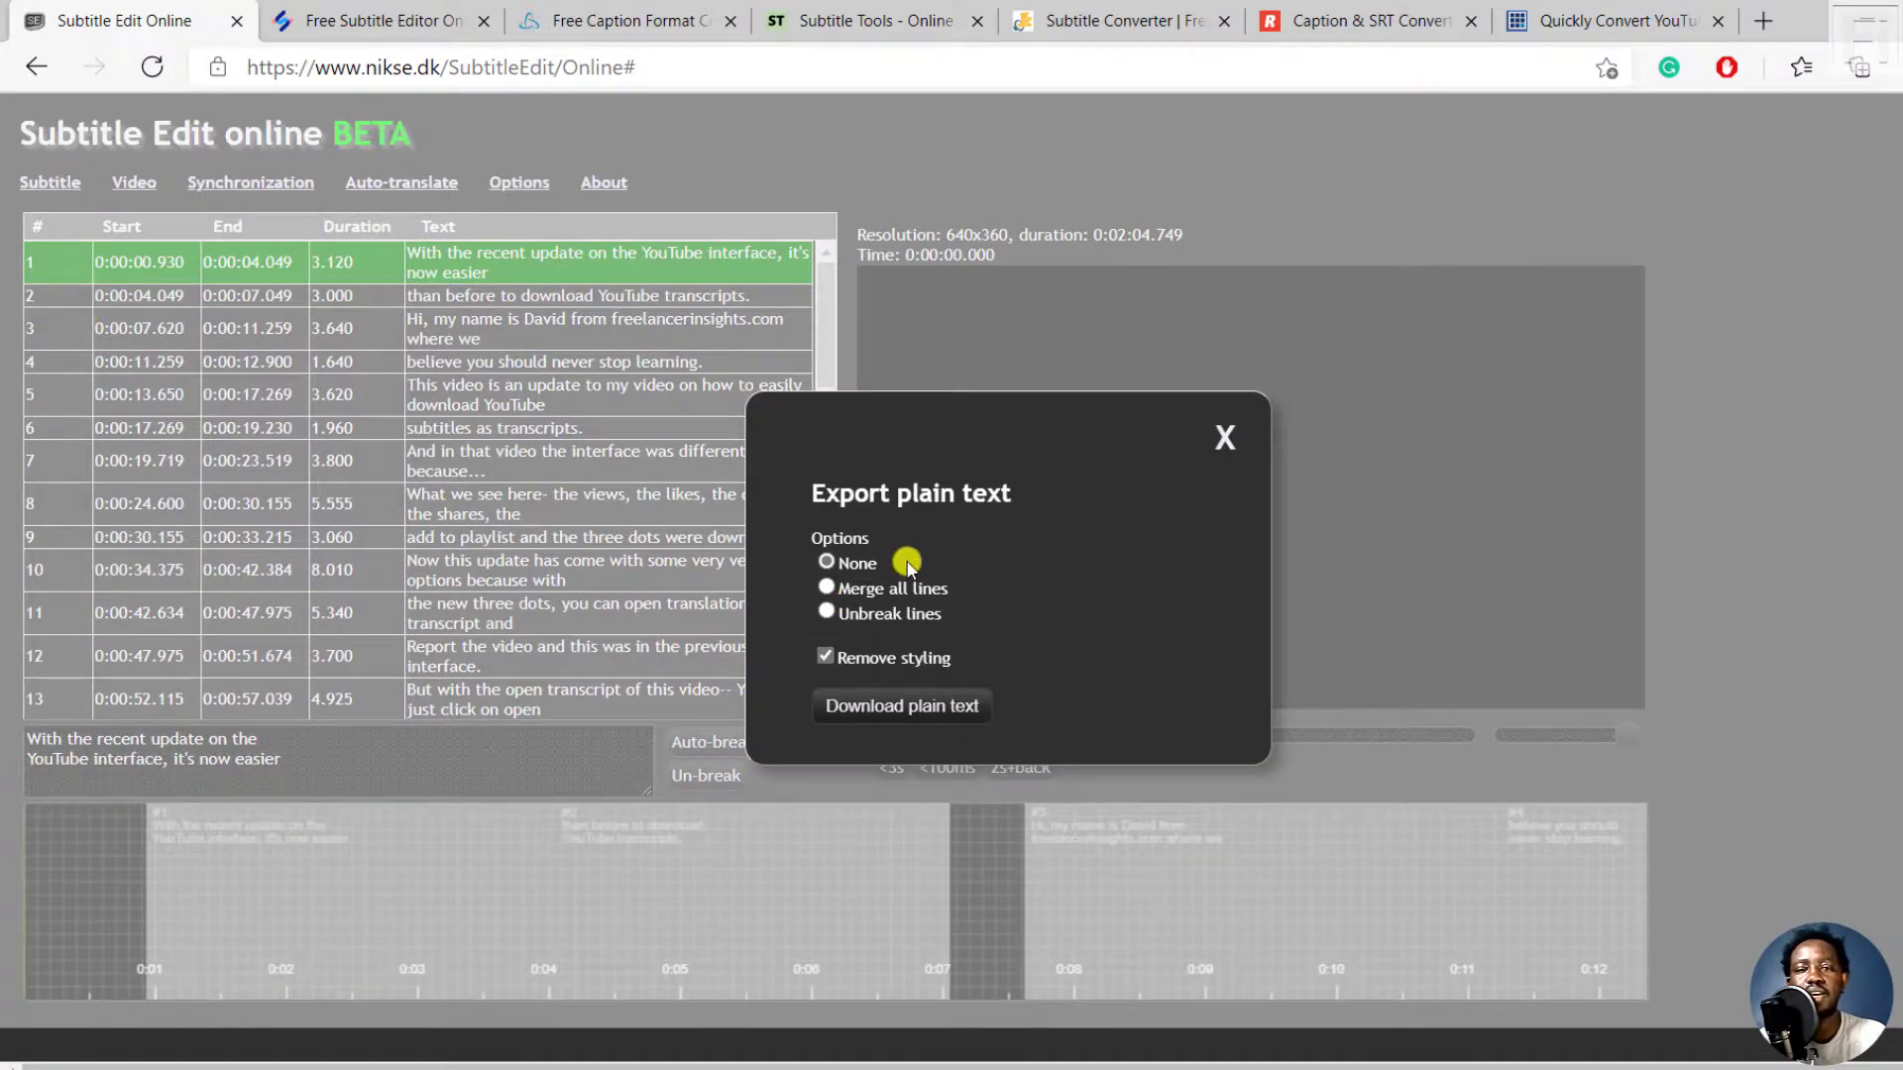
{"action": "left_click", "coordinate": [828, 587]}
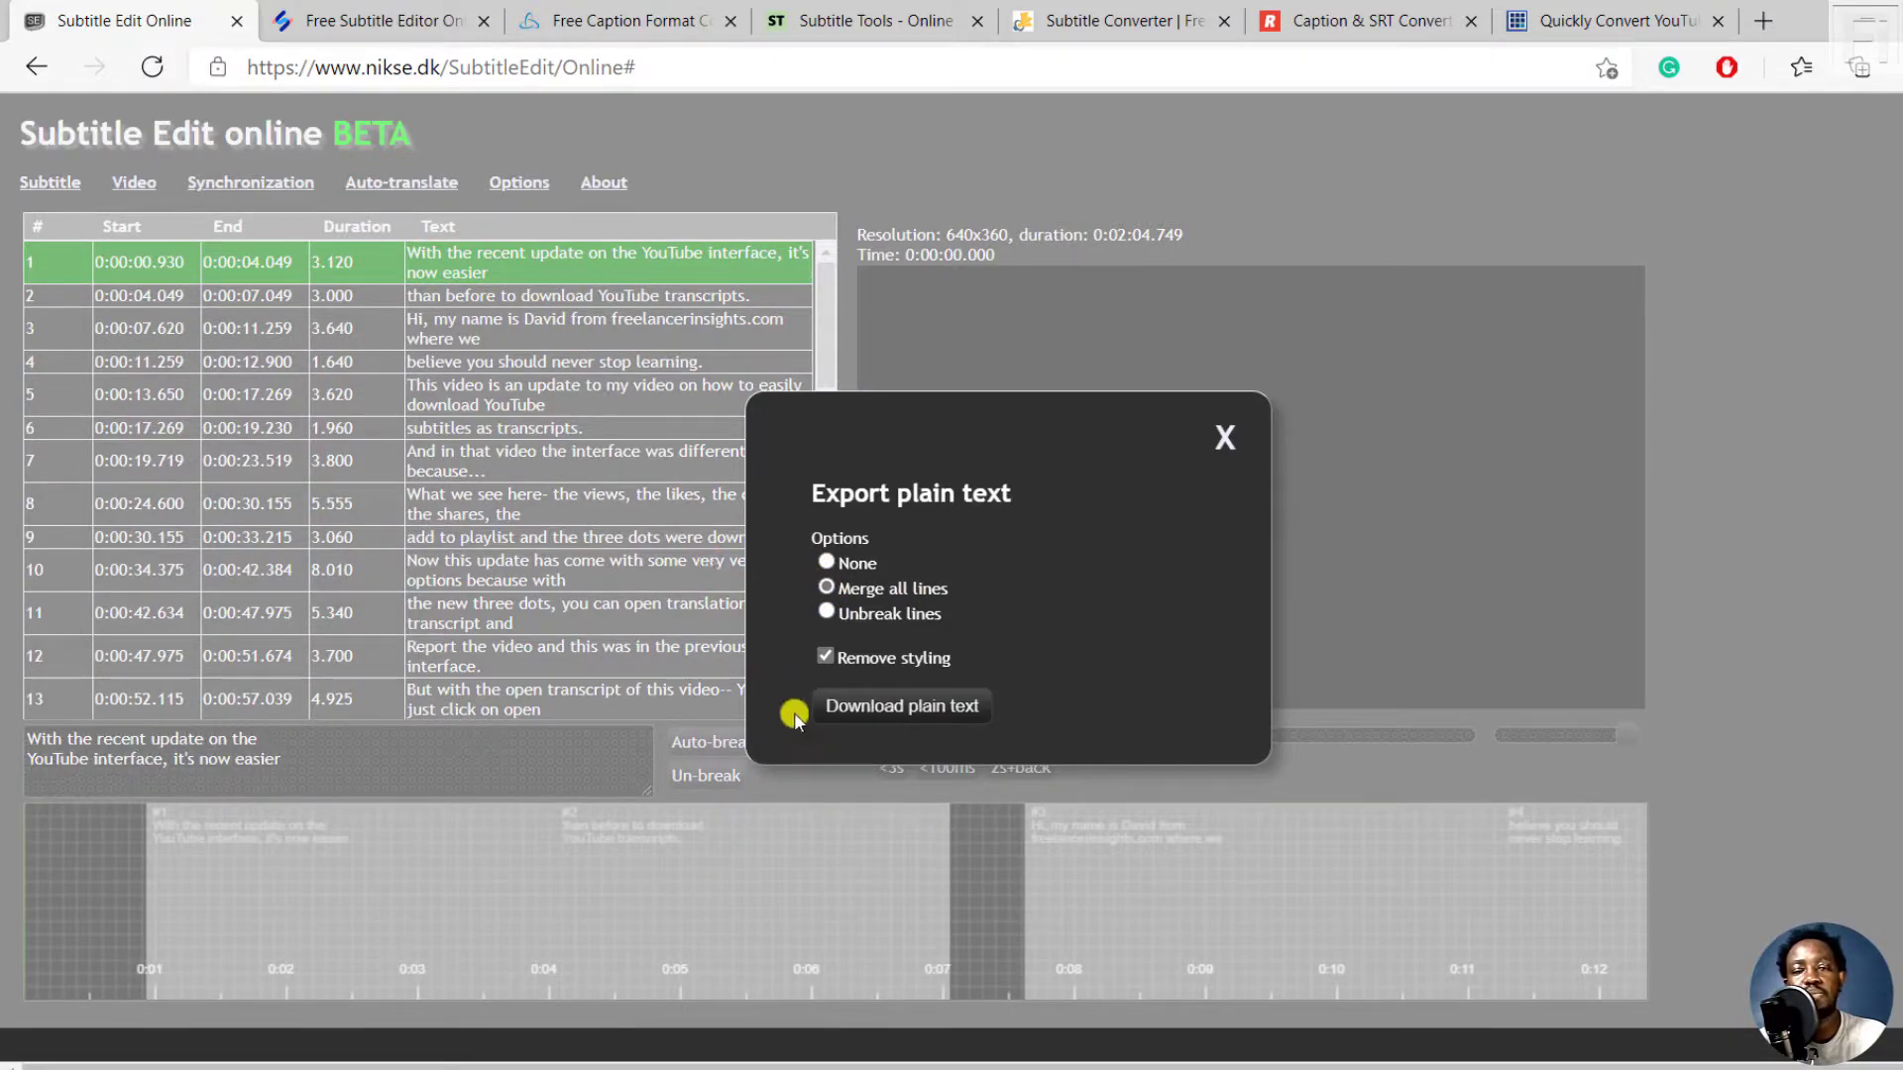
{"action": "left_click", "coordinate": [872, 706]}
{"action": "left_click", "coordinate": [984, 1062]}
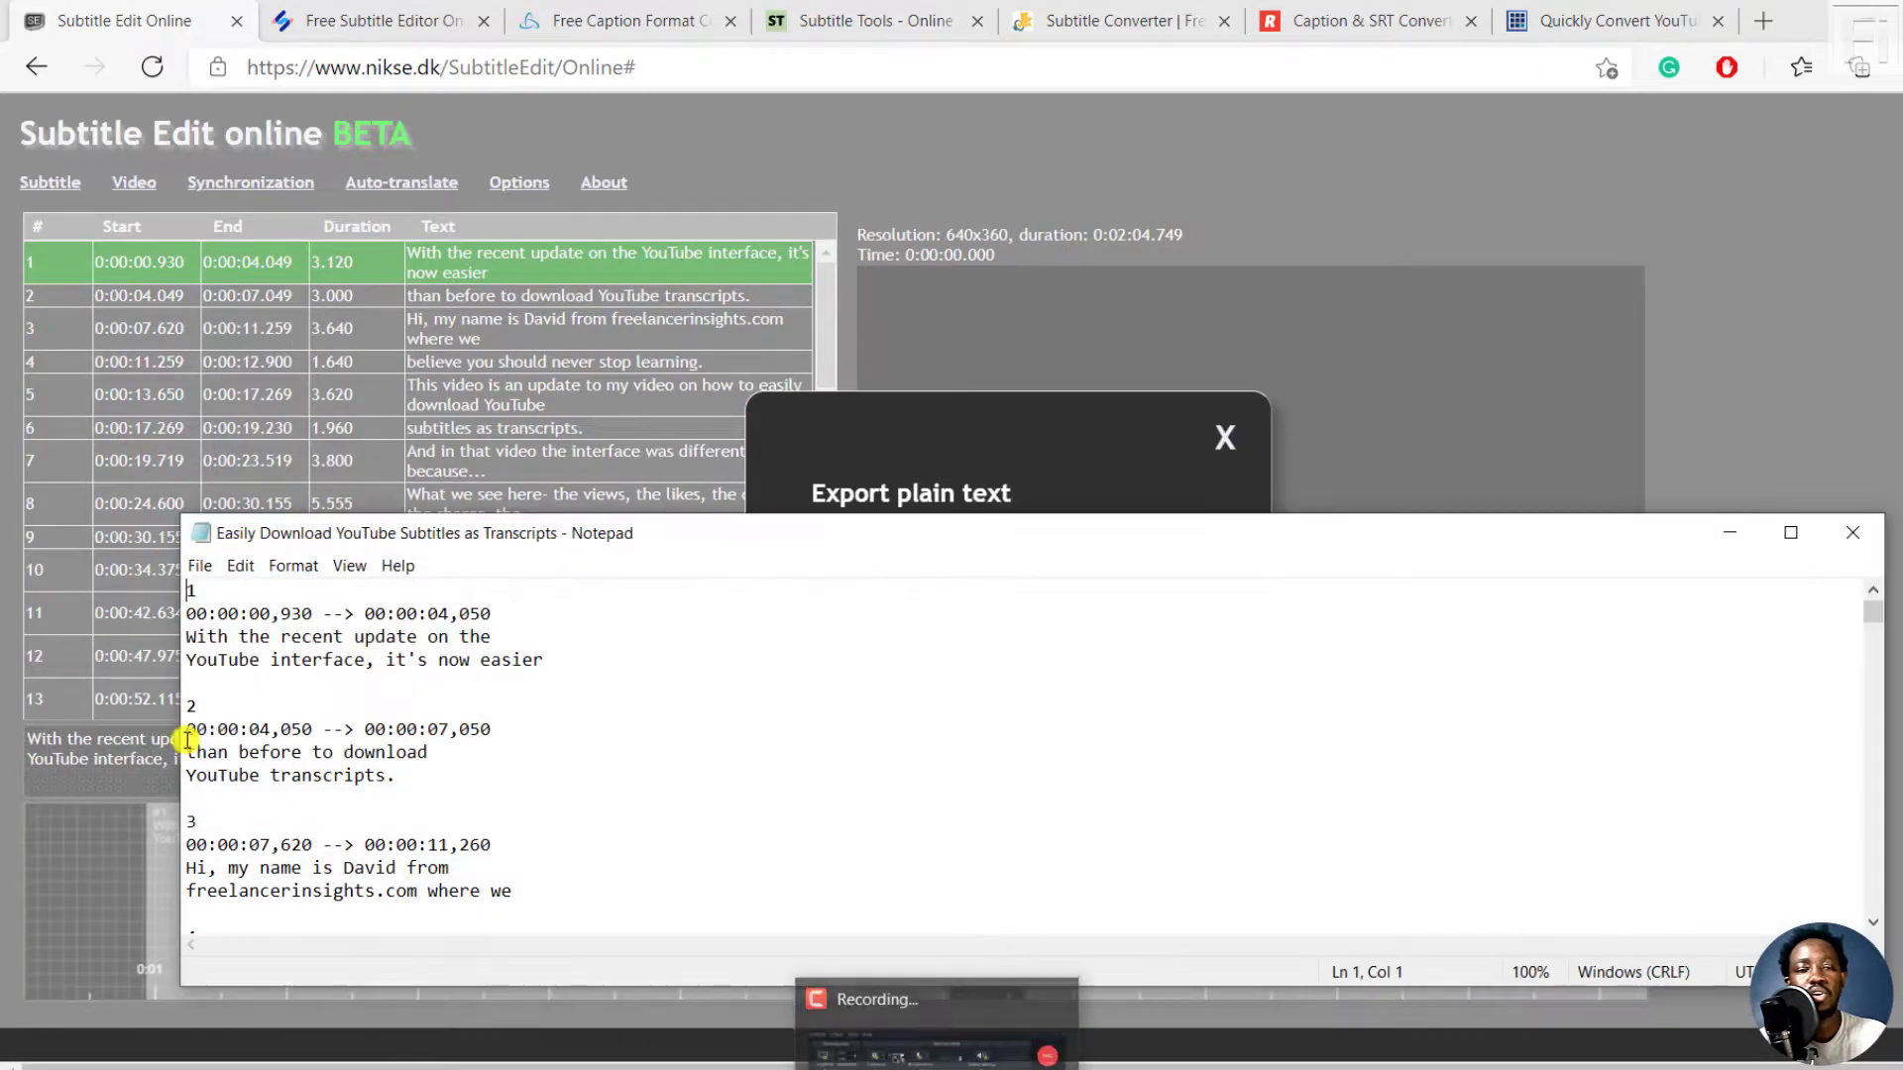
{"action": "left_click", "coordinate": [1732, 536]}
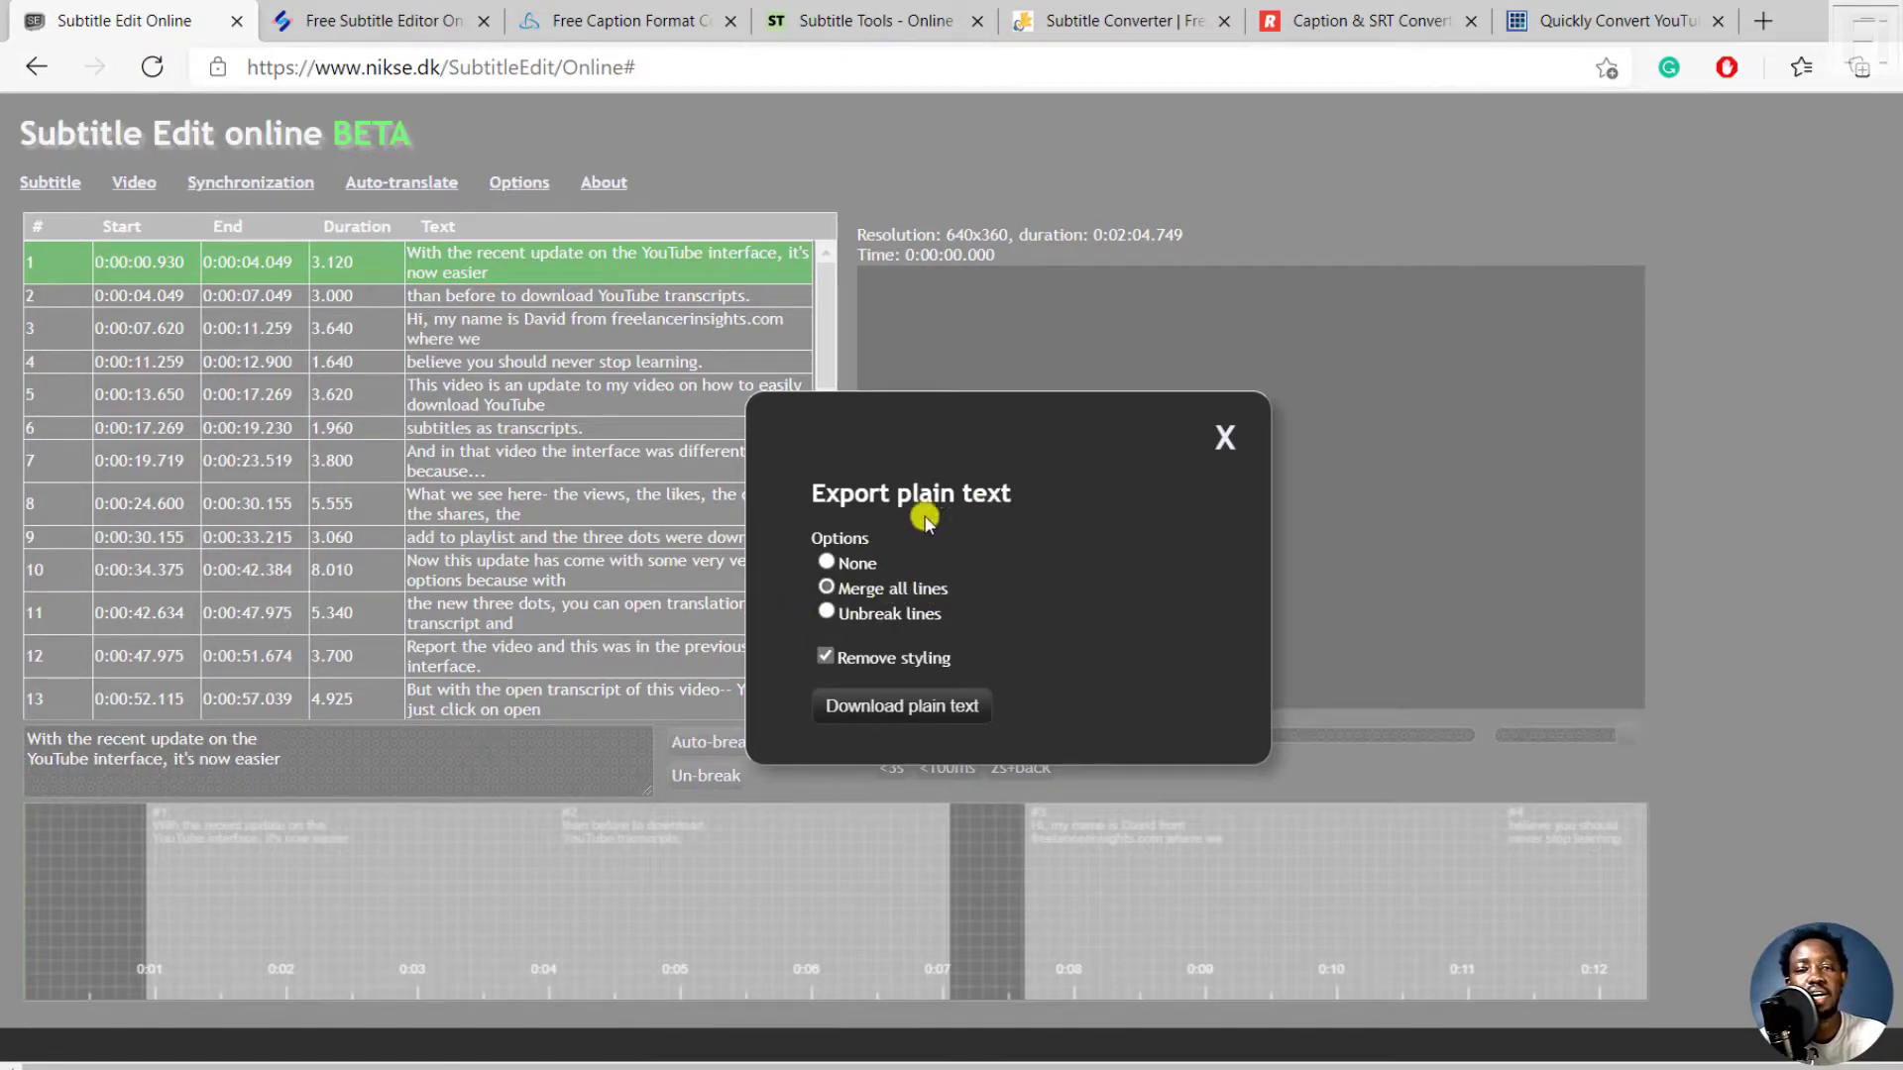
Turn off Remove styling, download the plain text, and open the downloaded subtitle.txt in a maximized Notepad window.
{"action": "left_click", "coordinate": [826, 657]}
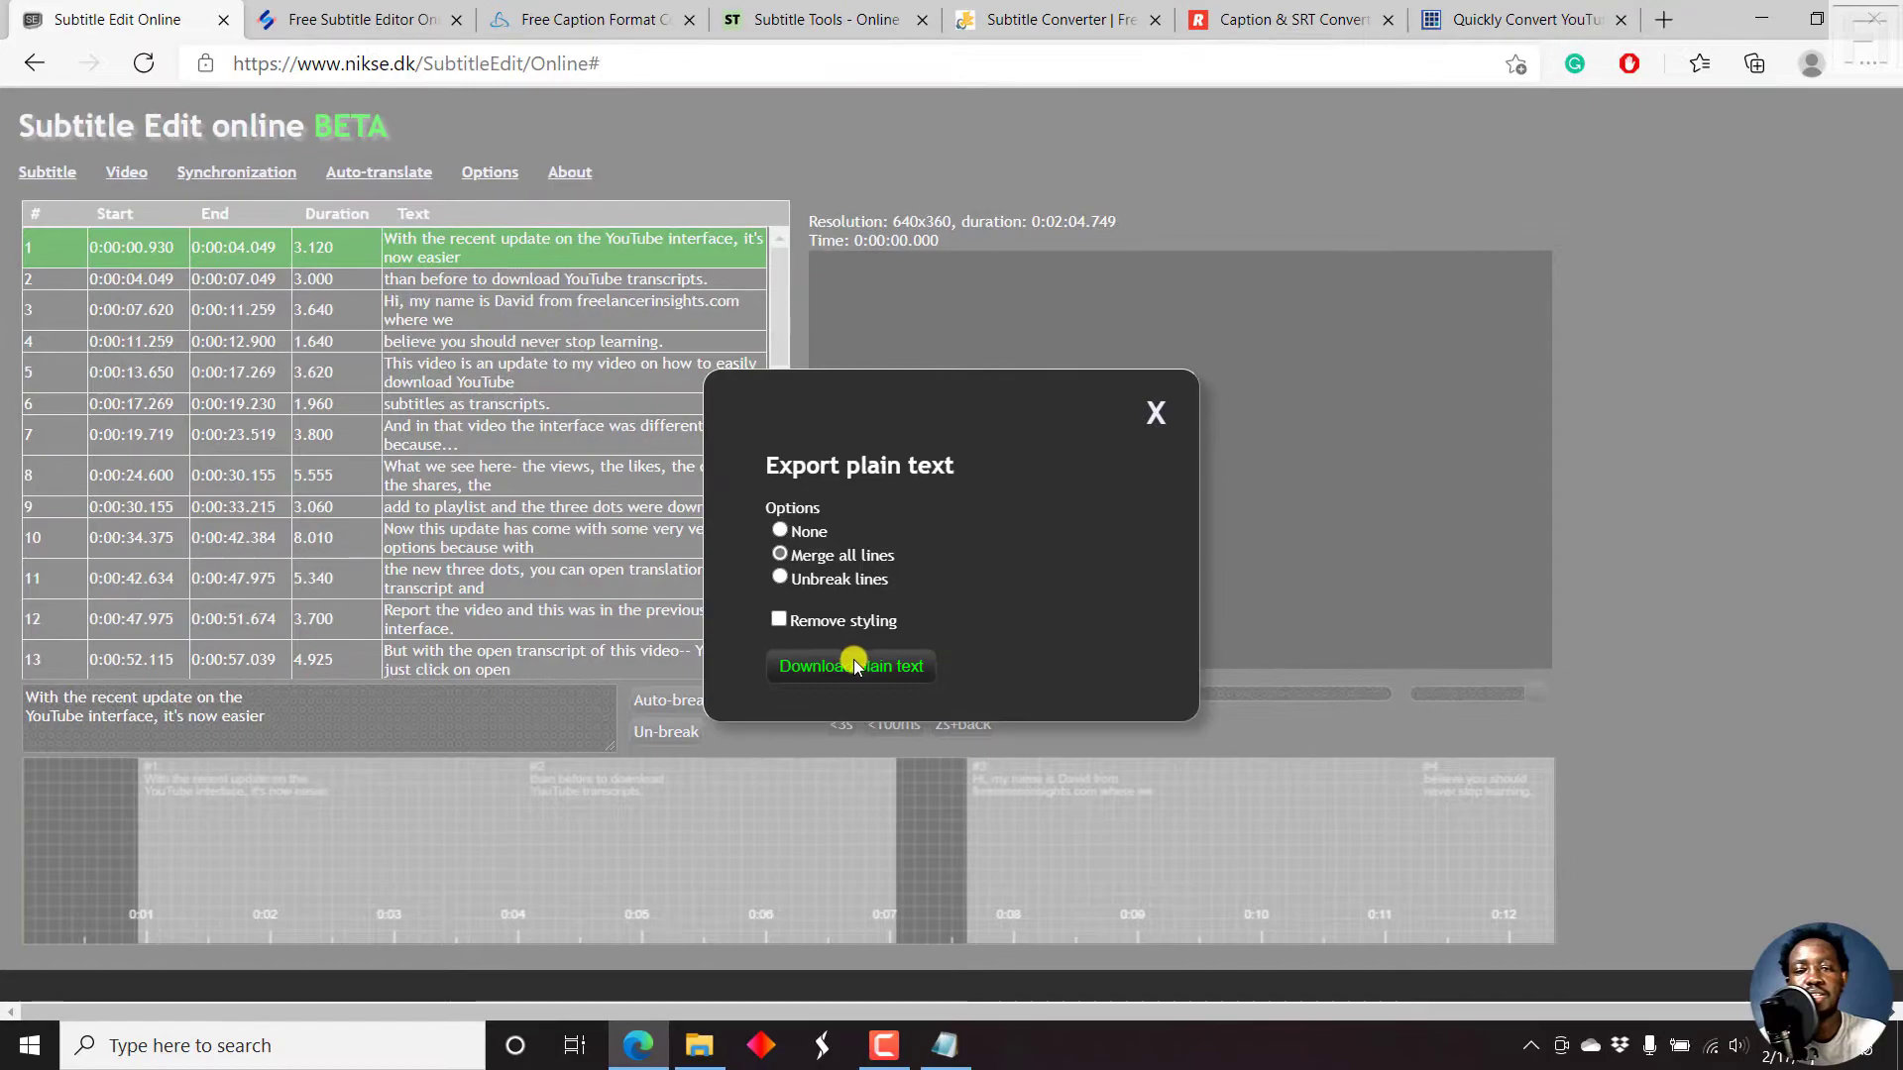
{"action": "left_click", "coordinate": [854, 662]}
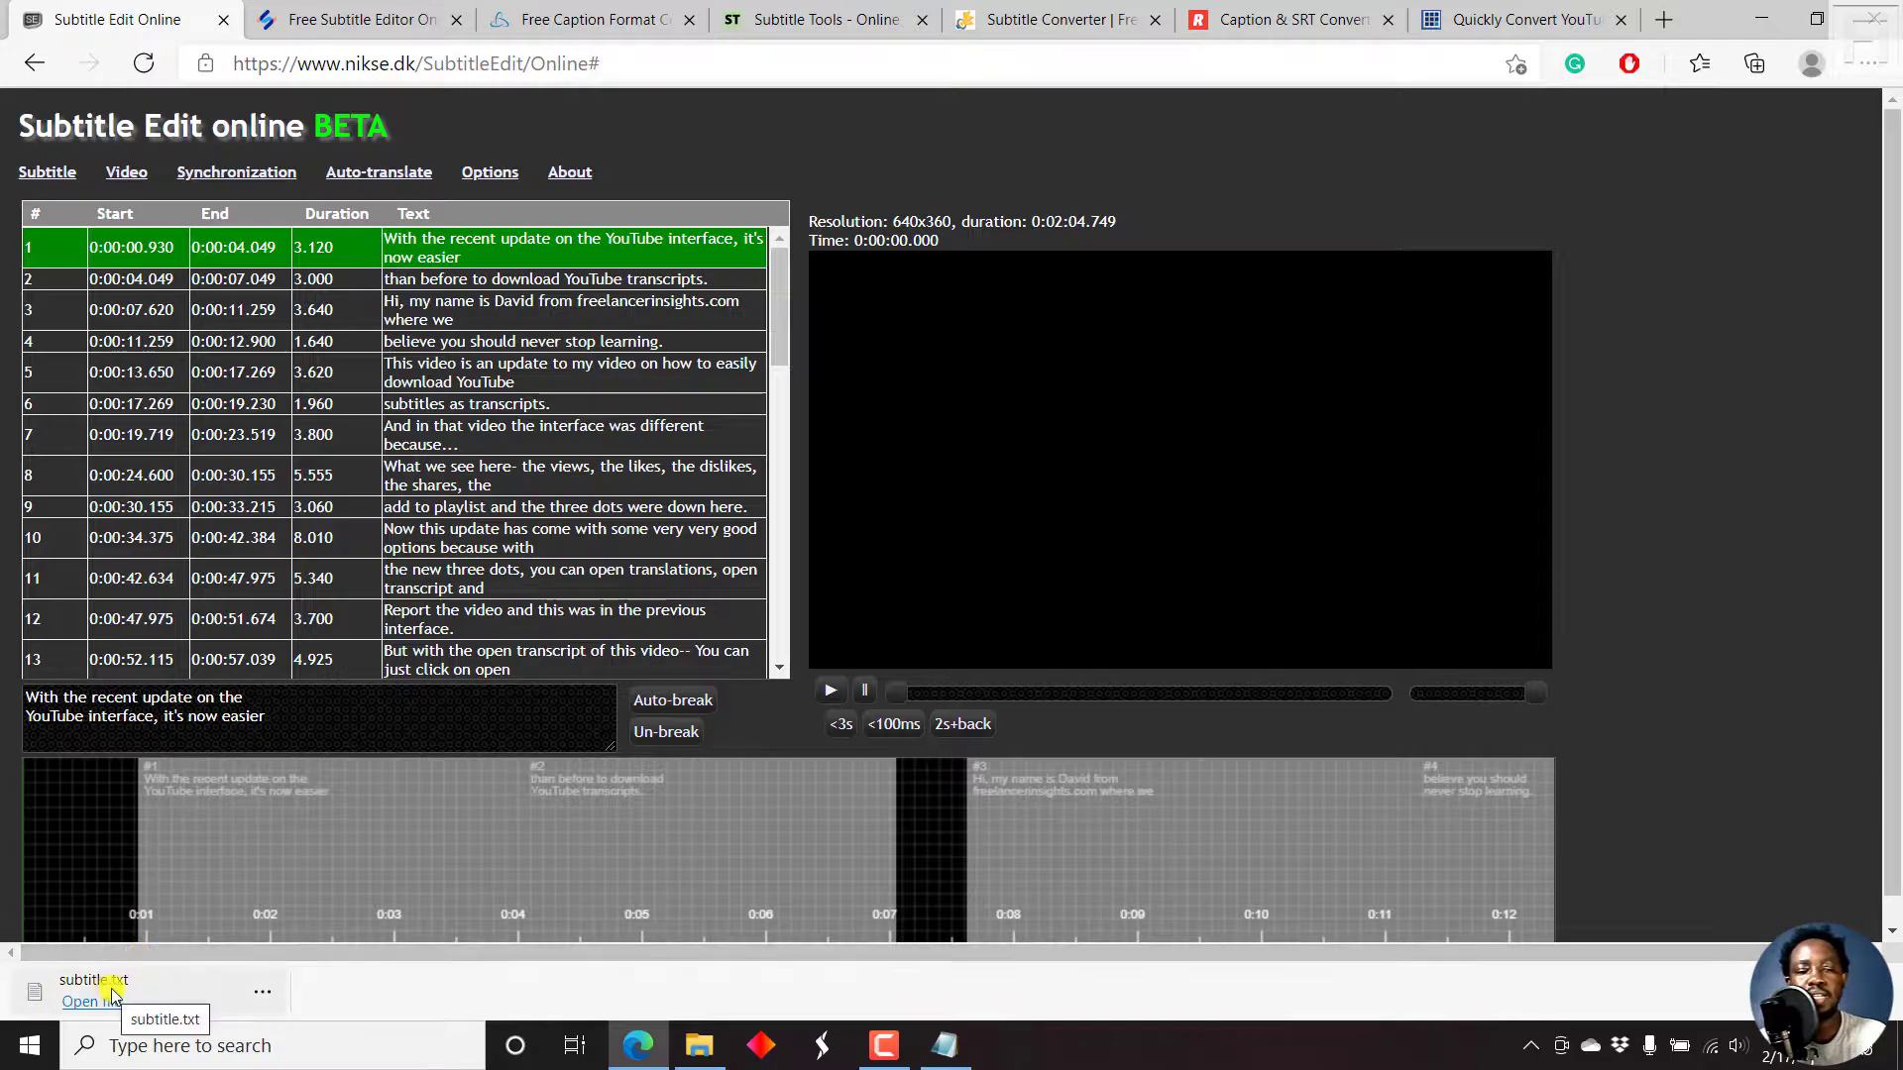
{"action": "left_click", "coordinate": [167, 986]}
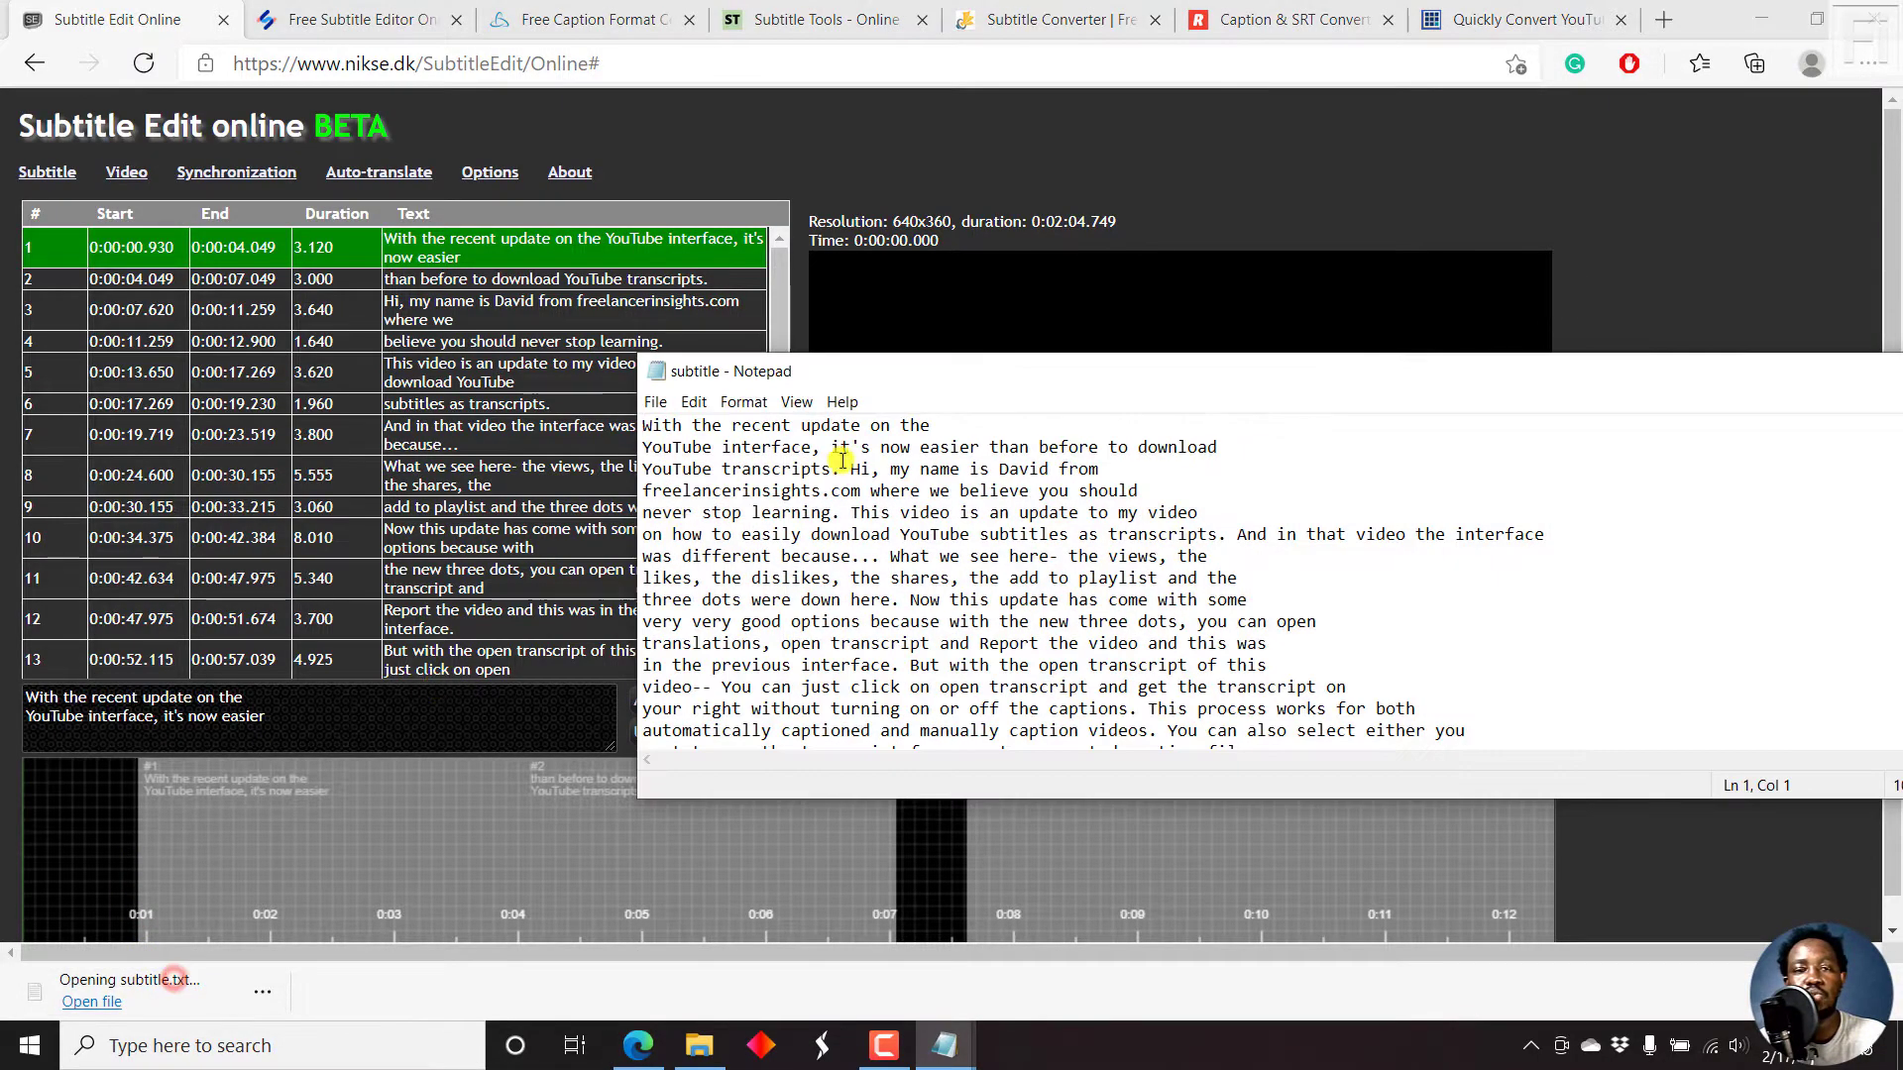
{"action": "double_click", "coordinate": [944, 371]}
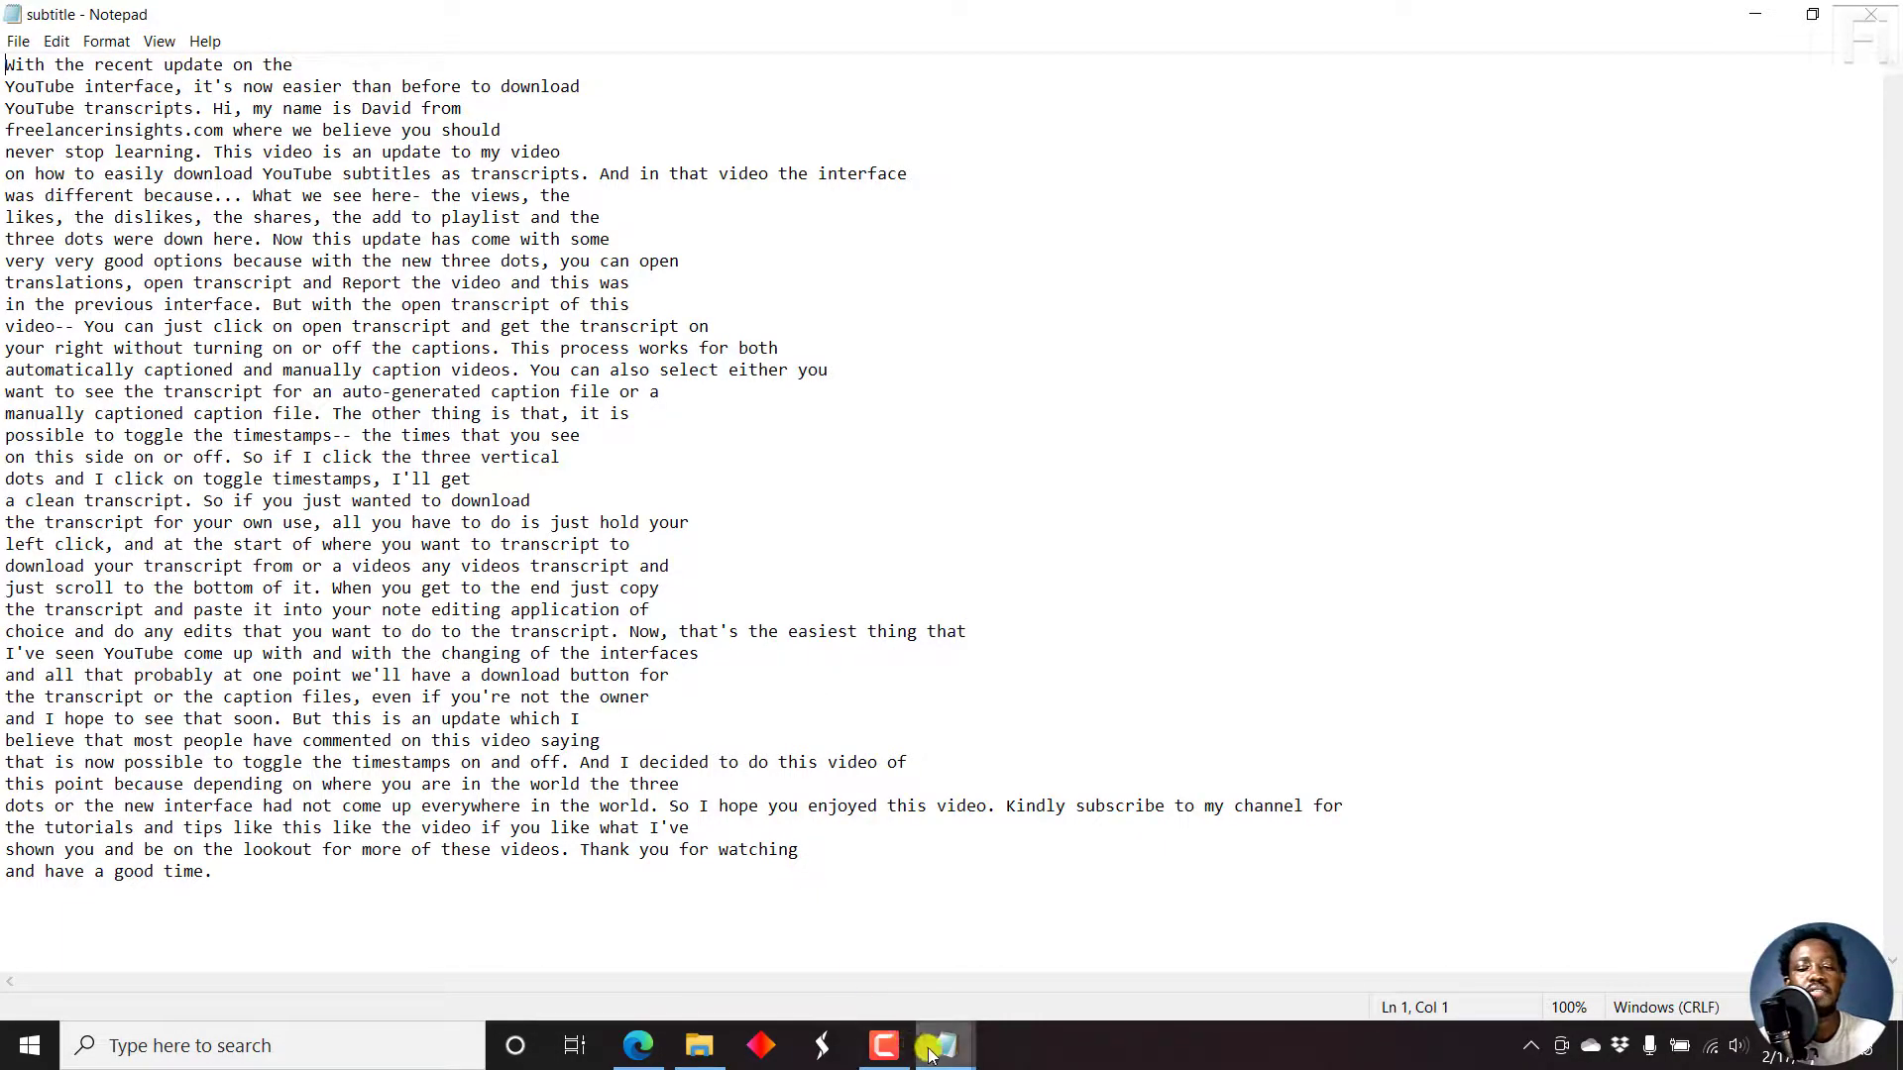
Compare the exported plain text with the original time-stamped SRT file, and return to the online subtitle editor.
{"action": "mouse_move", "coordinate": [944, 1046]}
{"action": "left_click", "coordinate": [853, 918]}
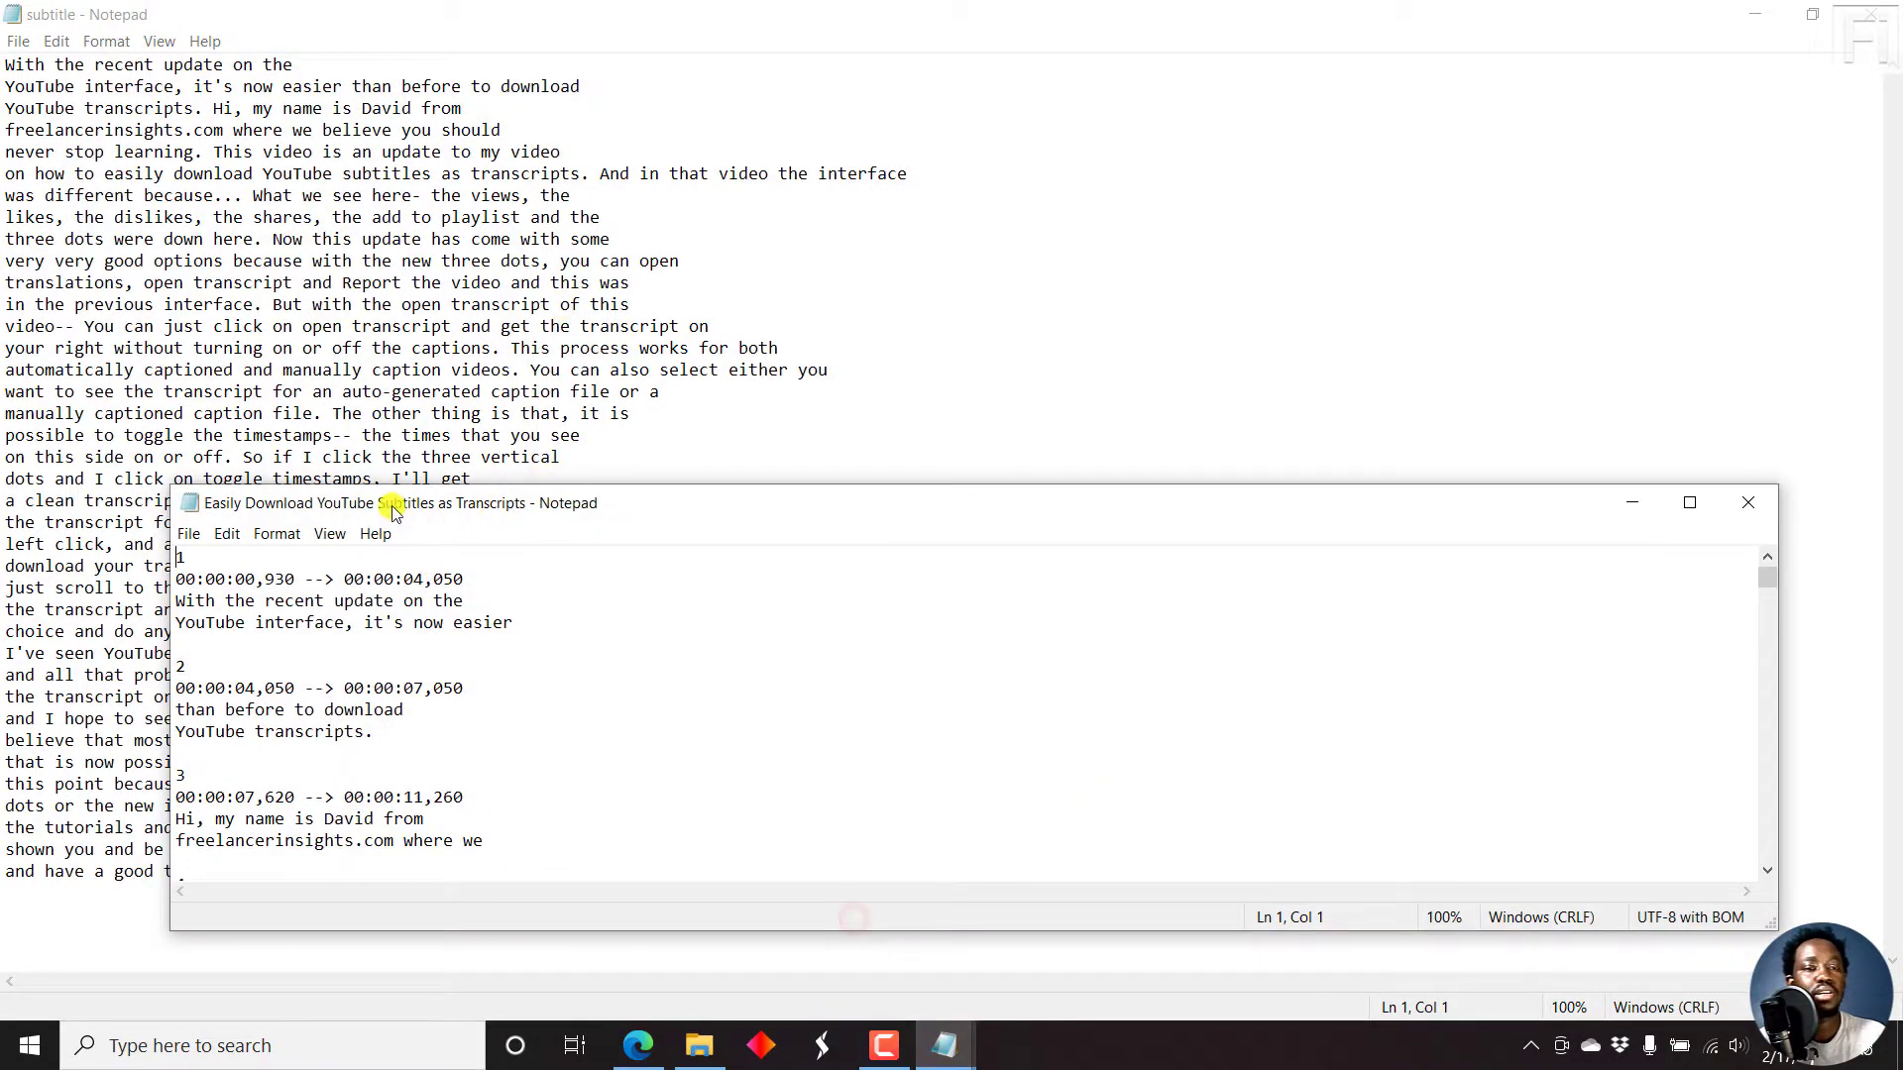
{"action": "left_click_drag", "start_coordinate": [394, 505], "coordinate": [1015, 180]}
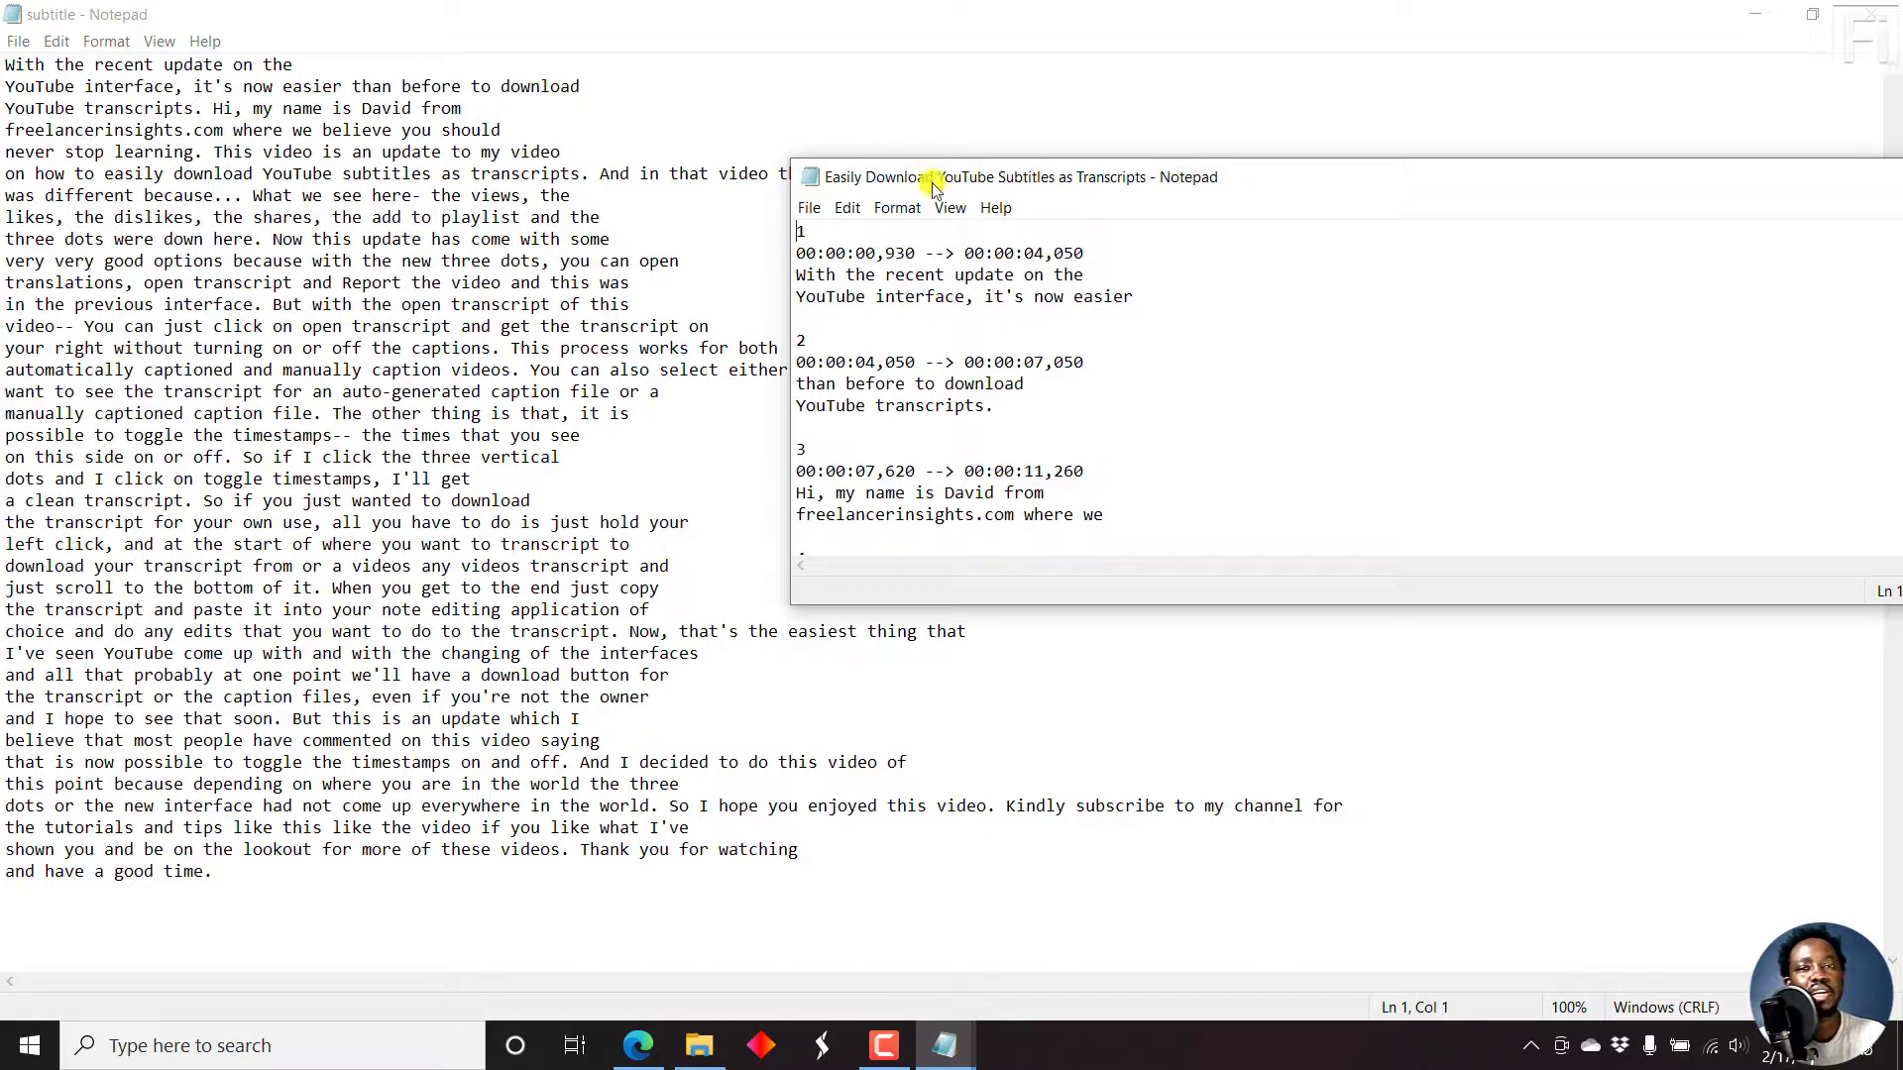
{"action": "left_click_drag", "start_coordinate": [932, 186], "coordinate": [941, 335]}
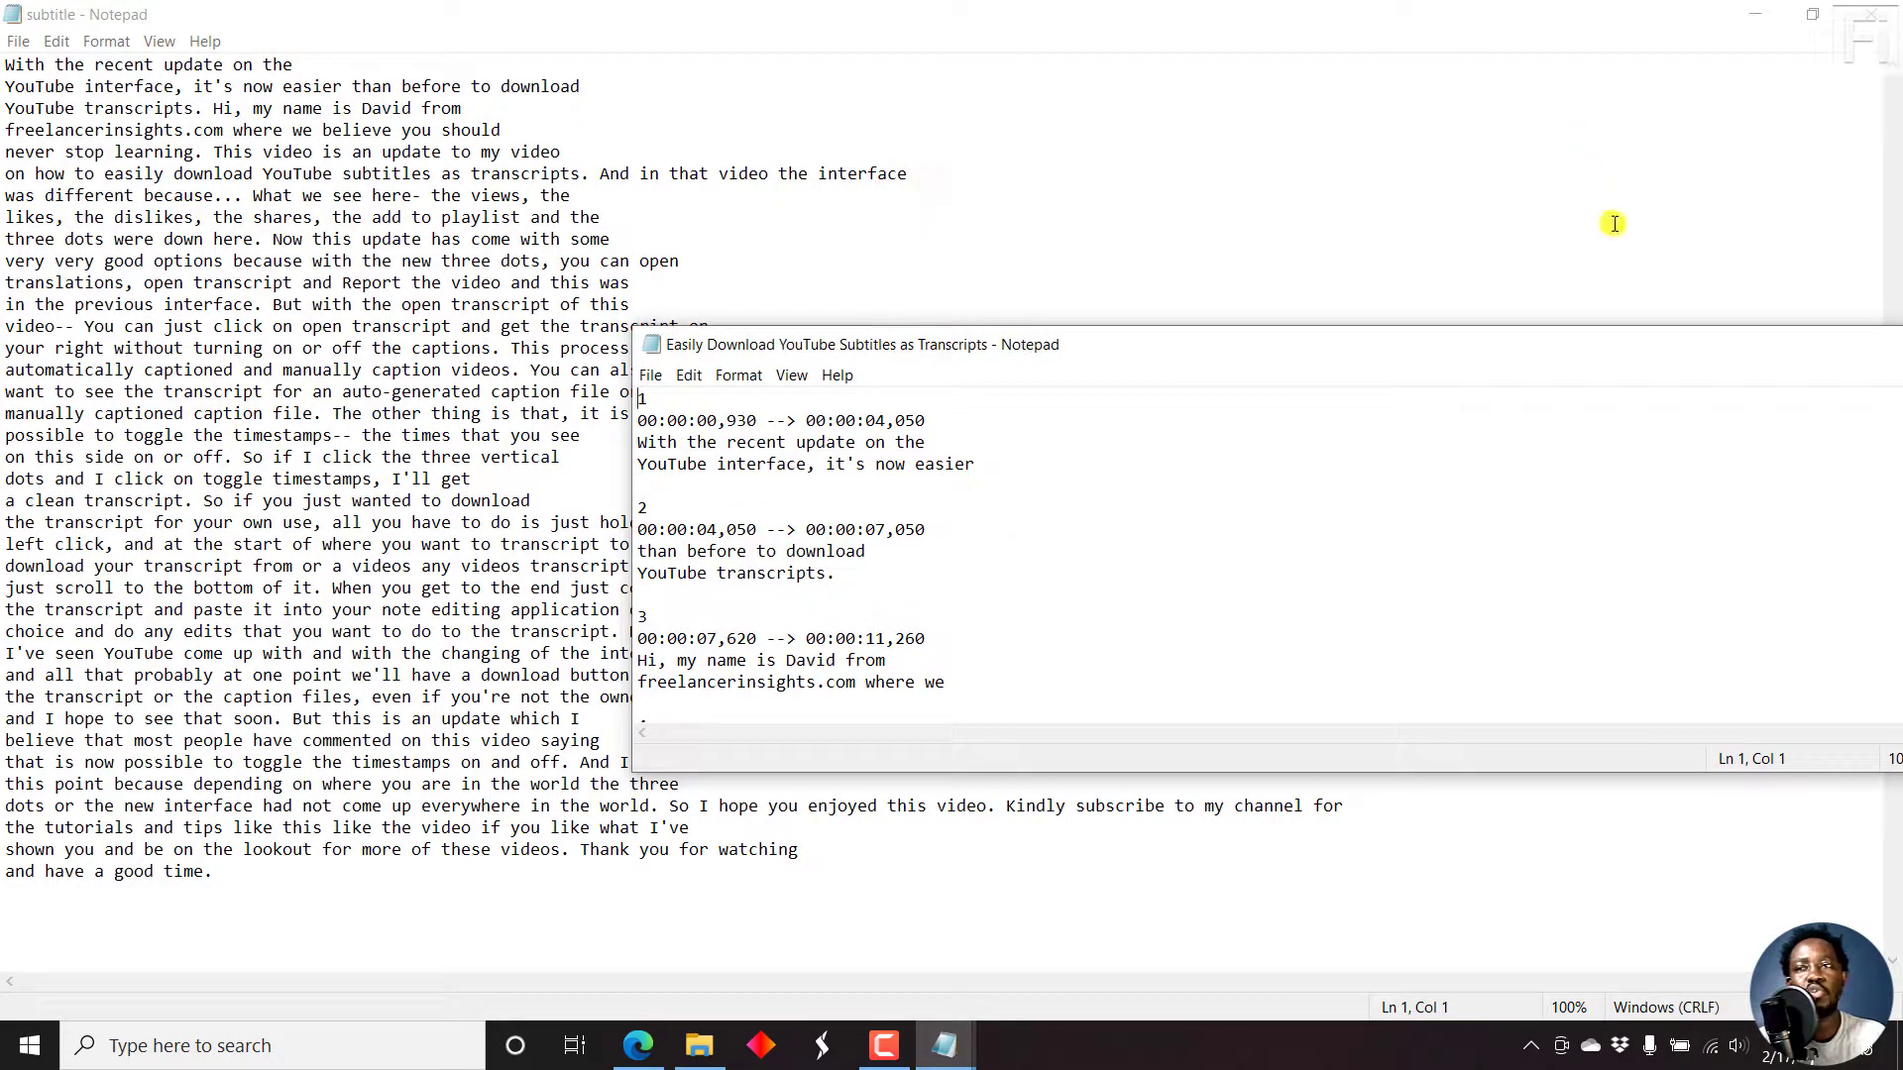
{"action": "double_click", "coordinate": [1476, 355]}
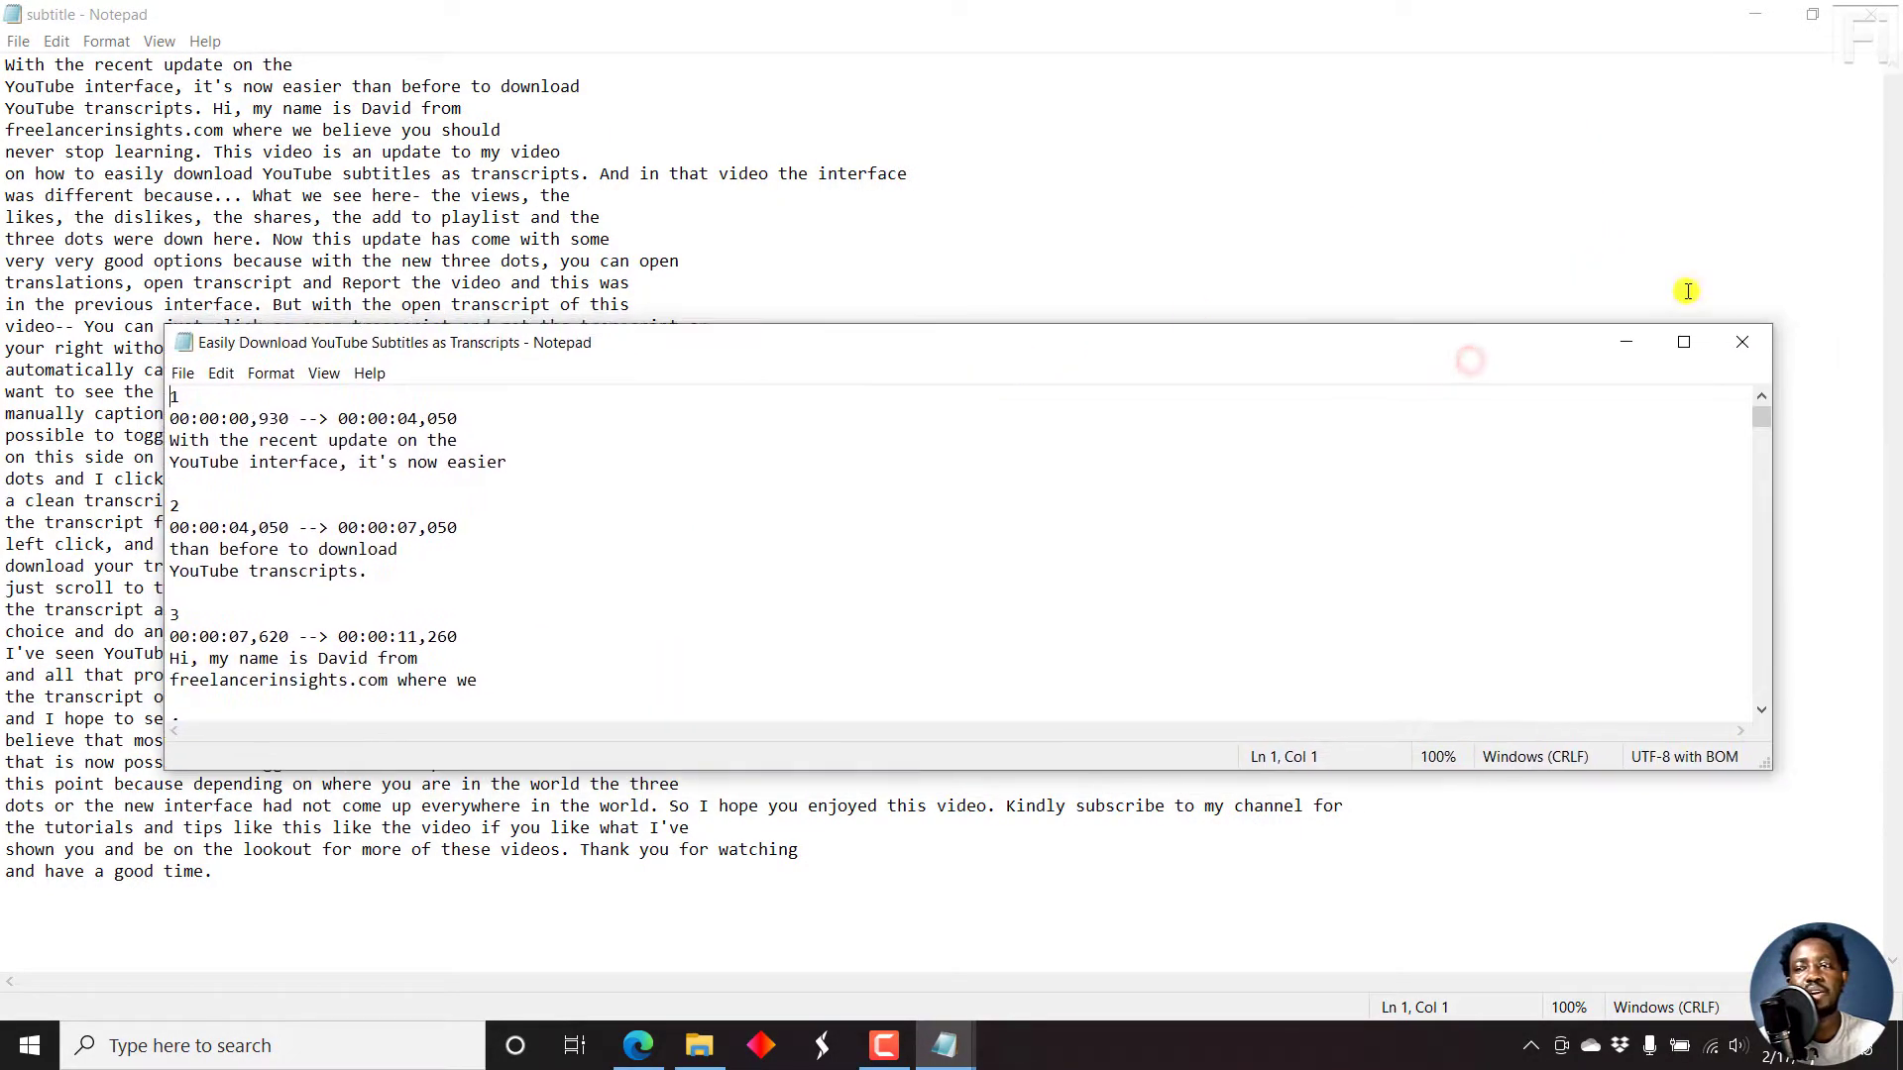
{"action": "left_click", "coordinate": [1625, 342]}
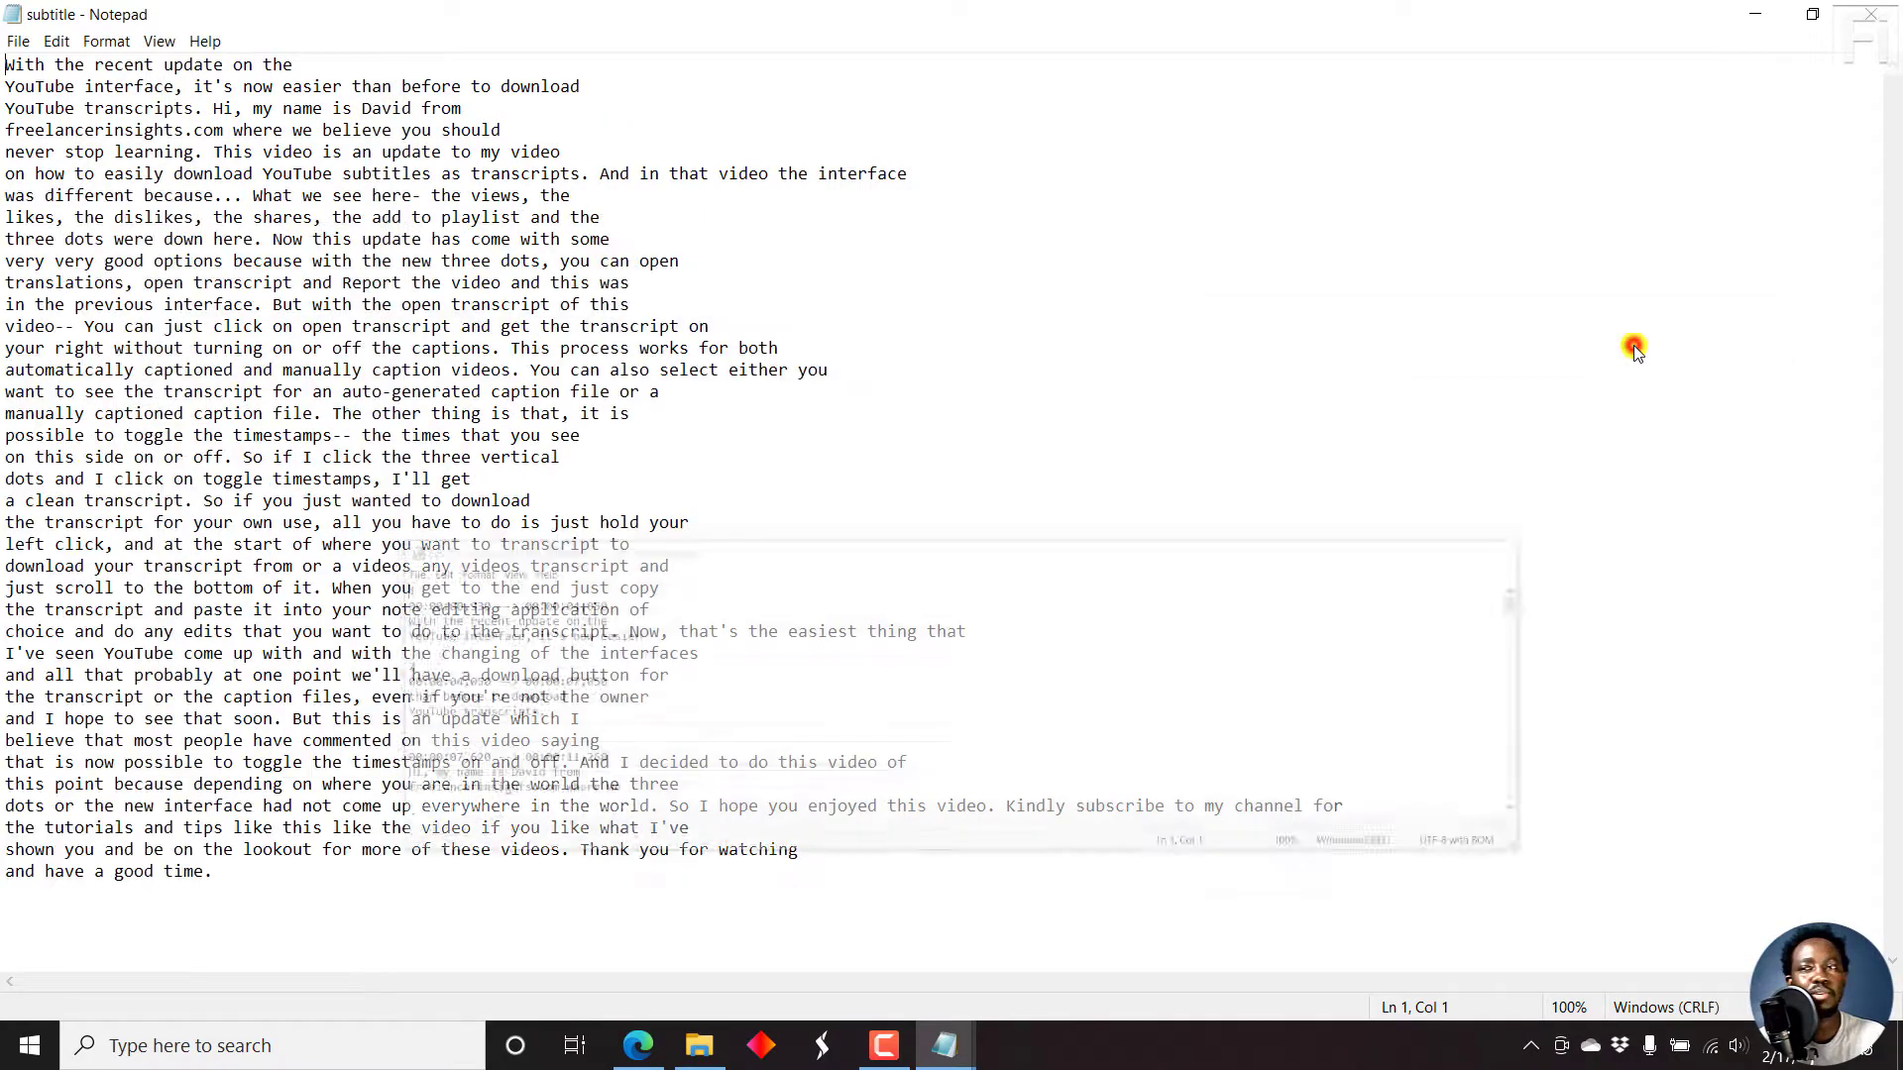
{"action": "left_click", "coordinate": [1762, 11]}
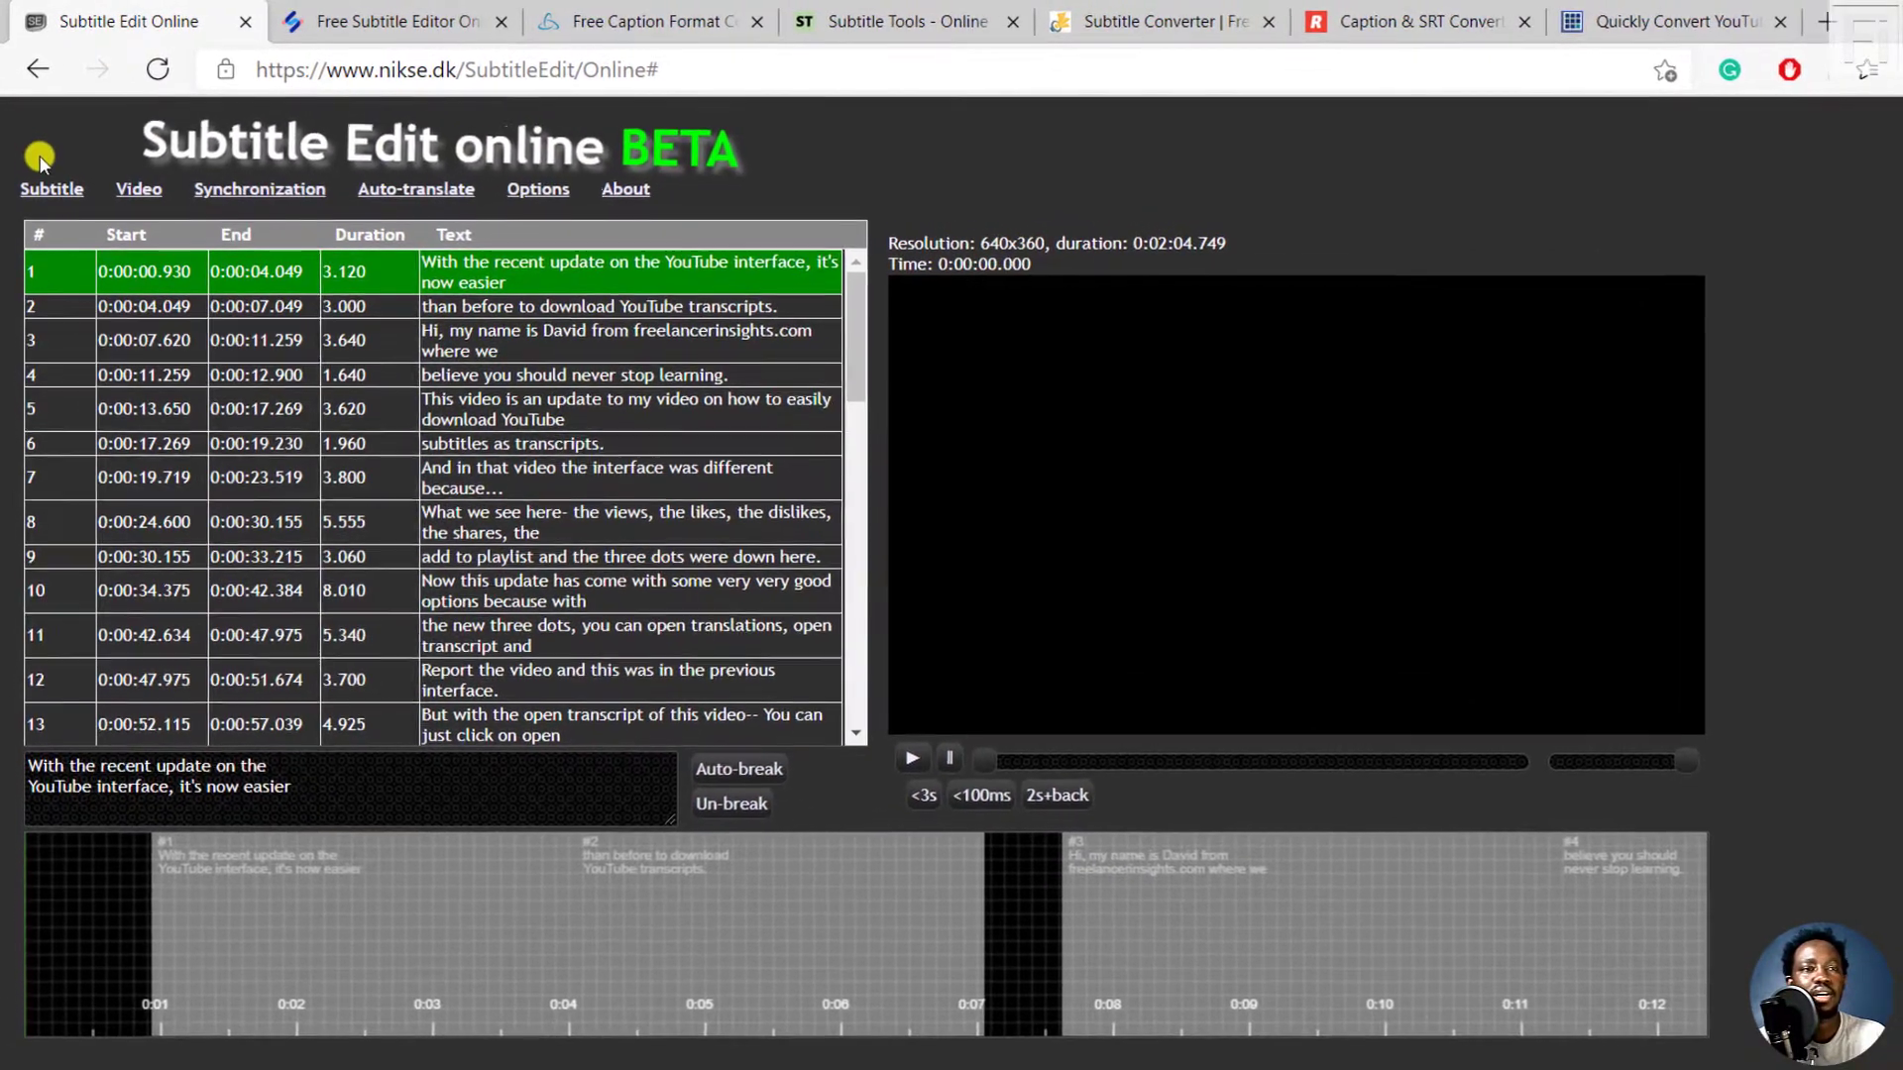
Download the loaded subtitle in WebVTT (.vtt) format.
{"action": "mouse_move", "coordinate": [47, 175]}
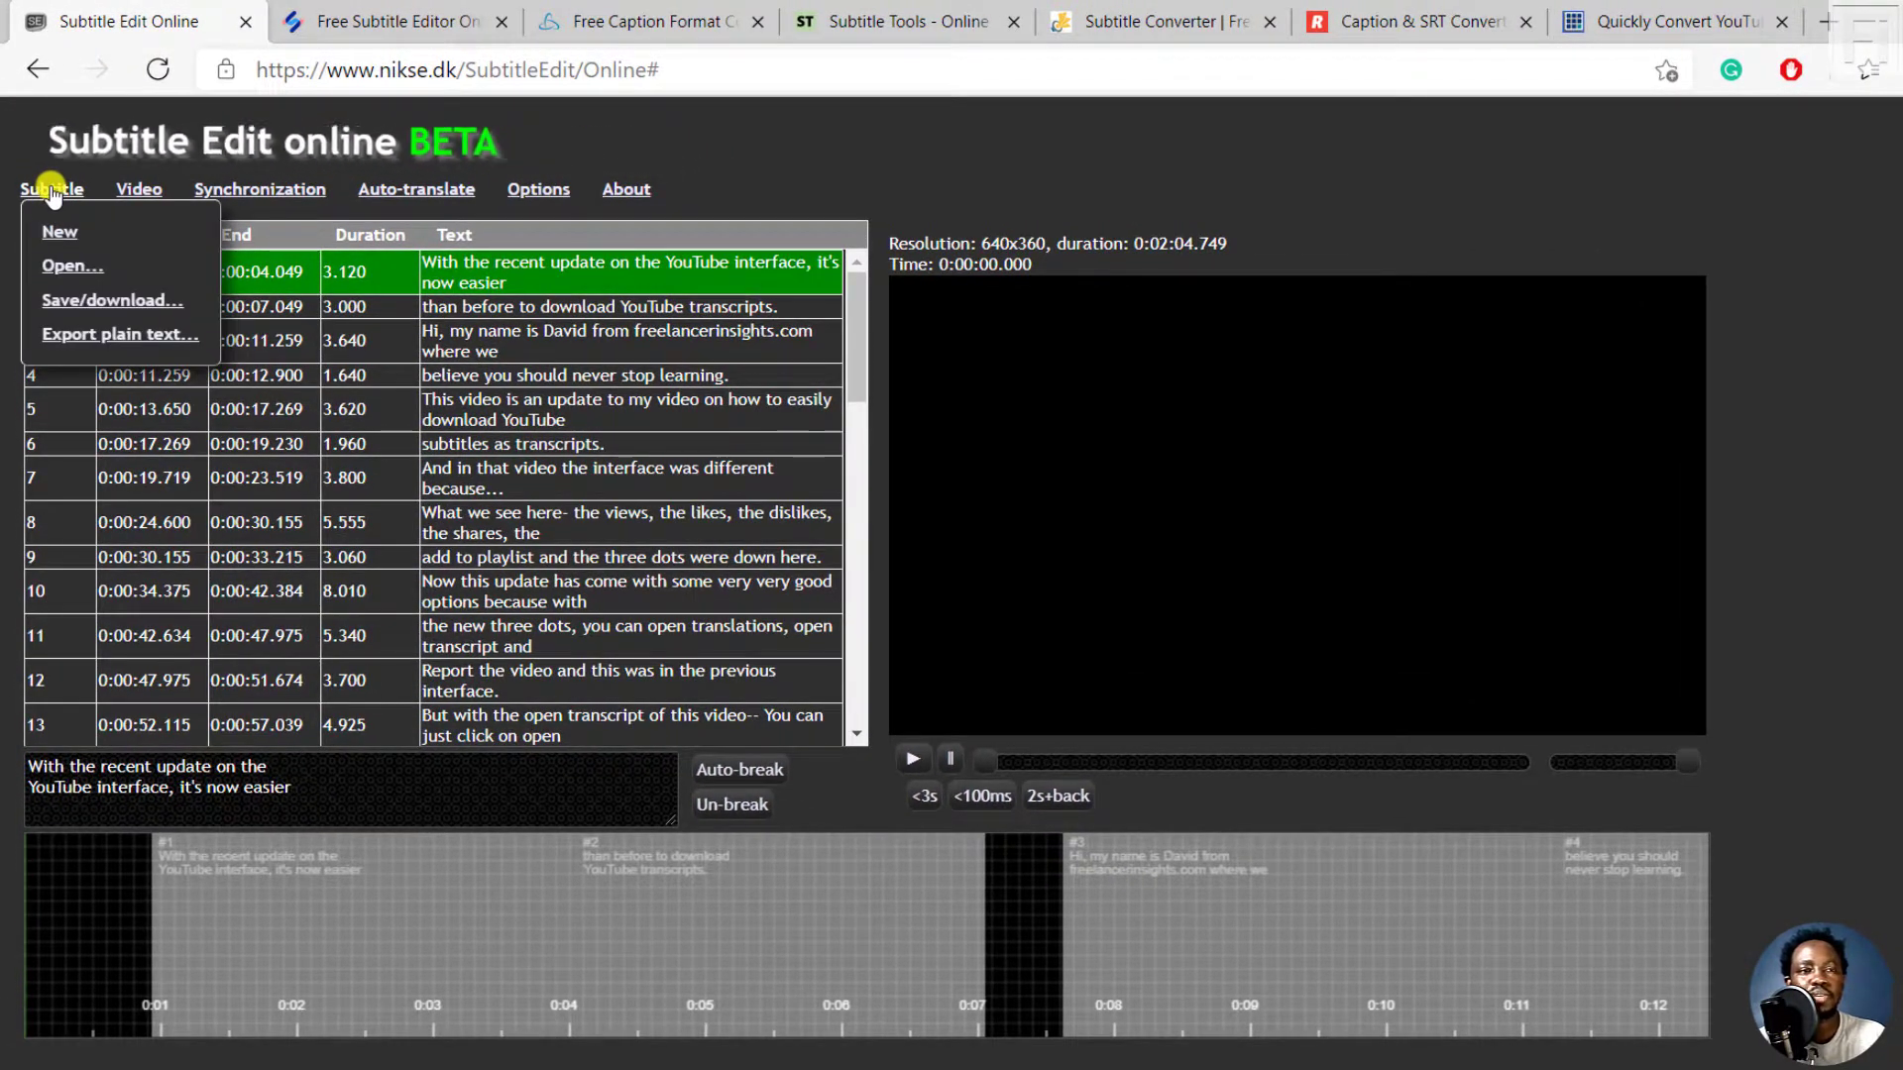
{"action": "left_click", "coordinate": [73, 304]}
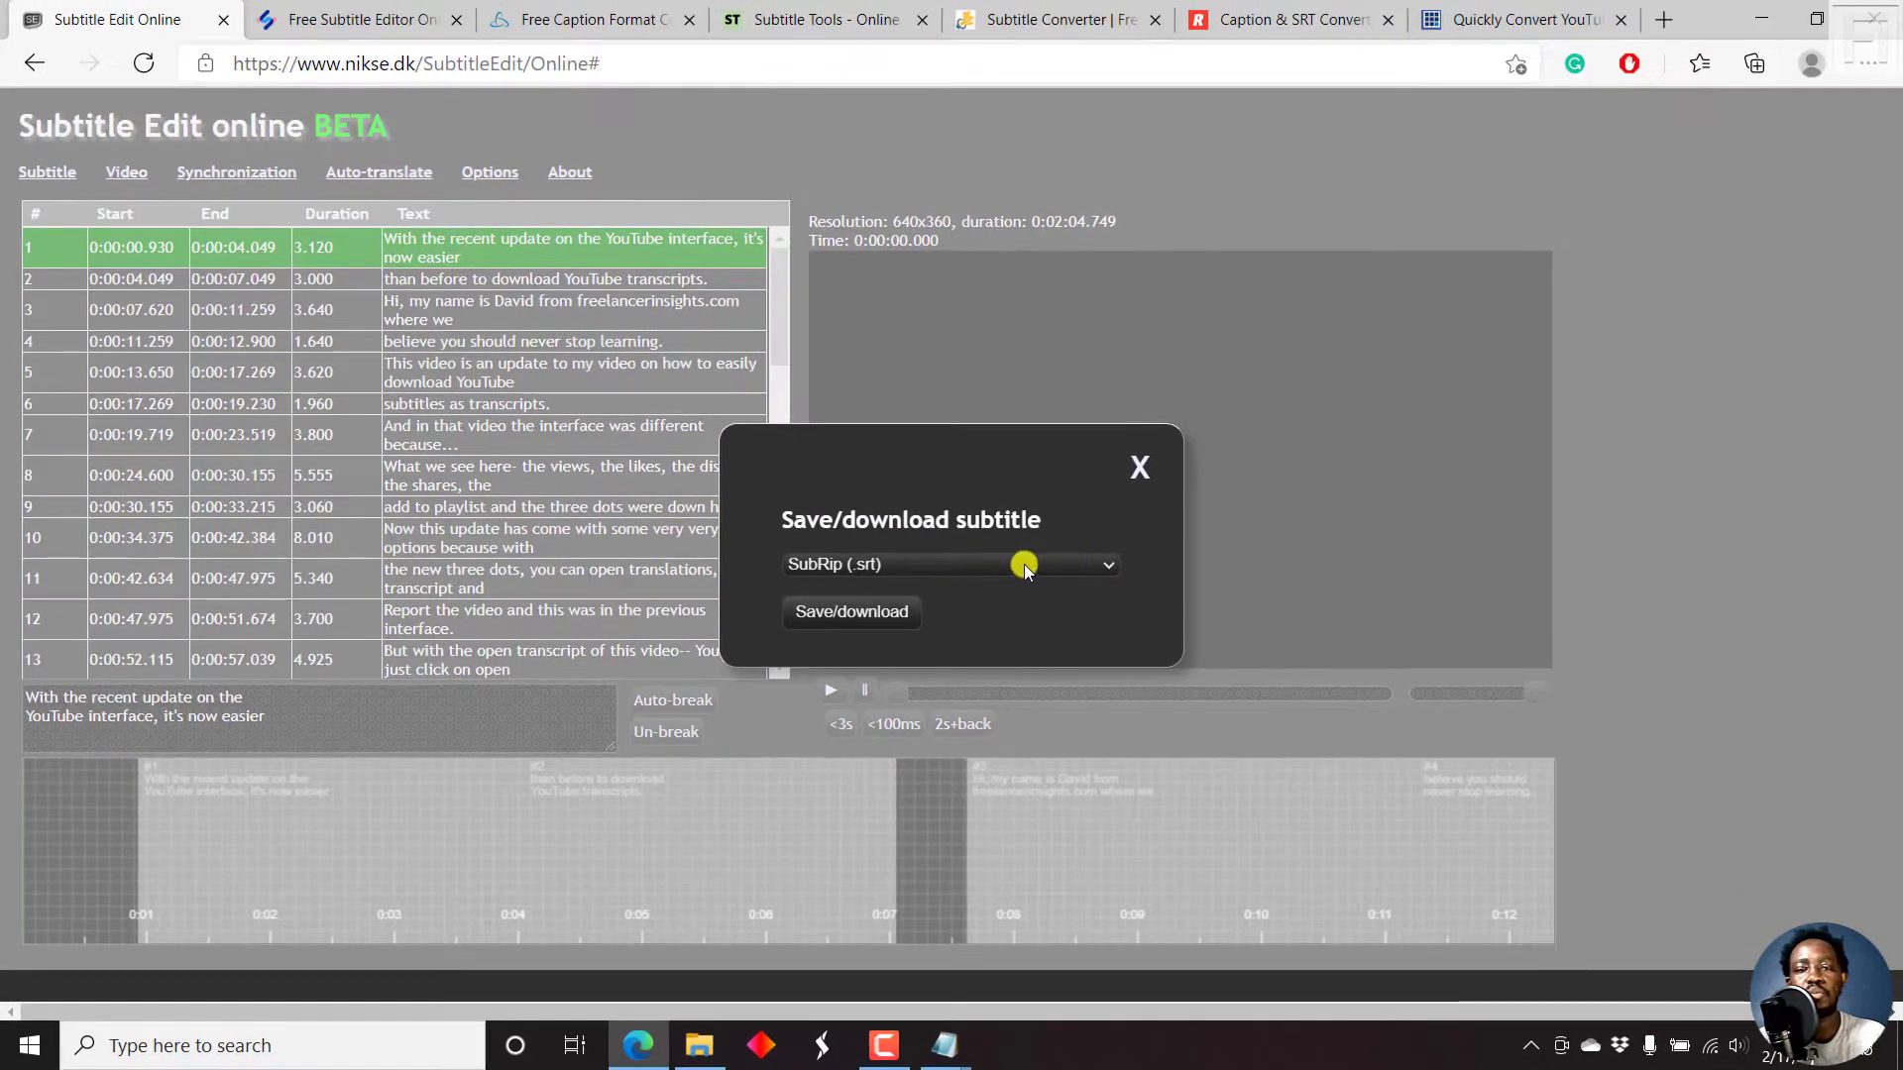
{"action": "left_click", "coordinate": [1097, 566]}
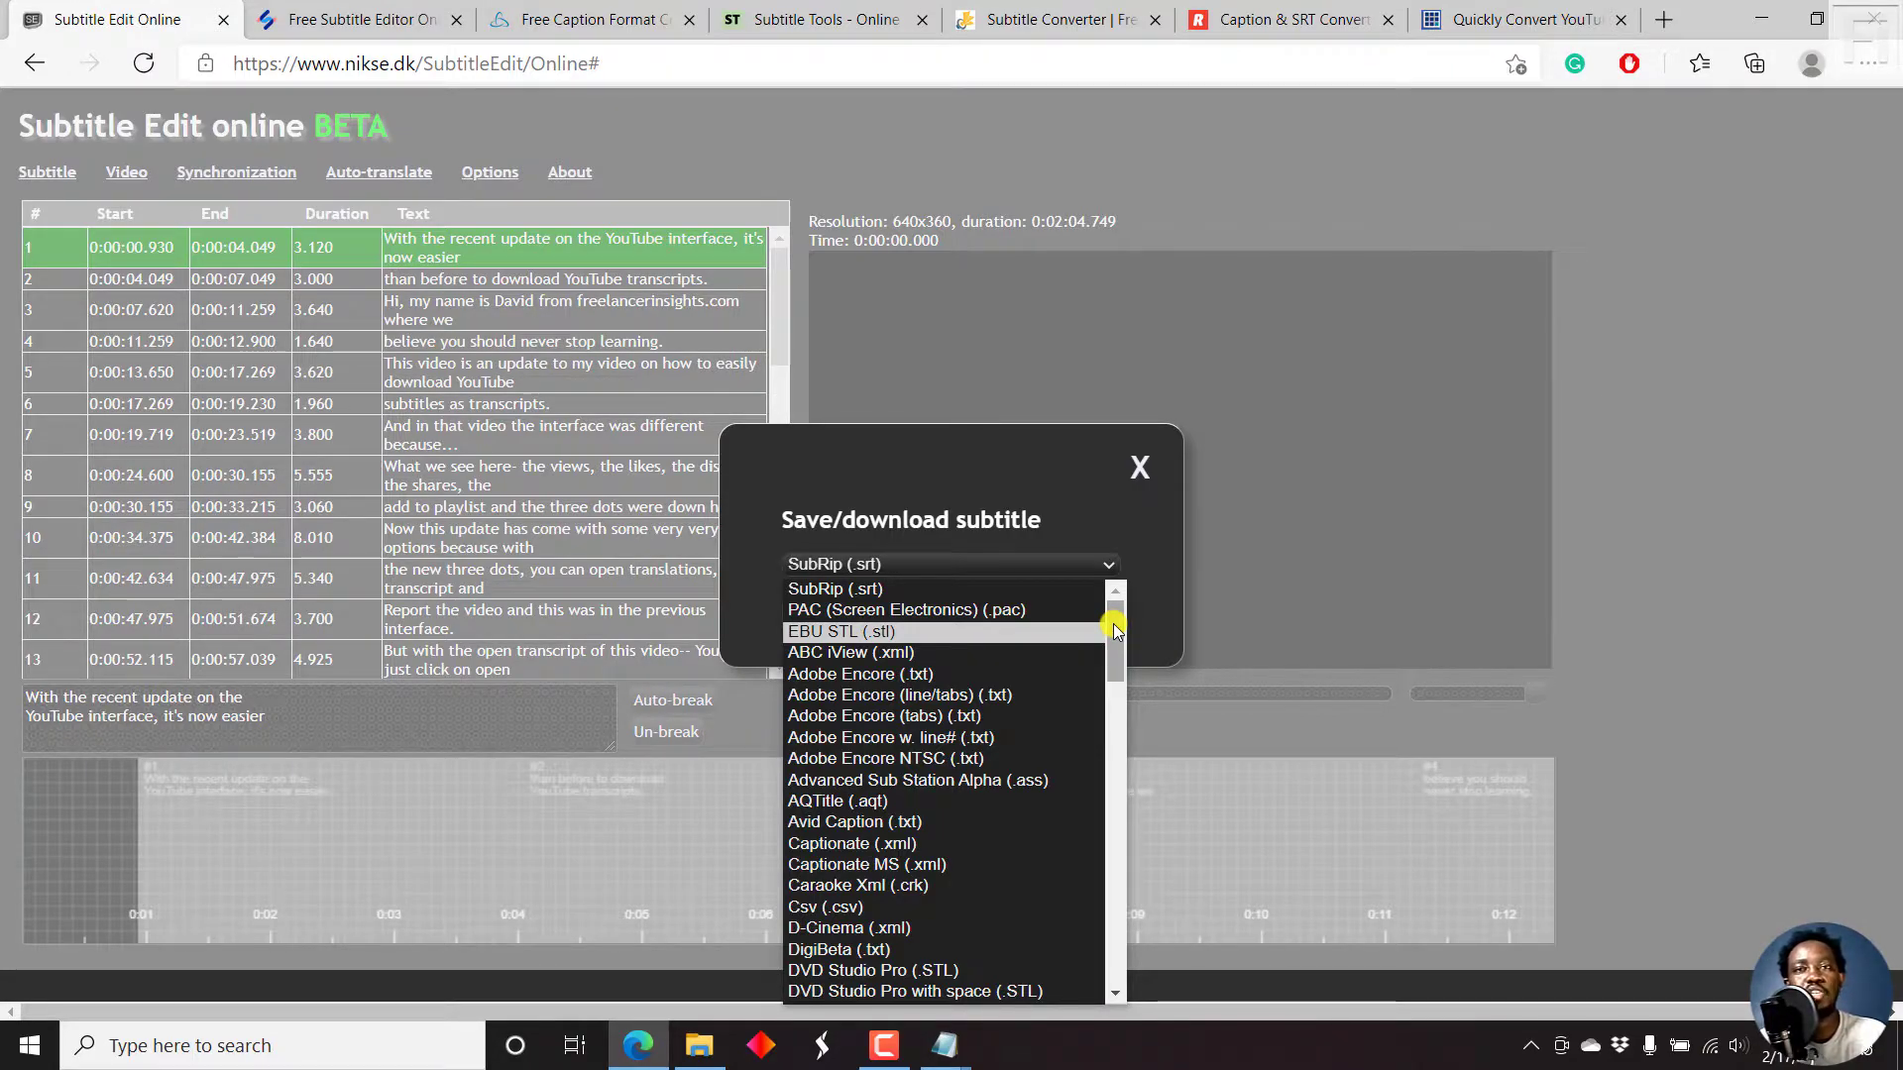
{"action": "left_click_drag", "start_coordinate": [1114, 631], "coordinate": [1113, 968]}
{"action": "left_click", "coordinate": [830, 904]}
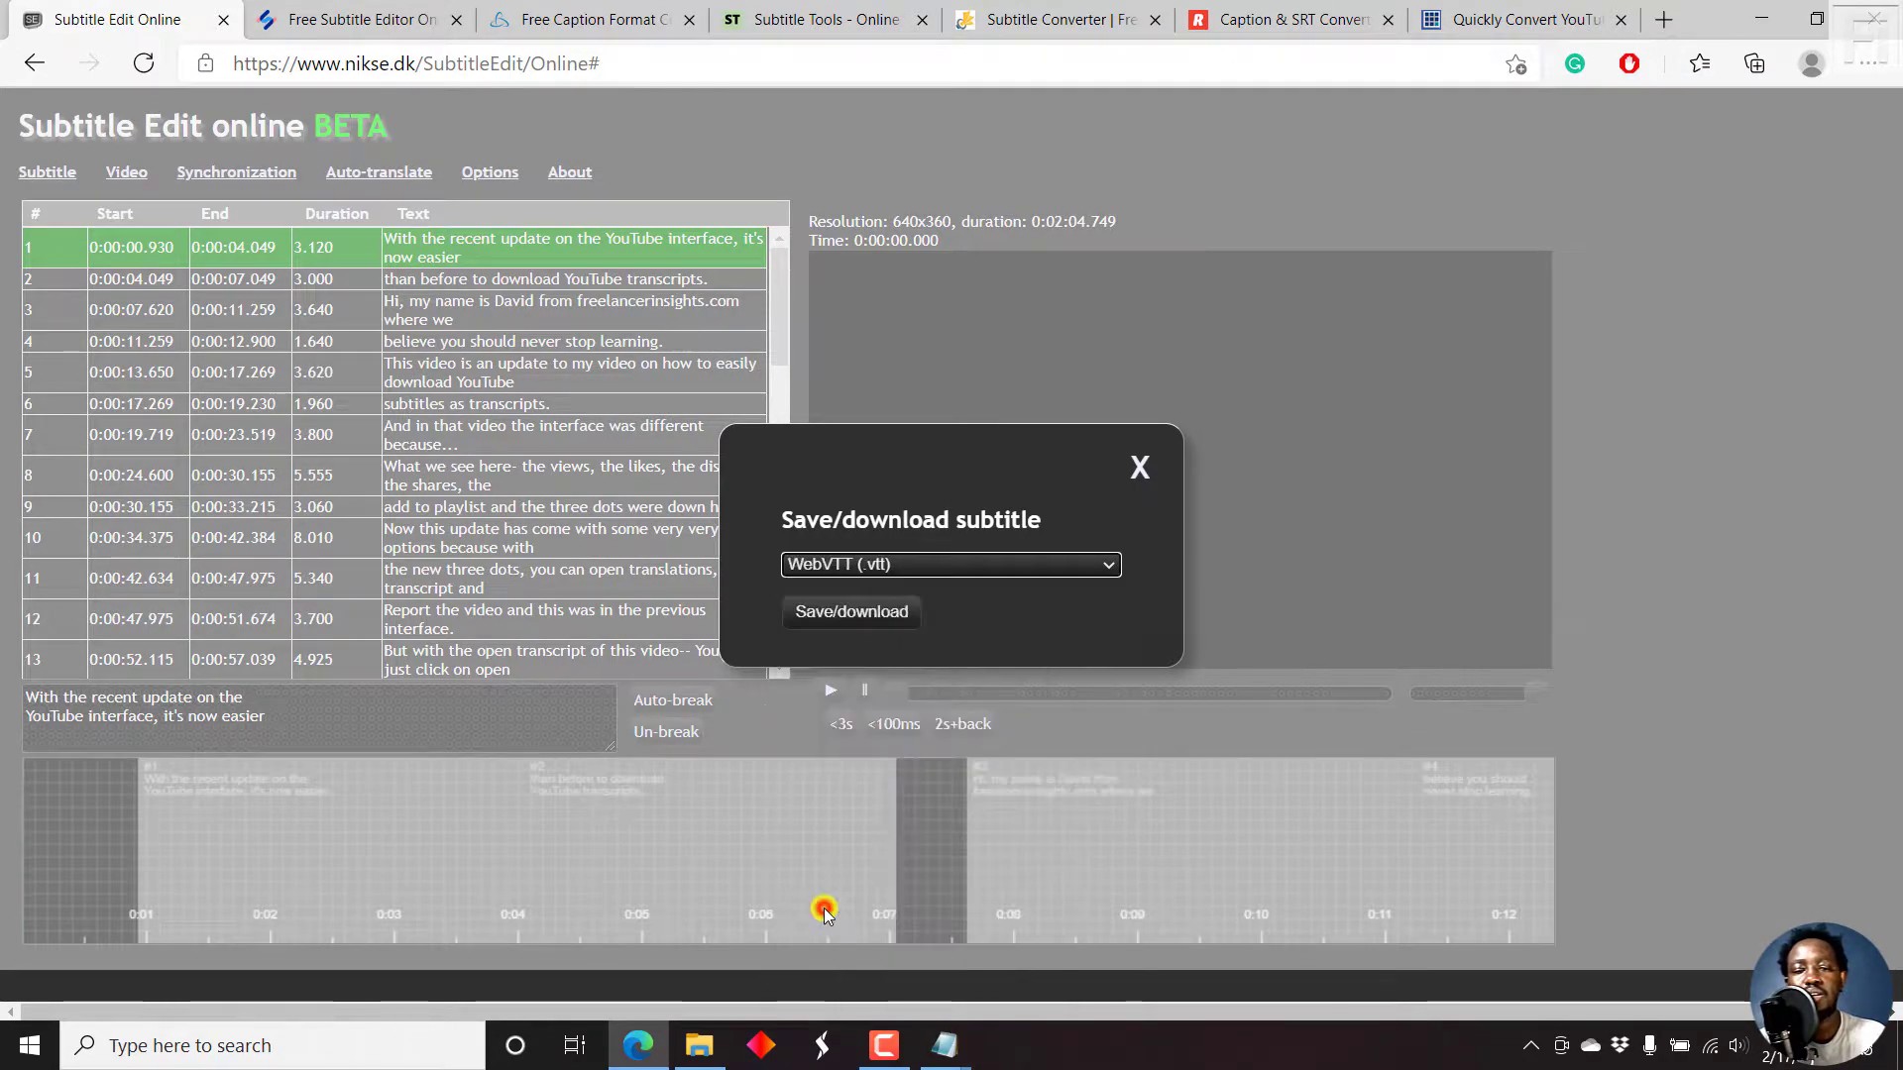
{"action": "left_click", "coordinate": [837, 615]}
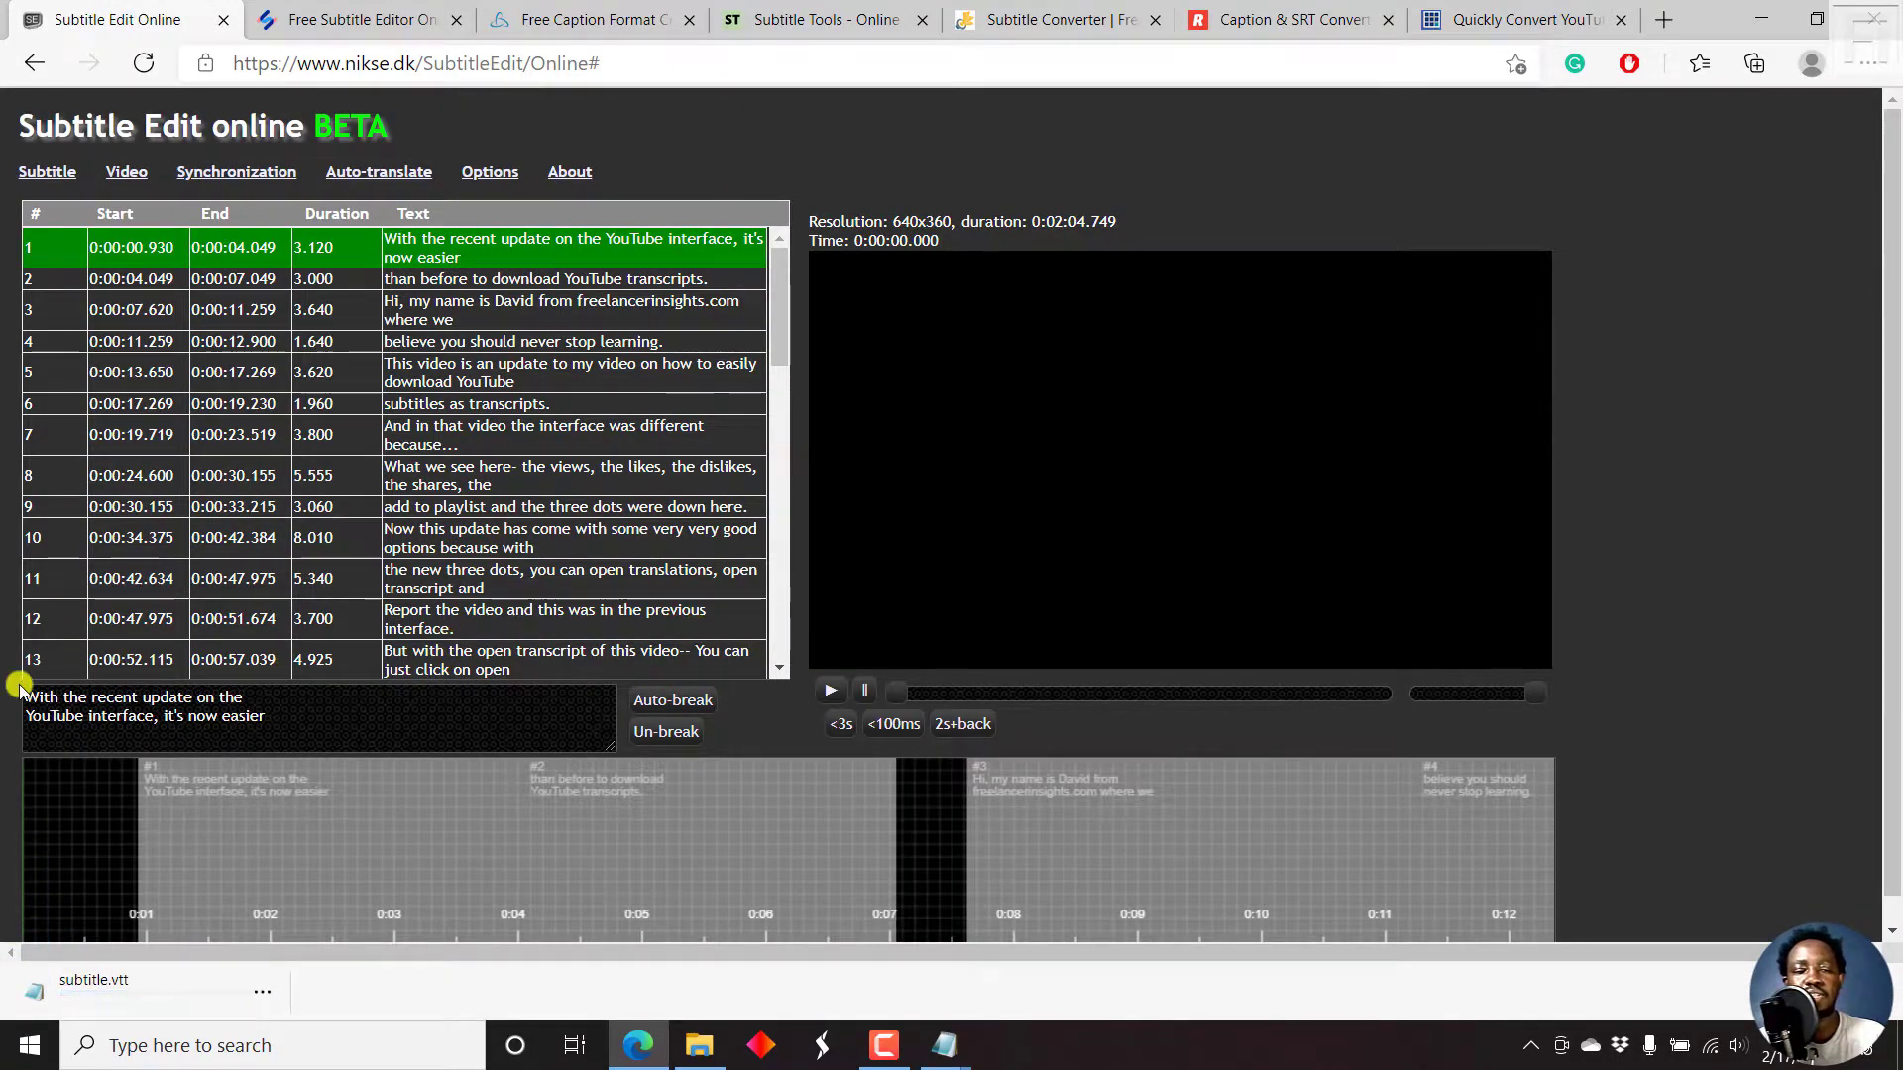
Open the downloaded subtitle.vtt in a maximized Notepad window, and compare it with the original SRT file.
{"action": "left_click", "coordinate": [119, 981]}
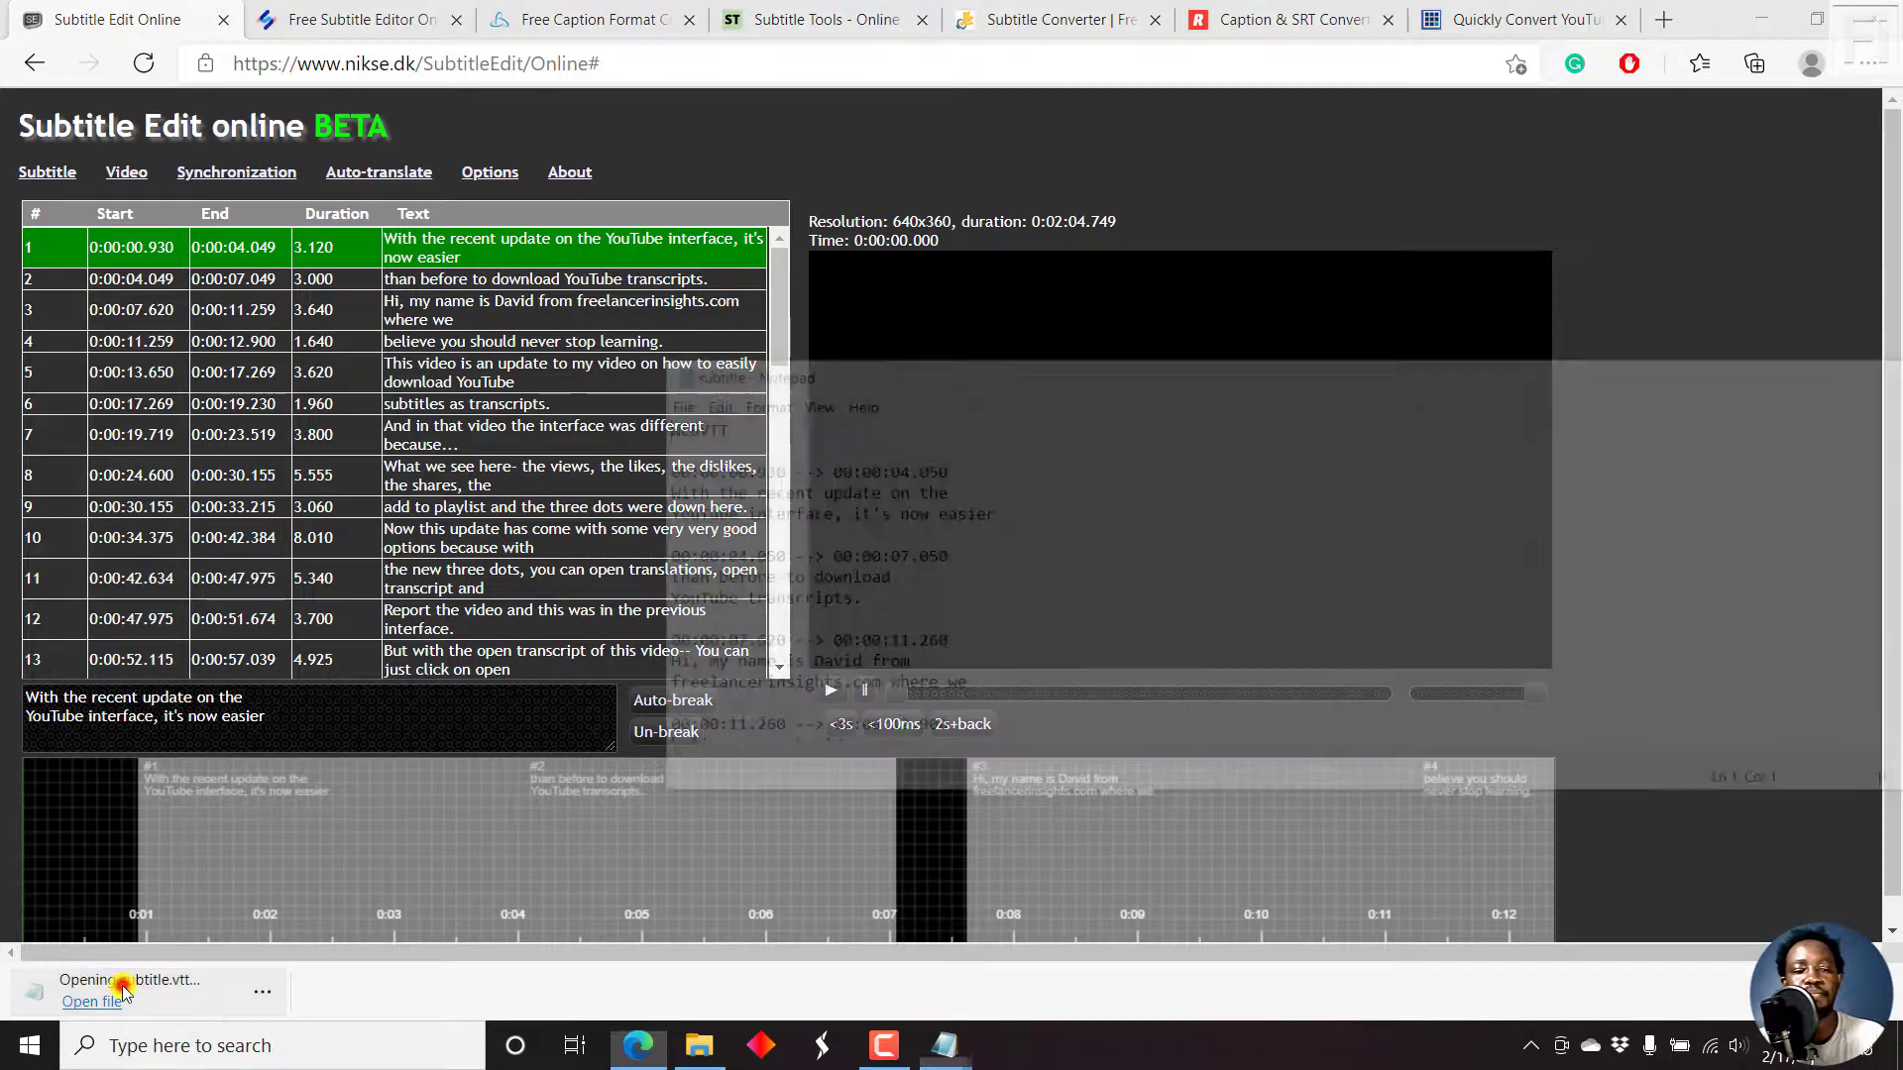
{"action": "double_click", "coordinate": [889, 369]}
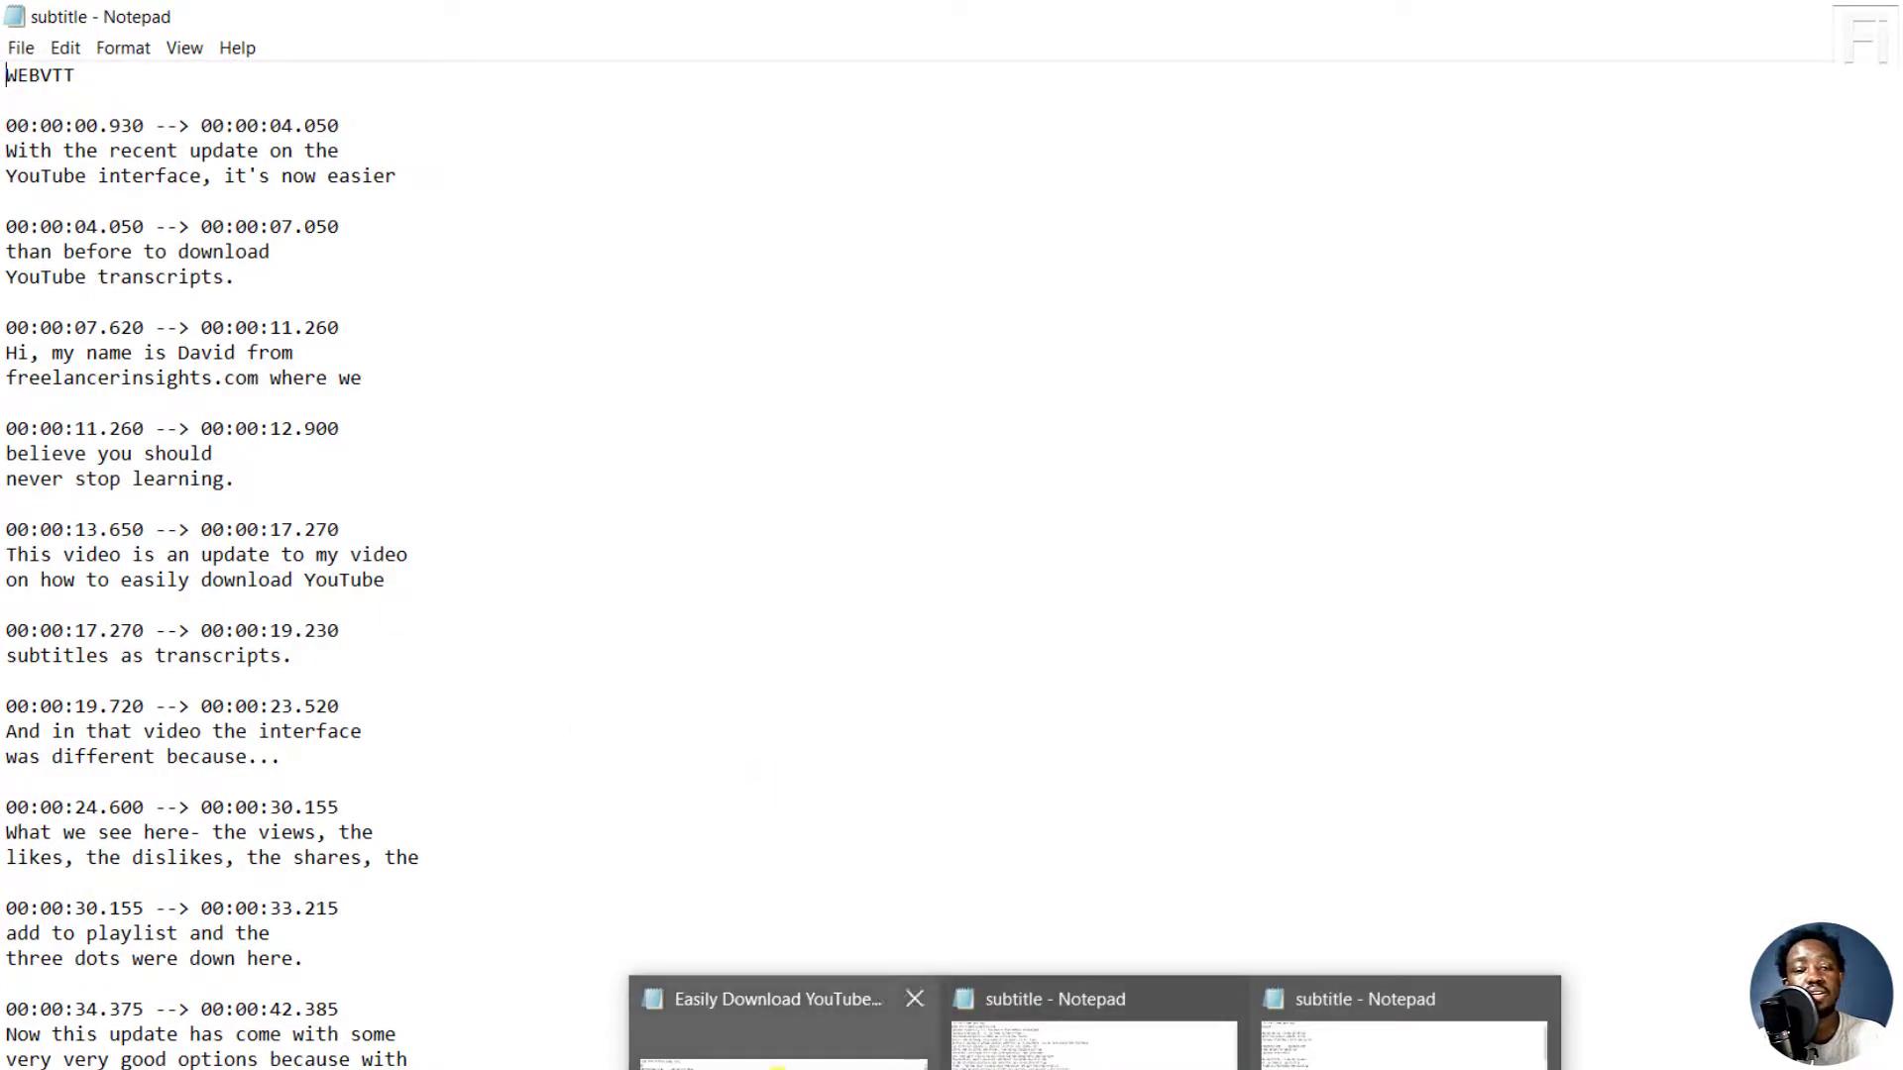
{"action": "left_click", "coordinate": [783, 1031]}
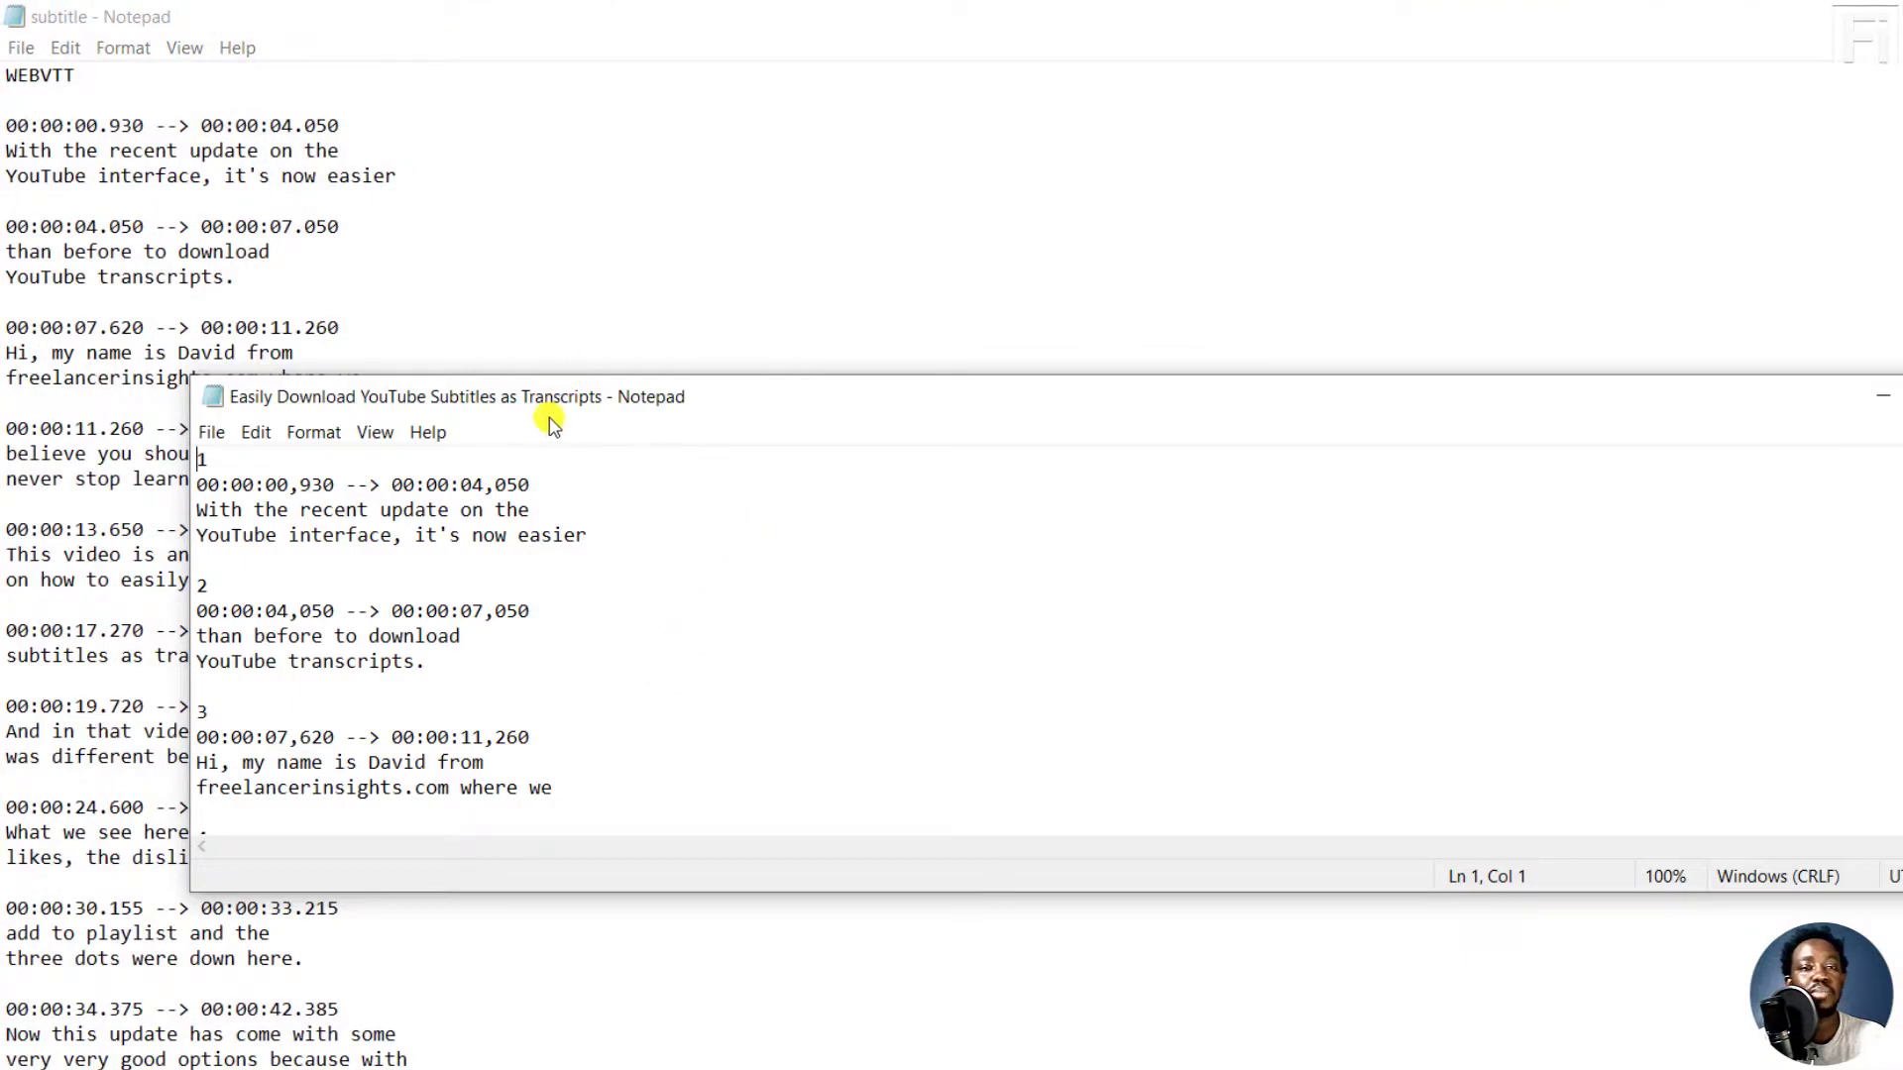
{"action": "left_click_drag", "start_coordinate": [550, 396], "coordinate": [894, 278]}
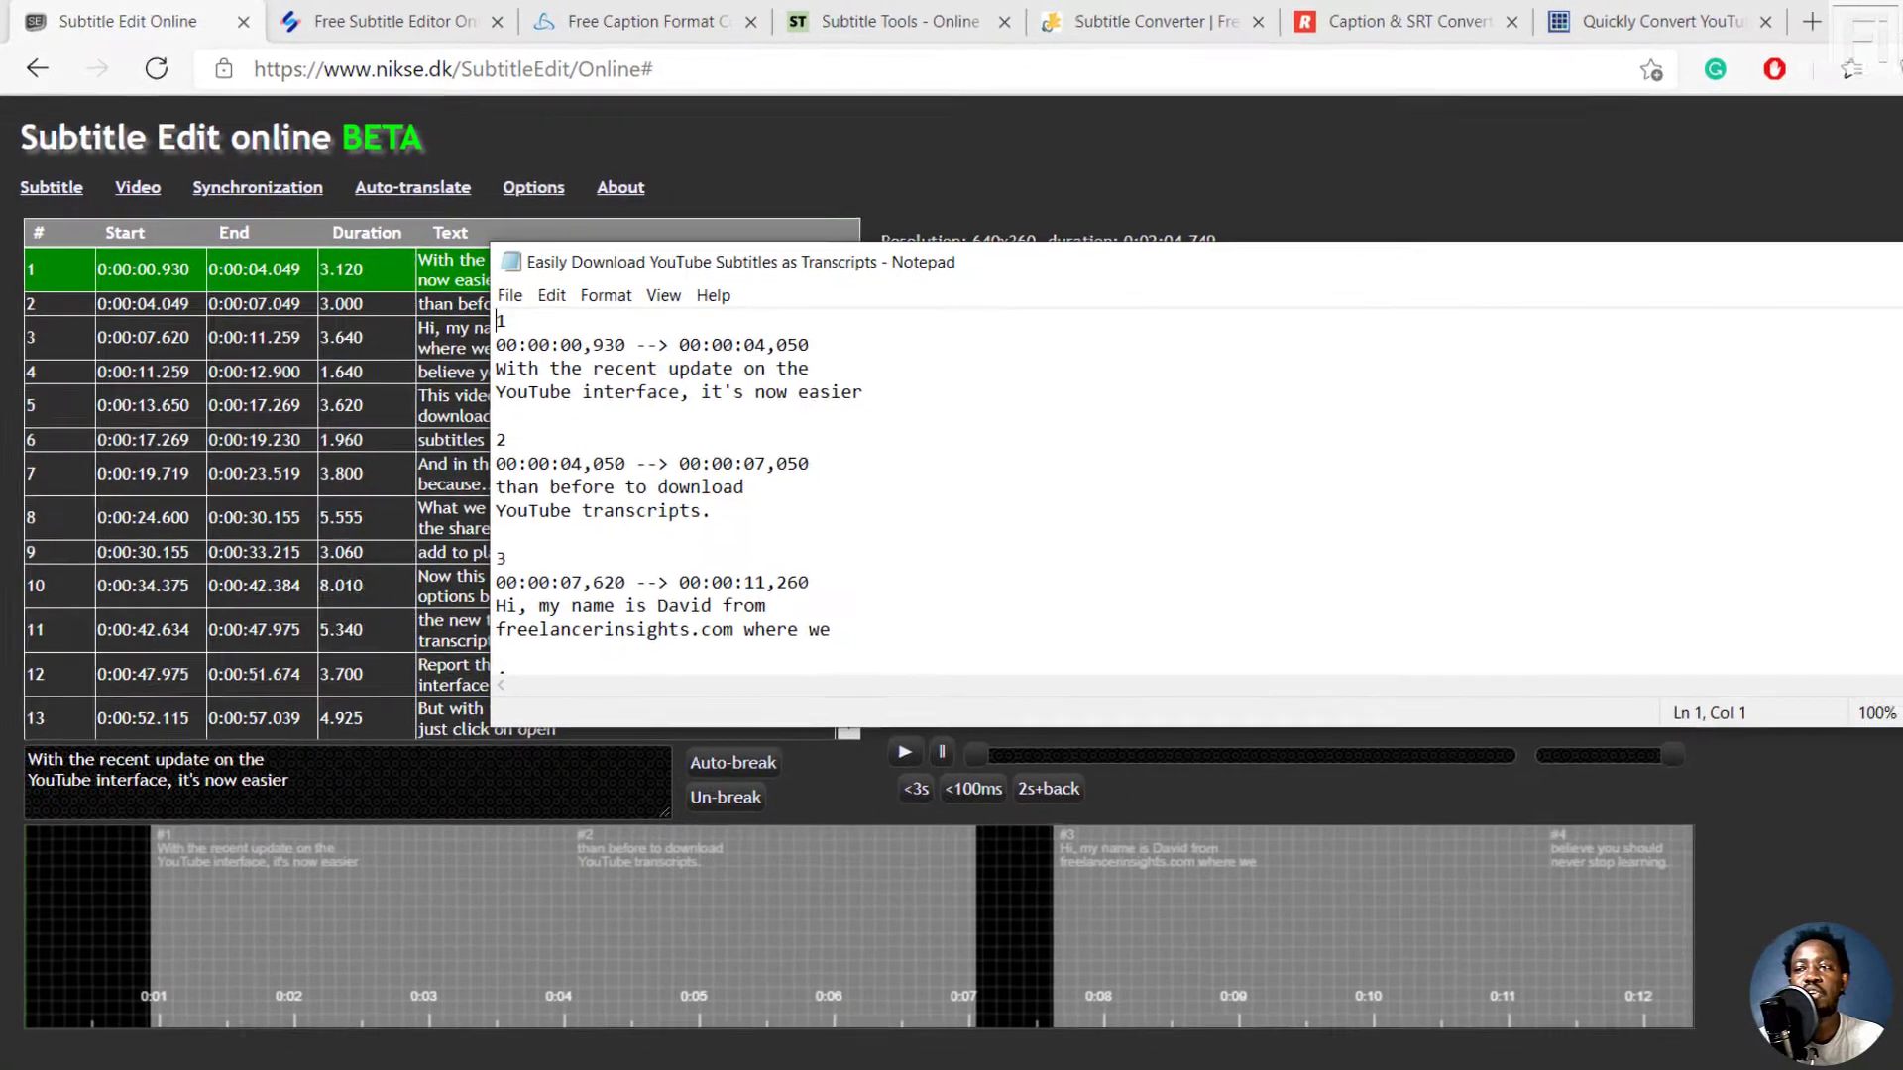
{"action": "right_click", "coordinate": [1735, 243]}
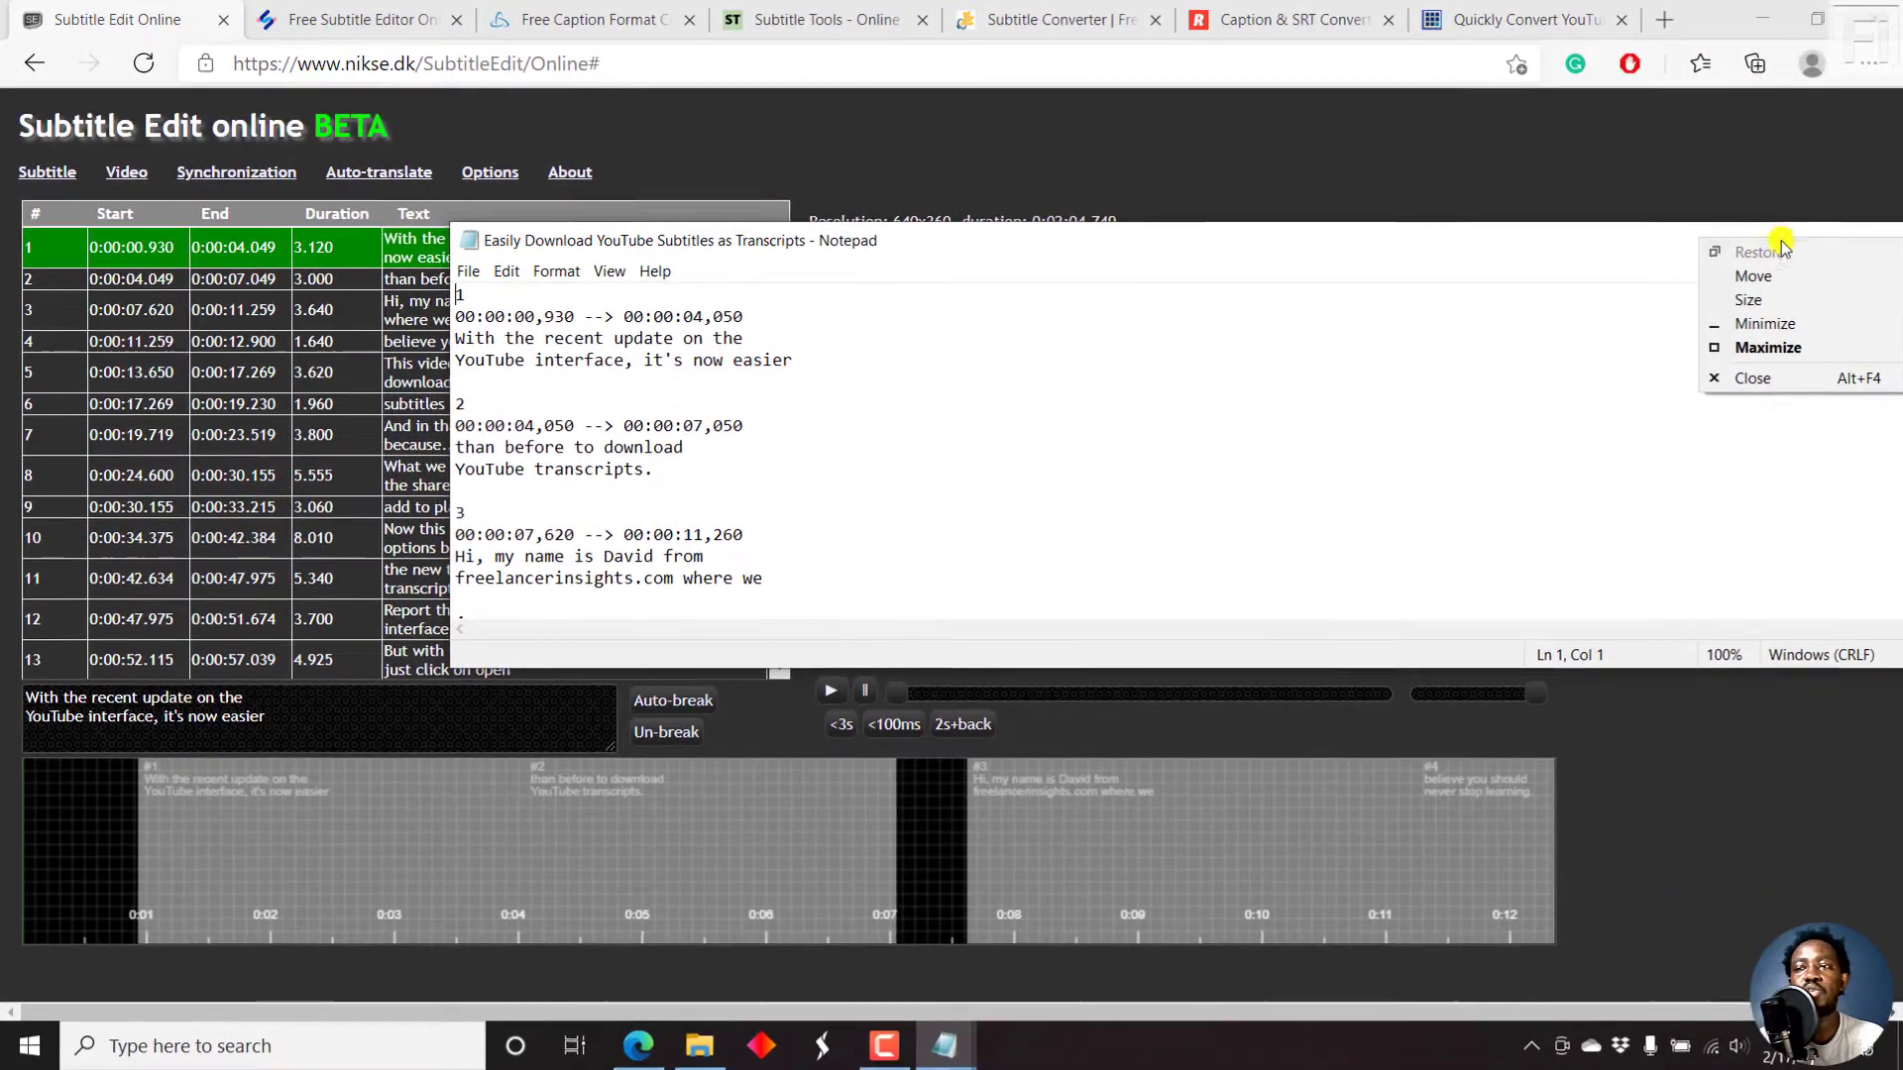
{"action": "left_click", "coordinate": [1762, 324]}
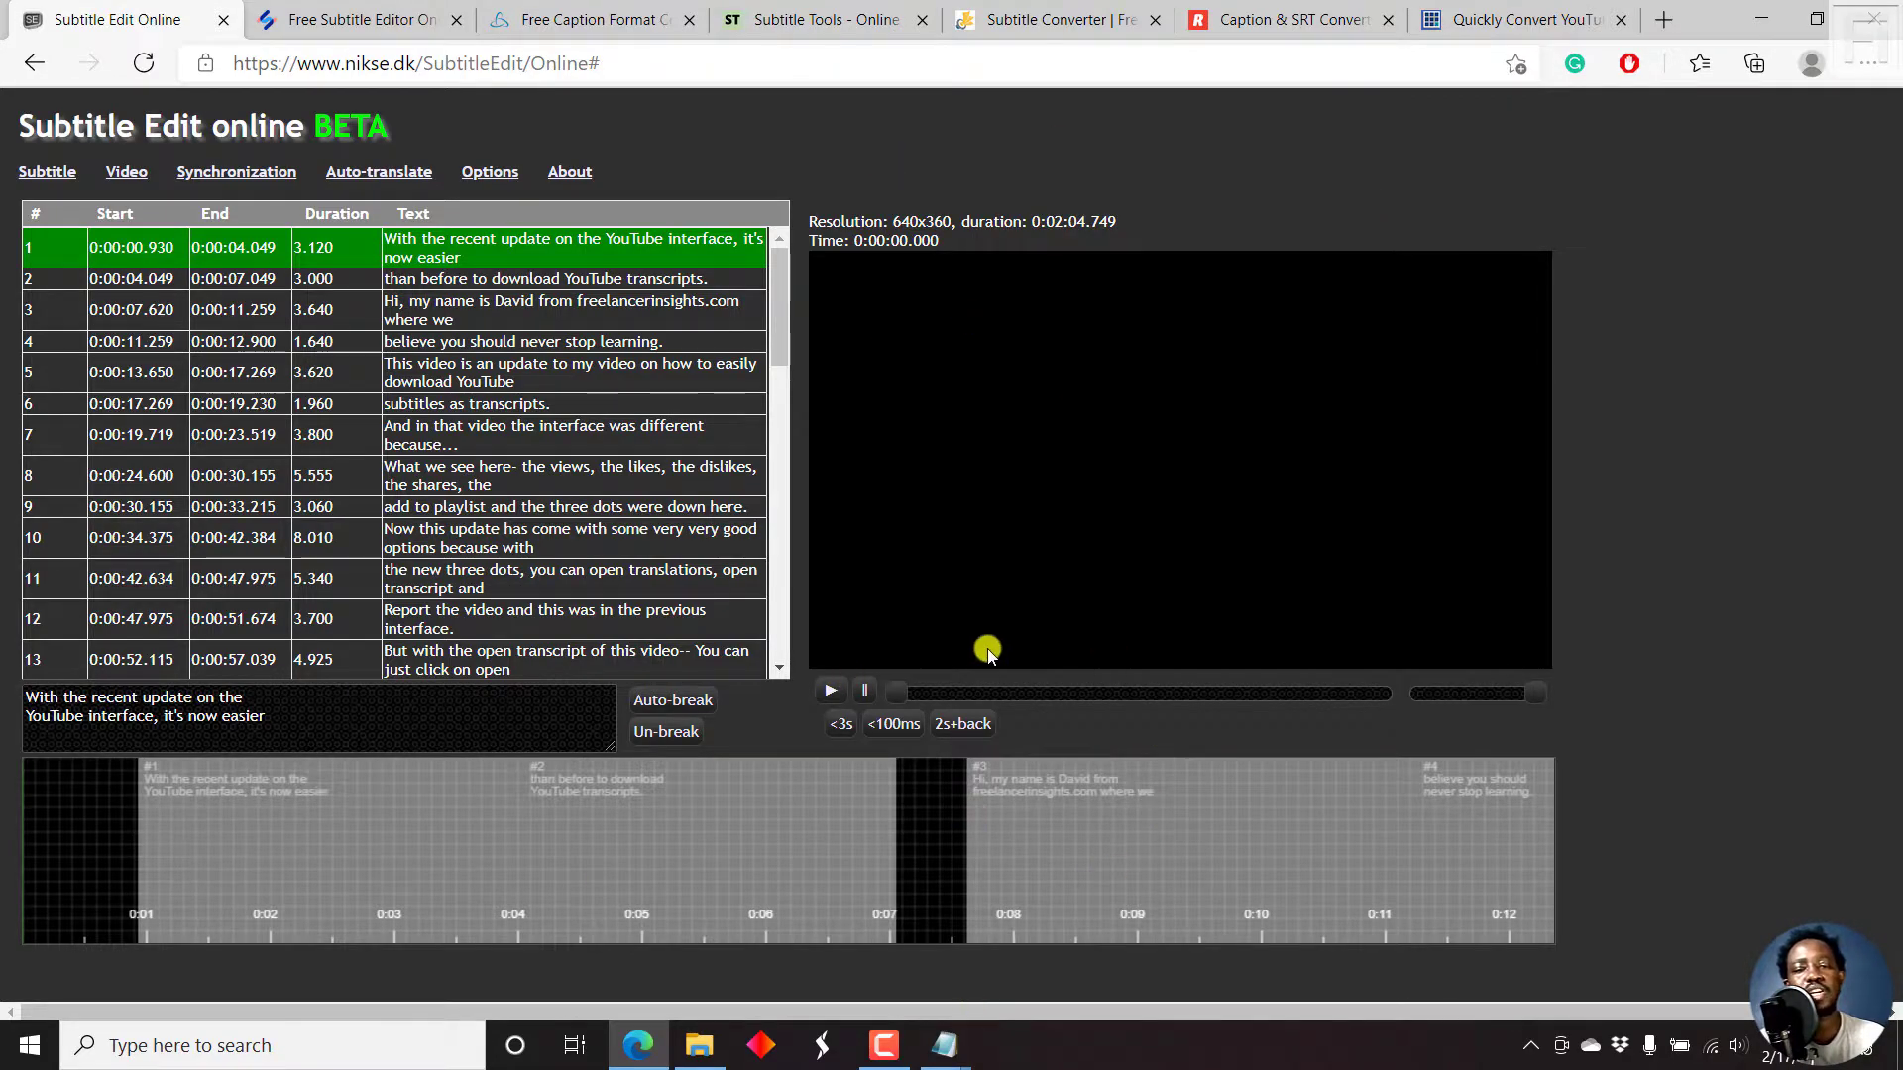
Switch to the Happy Scribe page and open its Subtitle Converter tool.
{"action": "left_click", "coordinate": [380, 8]}
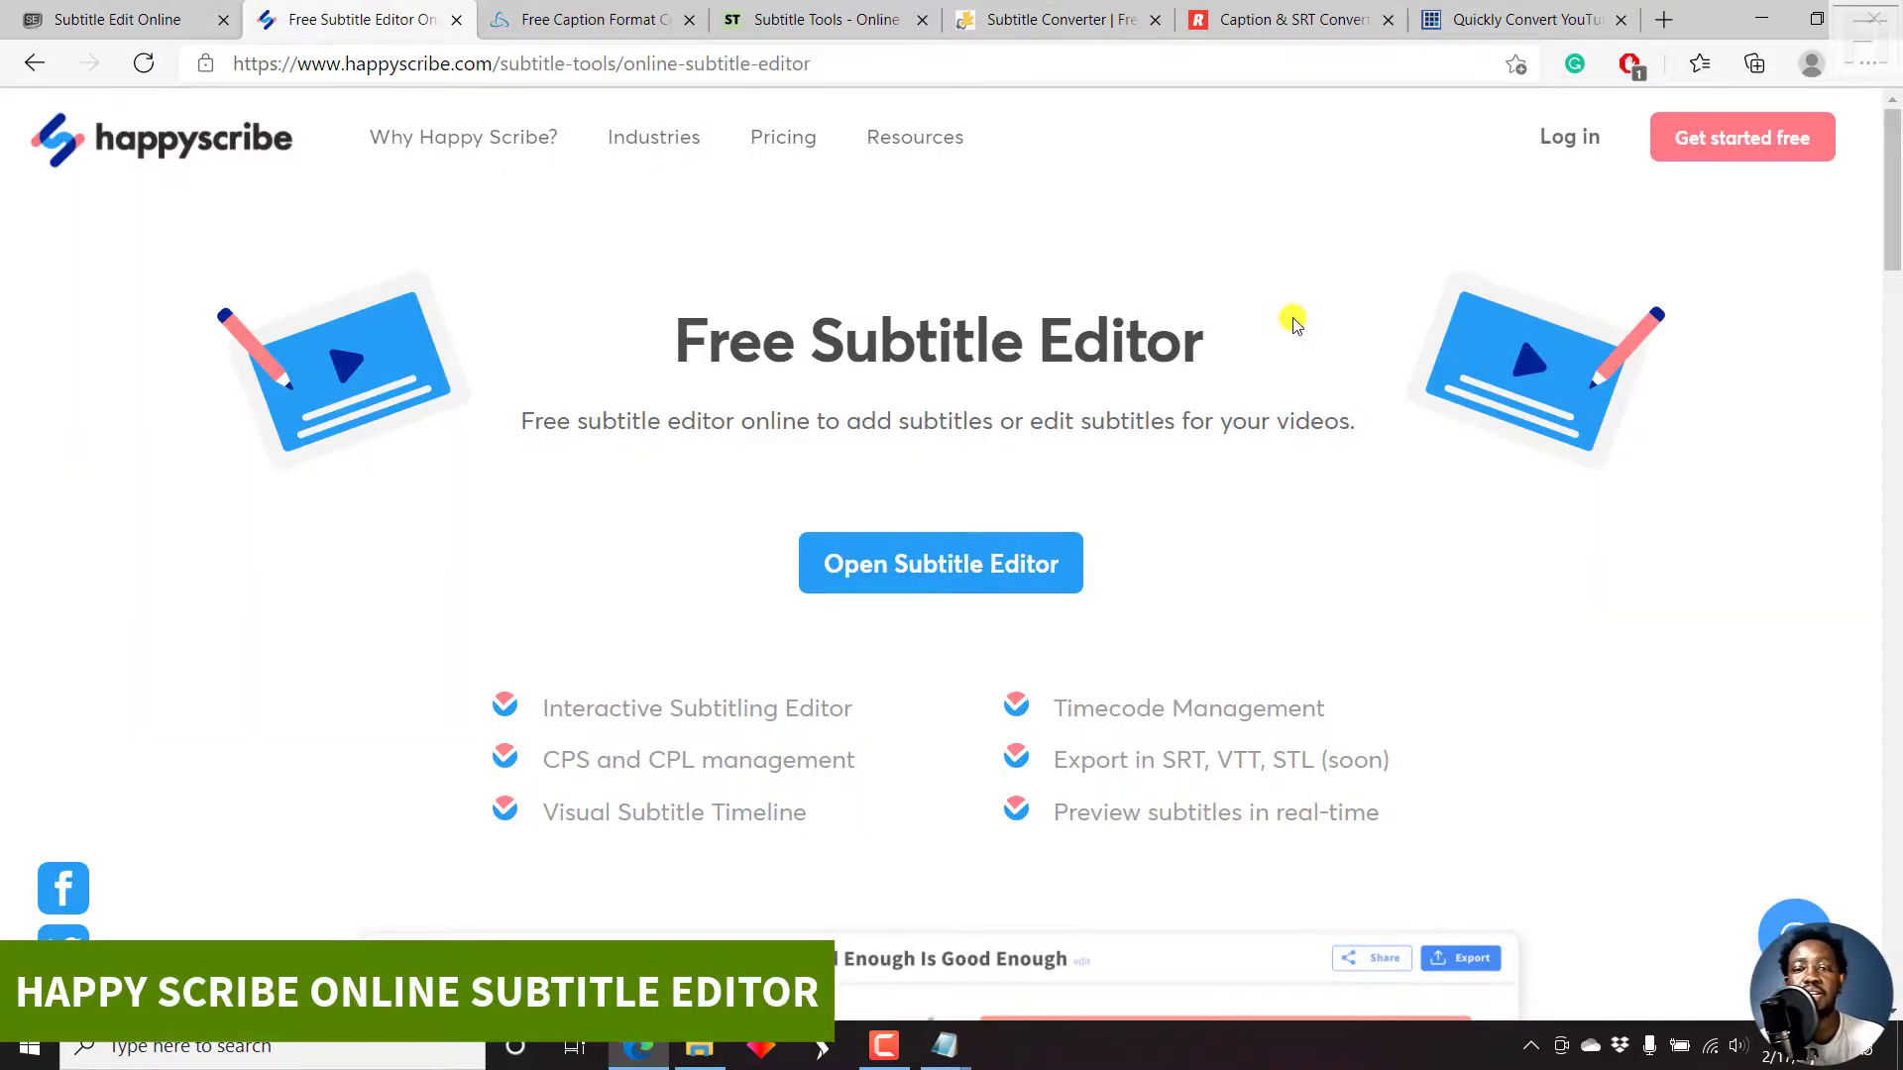
{"action": "left_click_drag", "start_coordinate": [1895, 149], "coordinate": [1895, 557]}
{"action": "scroll", "coordinate": [976, 853], "scroll_direction": "down", "scroll_amount": 10}
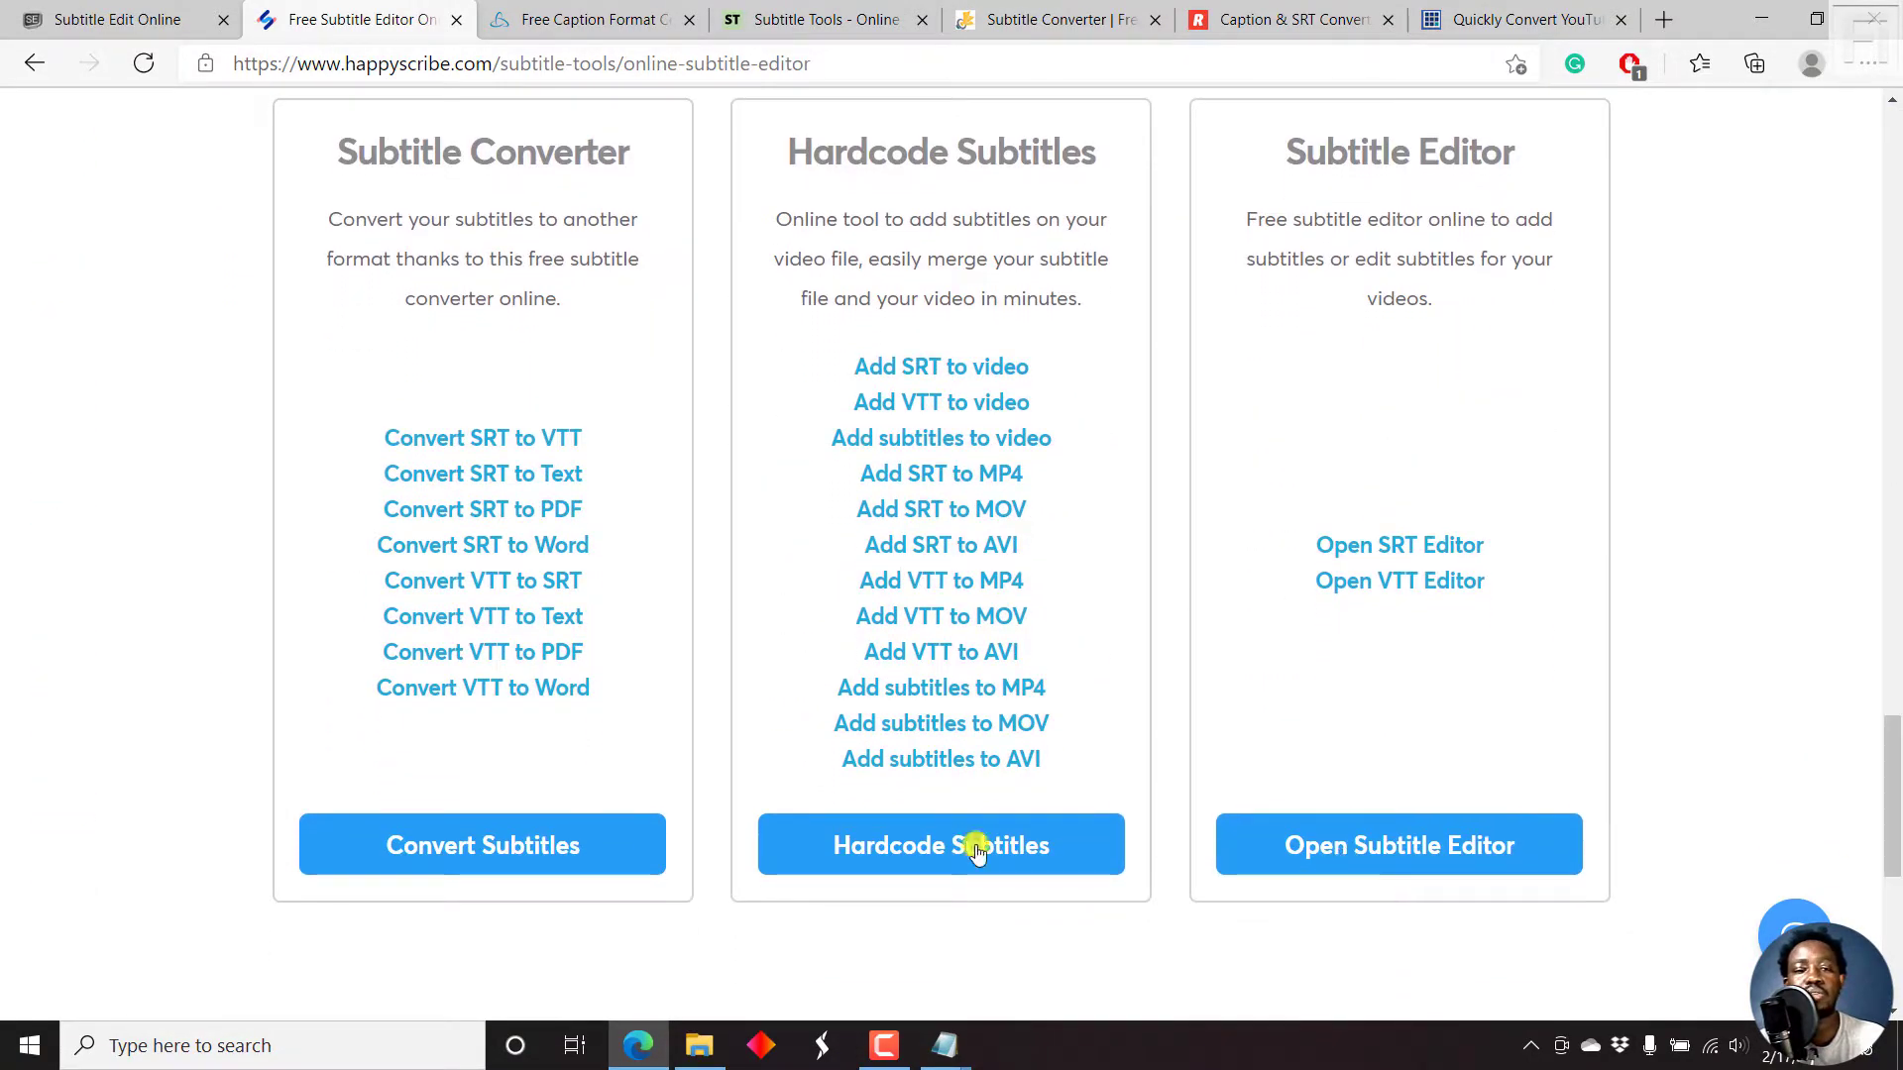
{"action": "left_click", "coordinate": [462, 849]}
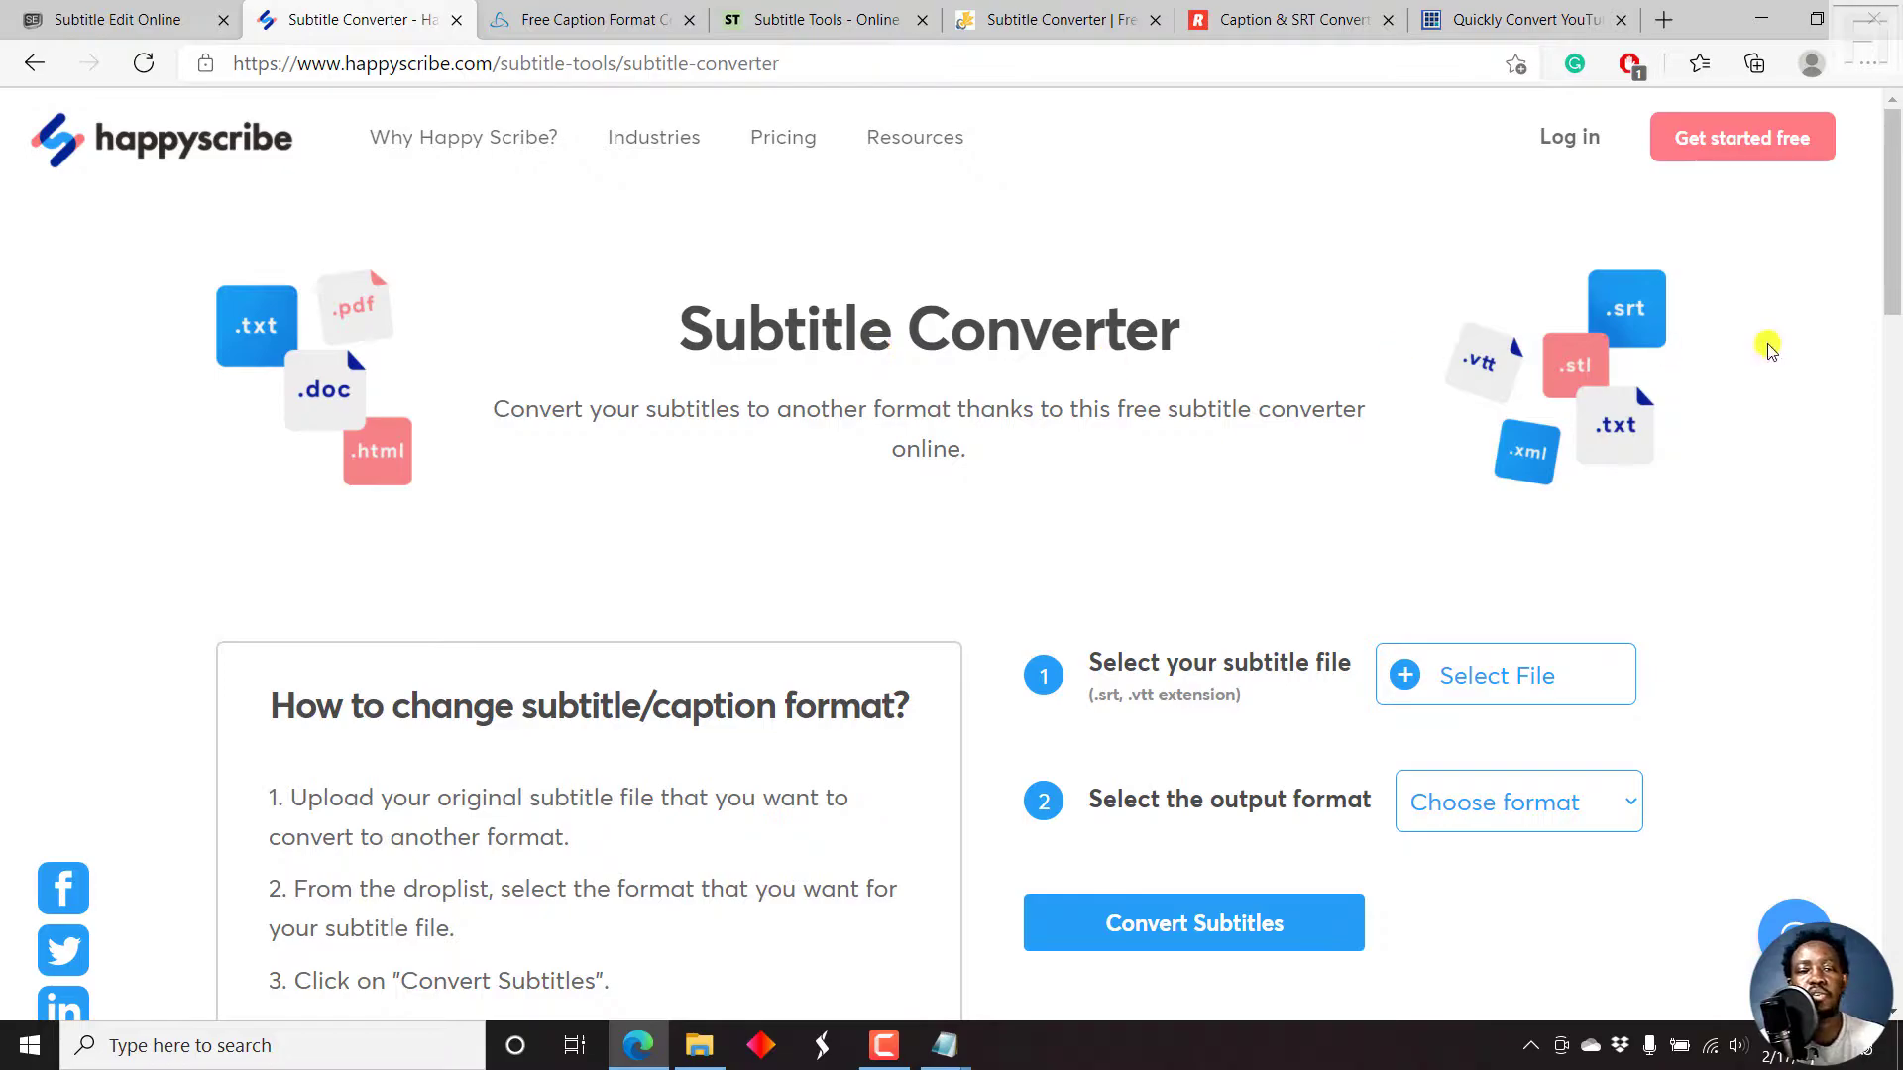
Select the SRT file Easily Download YouTube Subtitles as Transcripts as the subtitle file to convert.
{"action": "scroll", "coordinate": [1895, 230], "scroll_direction": "down", "scroll_amount": 2}
{"action": "scroll", "coordinate": [1895, 229], "scroll_direction": "down", "scroll_amount": 3}
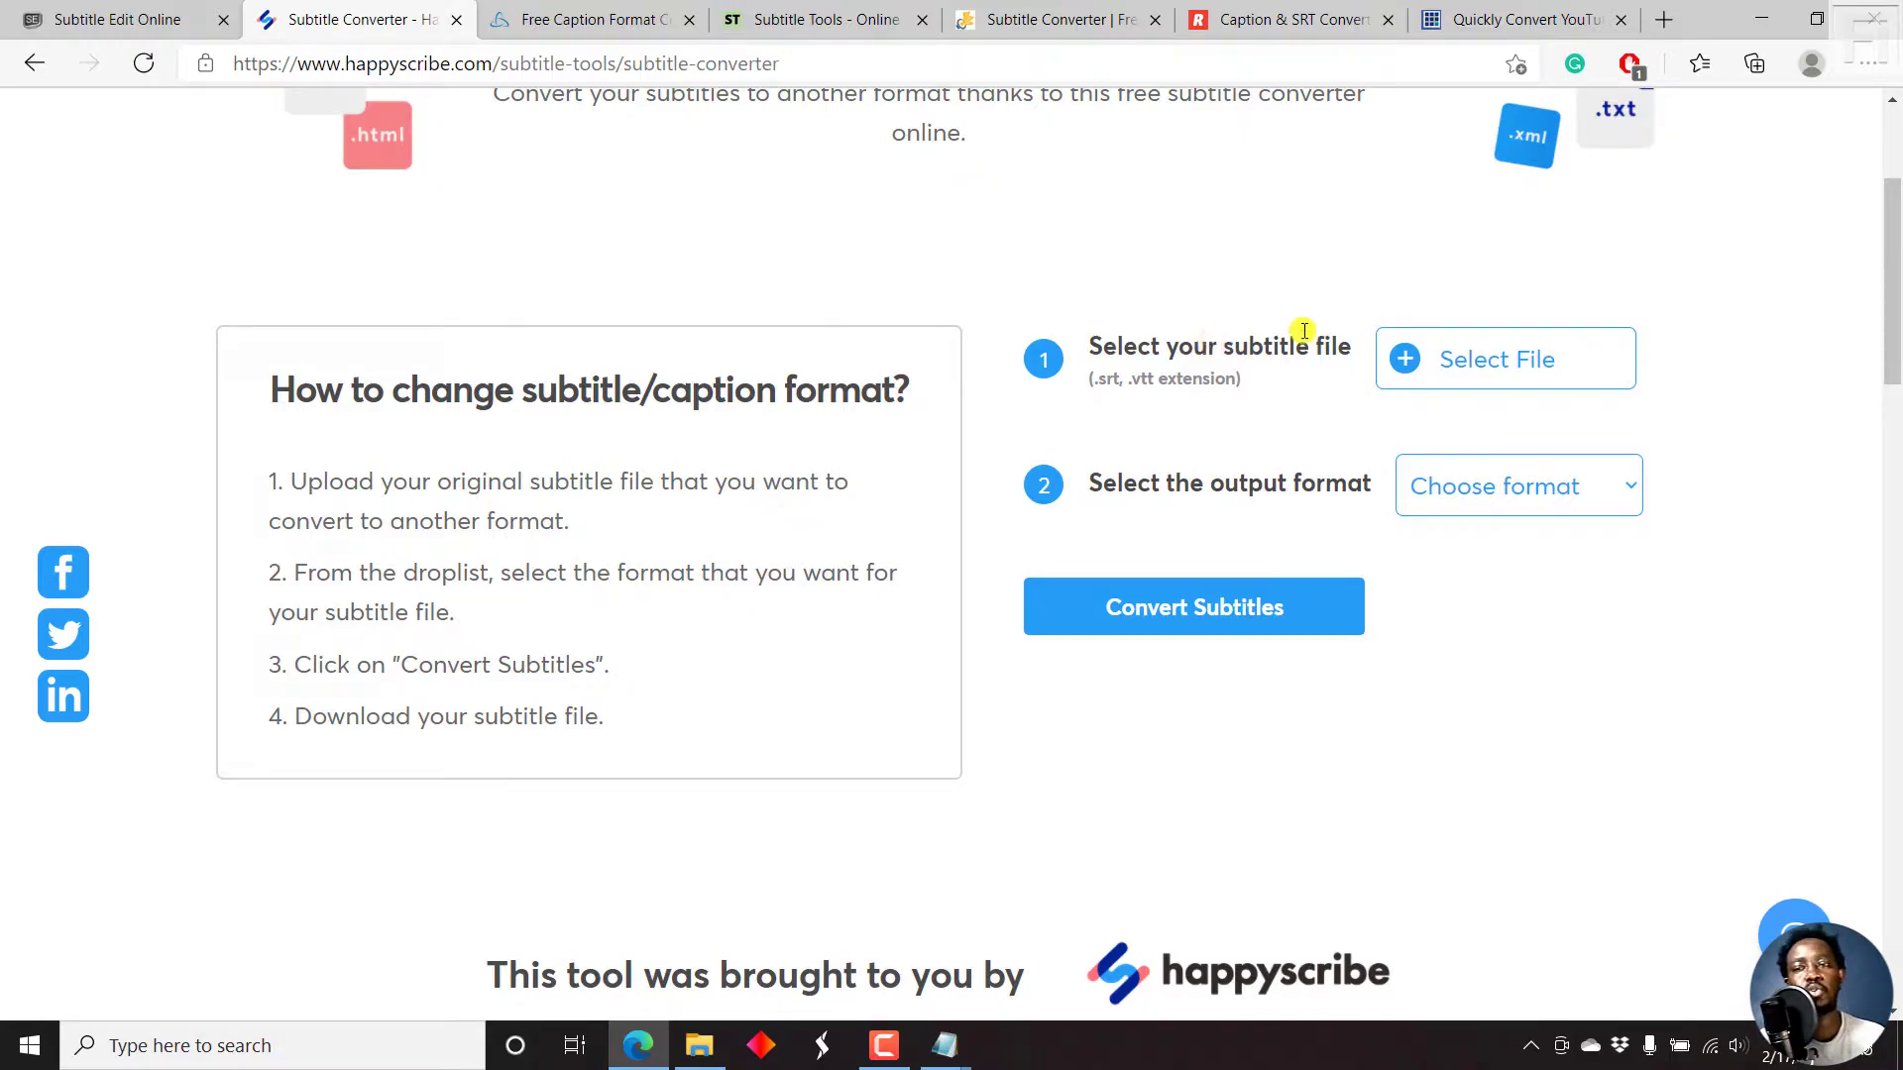
{"action": "left_click", "coordinate": [1484, 362]}
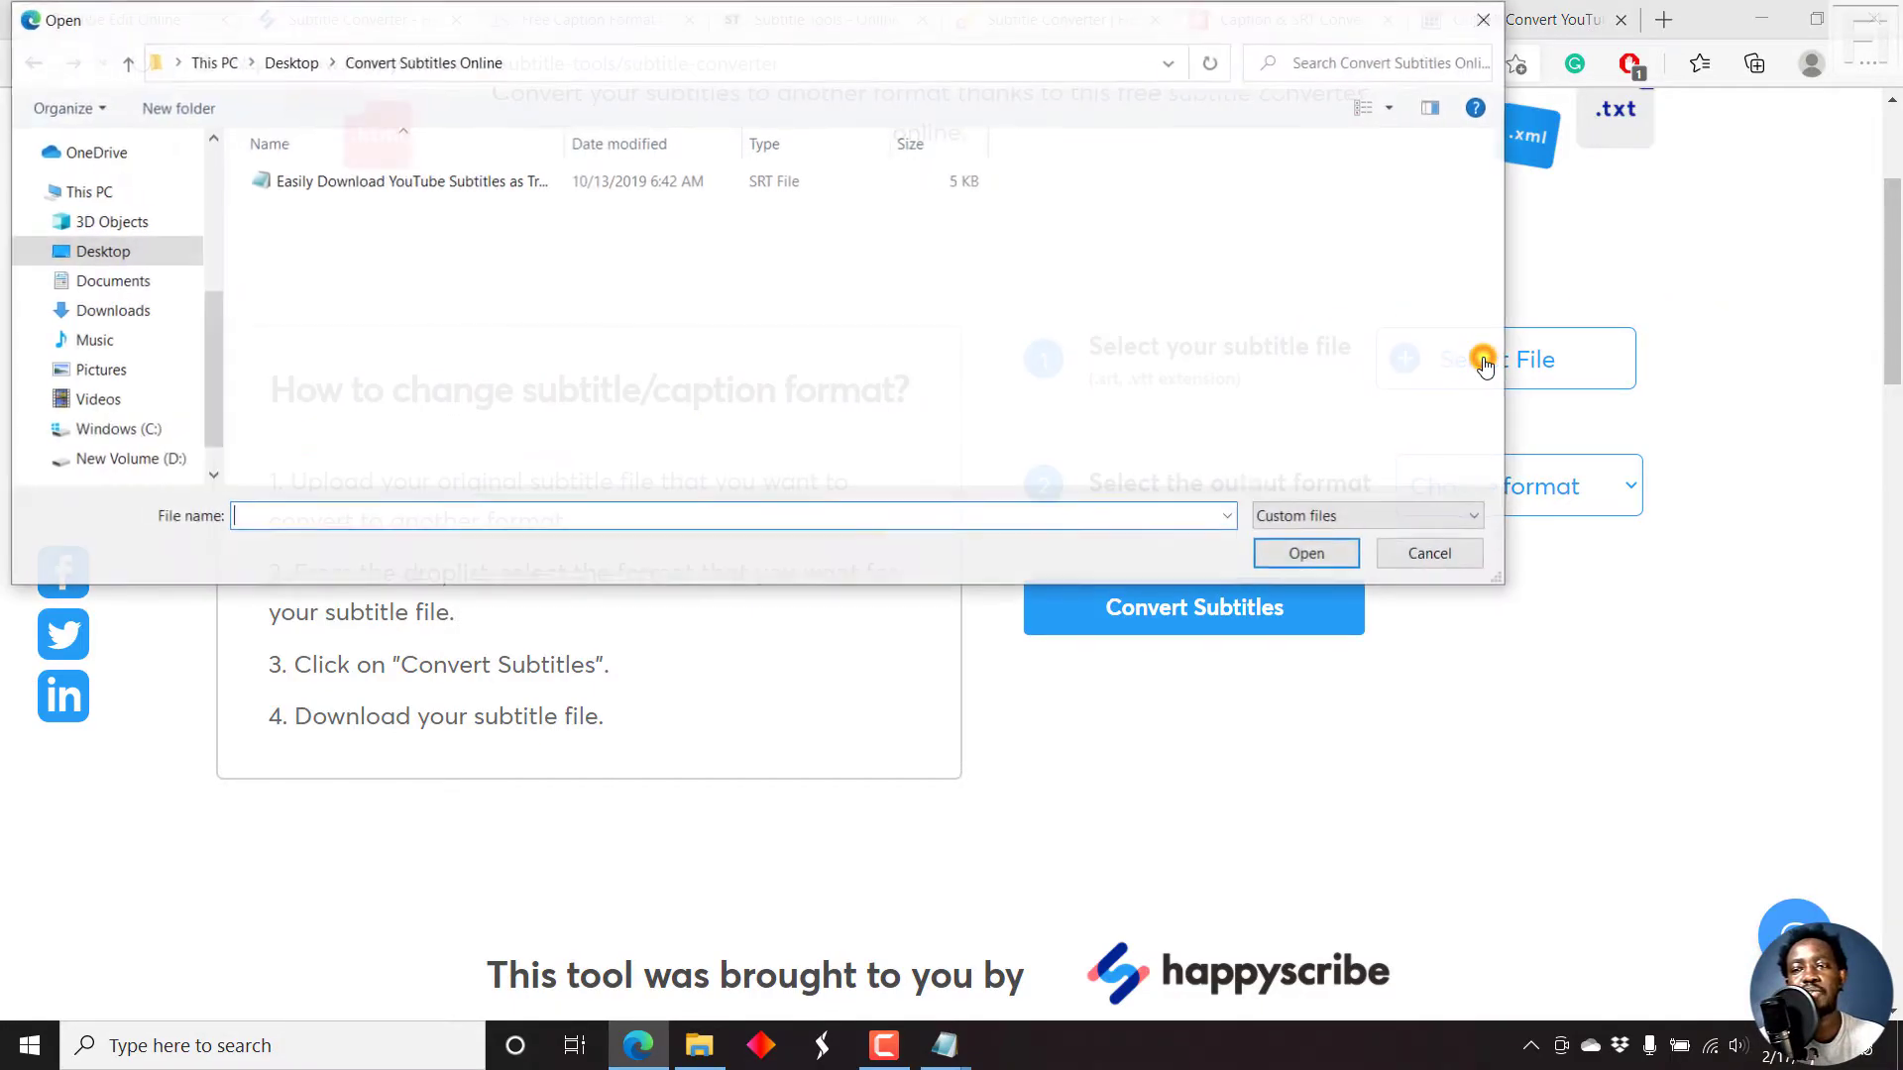
{"action": "left_click", "coordinate": [428, 184]}
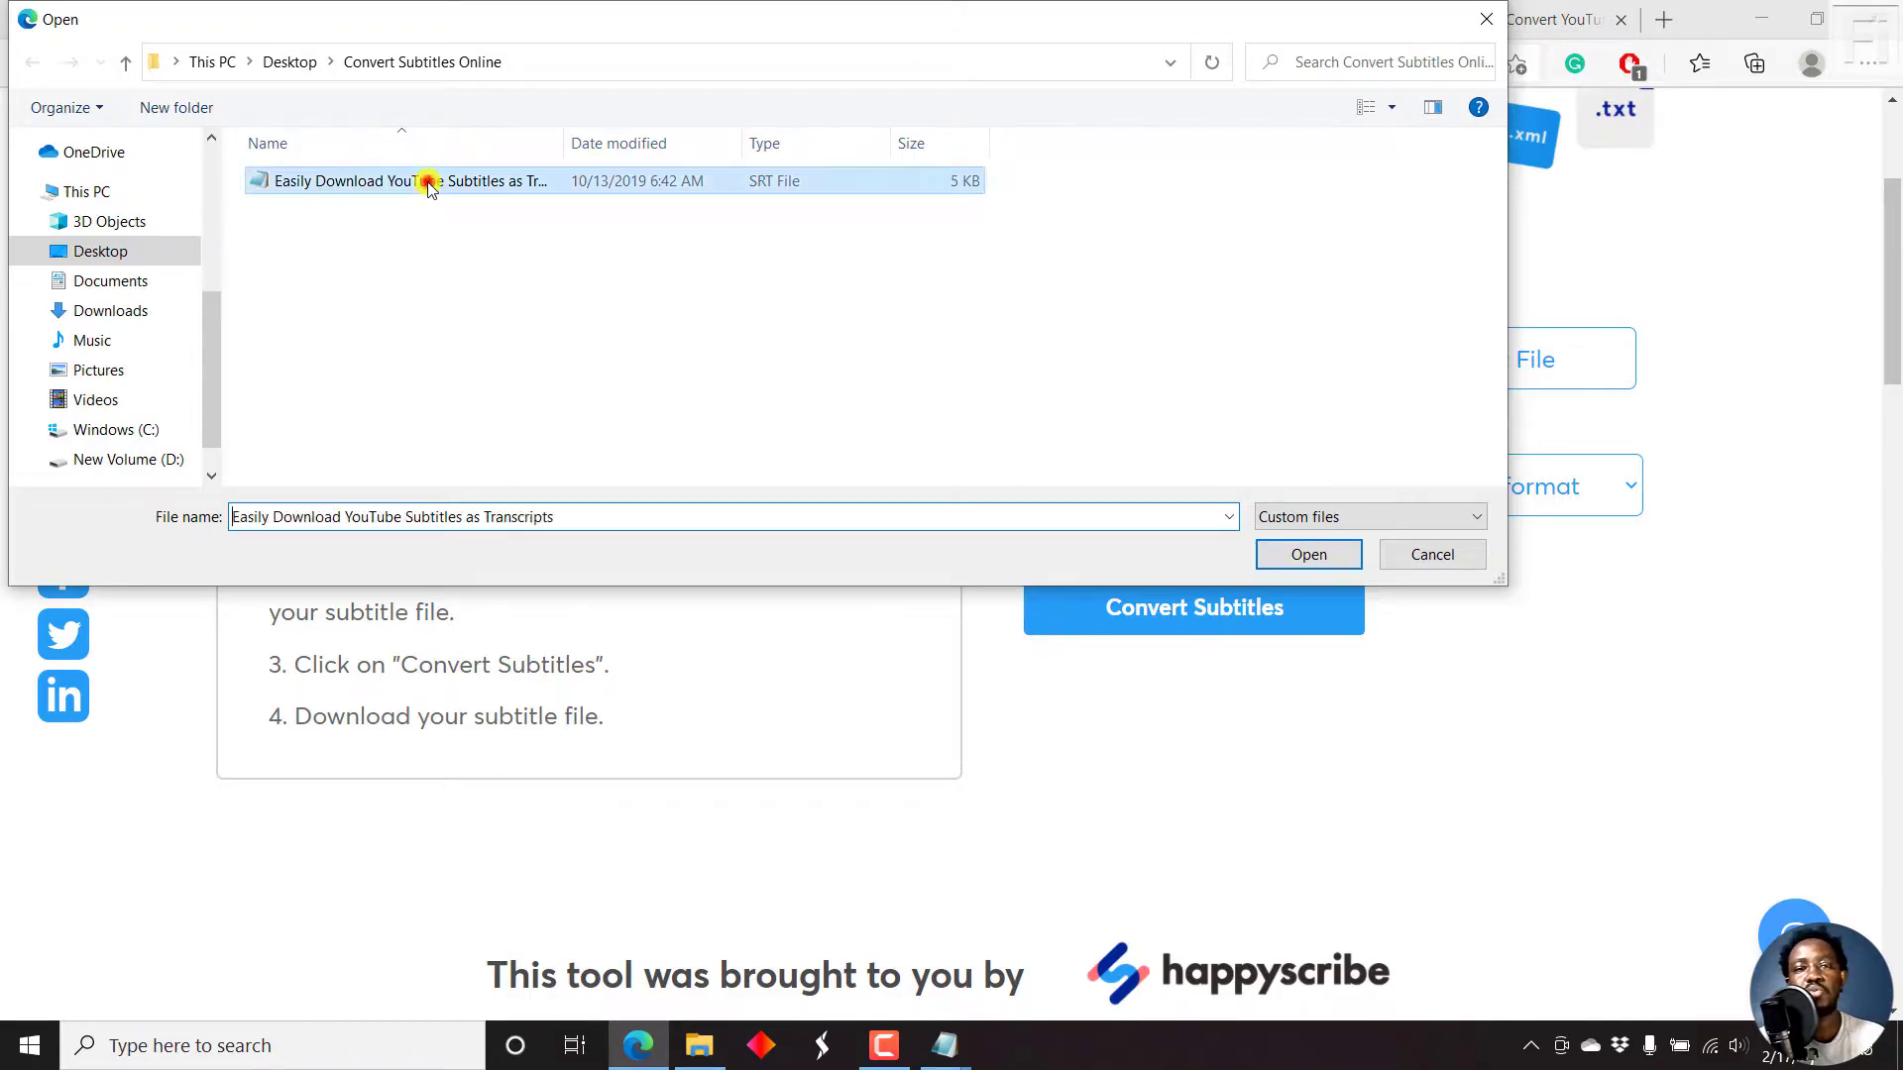
{"action": "left_click", "coordinate": [1306, 554]}
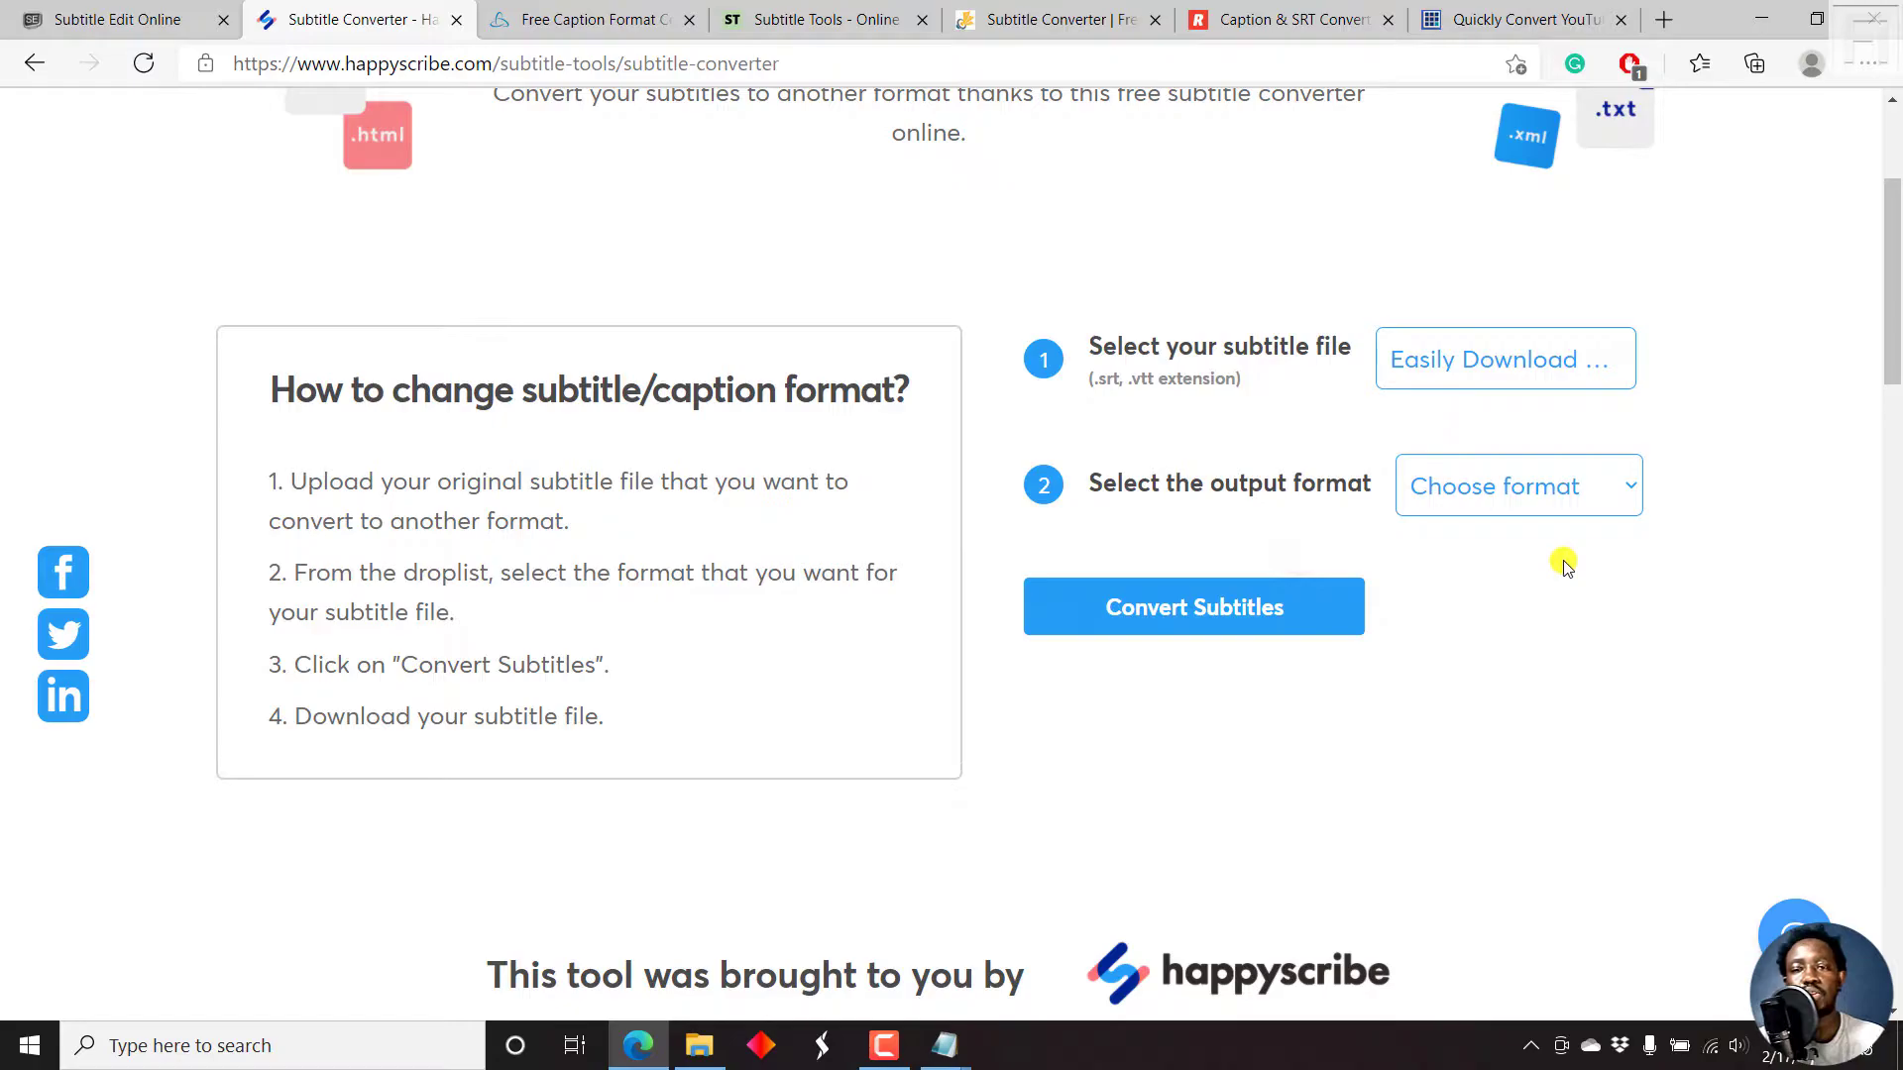
Convert the subtitle file to PDF (.pdf), view the downloaded PDF, and return to the Happy Scribe page.
{"action": "left_click", "coordinate": [1633, 483]}
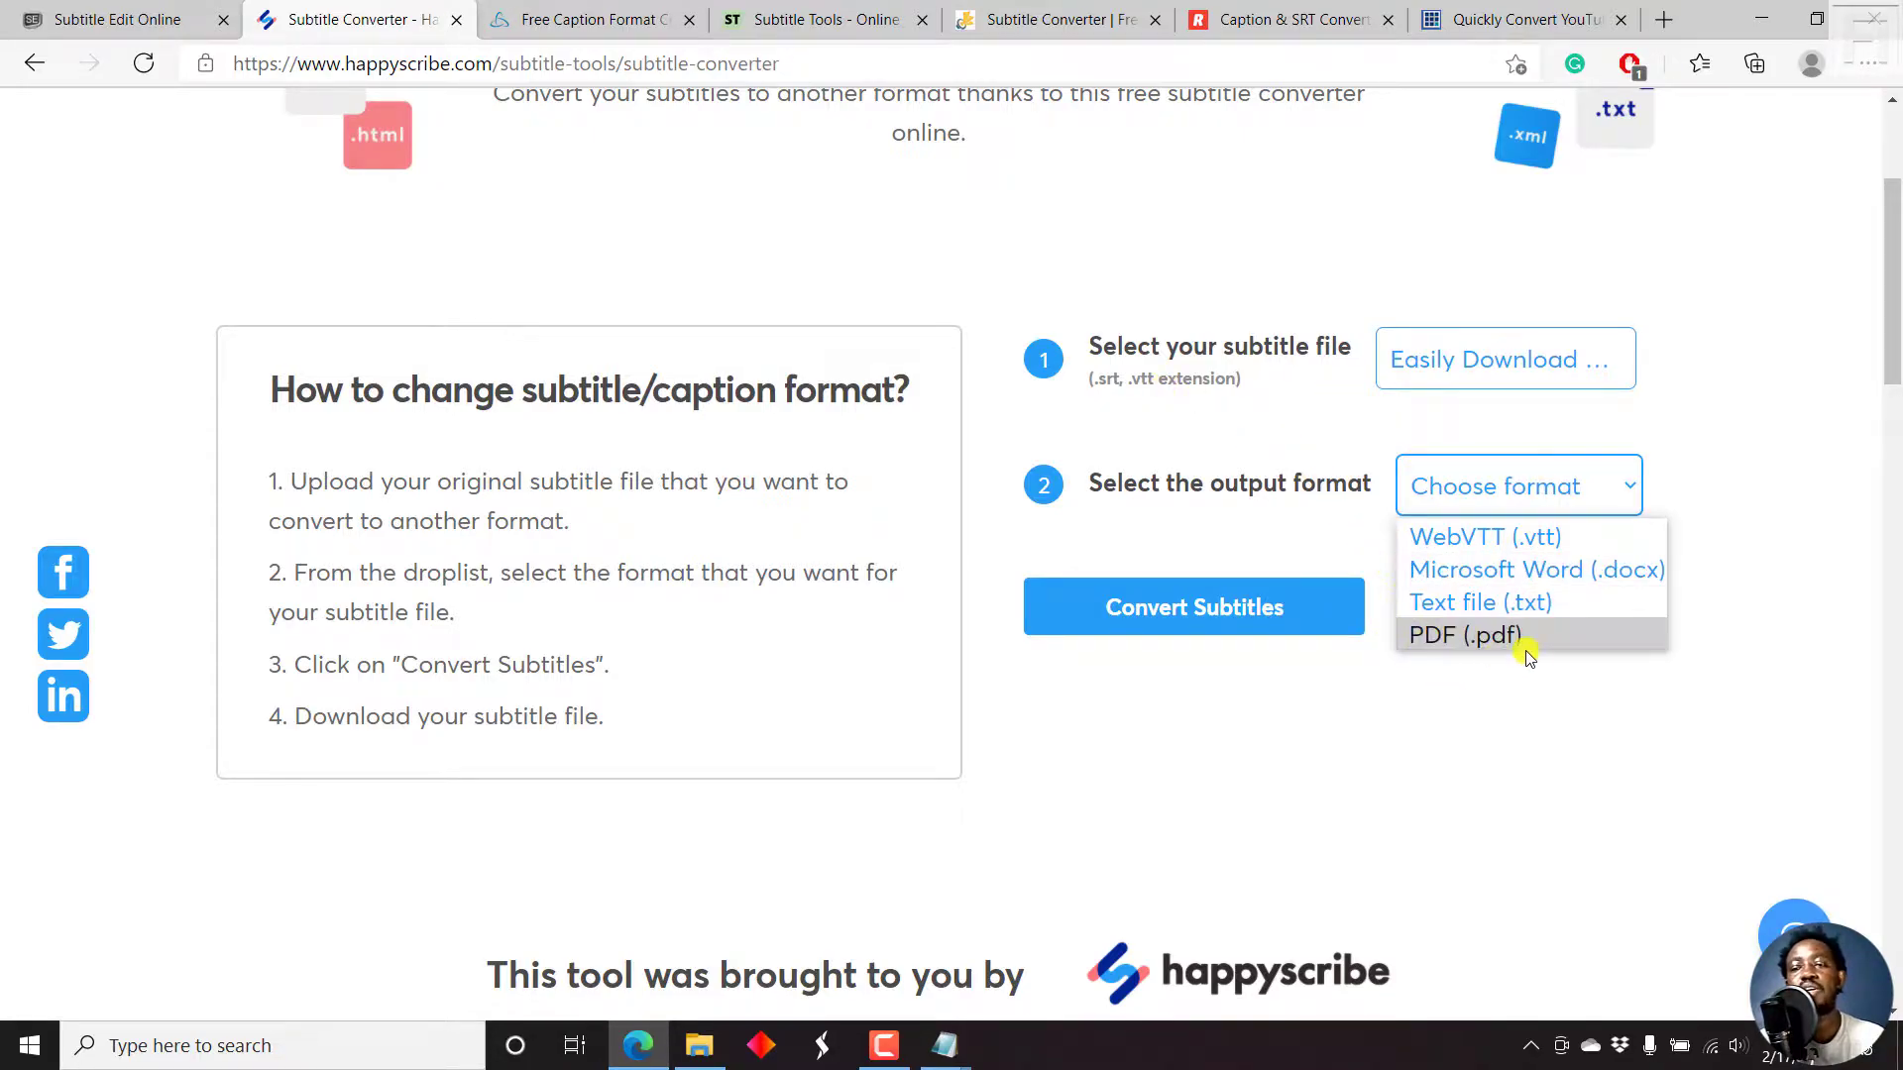
{"action": "left_click", "coordinate": [1441, 644]}
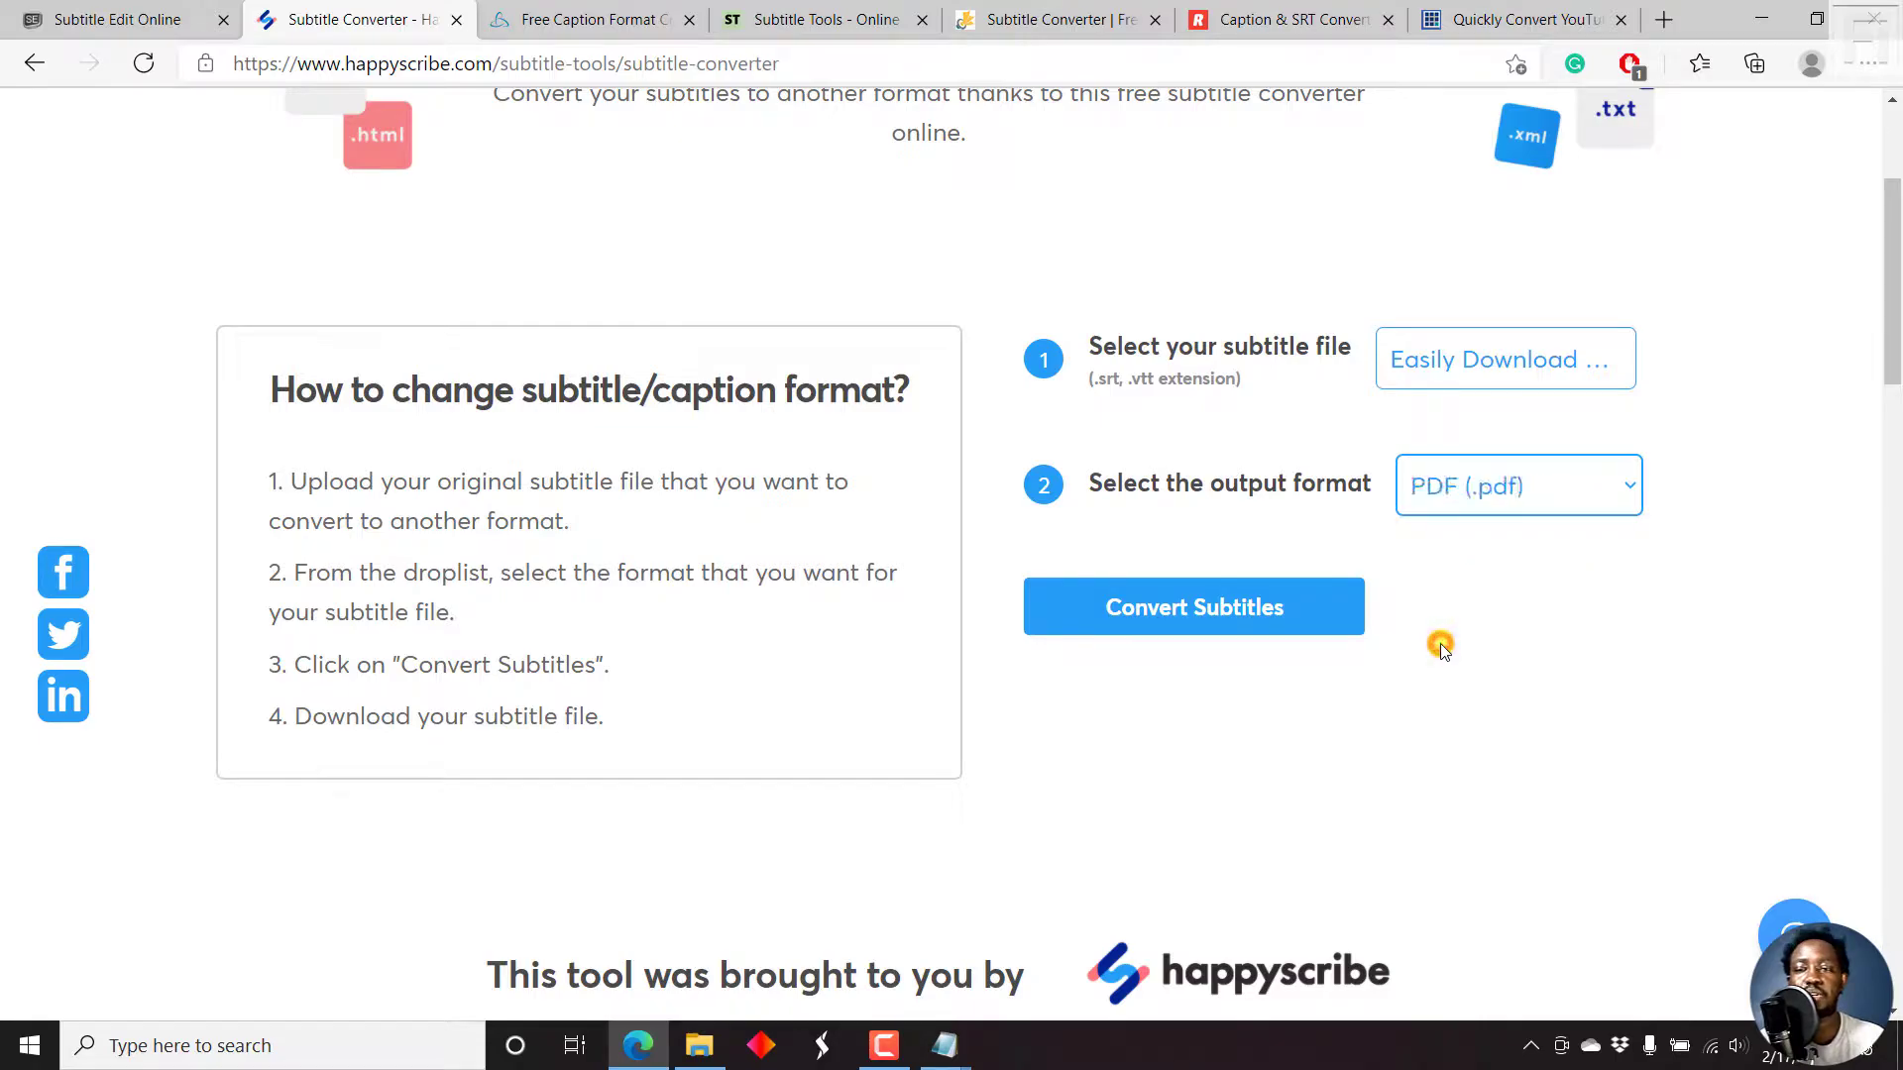
{"action": "left_click", "coordinate": [1198, 615]}
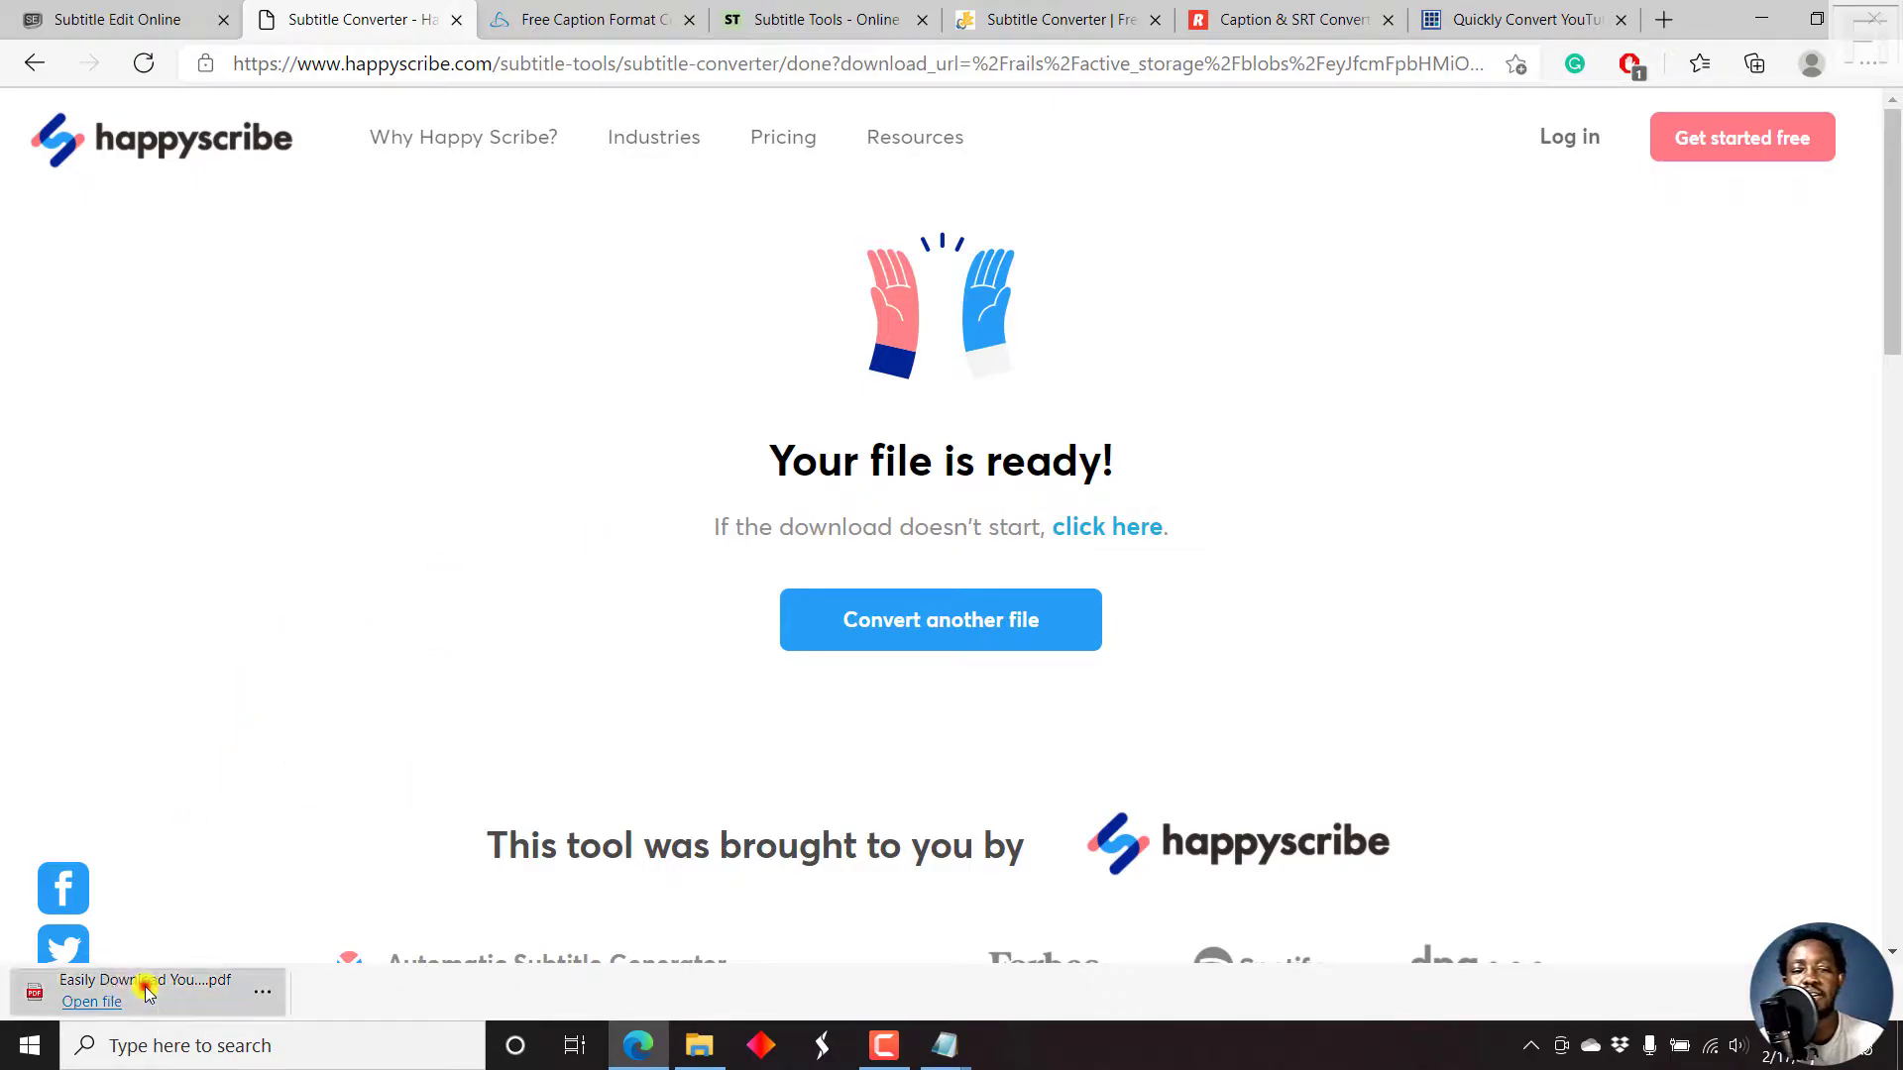
{"action": "left_click", "coordinate": [146, 991]}
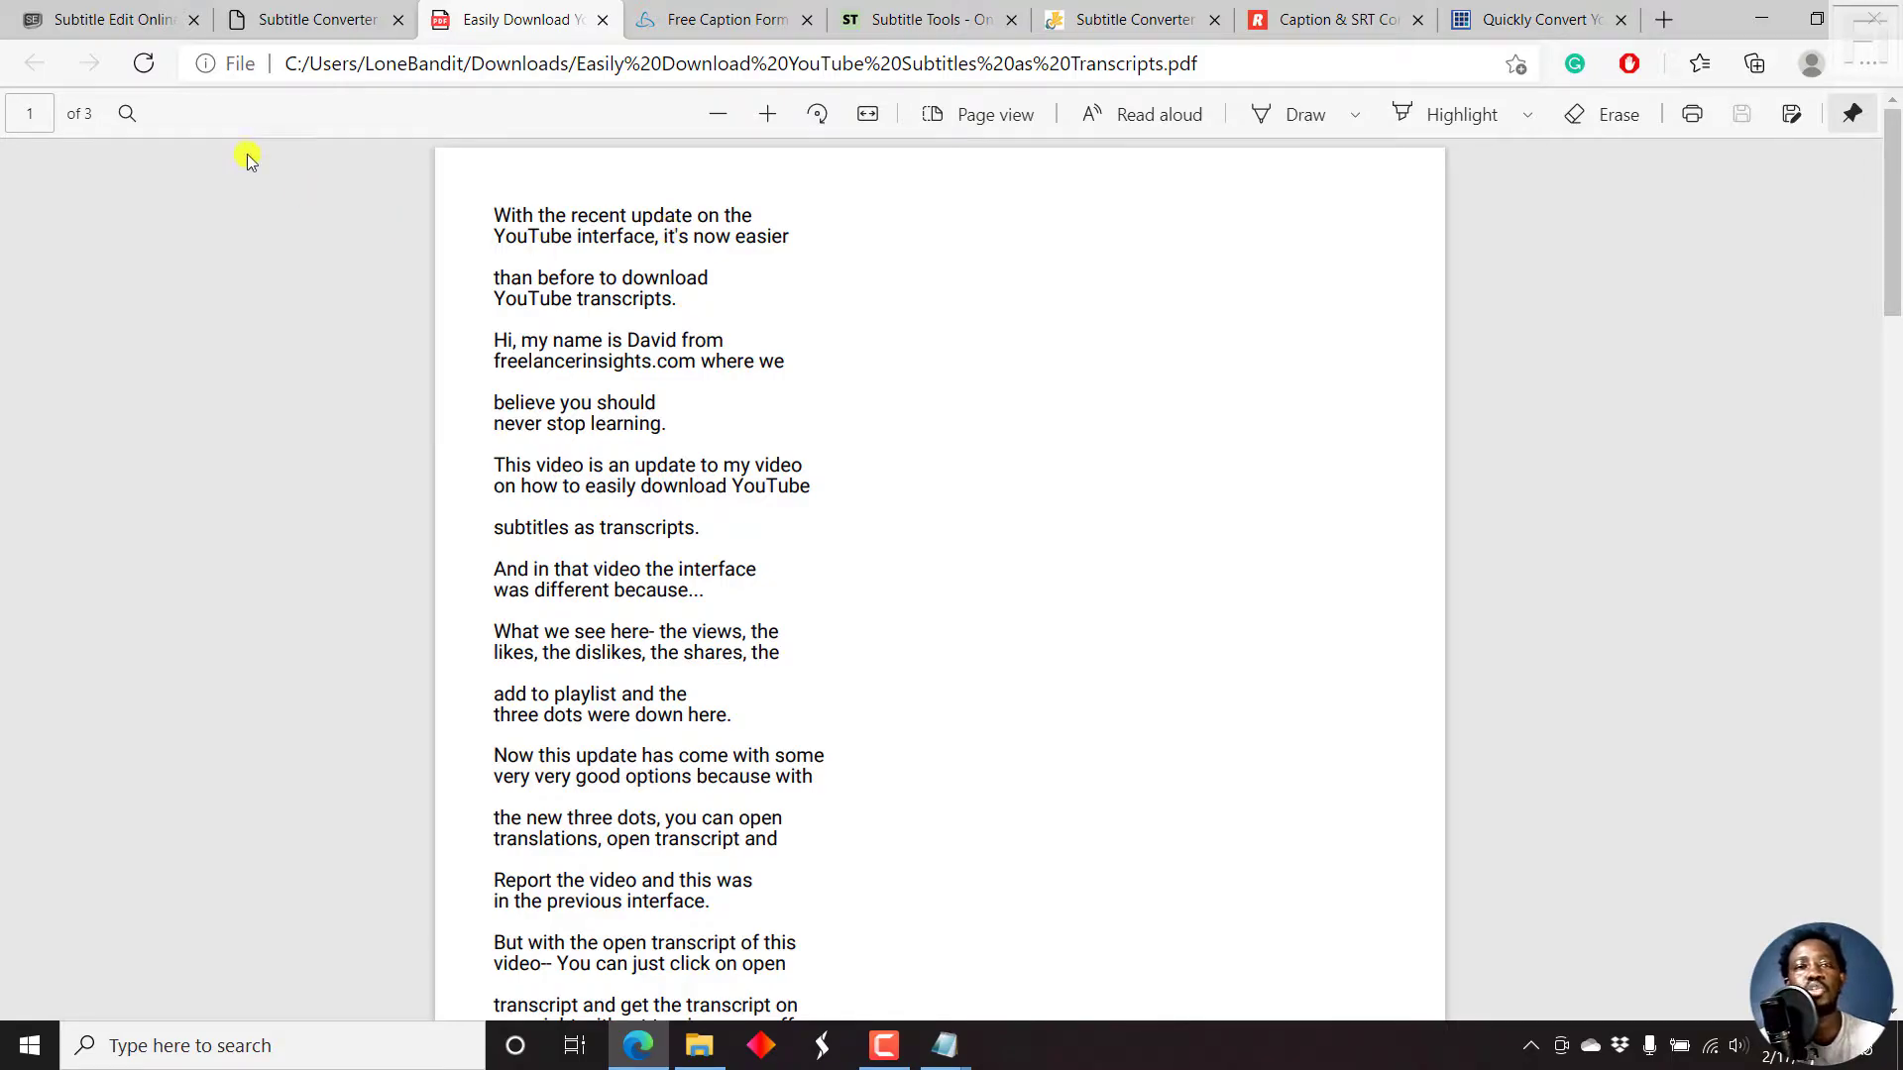
{"action": "left_click", "coordinate": [266, 16]}
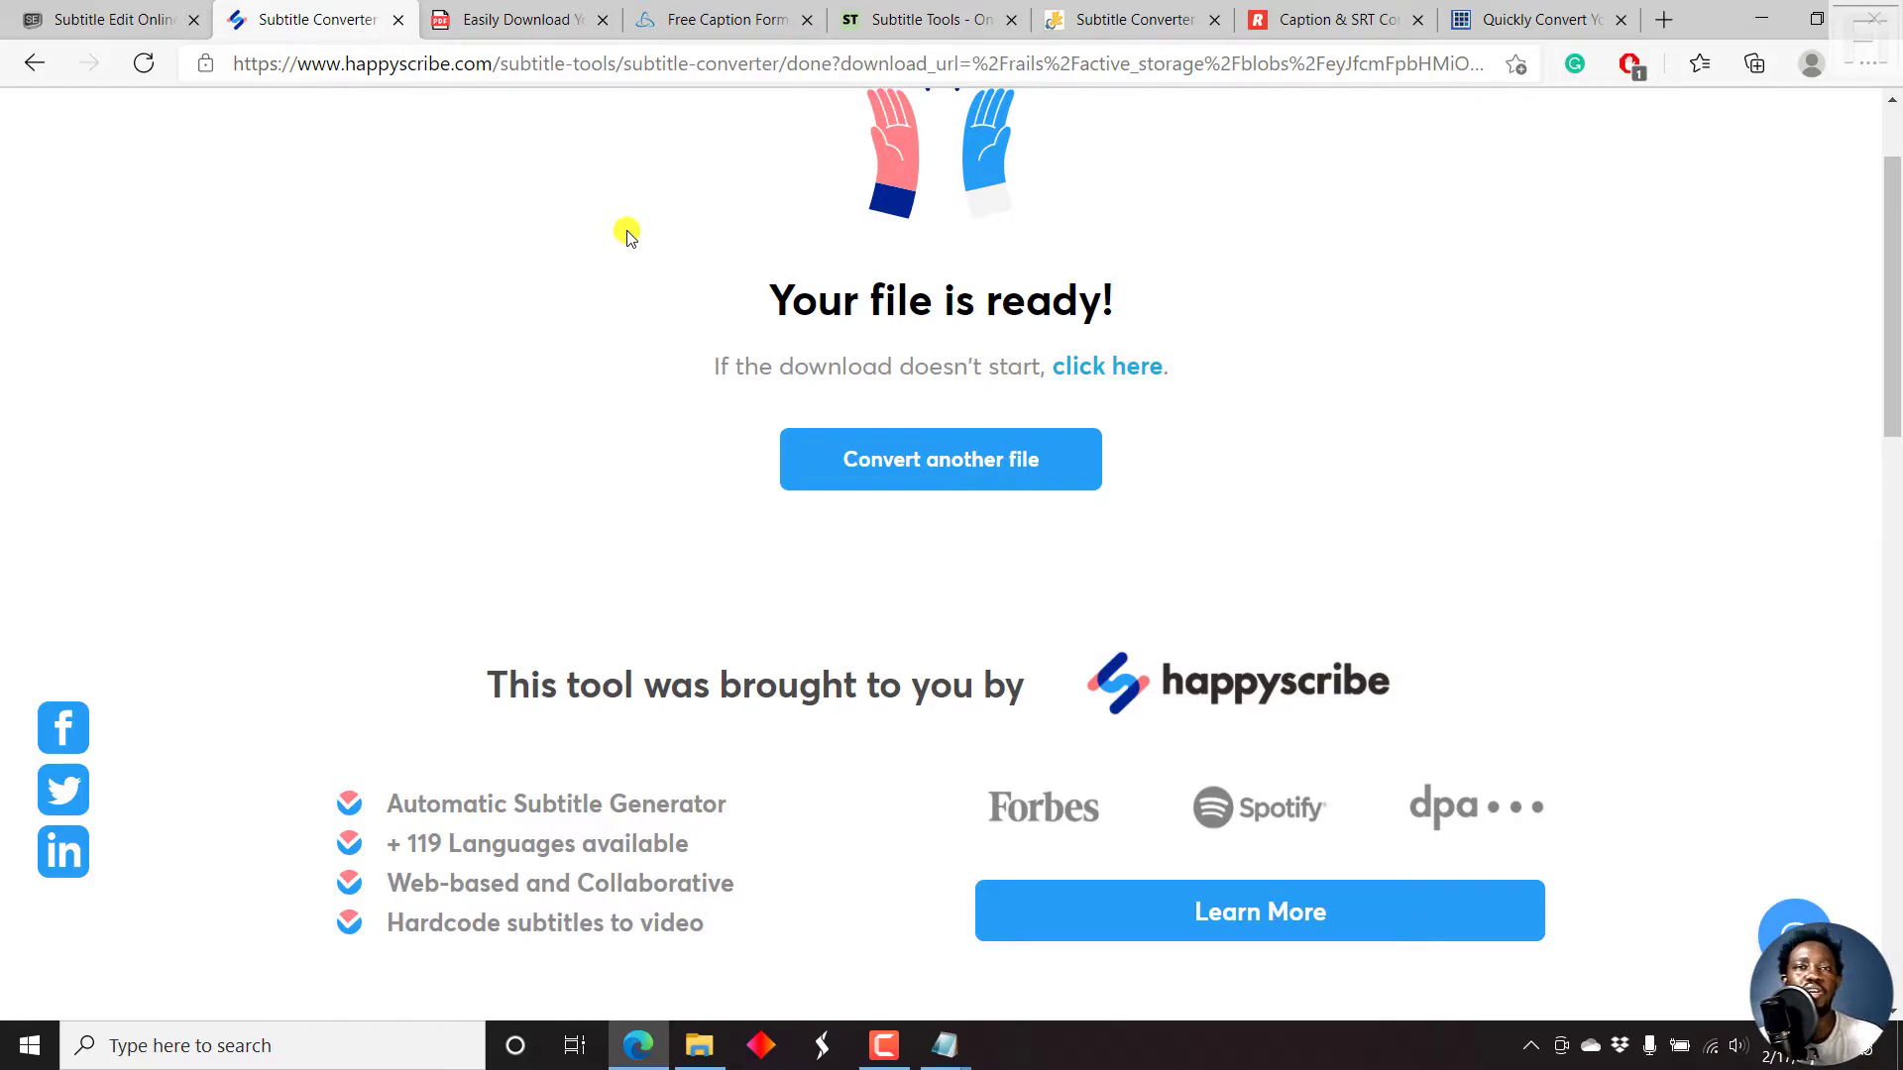
Switch to the 3Play Media caption converter form and highlight the text stating its accepted SRT and SBV input.
{"action": "left_click", "coordinate": [724, 12]}
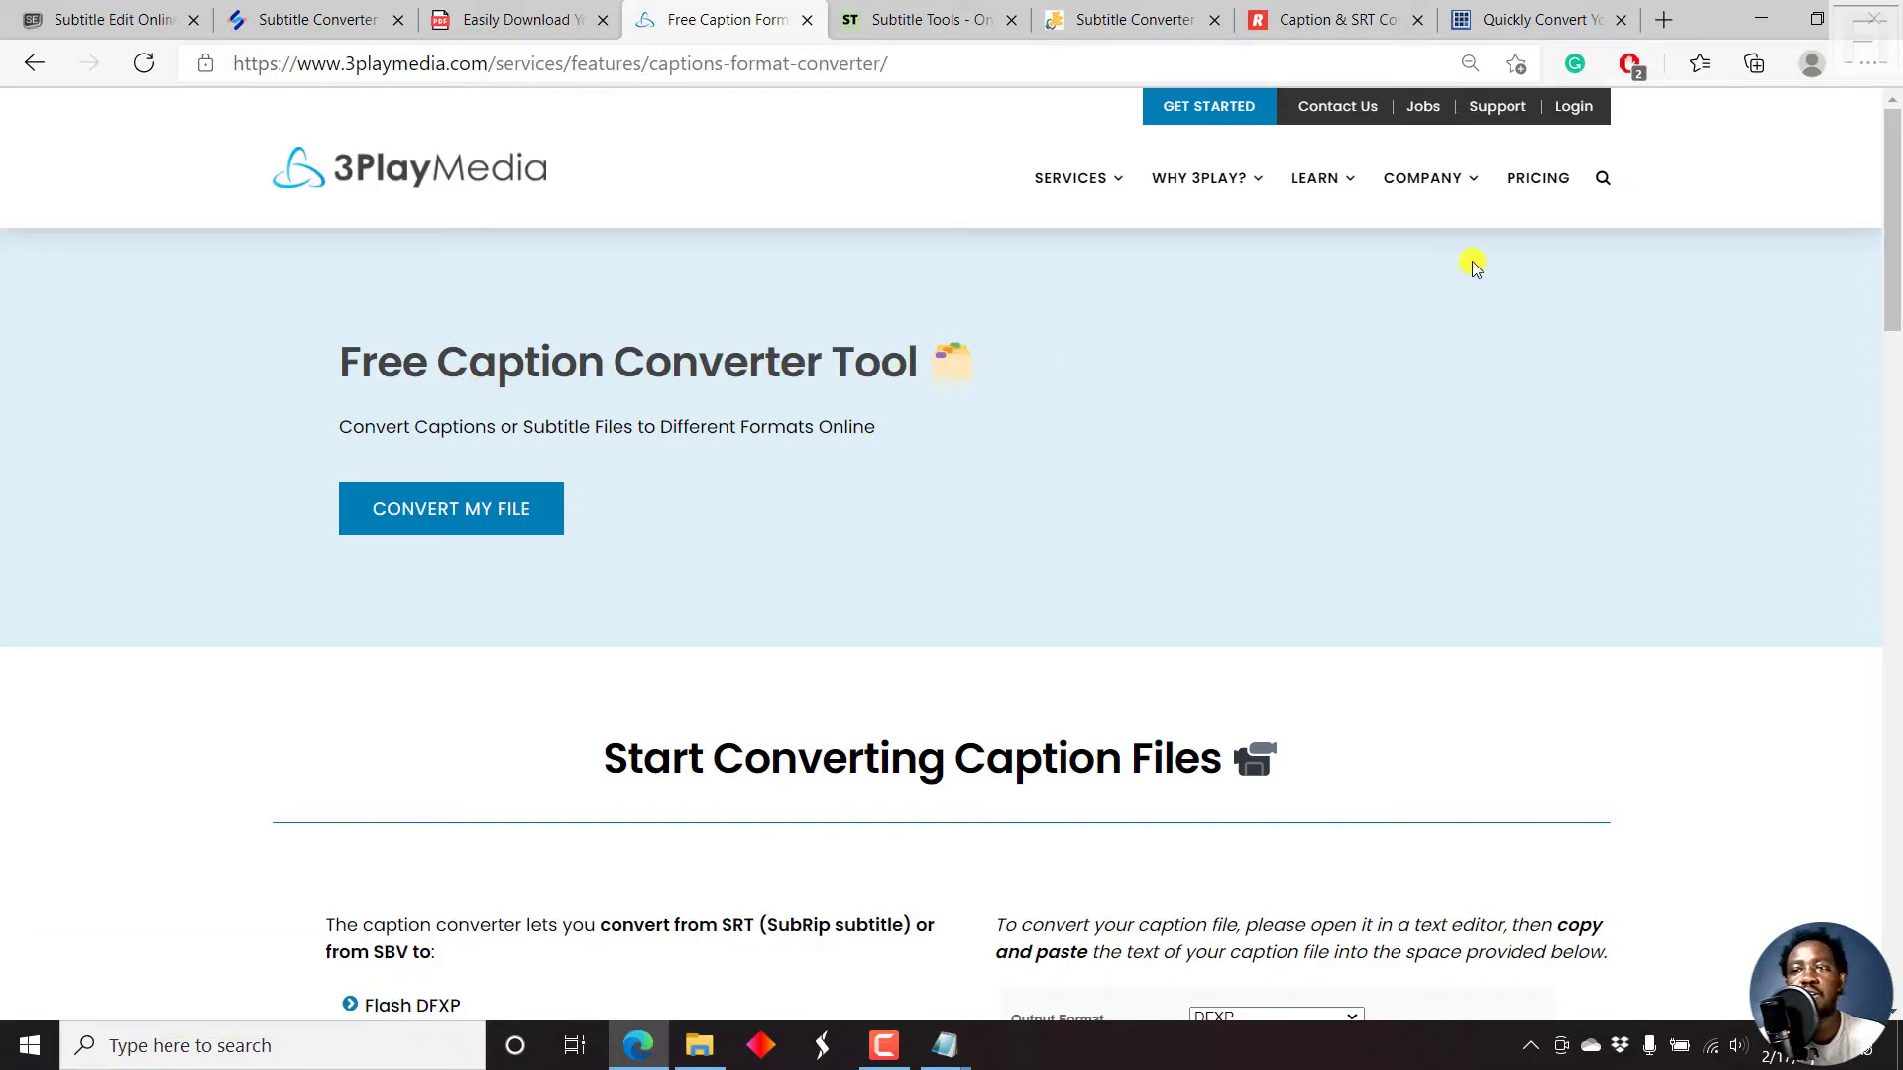
{"action": "left_click_drag", "start_coordinate": [1896, 172], "coordinate": [1895, 254]}
{"action": "left_click_drag", "start_coordinate": [1895, 295], "coordinate": [1895, 287]}
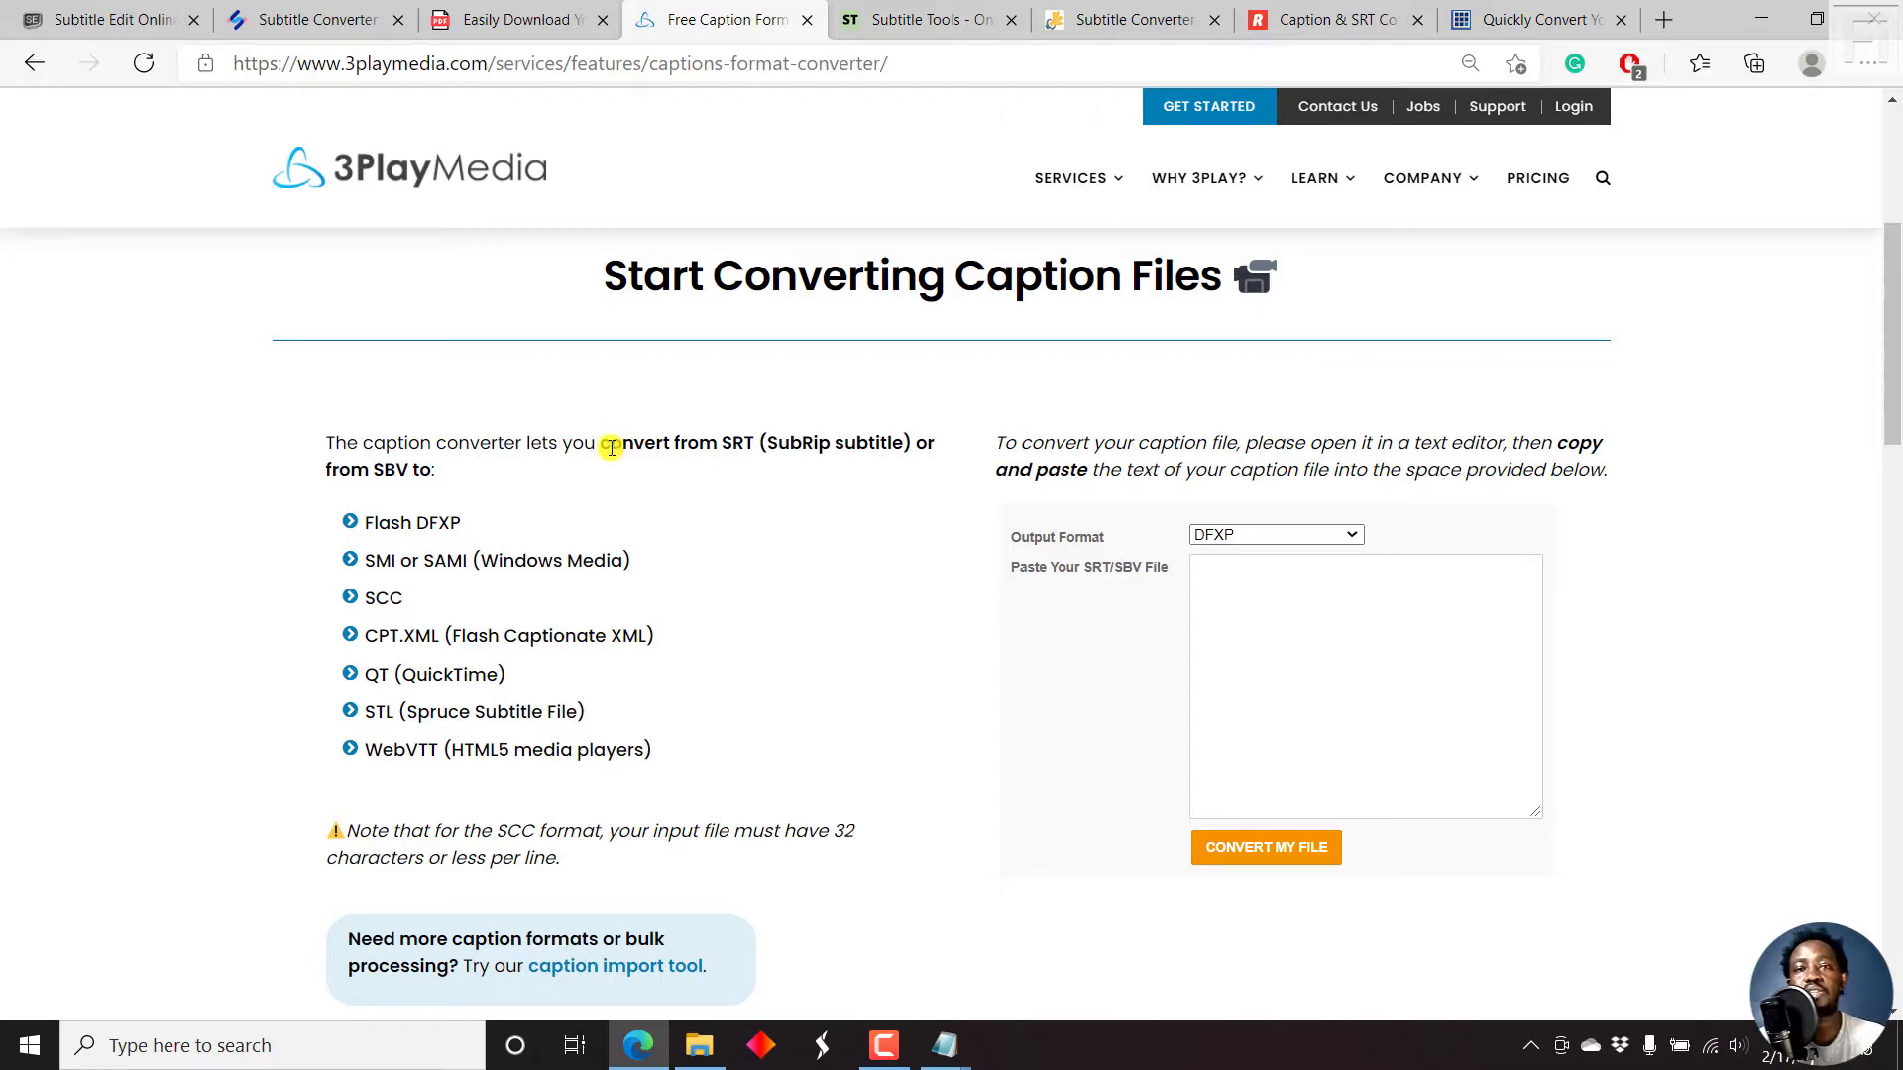
{"action": "left_click_drag", "start_coordinate": [603, 443], "coordinate": [721, 466]}
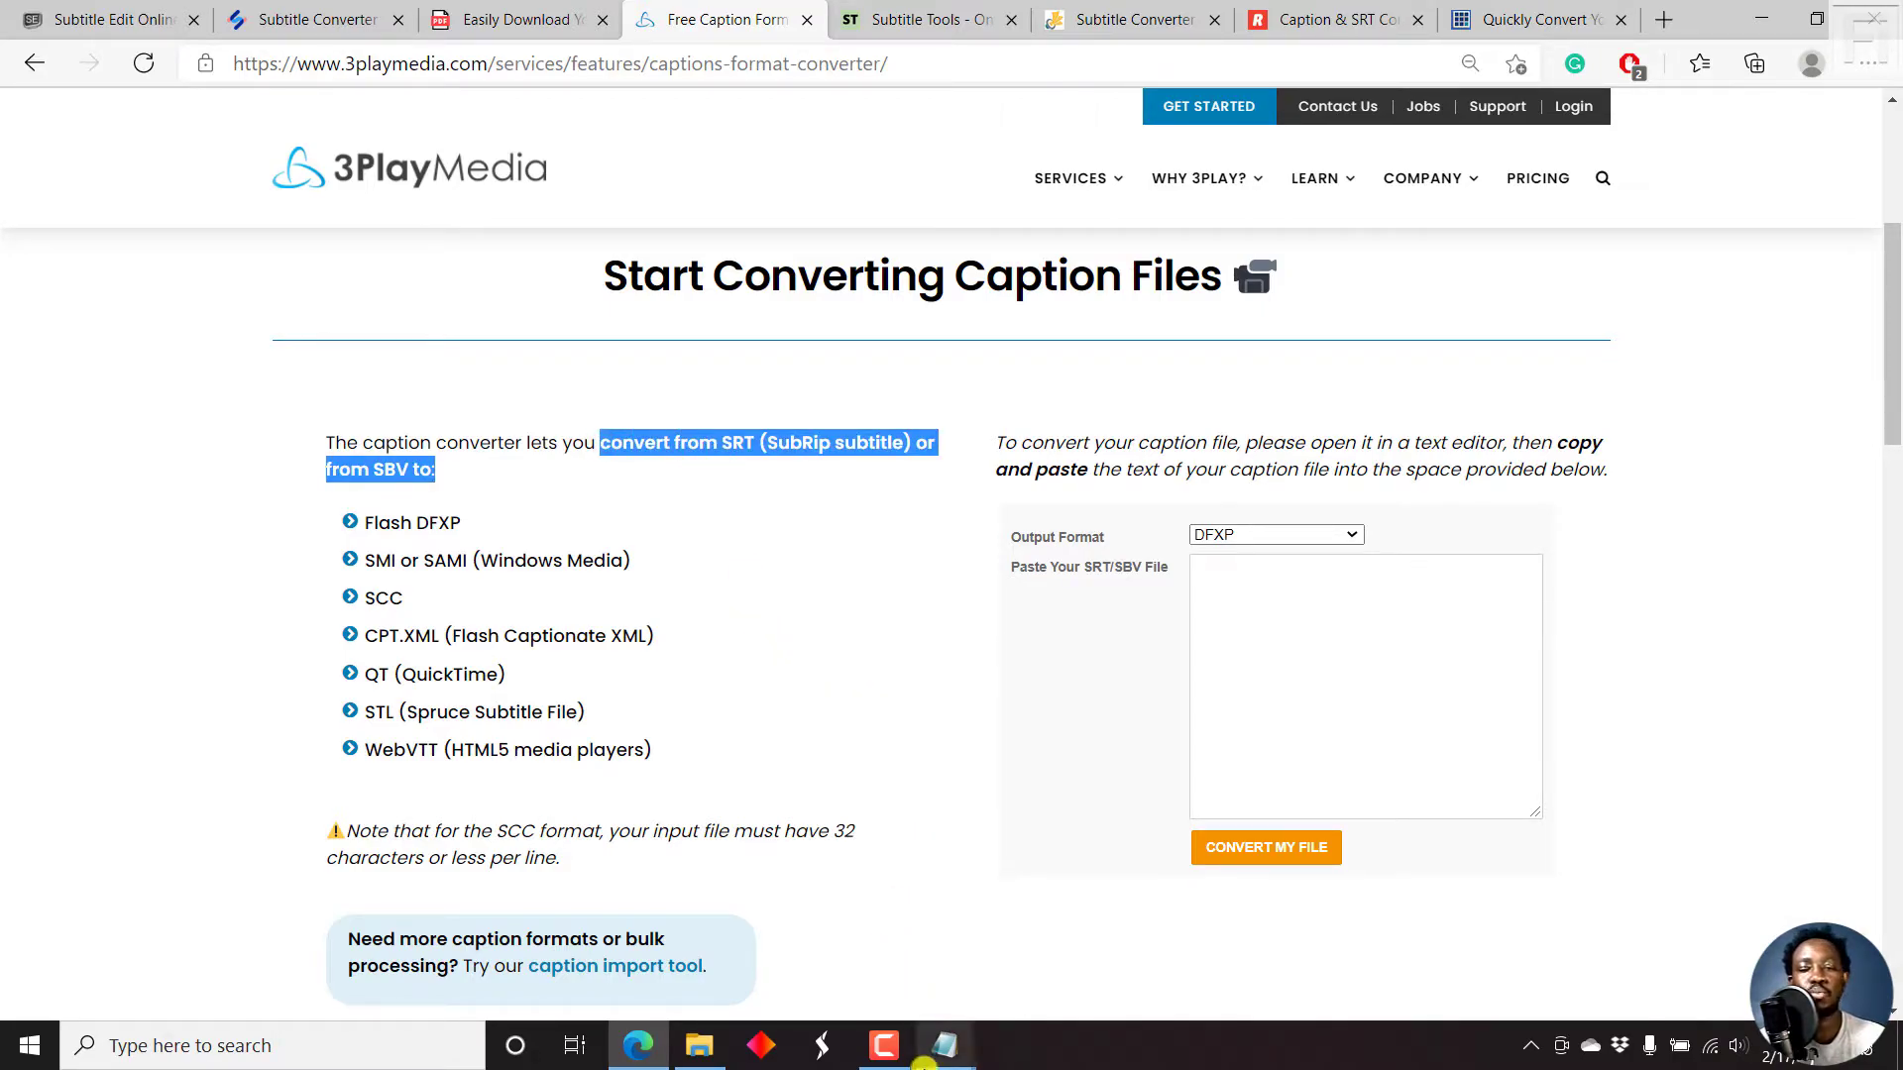
Close both Notepad windows titled subtitle, keeping the original SRT file open.
{"action": "mouse_move", "coordinate": [932, 1055]}
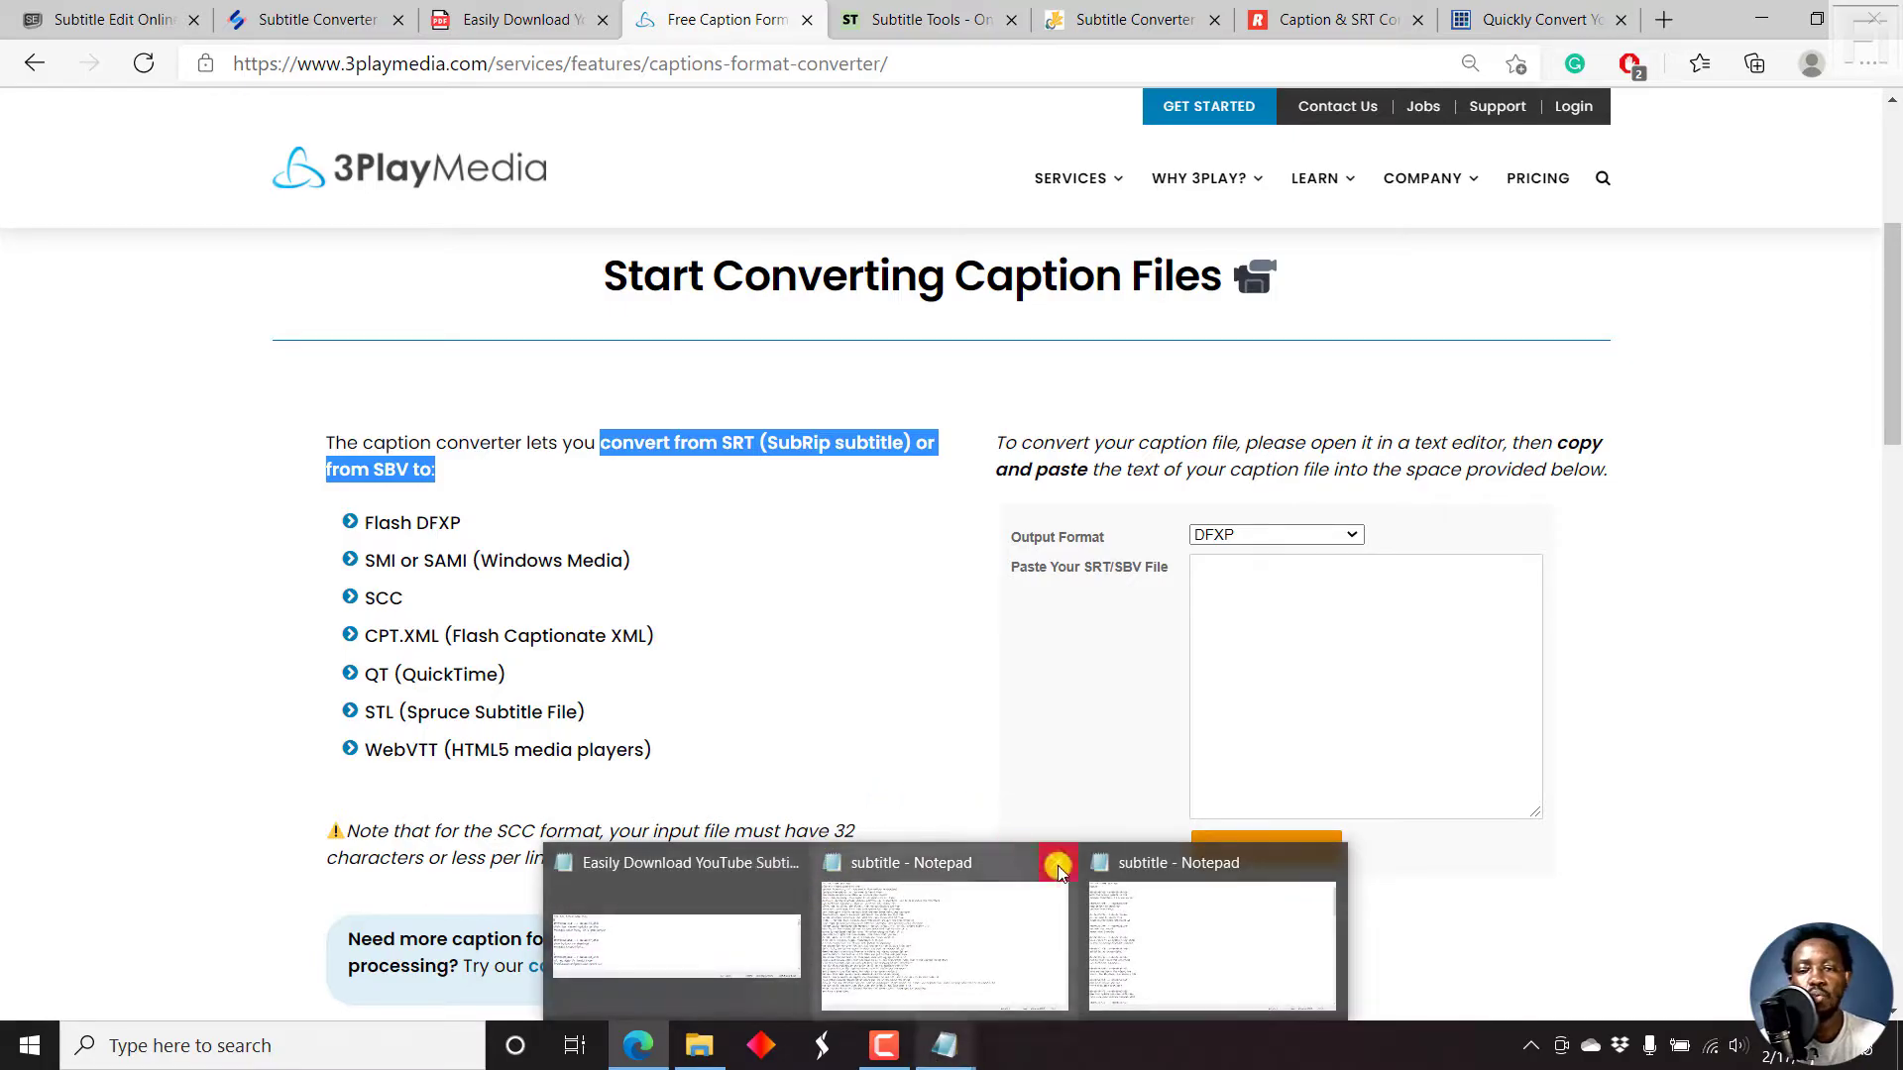
{"action": "left_click", "coordinate": [1058, 870]}
{"action": "left_click", "coordinate": [1181, 866]}
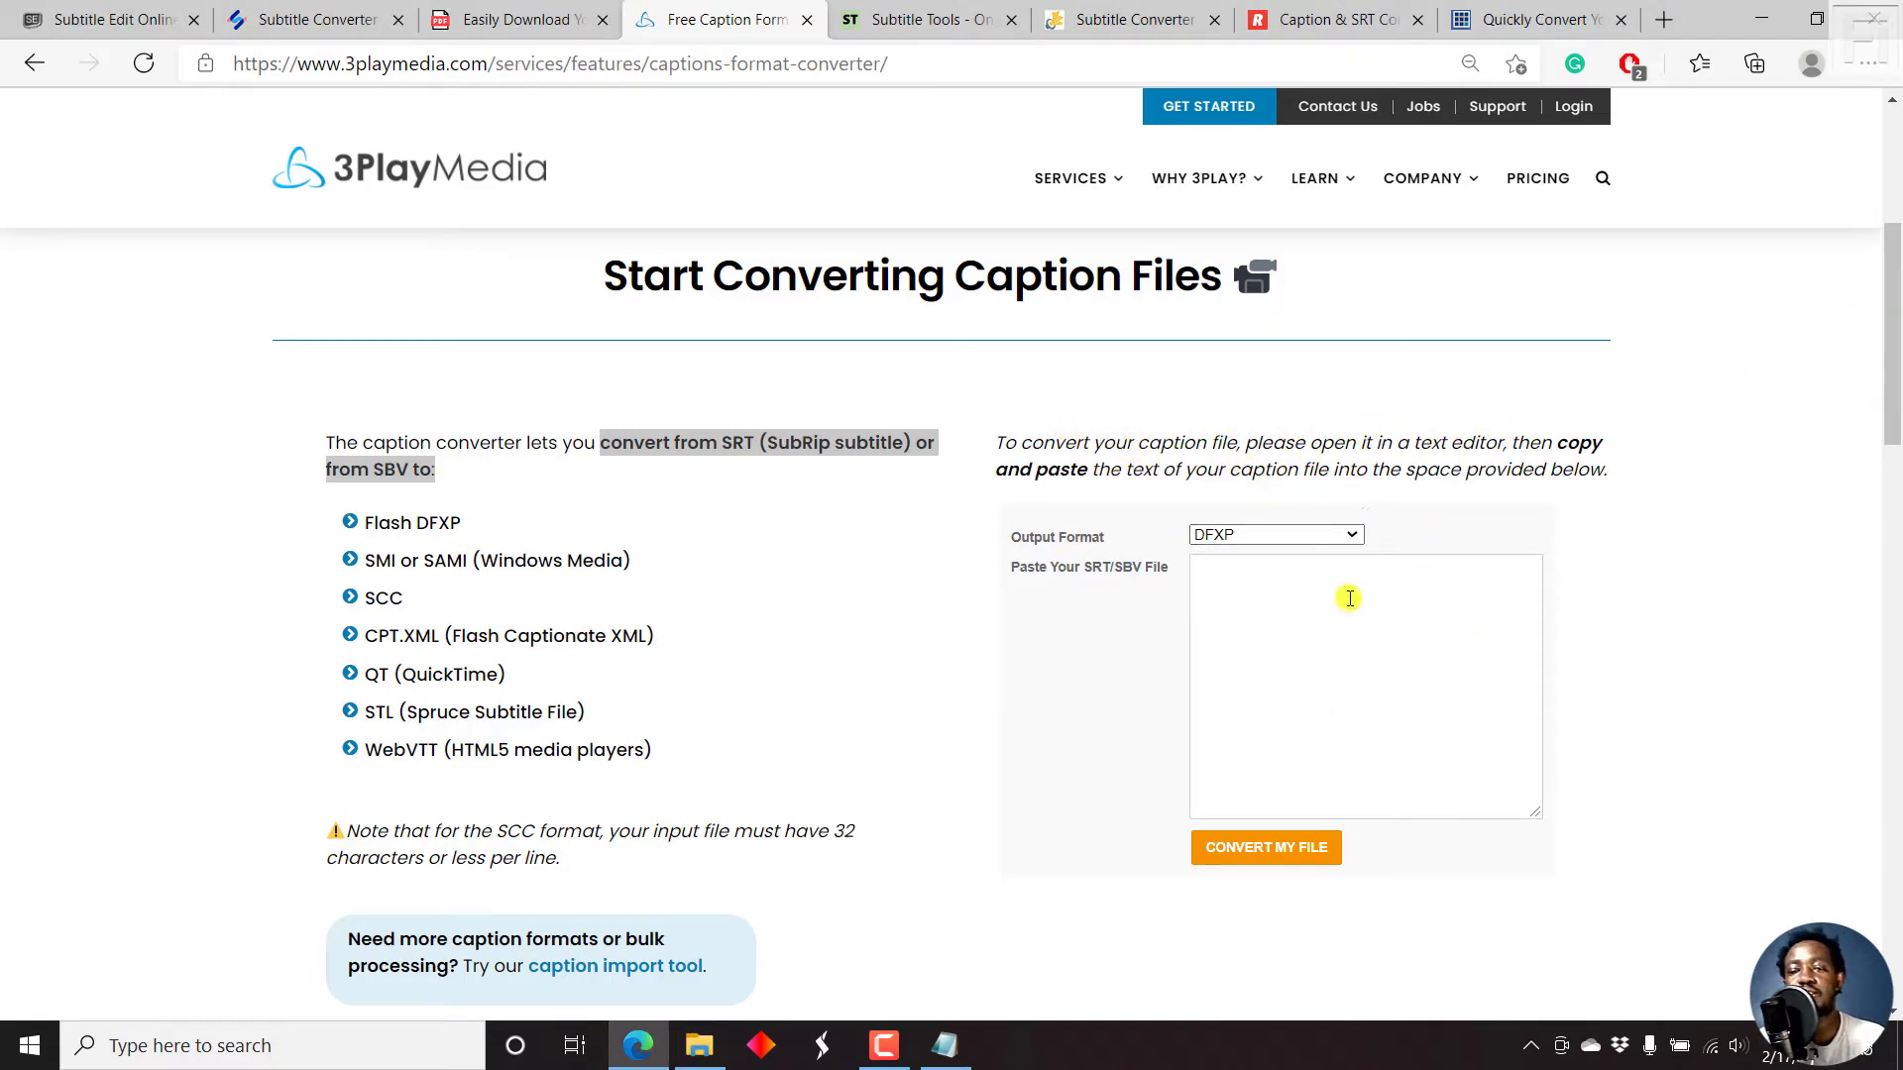
Set the caption converter's output format to WEBVTT.
{"action": "left_click", "coordinate": [1351, 536]}
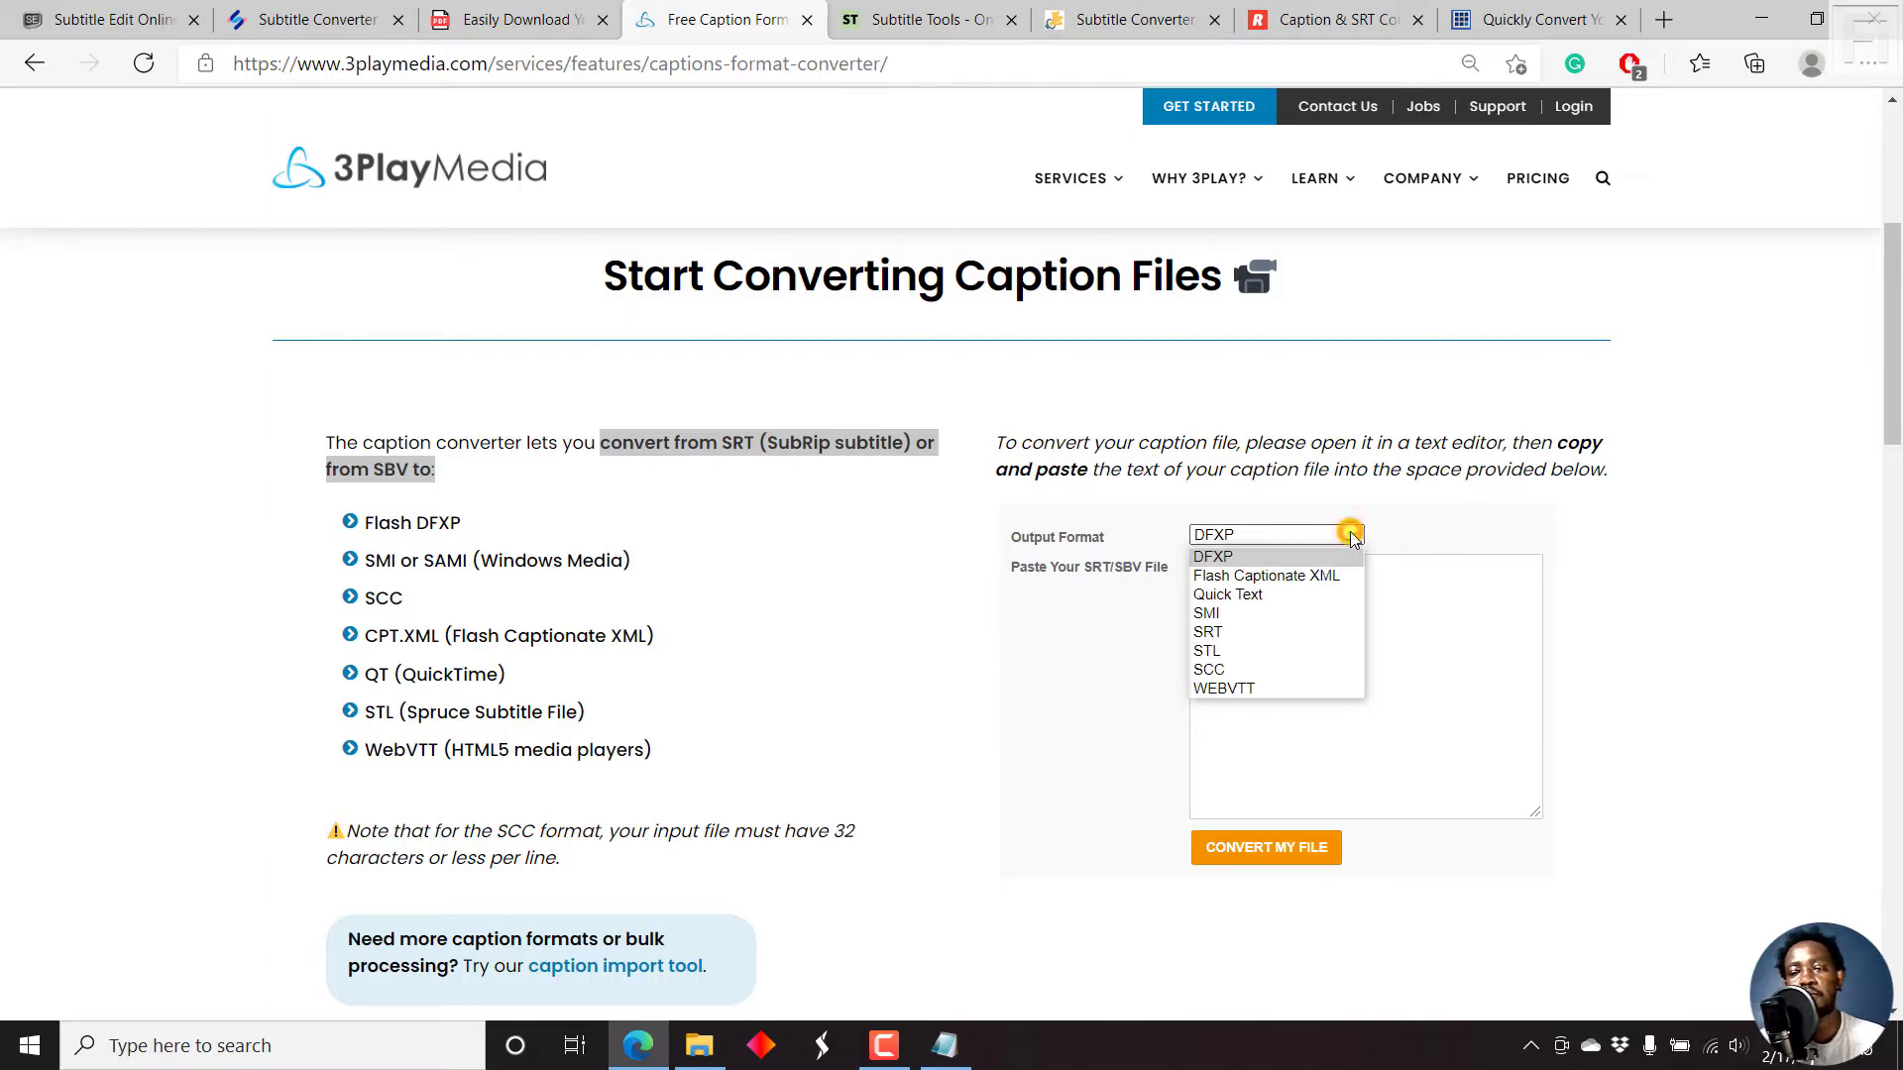
{"action": "left_click", "coordinate": [1221, 688]}
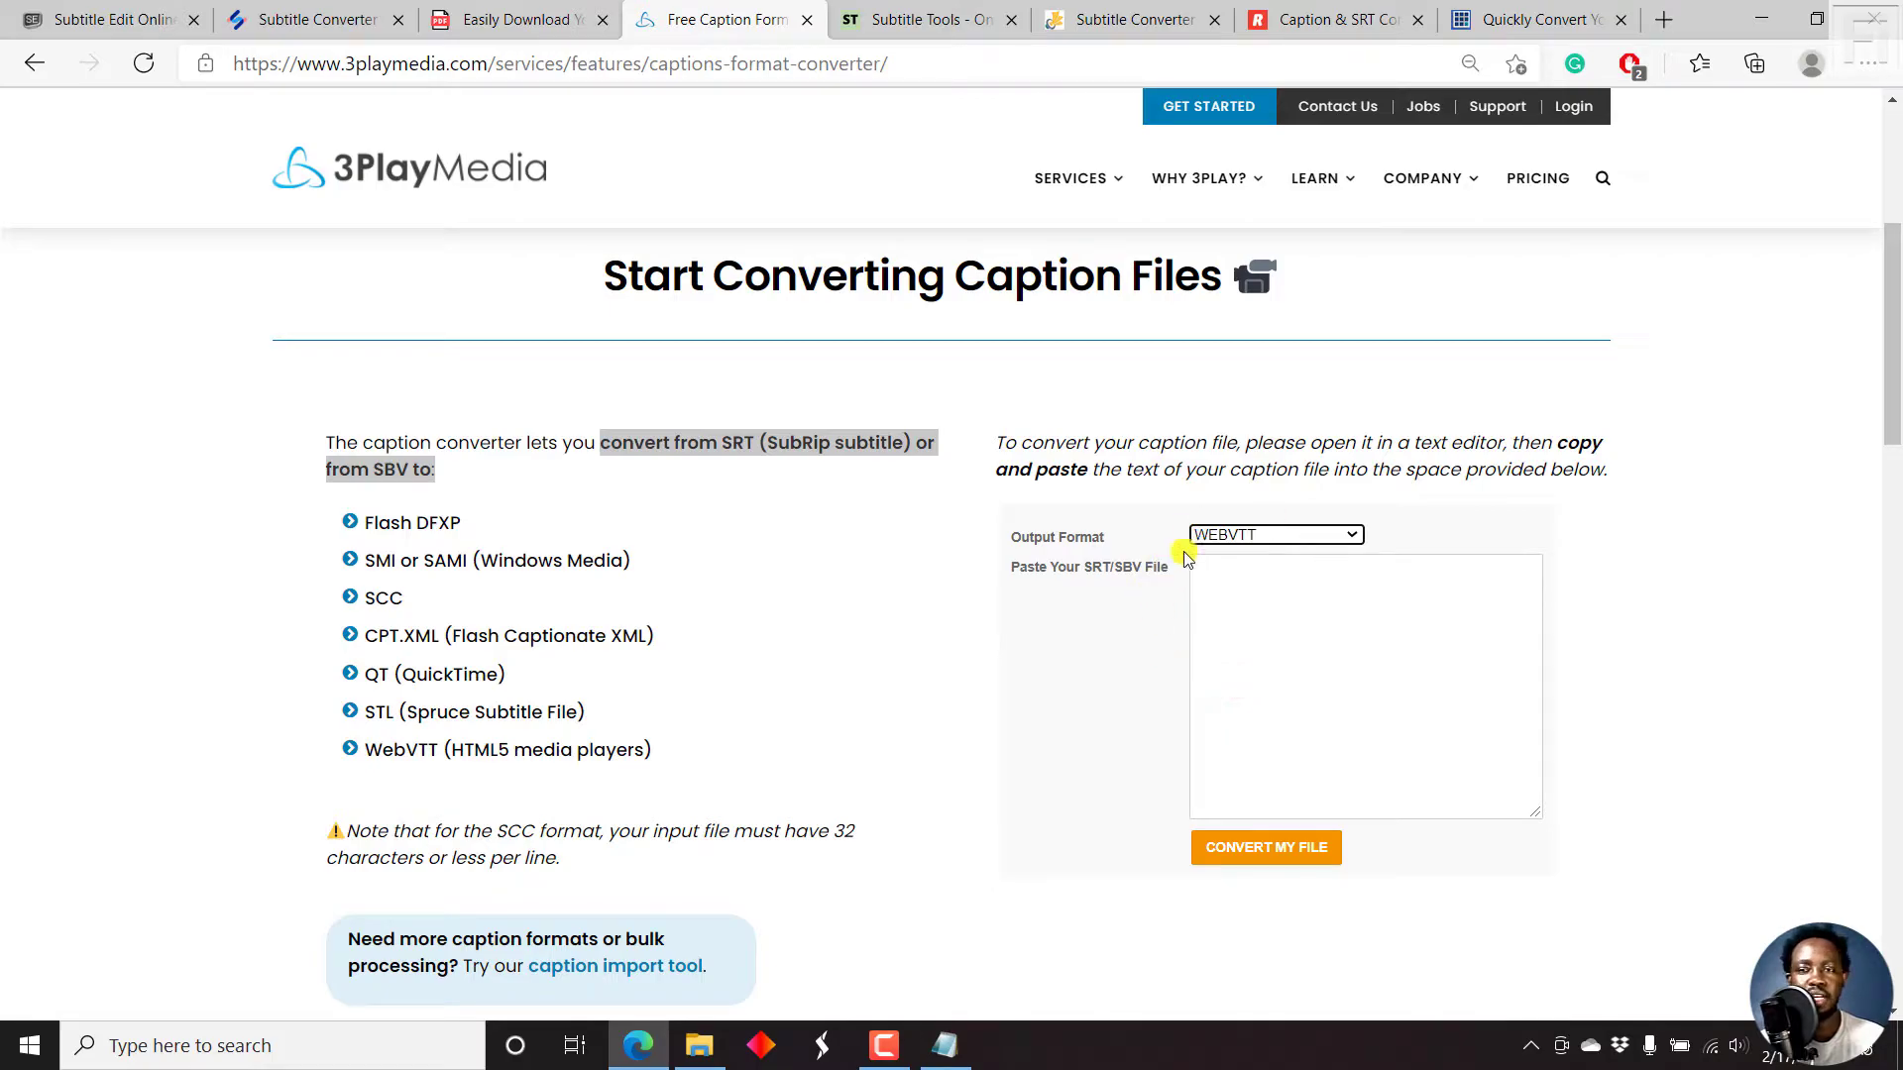
{"action": "left_click", "coordinate": [1642, 535]}
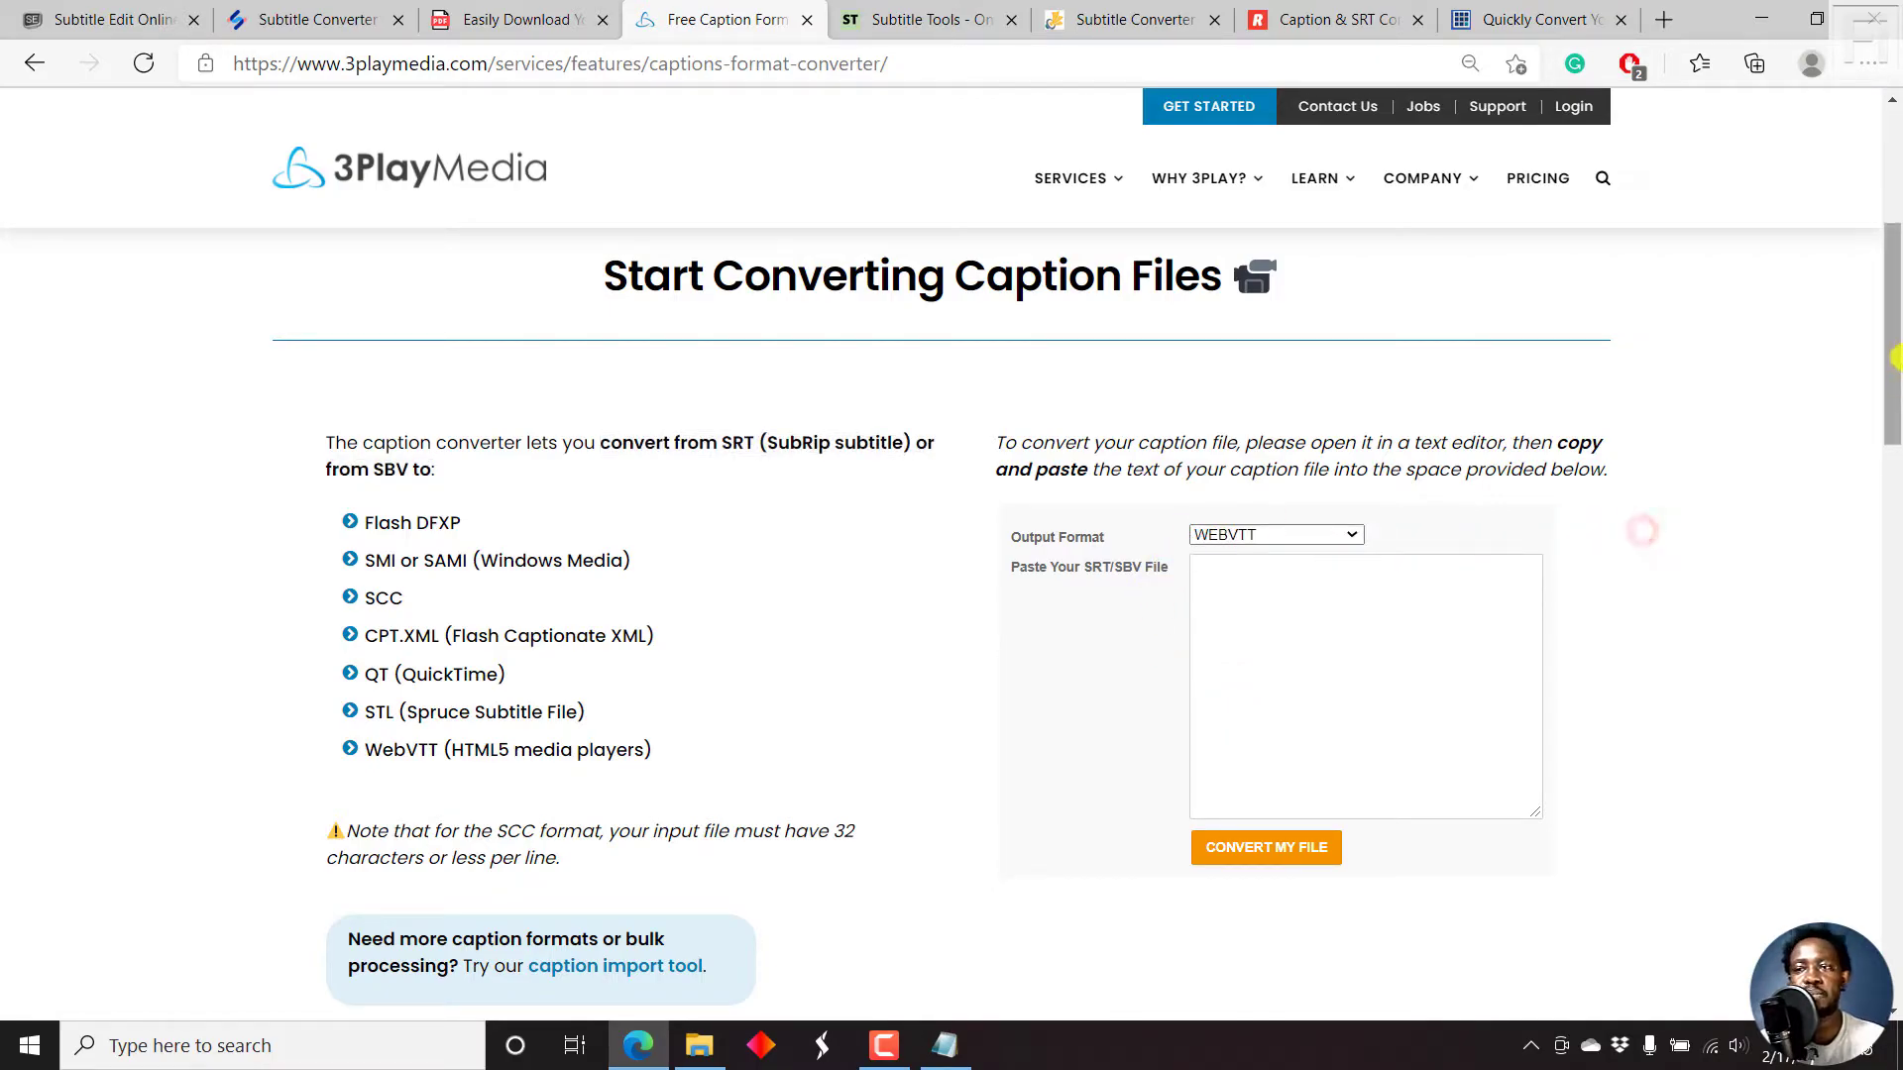
Copy the entire text of the original SRT file from Notepad and return to the 3Play Media converter.
{"action": "left_click", "coordinate": [945, 1045]}
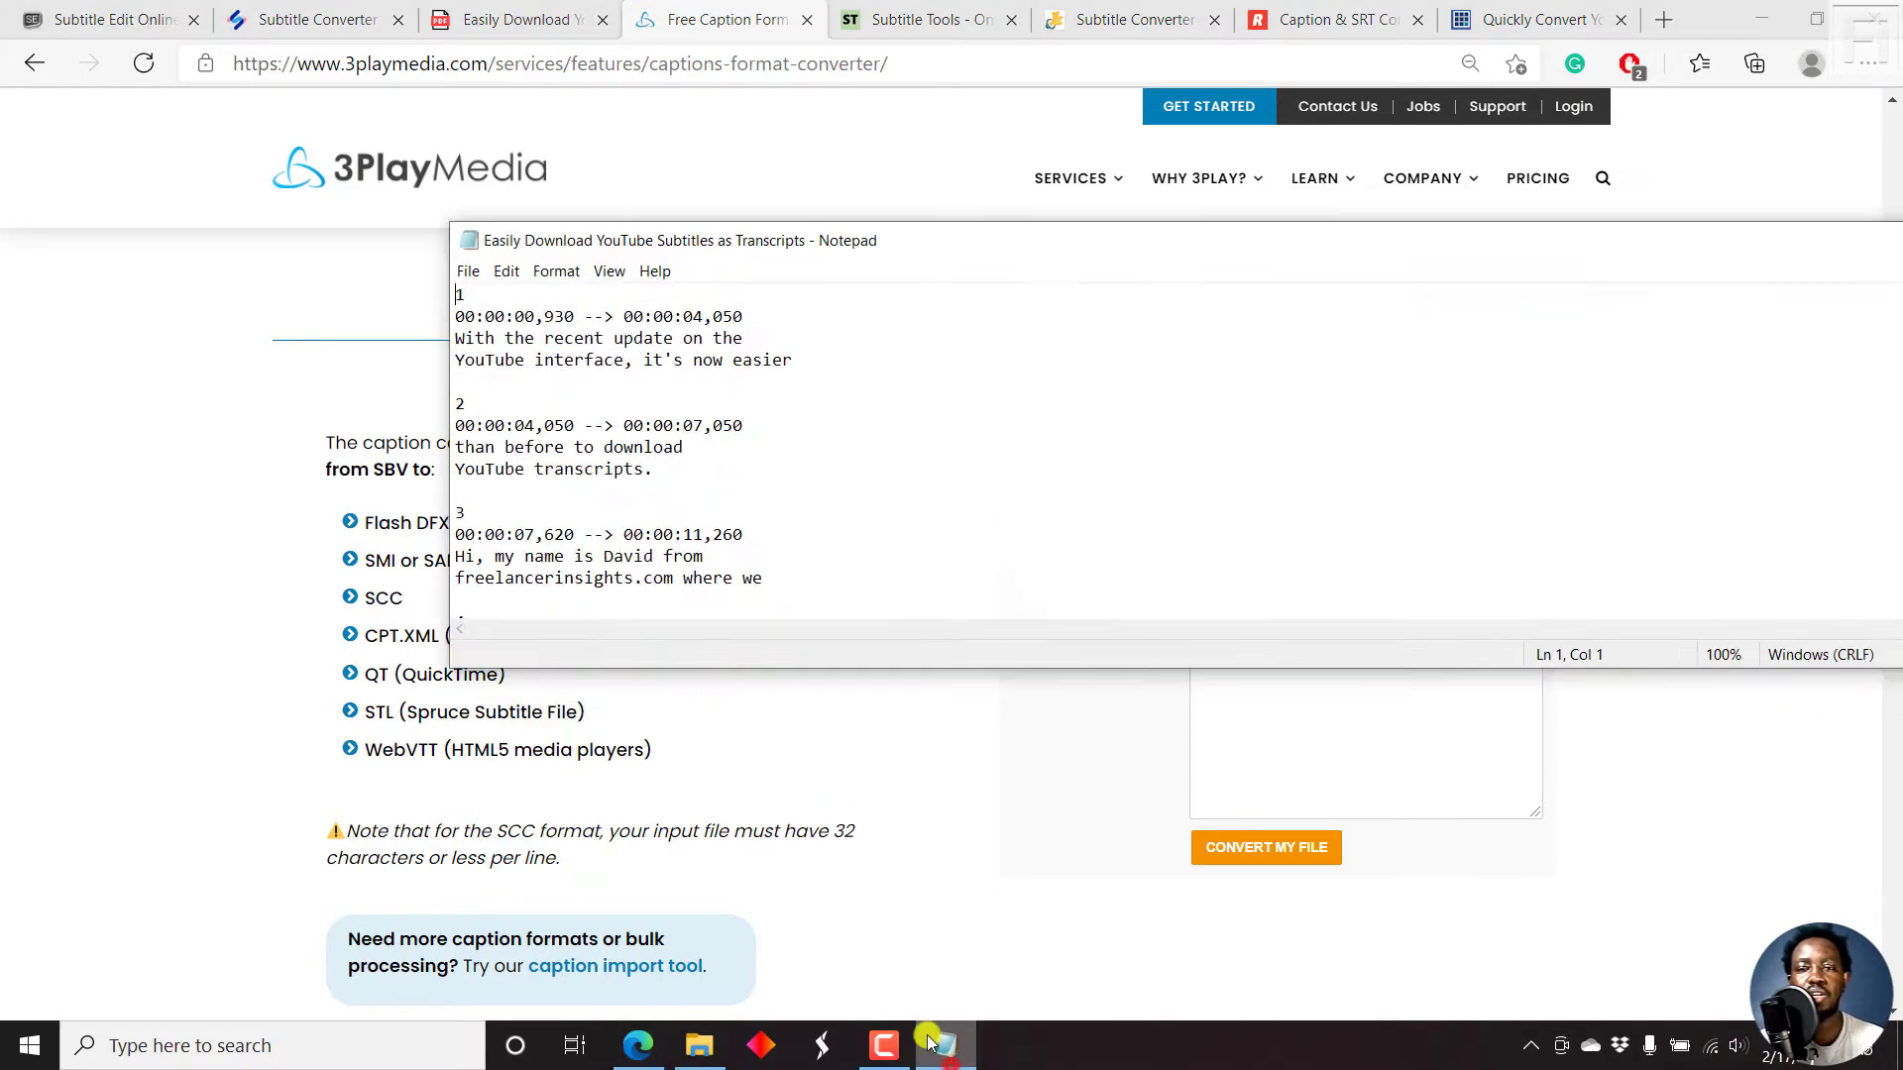
{"action": "key", "text": "ctrl+a"}
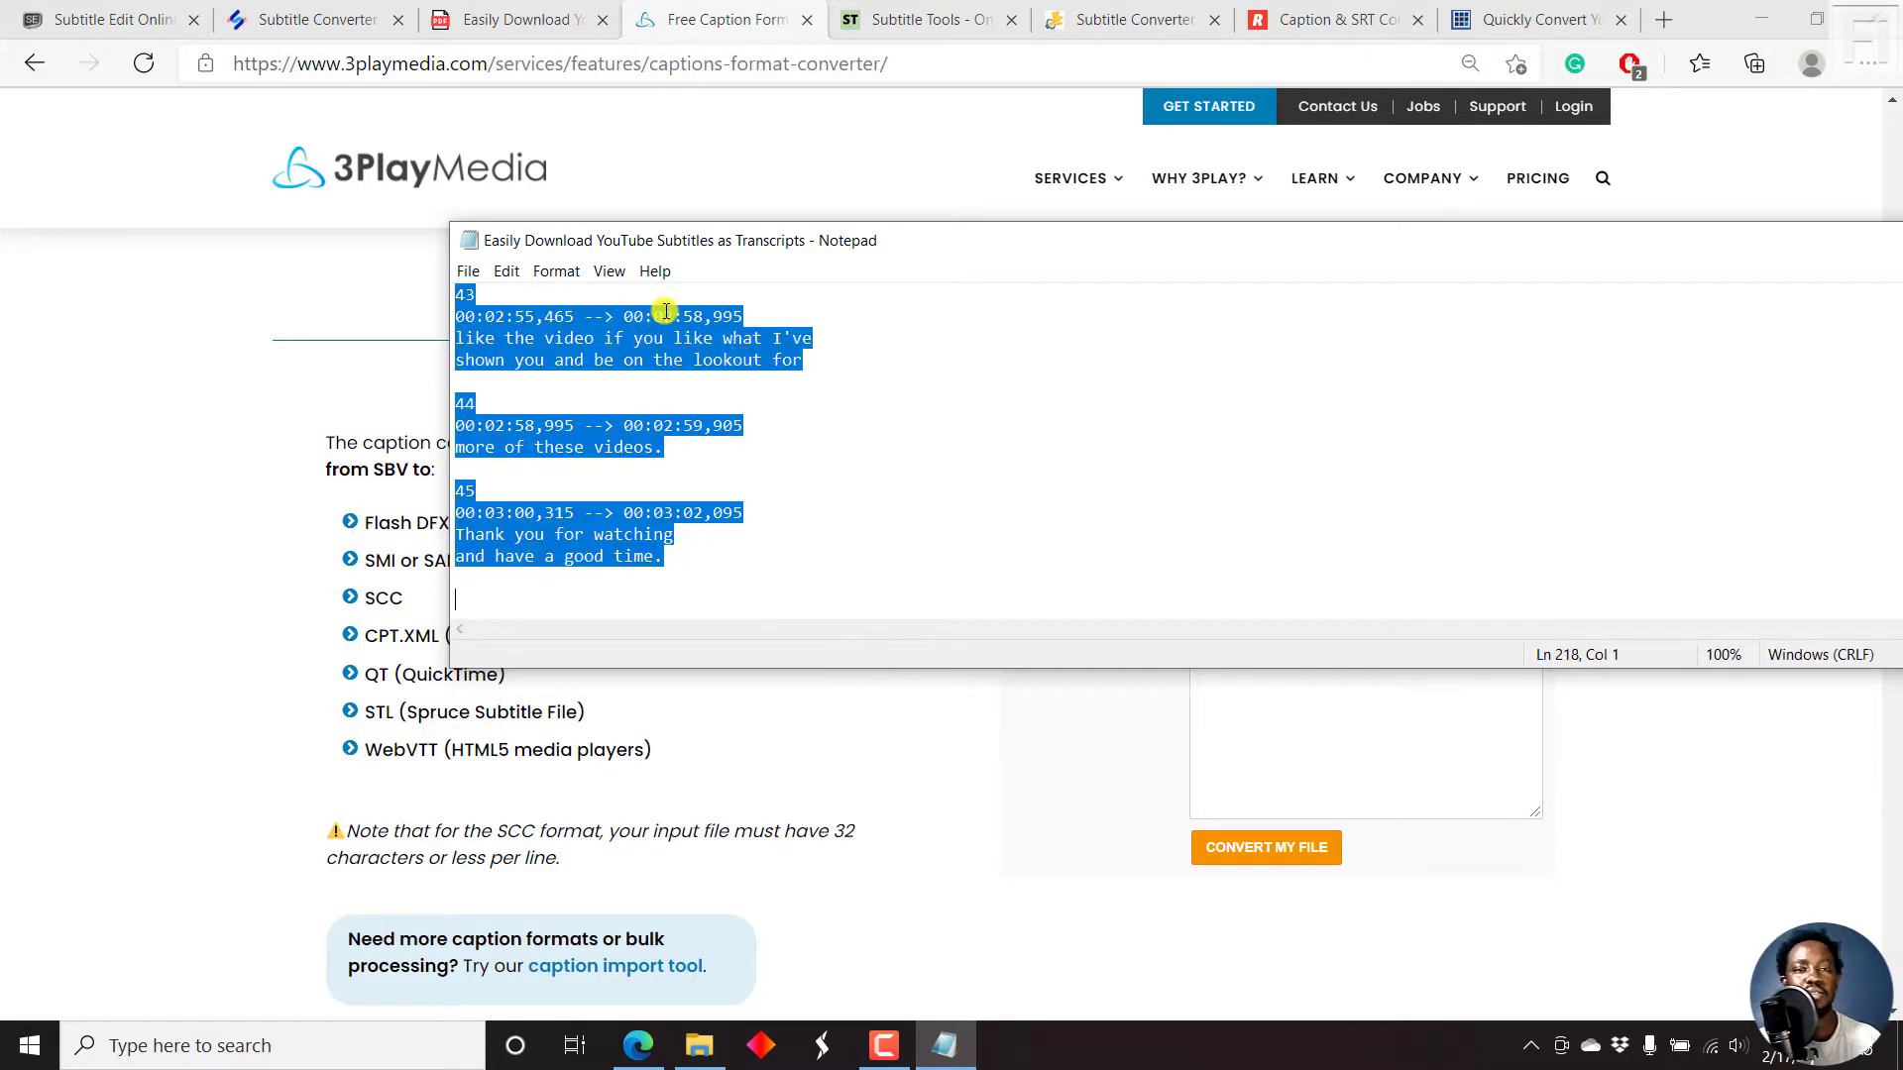
{"action": "right_click", "coordinate": [659, 311]}
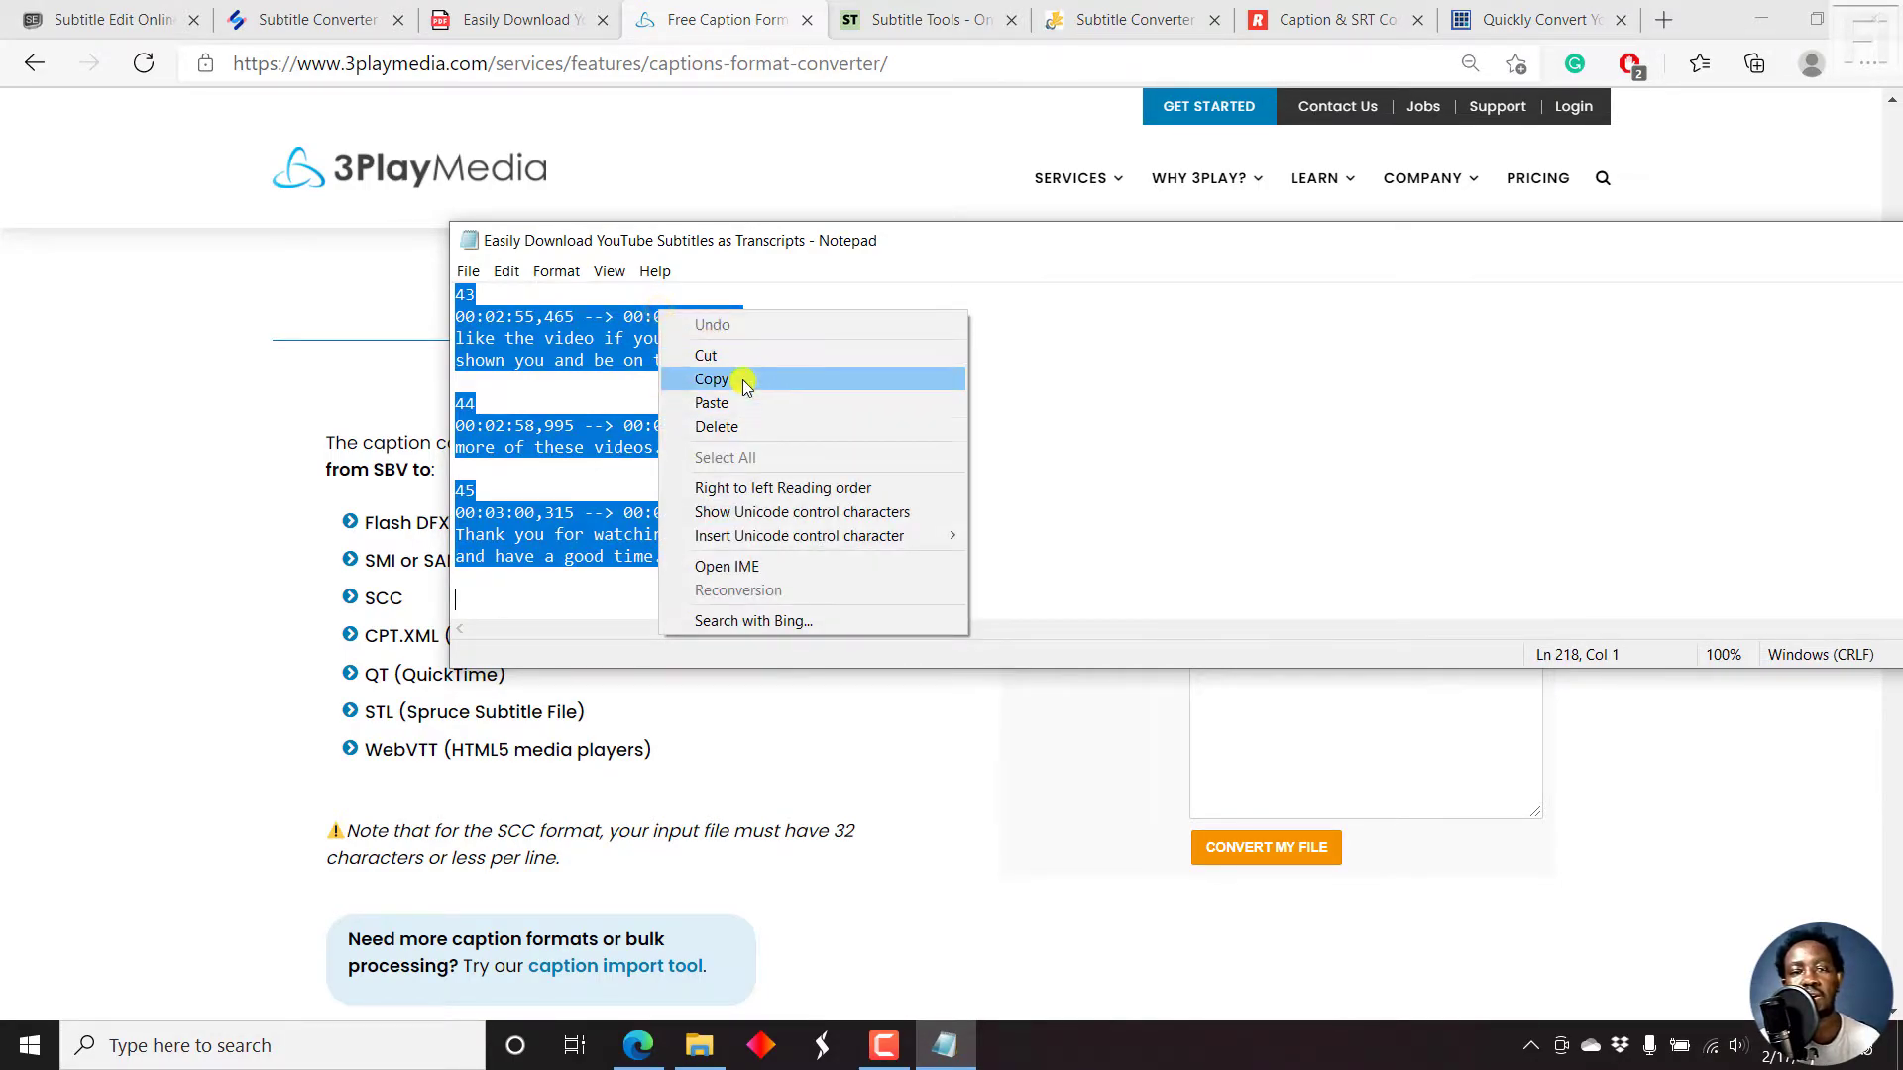
{"action": "left_click", "coordinate": [743, 384]}
{"action": "left_click", "coordinate": [693, 12]}
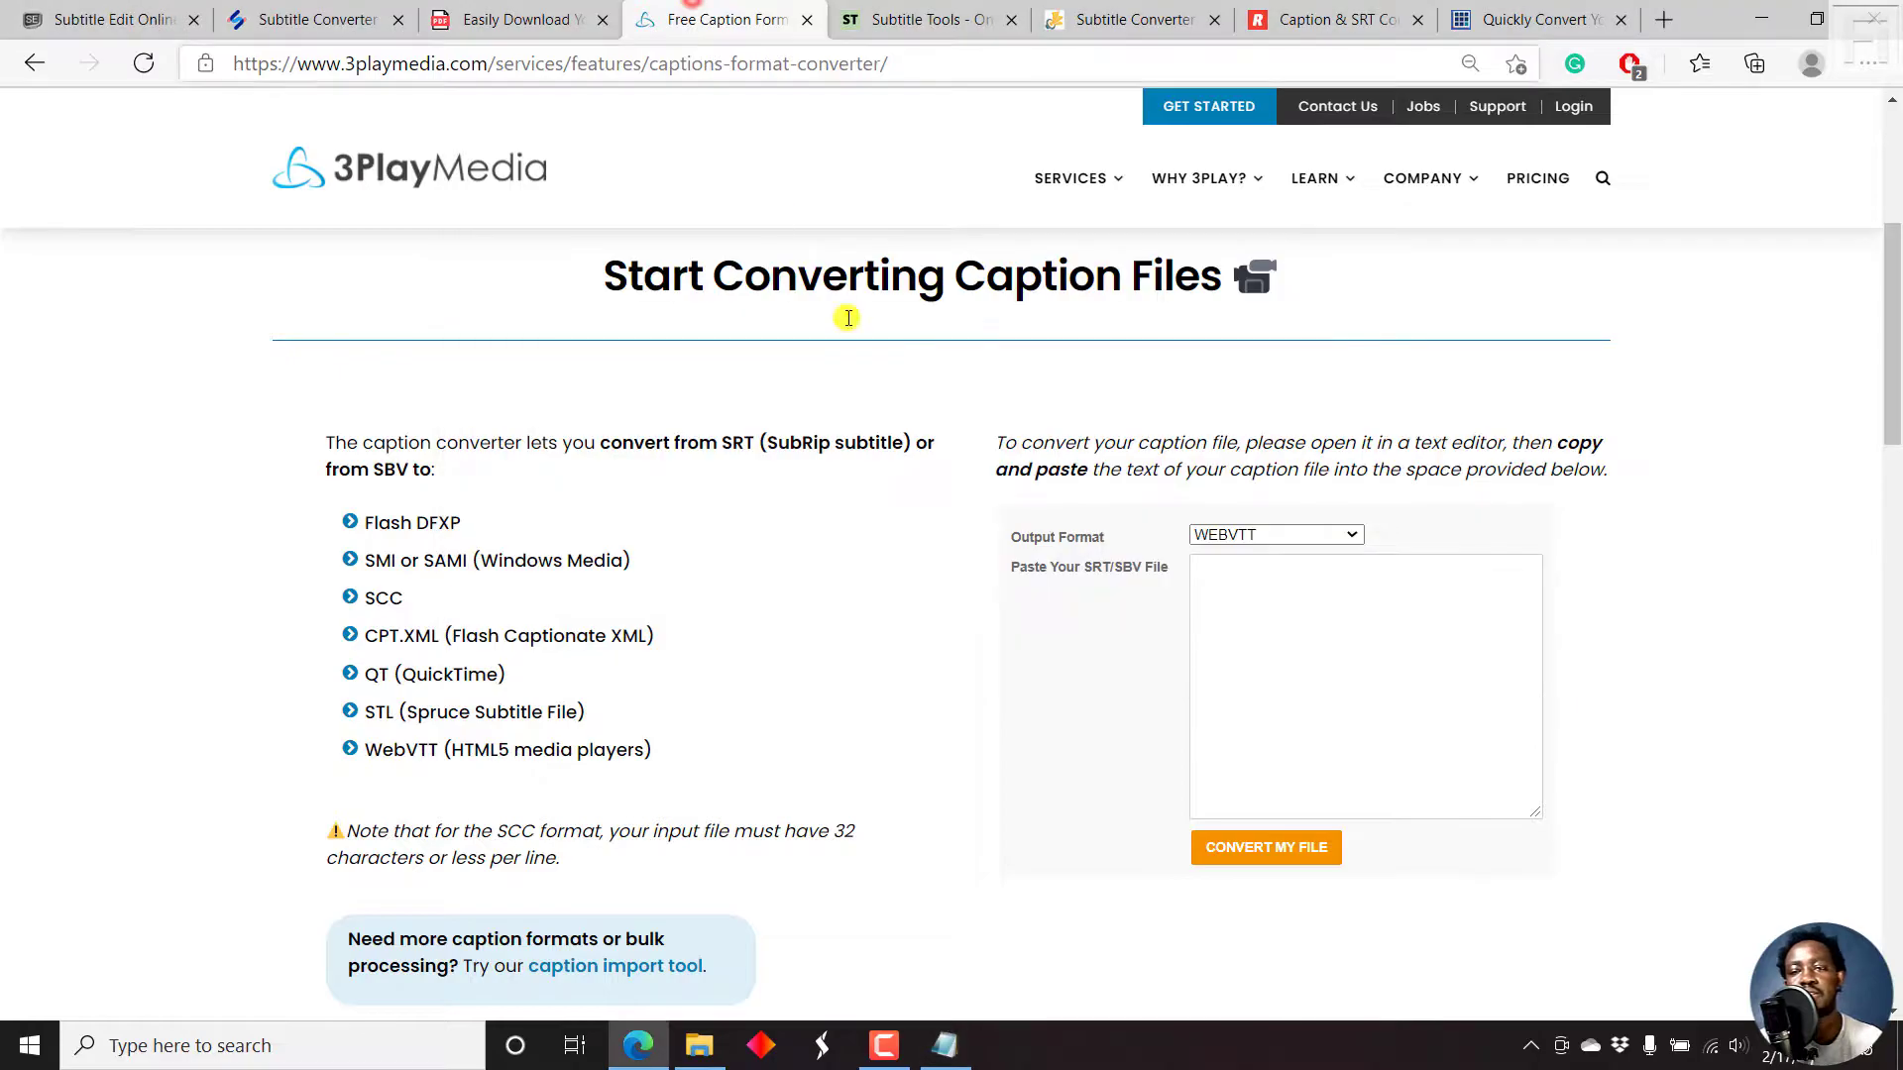
Paste the copied SRT text into the caption converter, enlarge the text area and convert it to WEBVTT.
{"action": "left_click", "coordinate": [1251, 632]}
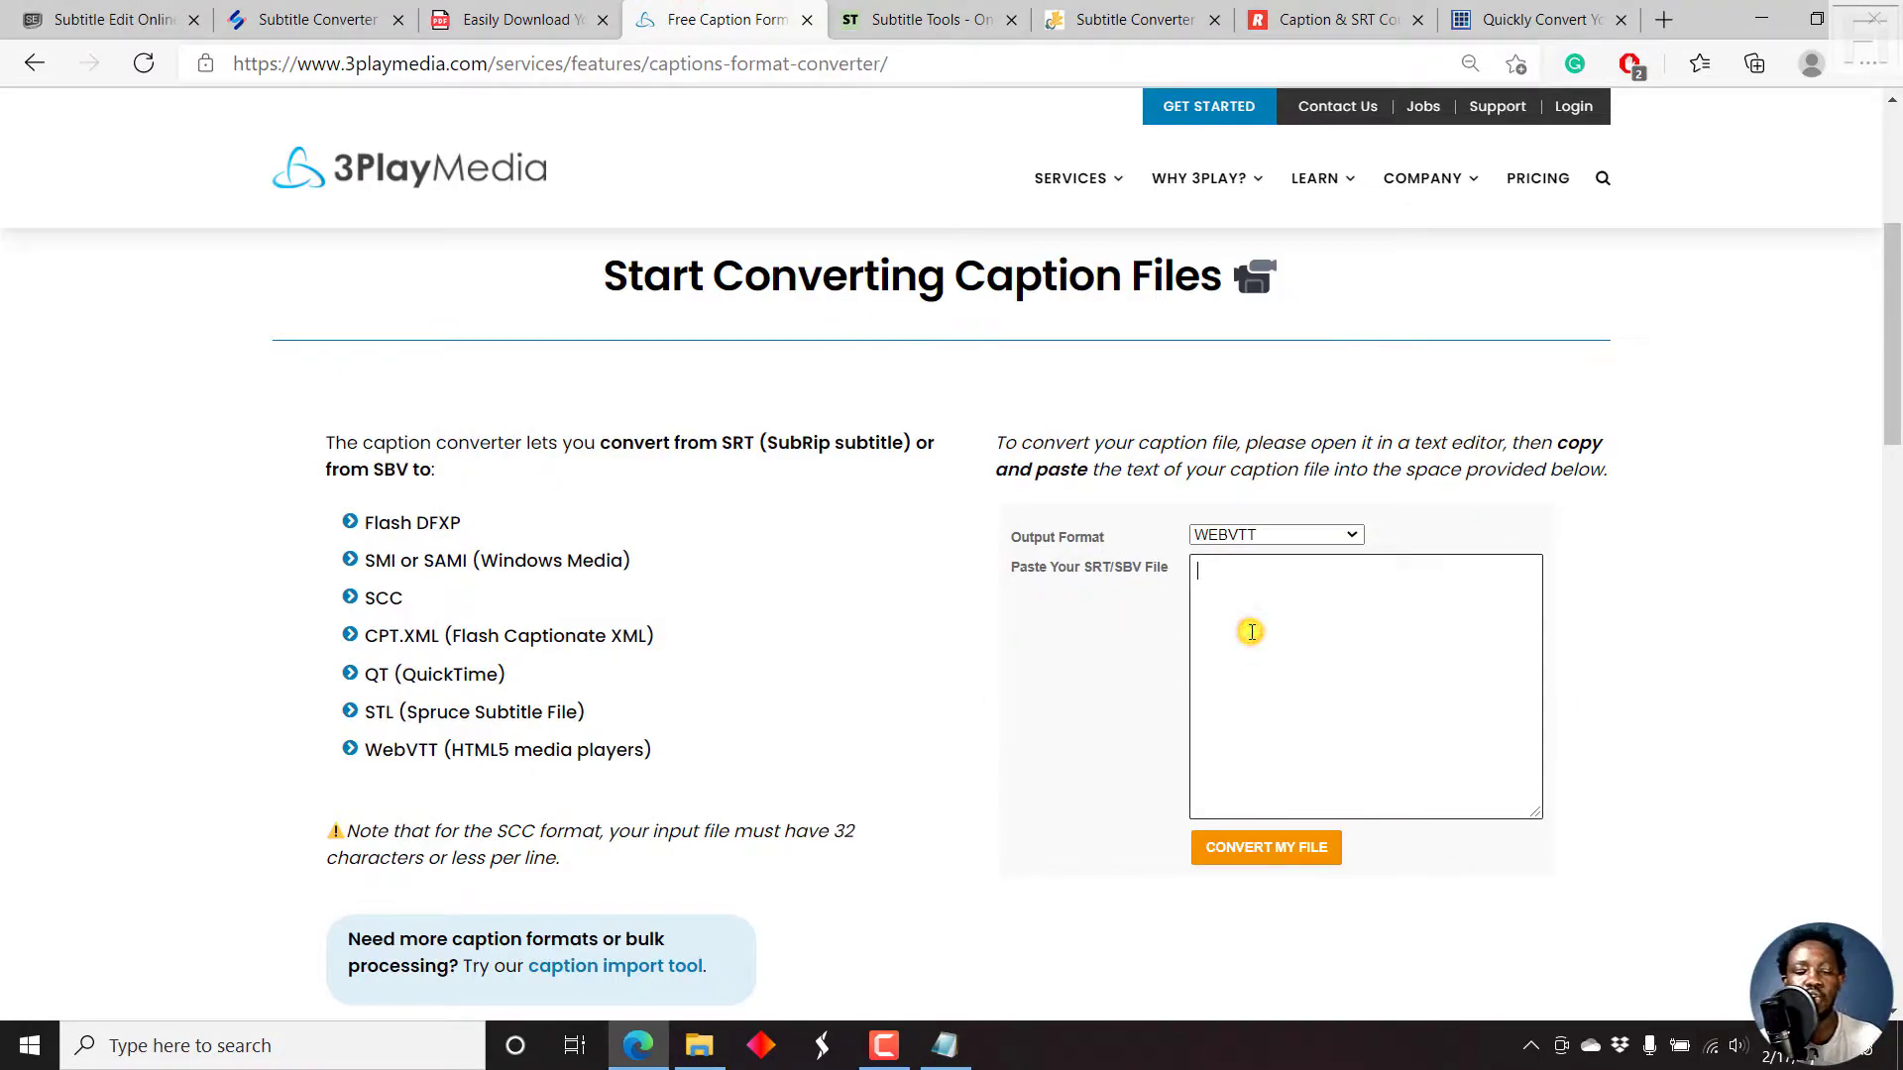
{"action": "key", "text": "ctrl+v"}
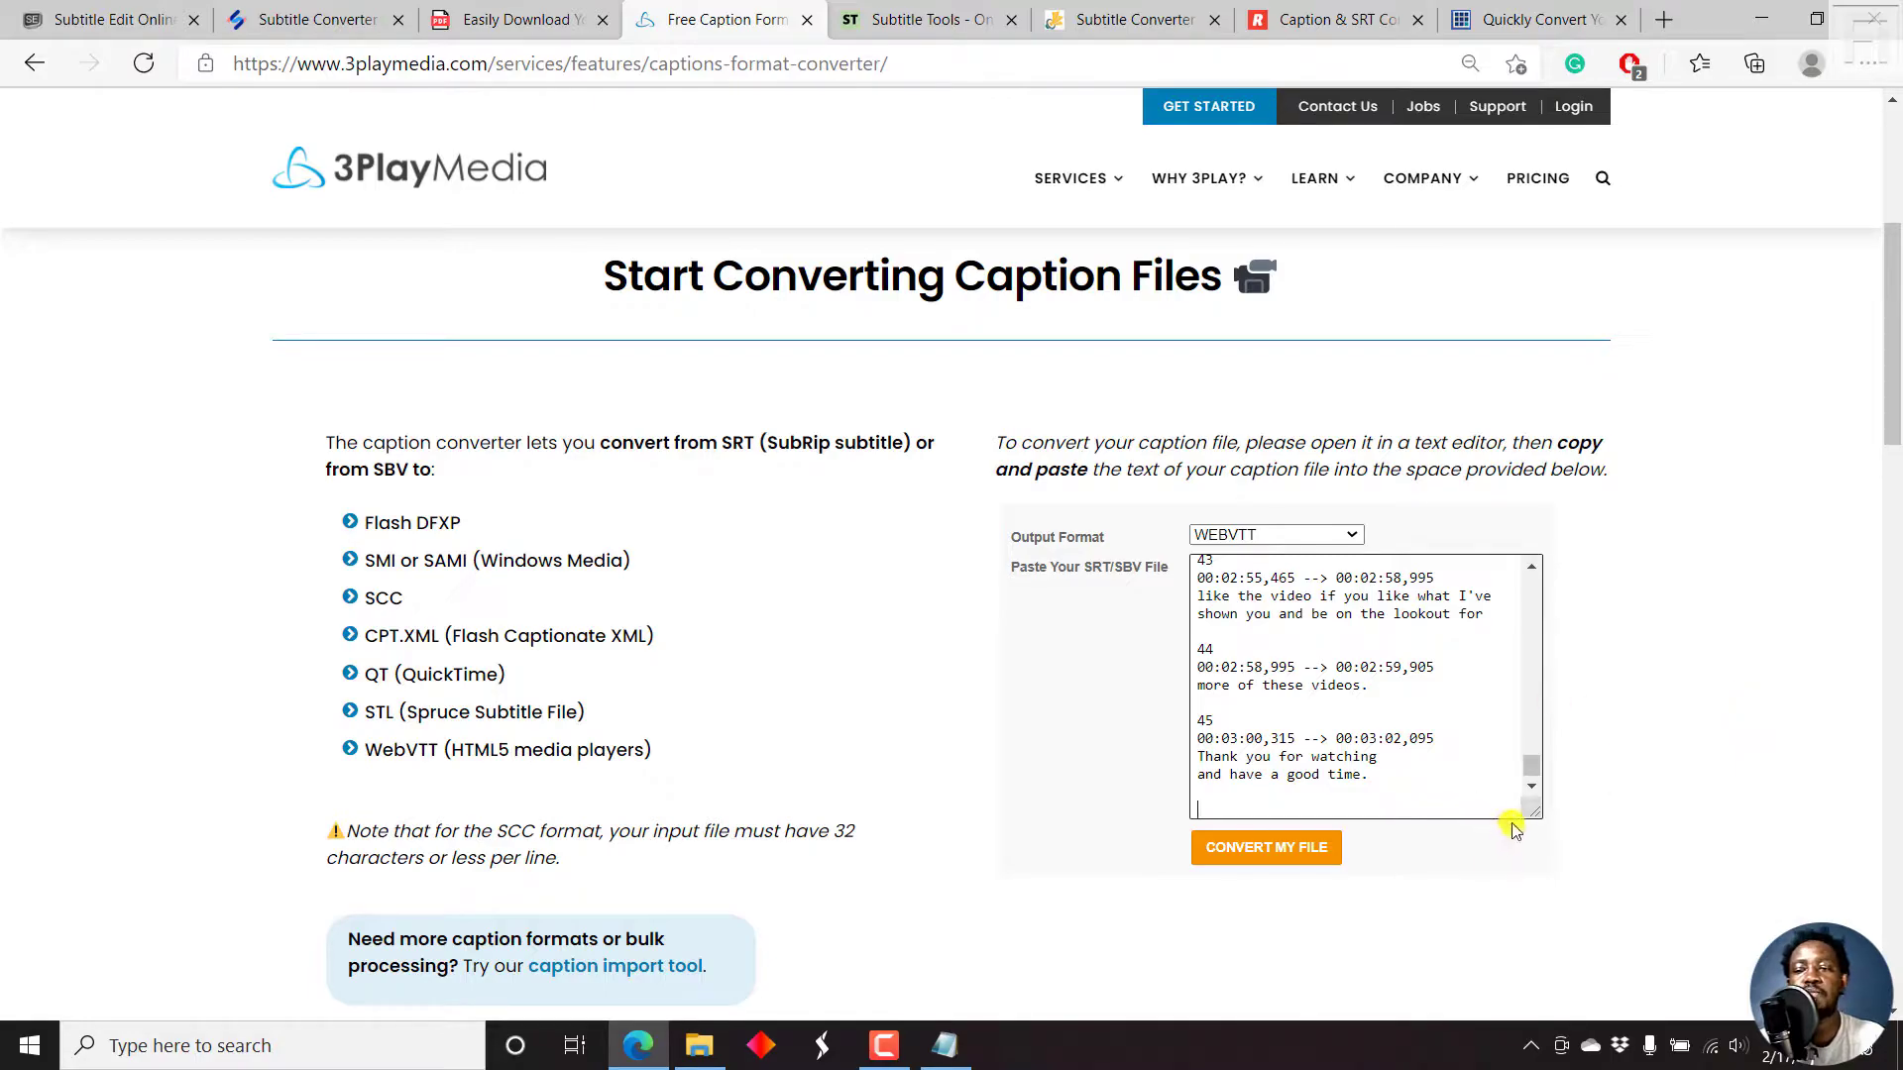
{"action": "left_click_drag", "start_coordinate": [1529, 814], "coordinate": [1608, 774]}
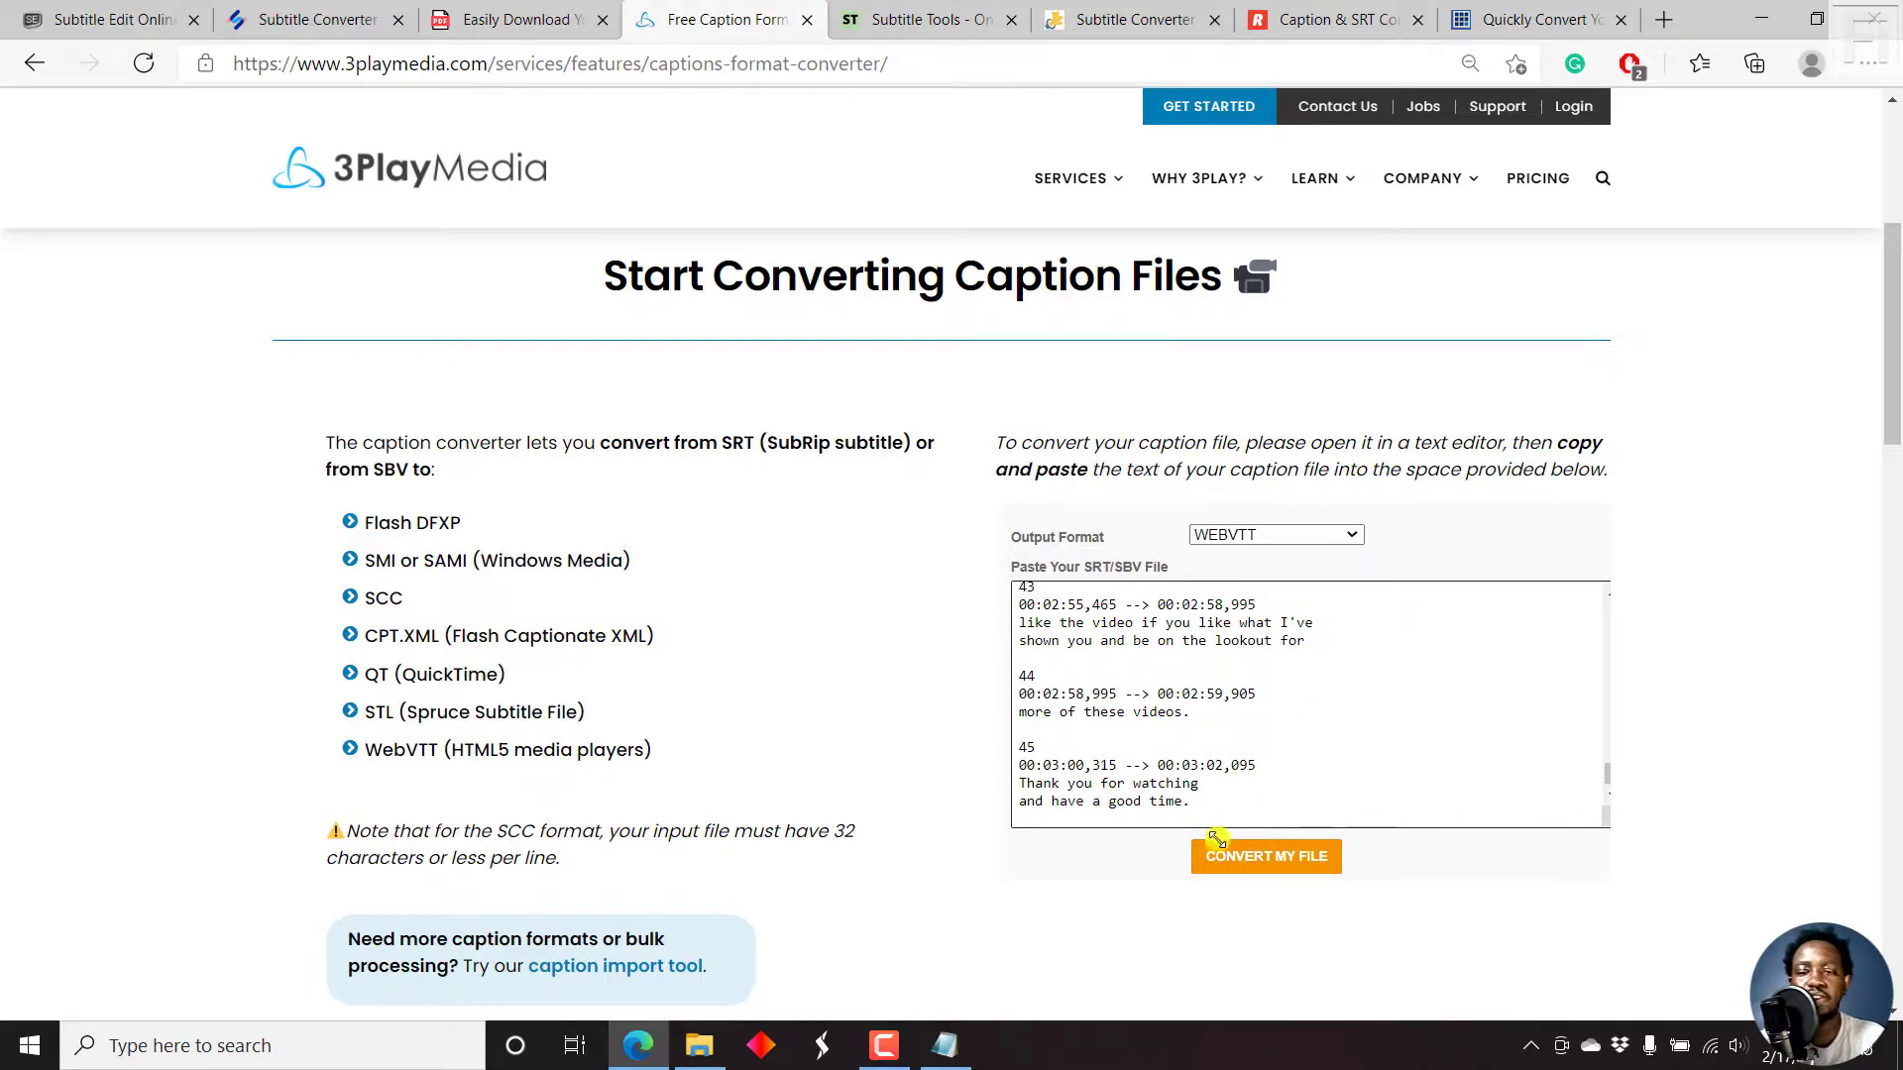
{"action": "left_click", "coordinate": [1262, 856]}
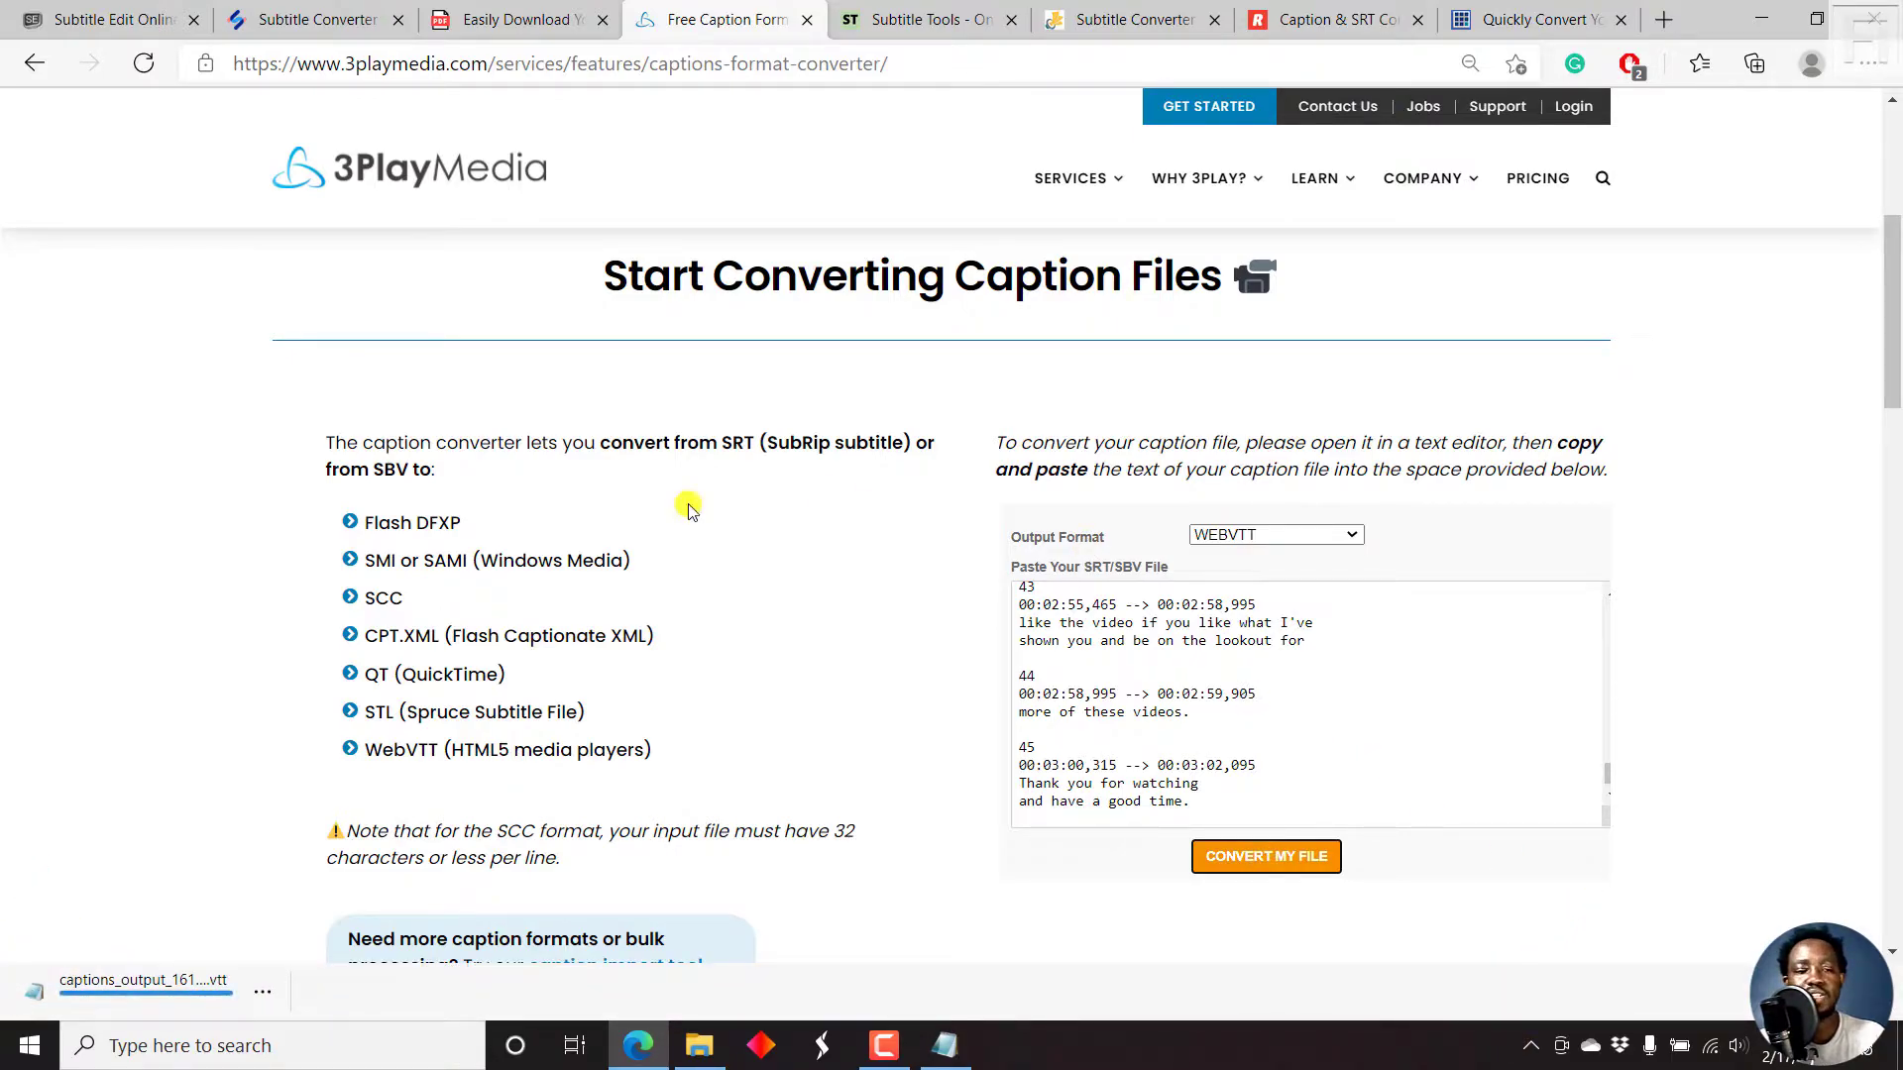
Open the downloaded captions_output VTT file in a maximized Notepad window, review its cues, and minimize it.
{"action": "left_click", "coordinate": [191, 984]}
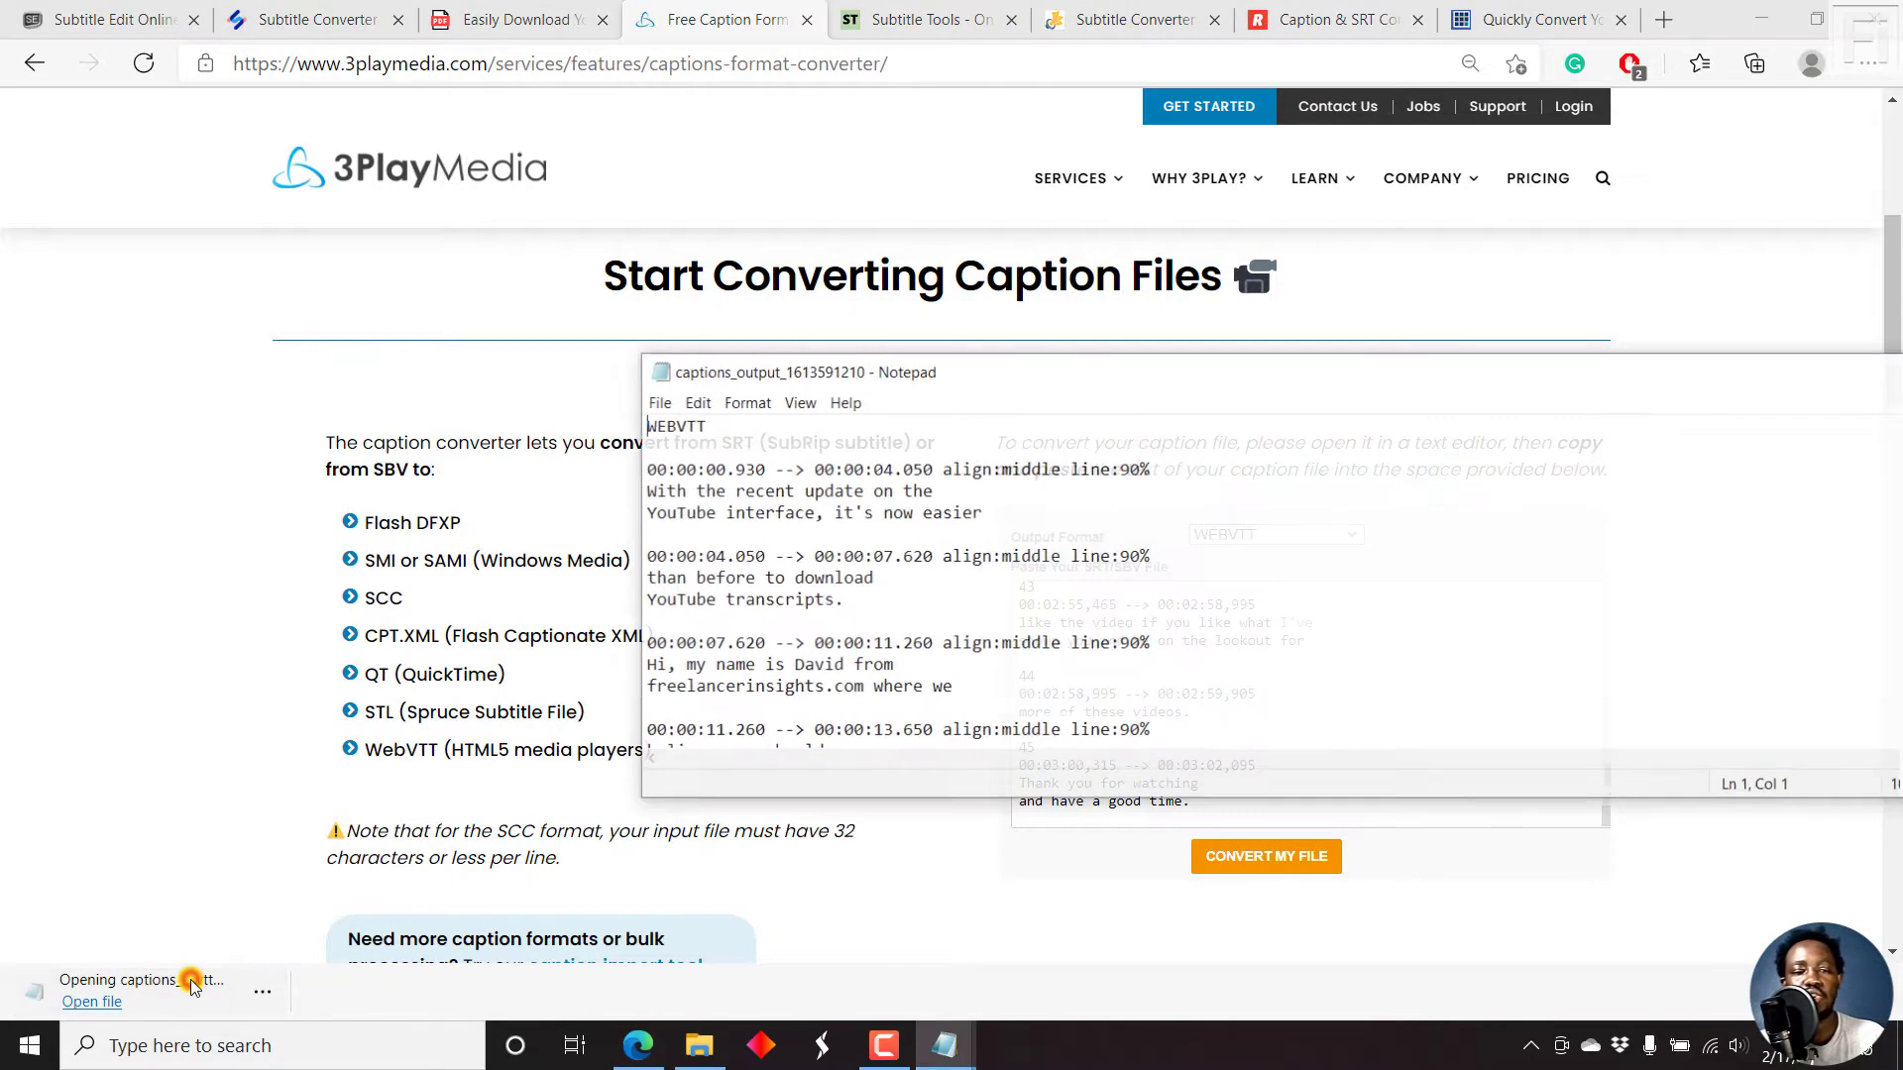
{"action": "double_click", "coordinate": [960, 374]}
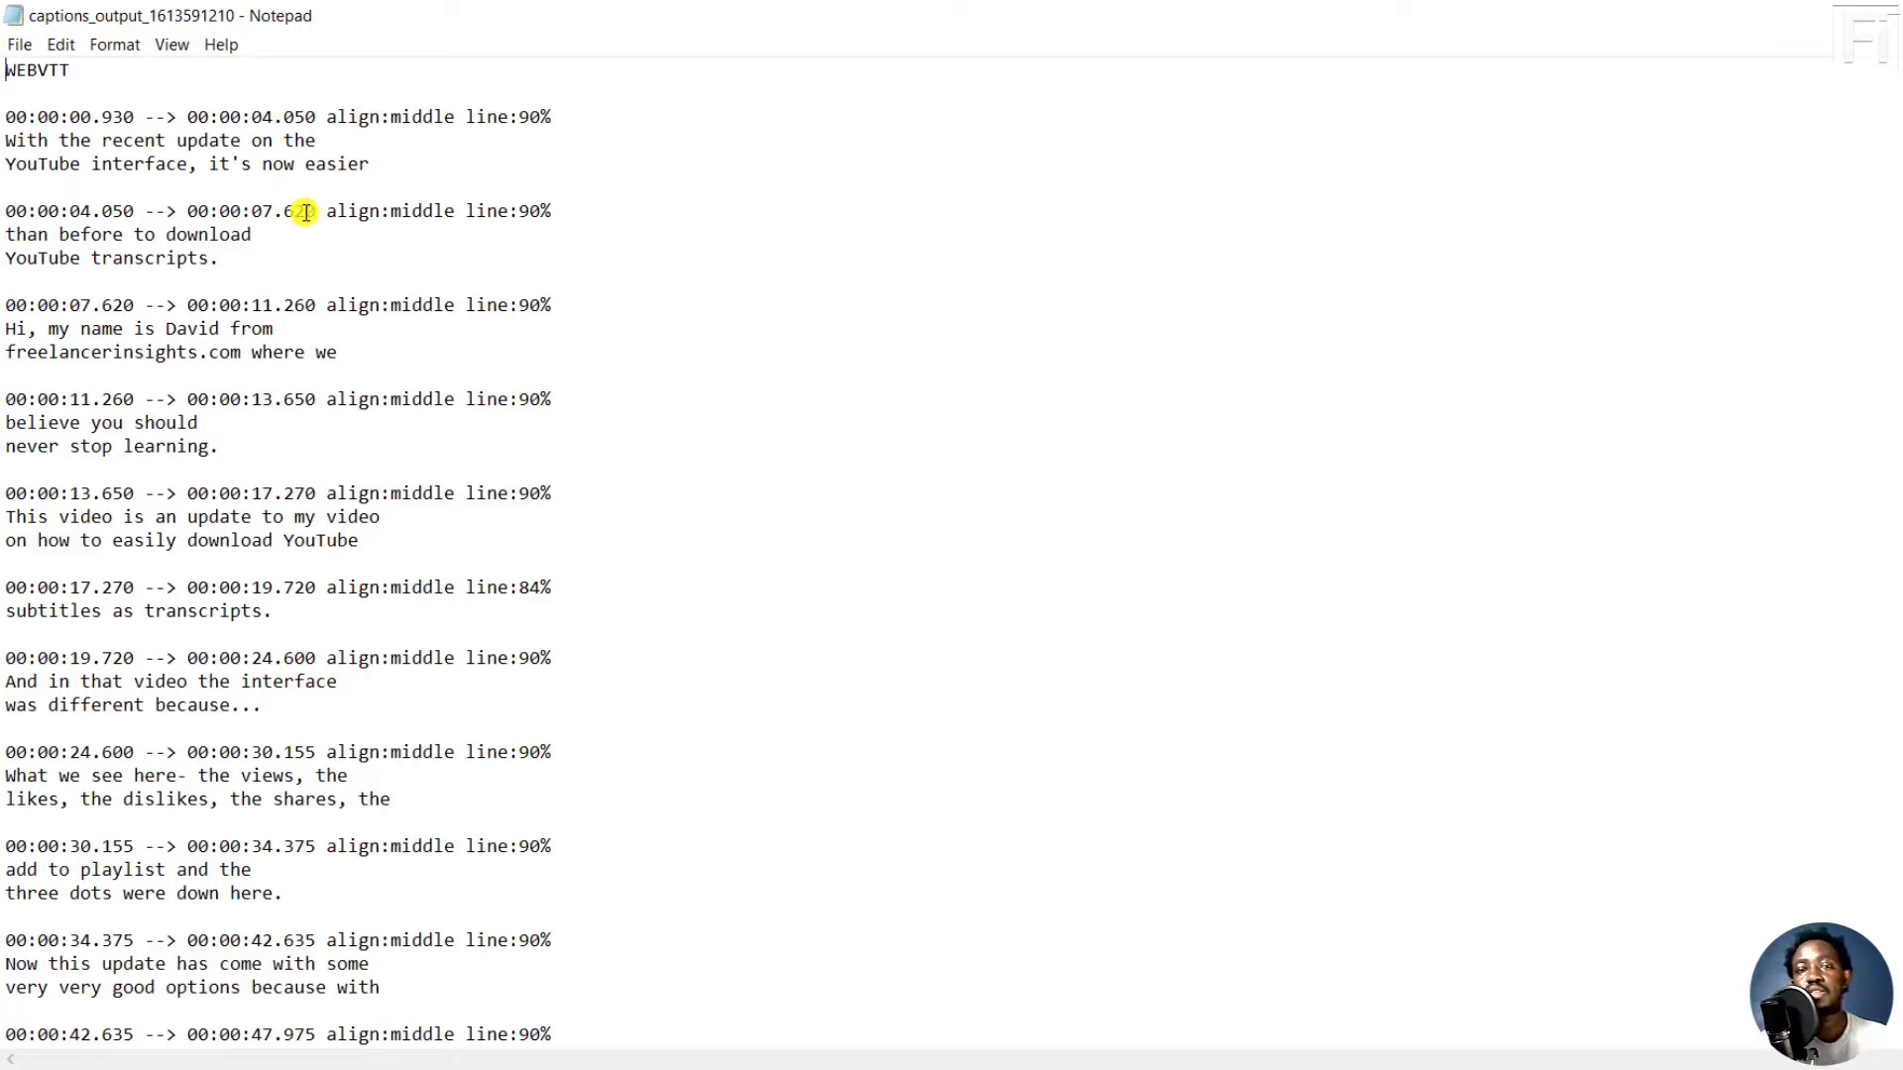
{"action": "left_click", "coordinate": [329, 117]}
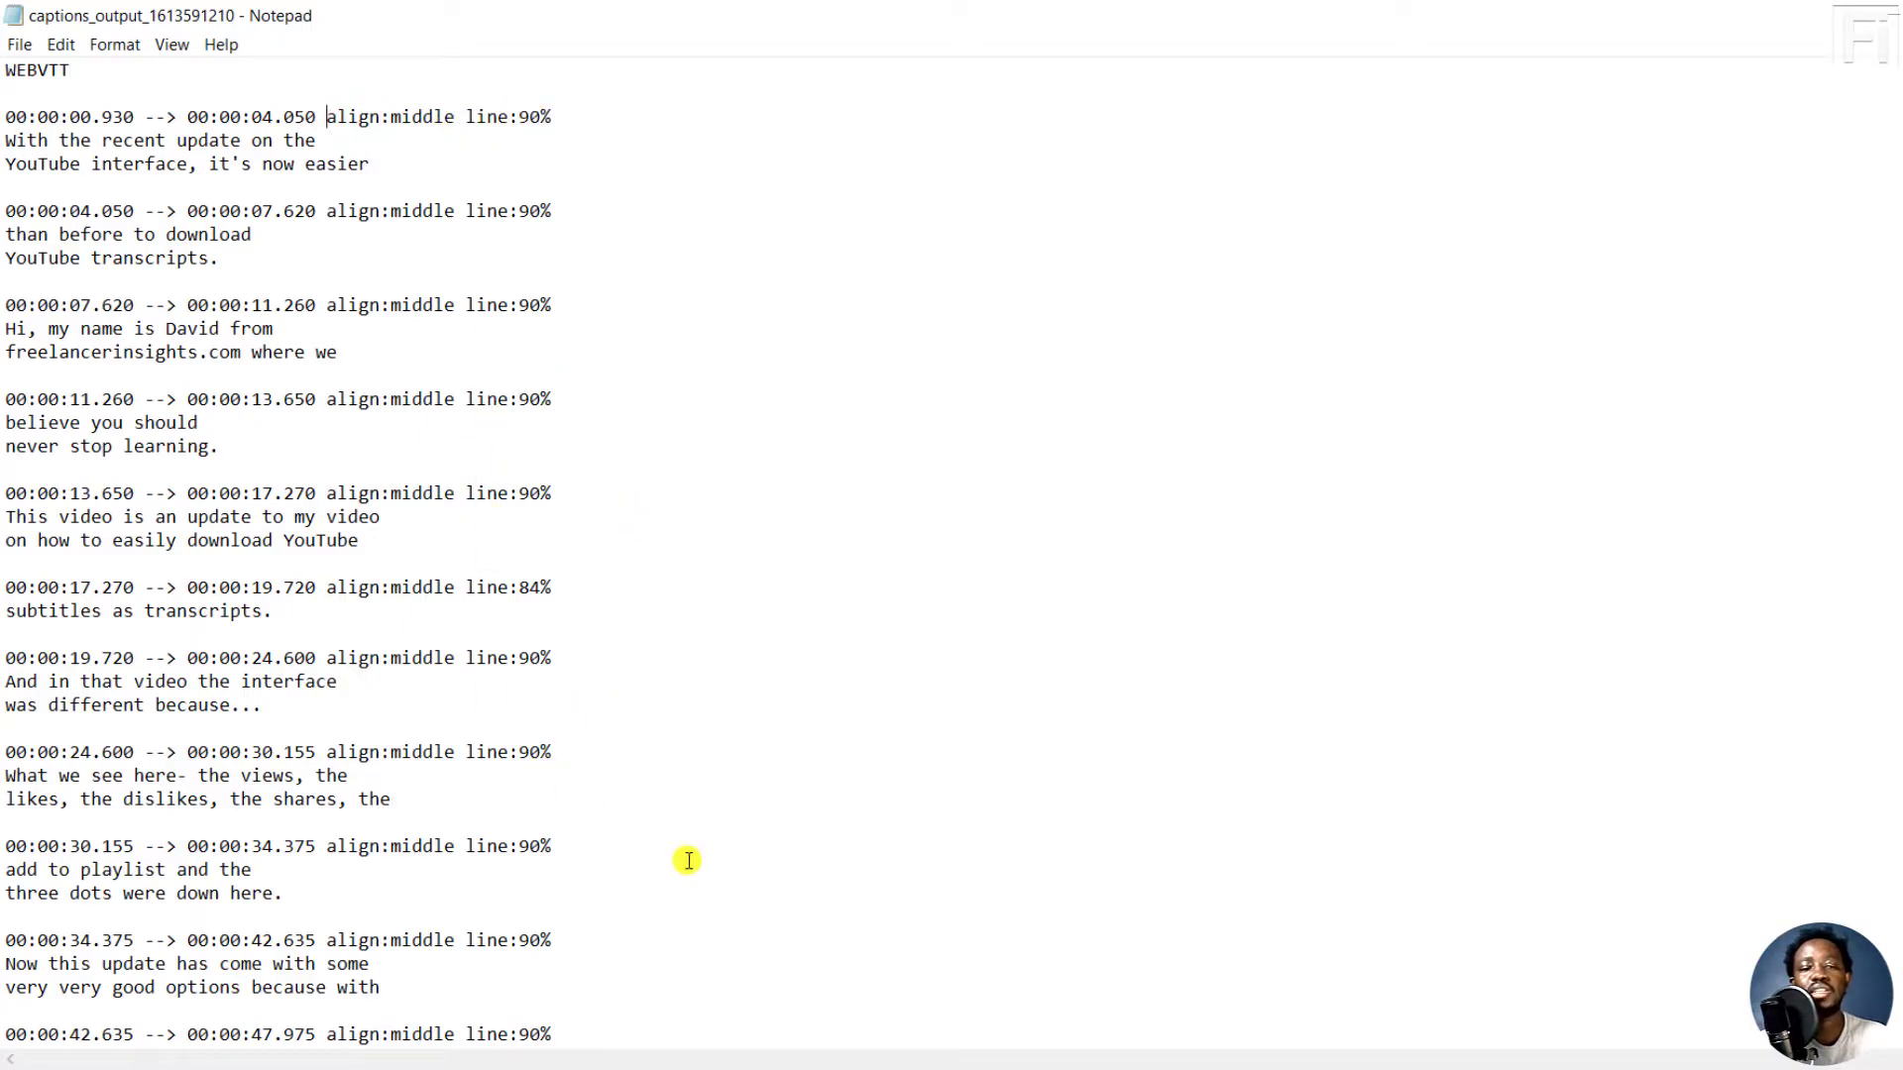
{"action": "left_click_drag", "start_coordinate": [1895, 182], "coordinate": [1895, 461]}
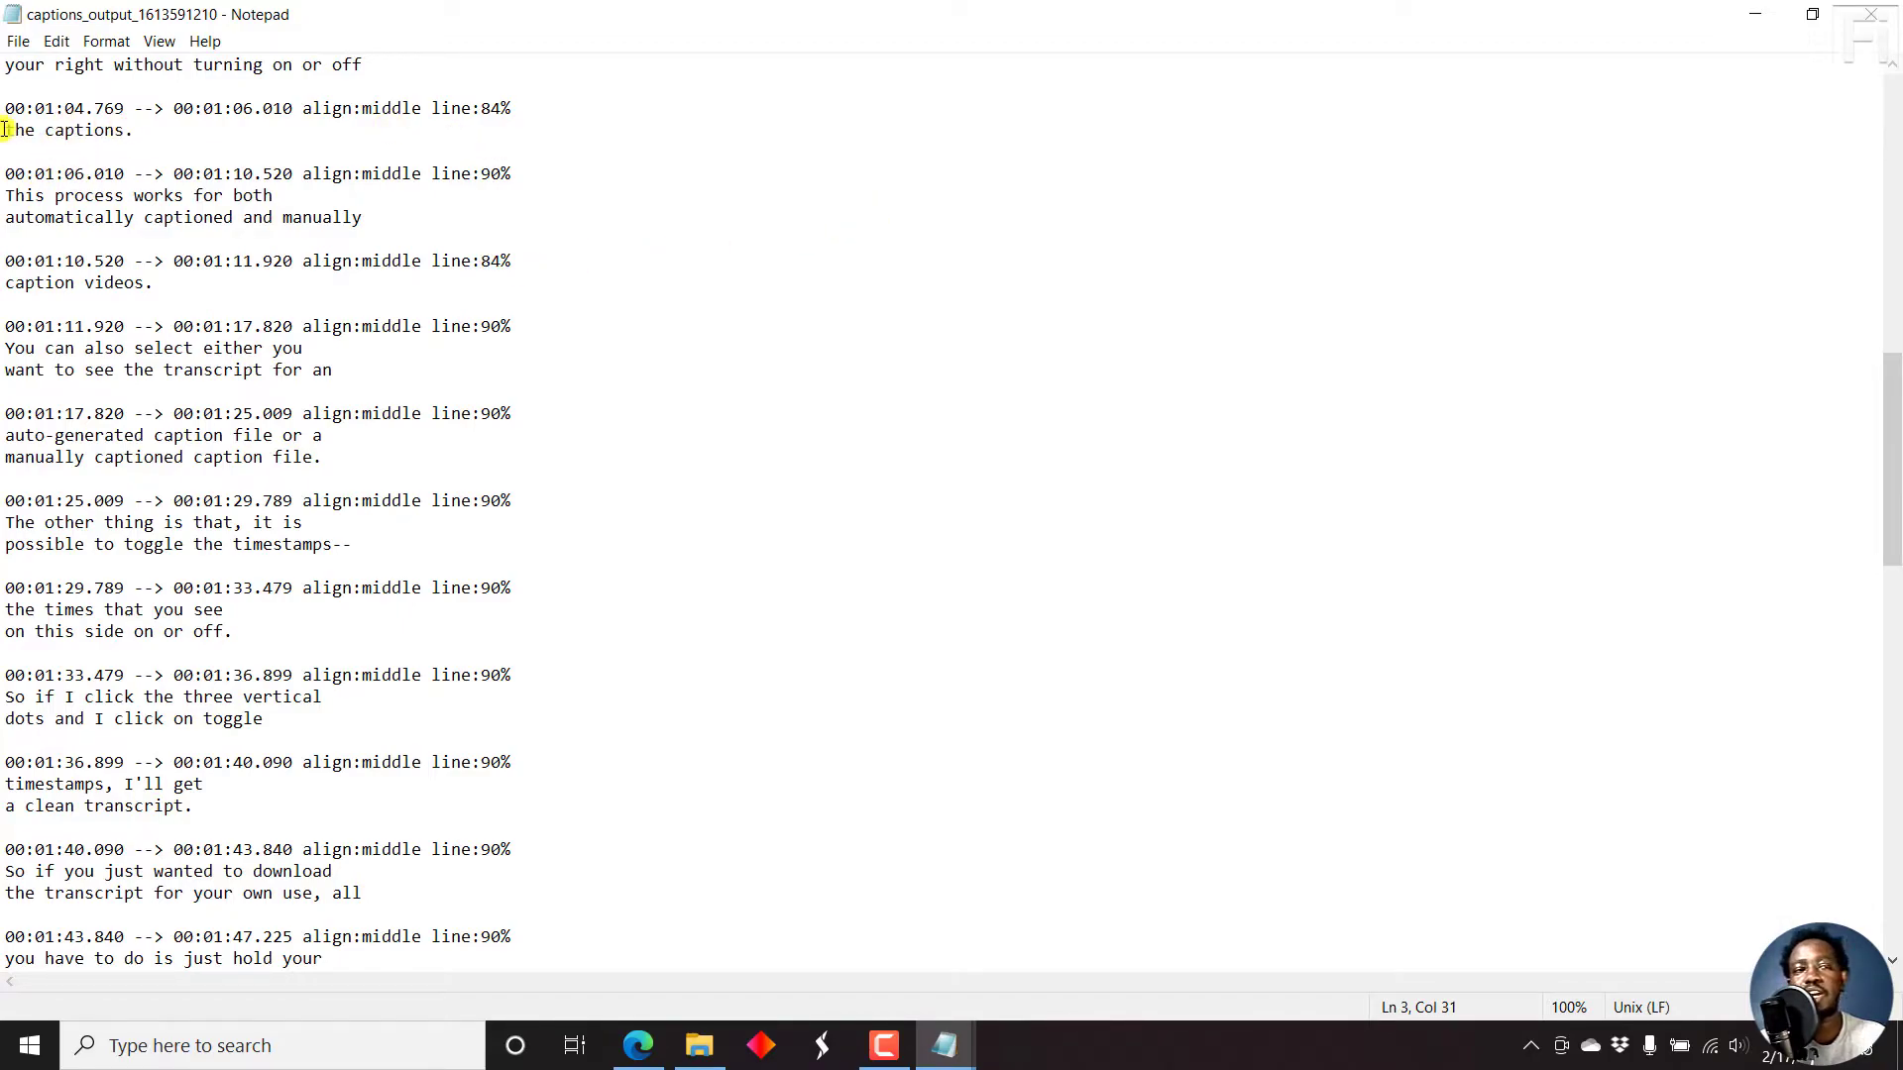
{"action": "left_click_drag", "start_coordinate": [1895, 396], "coordinate": [1883, 495]}
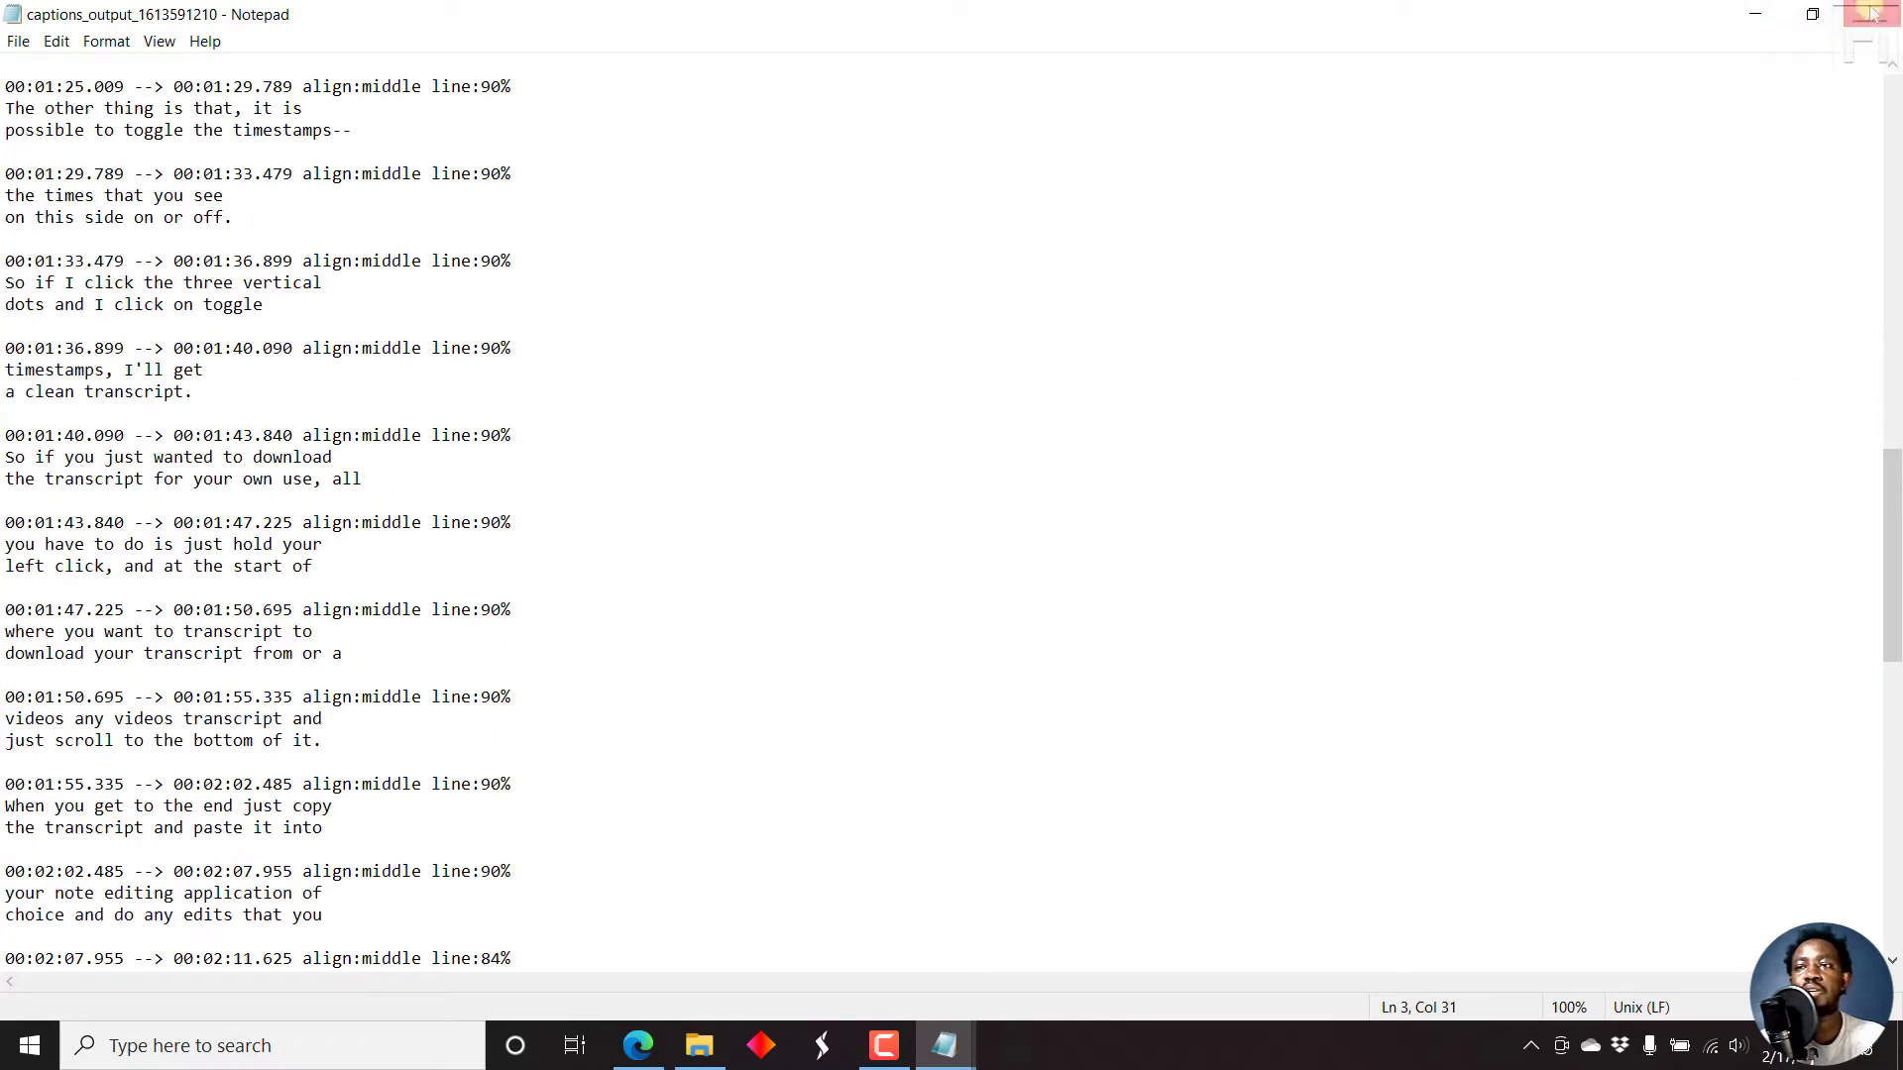
{"action": "left_click", "coordinate": [1755, 14]}
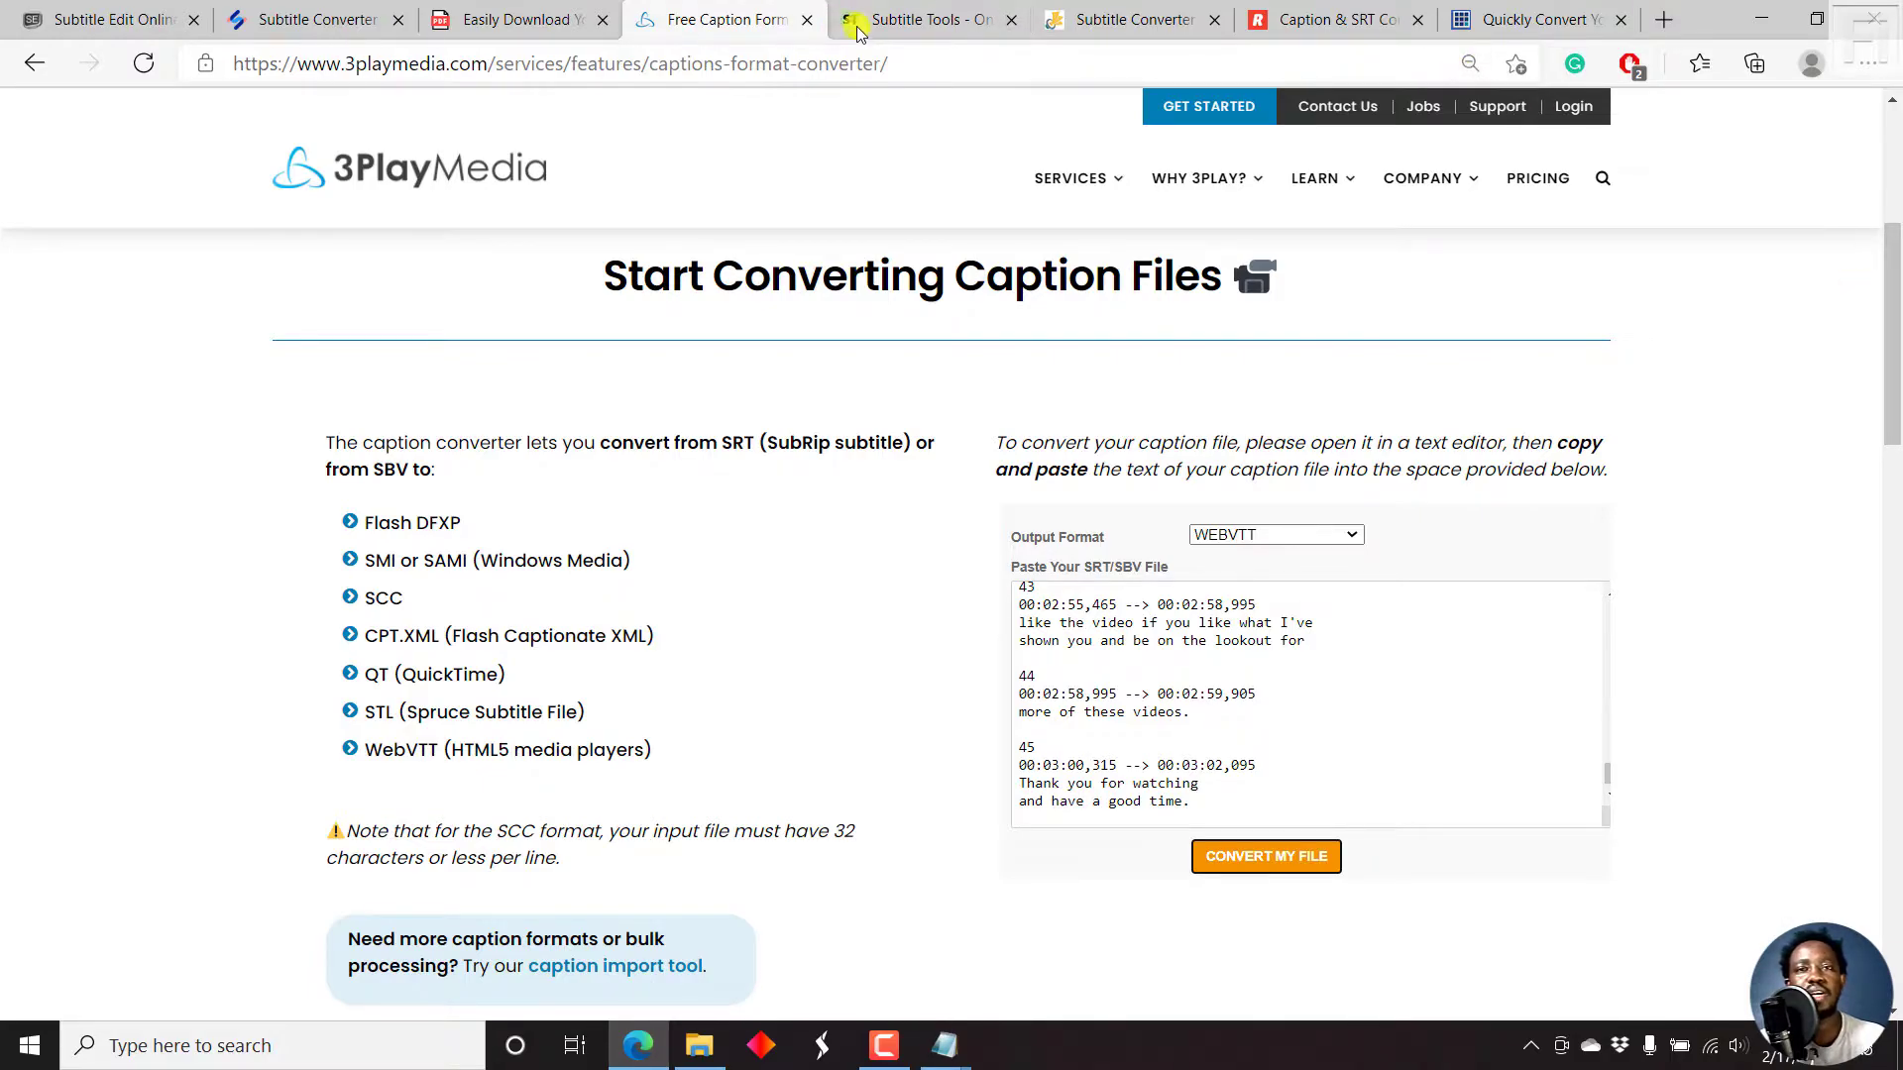
Switch to the Subtitle Tools site and look over its converters and its syncing, cleaning and other tools.
{"action": "left_click", "coordinate": [937, 24]}
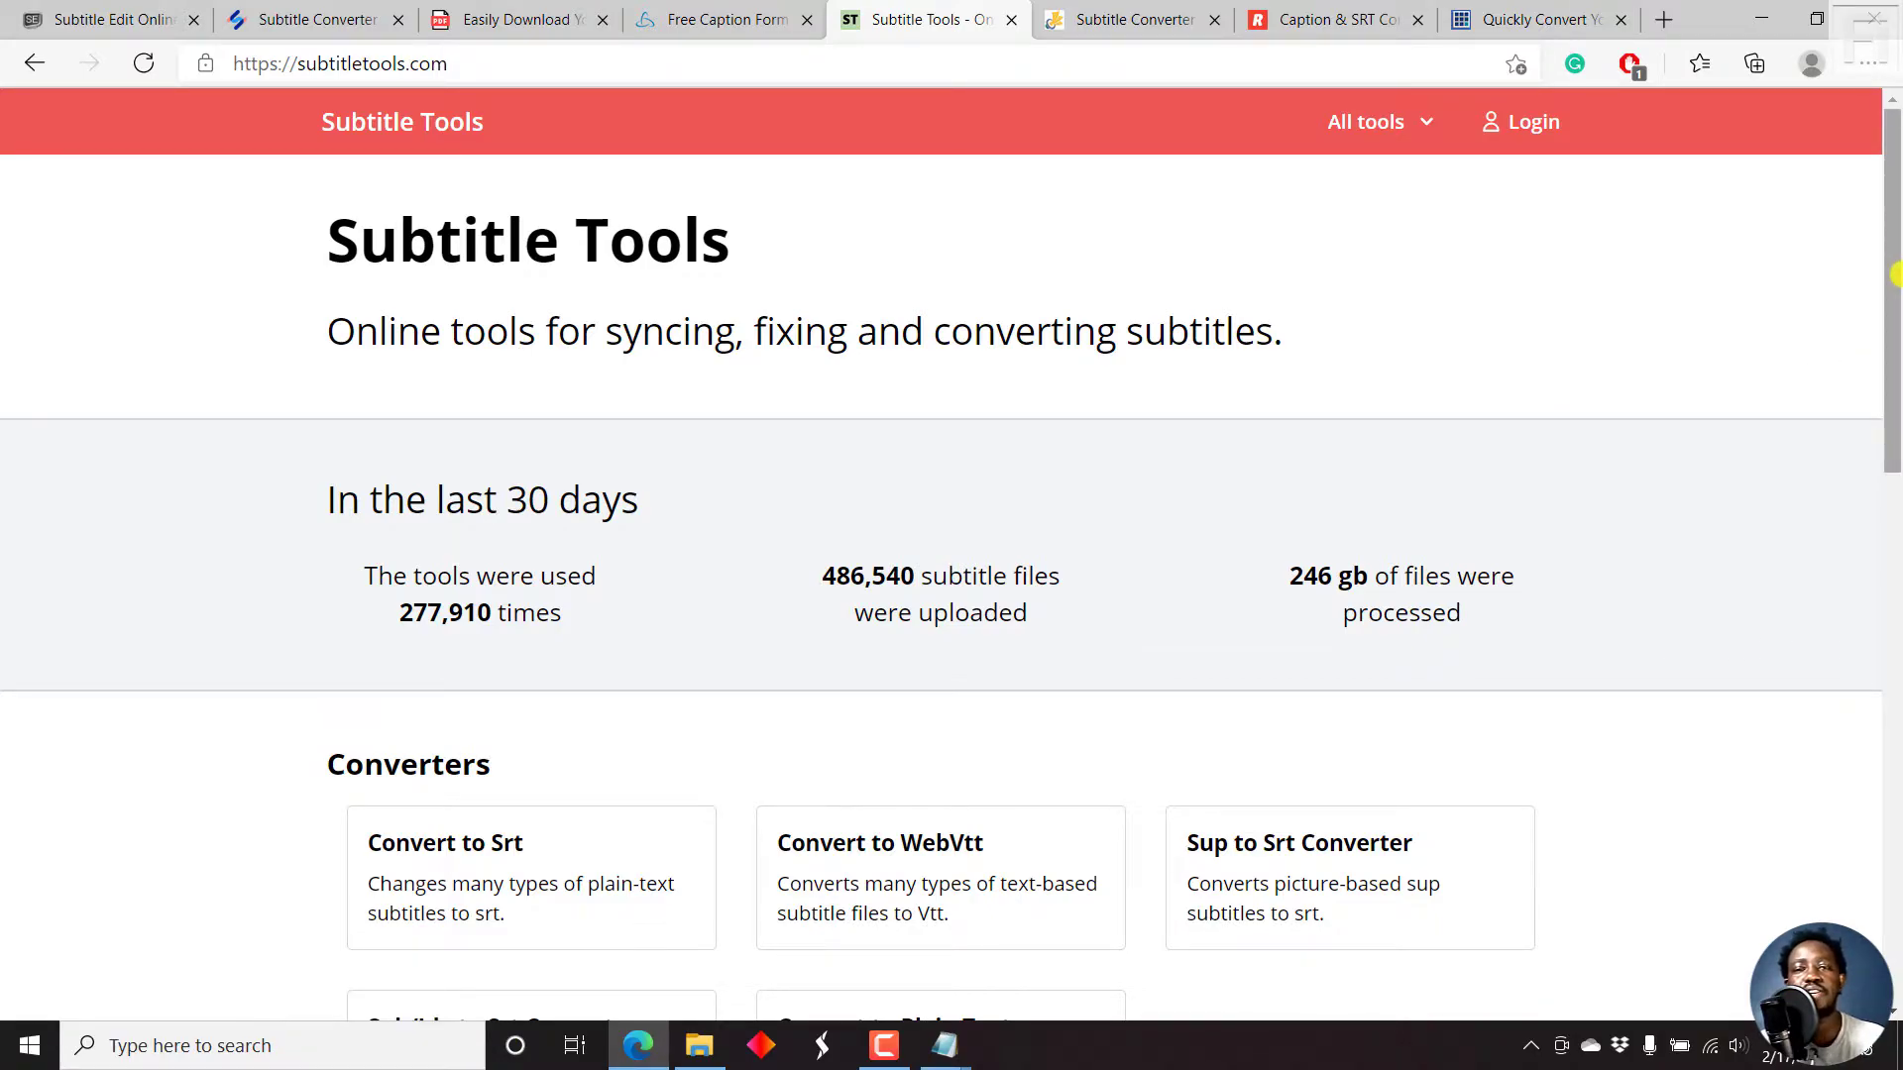
{"action": "left_click_drag", "start_coordinate": [1893, 203], "coordinate": [1894, 428]}
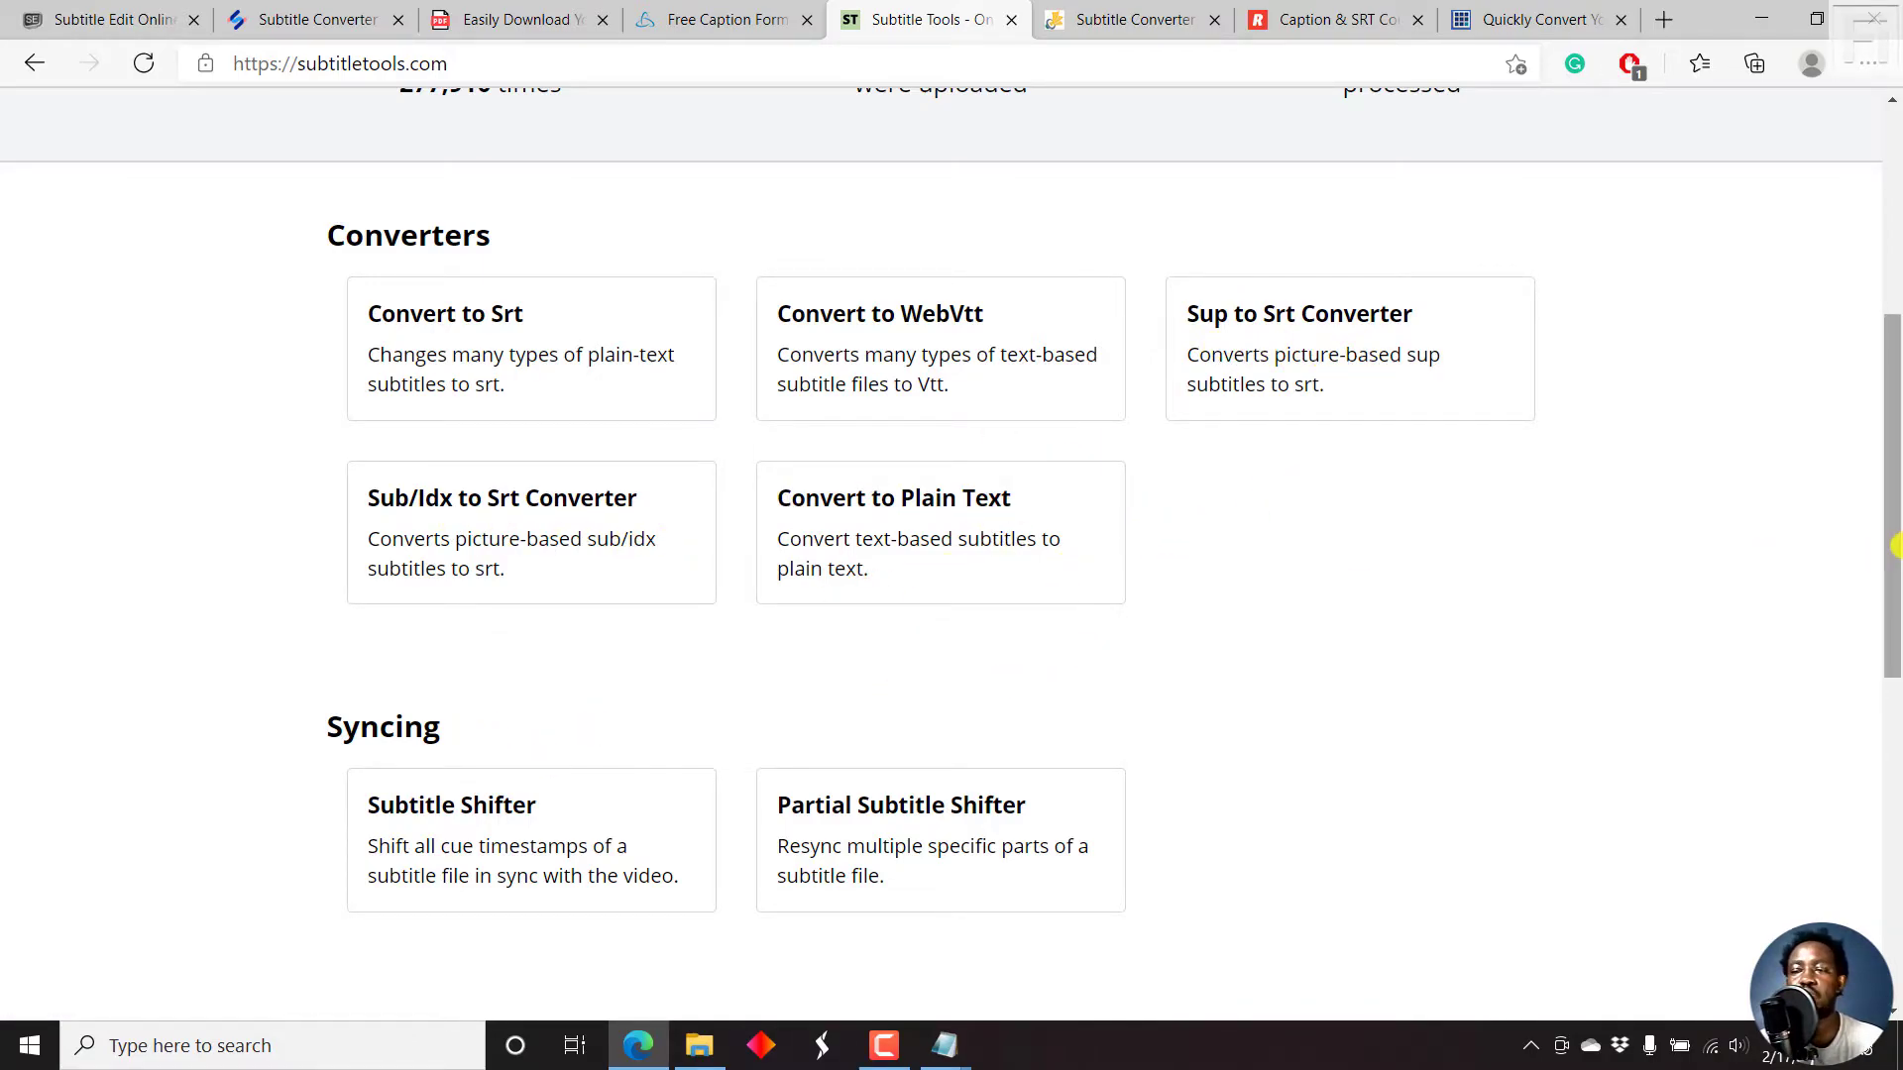
{"action": "left_click_drag", "start_coordinate": [1895, 515], "coordinate": [1894, 692]}
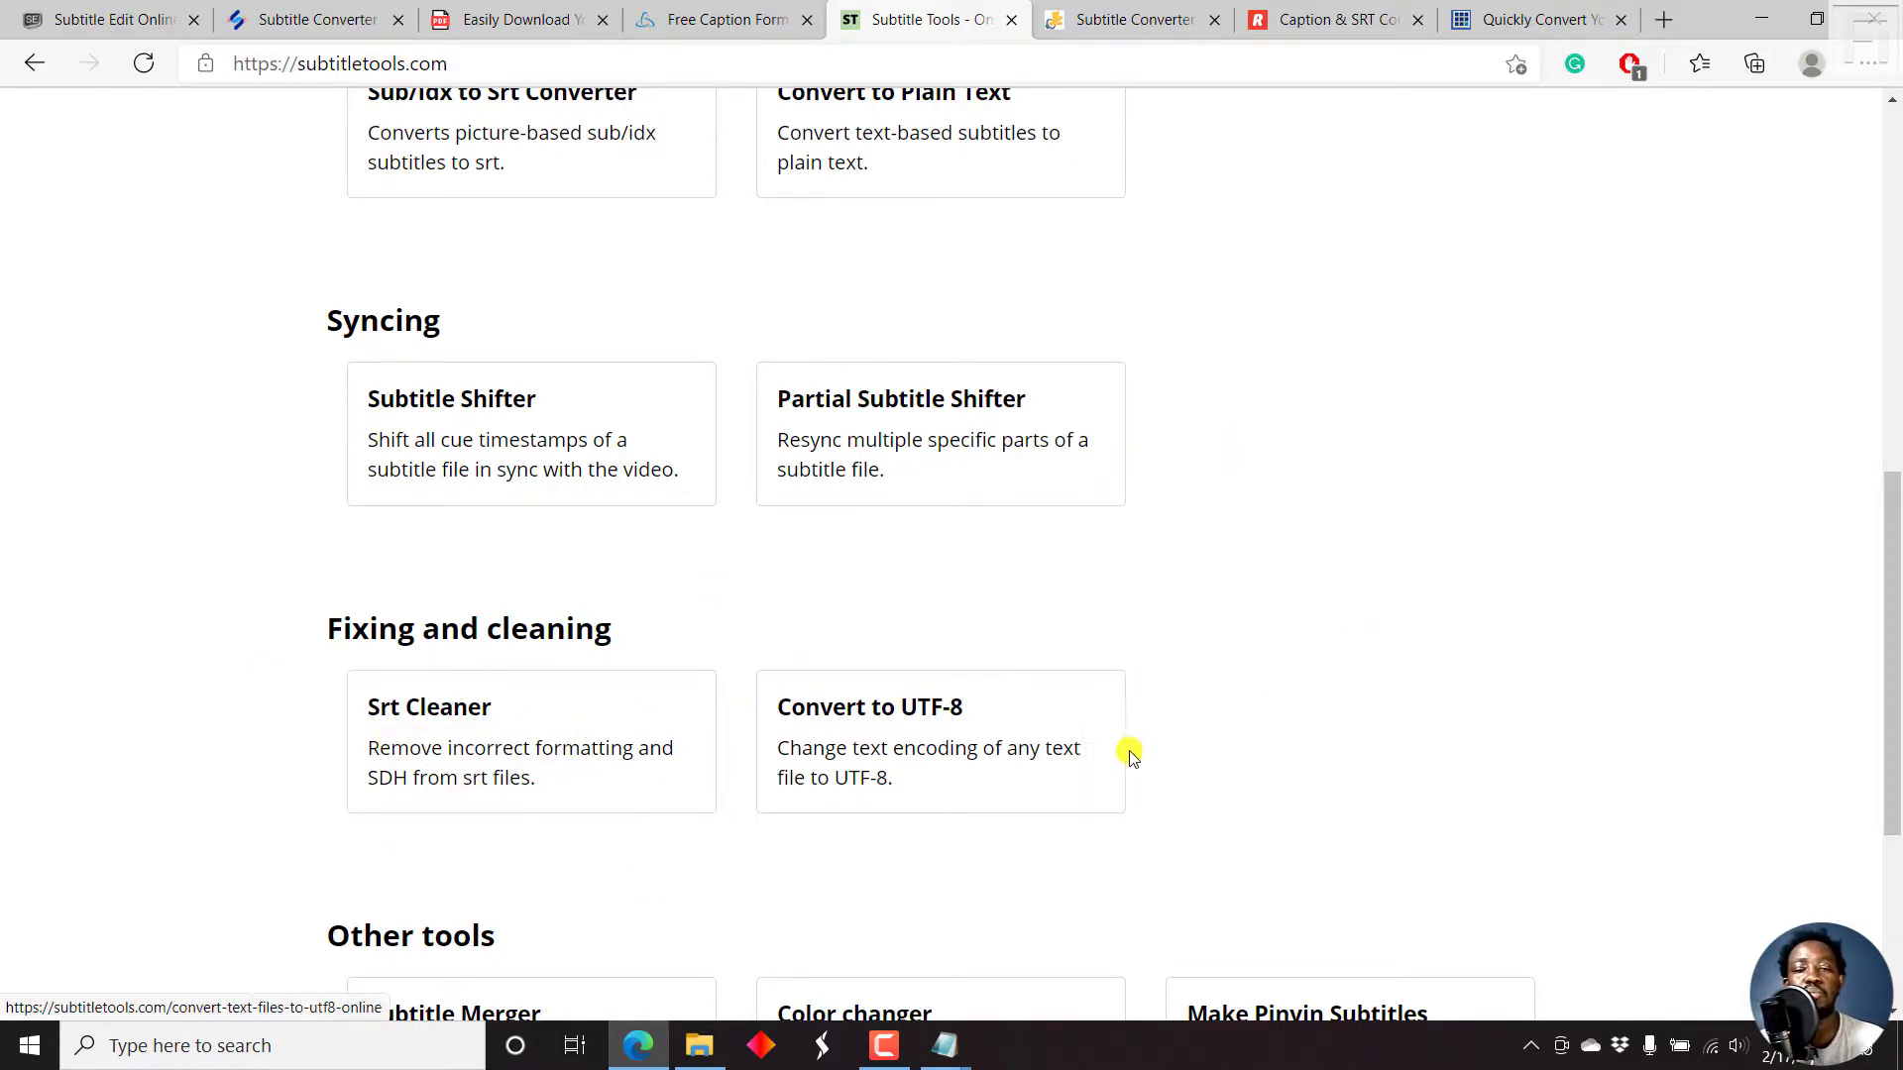
{"action": "left_click_drag", "start_coordinate": [1891, 595], "coordinate": [1895, 719]}
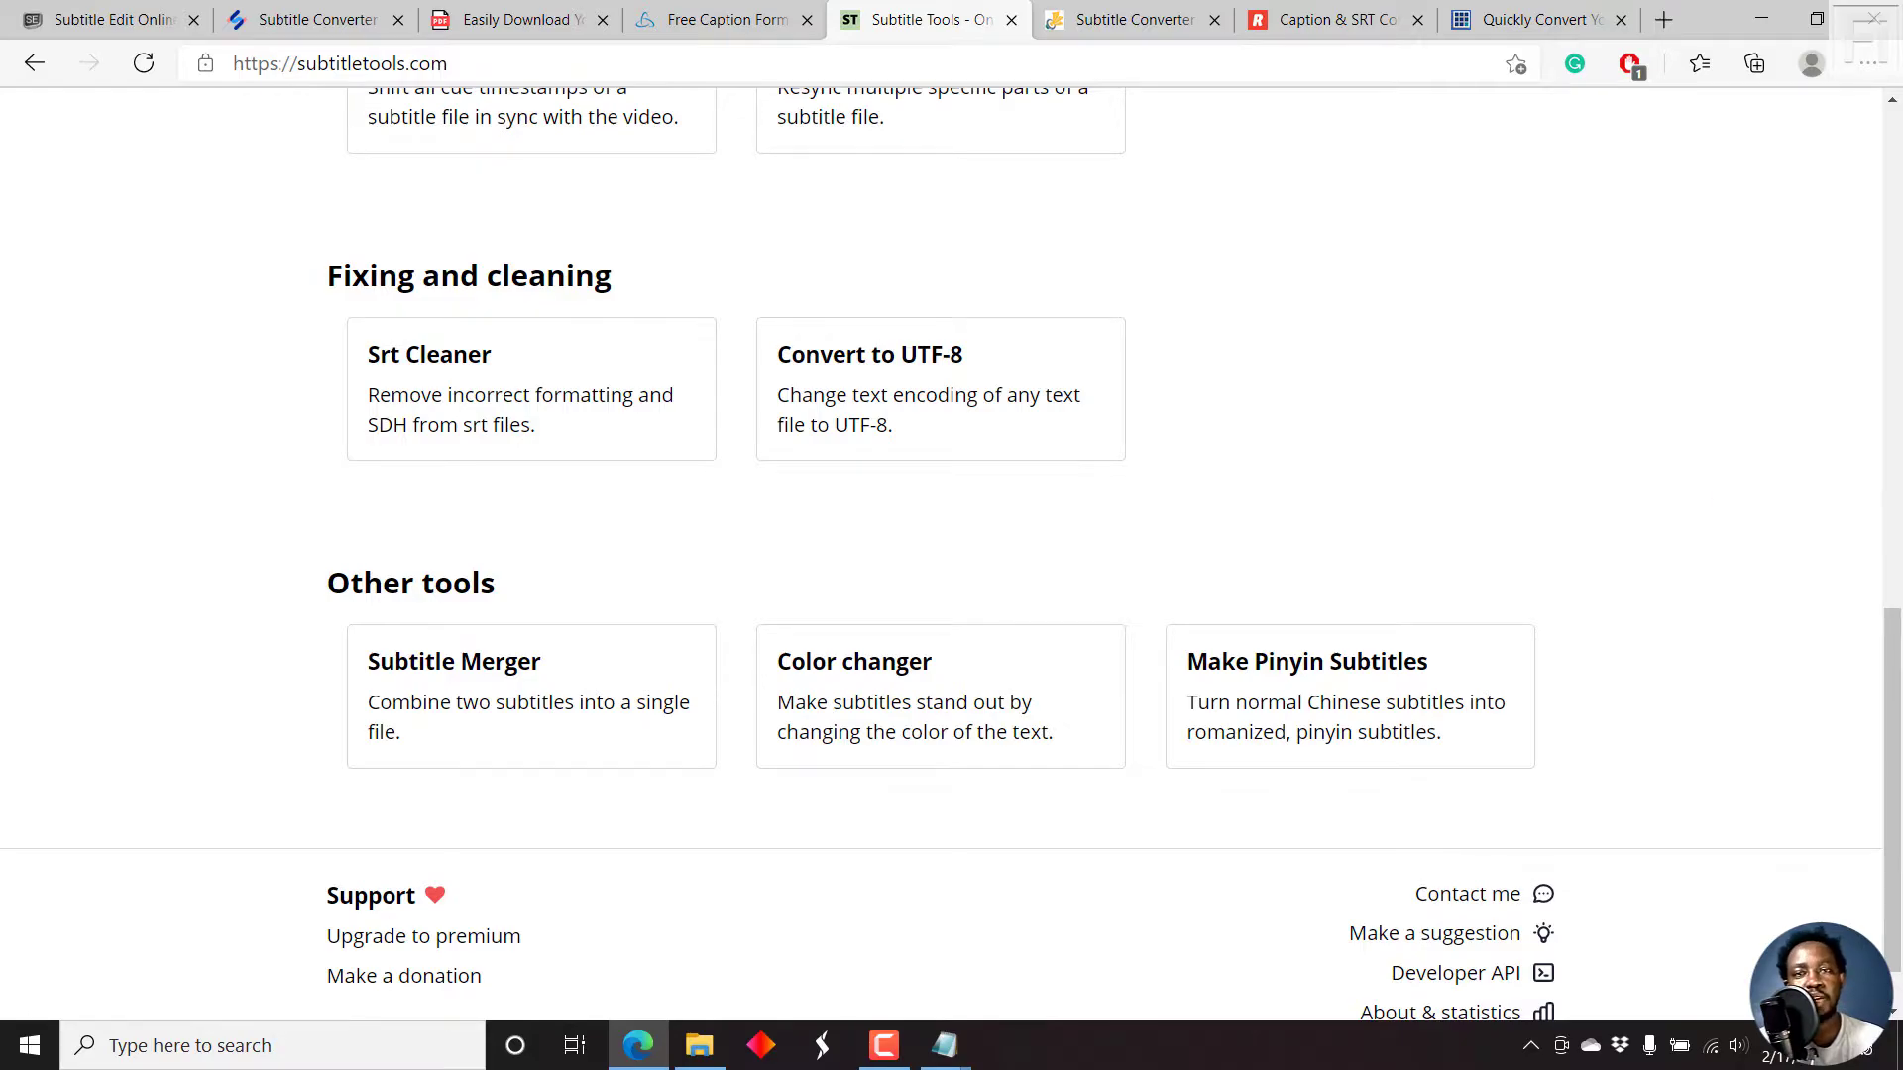
{"action": "left_click_drag", "start_coordinate": [1895, 708], "coordinate": [1895, 364]}
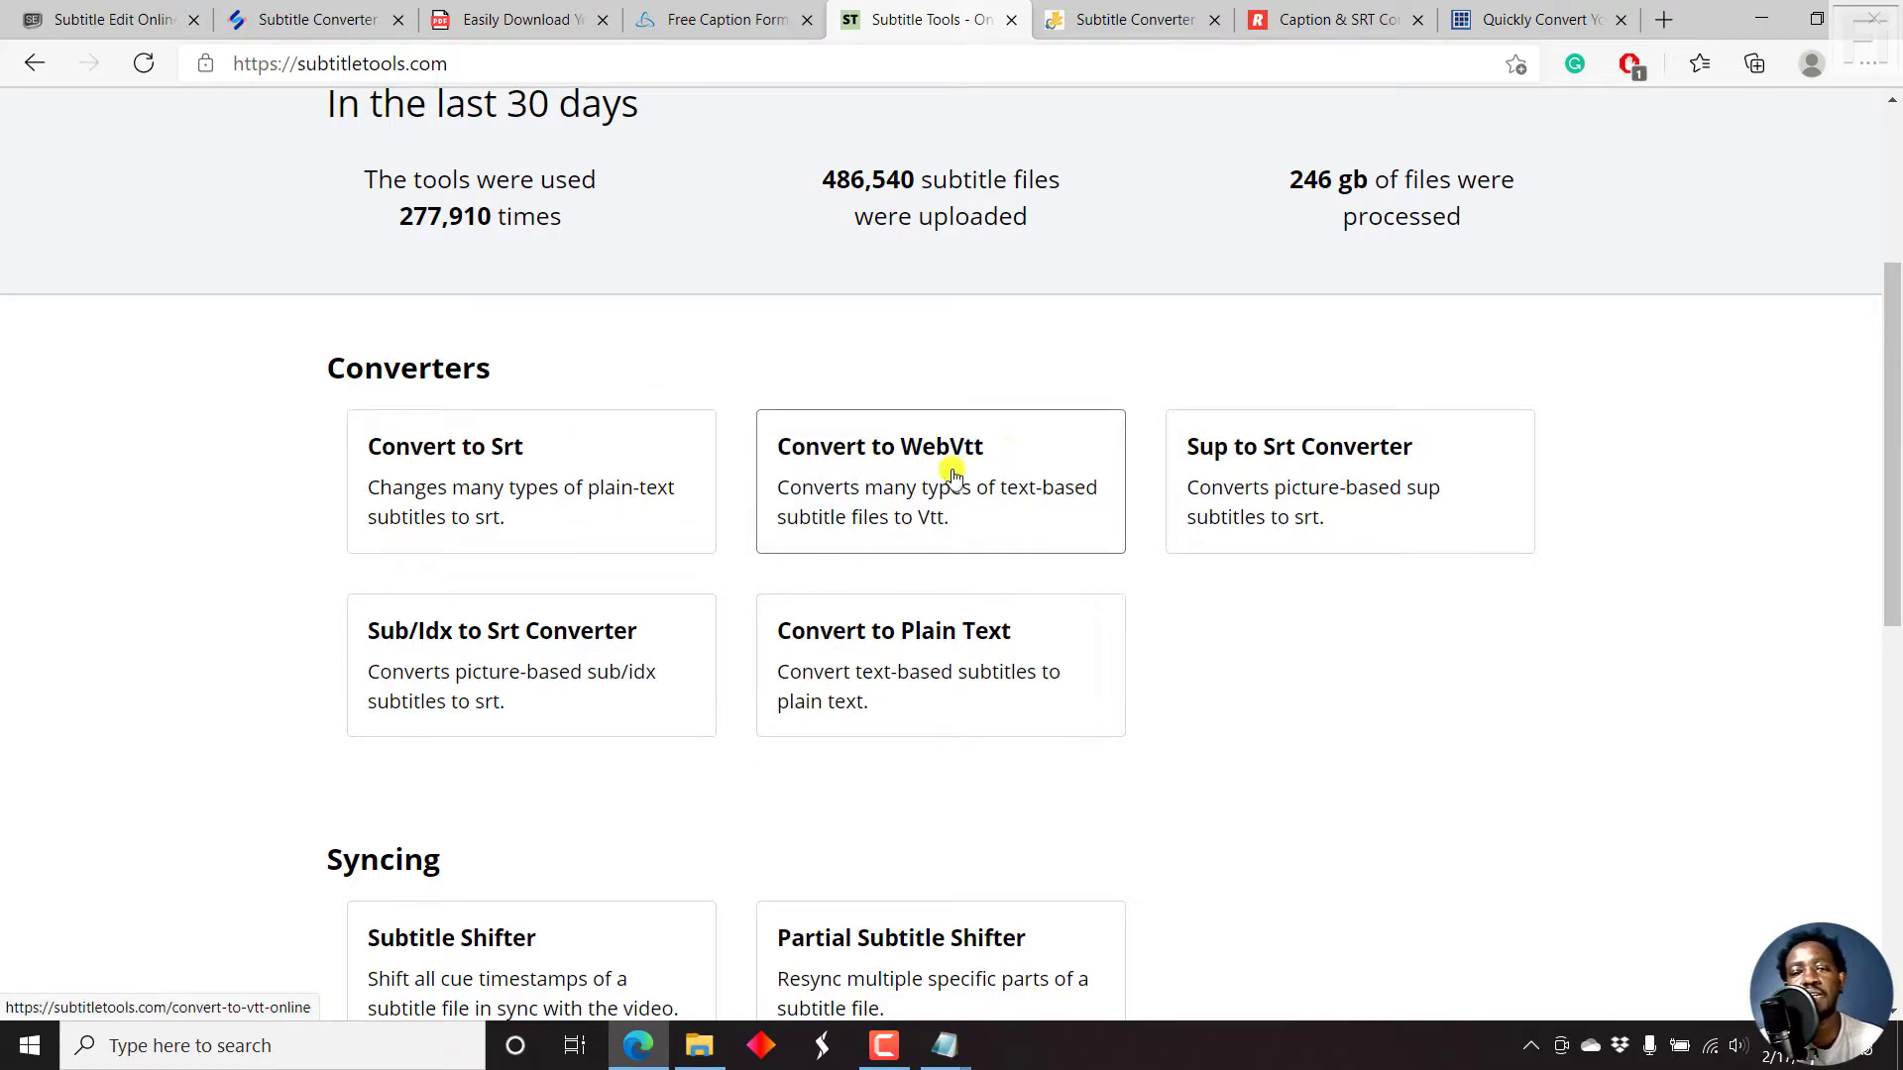
Convert the SRT file Easily Download YouTube Subtitles as Transcripts with the Convert to WebVtt tool.
{"action": "left_click", "coordinate": [995, 462]}
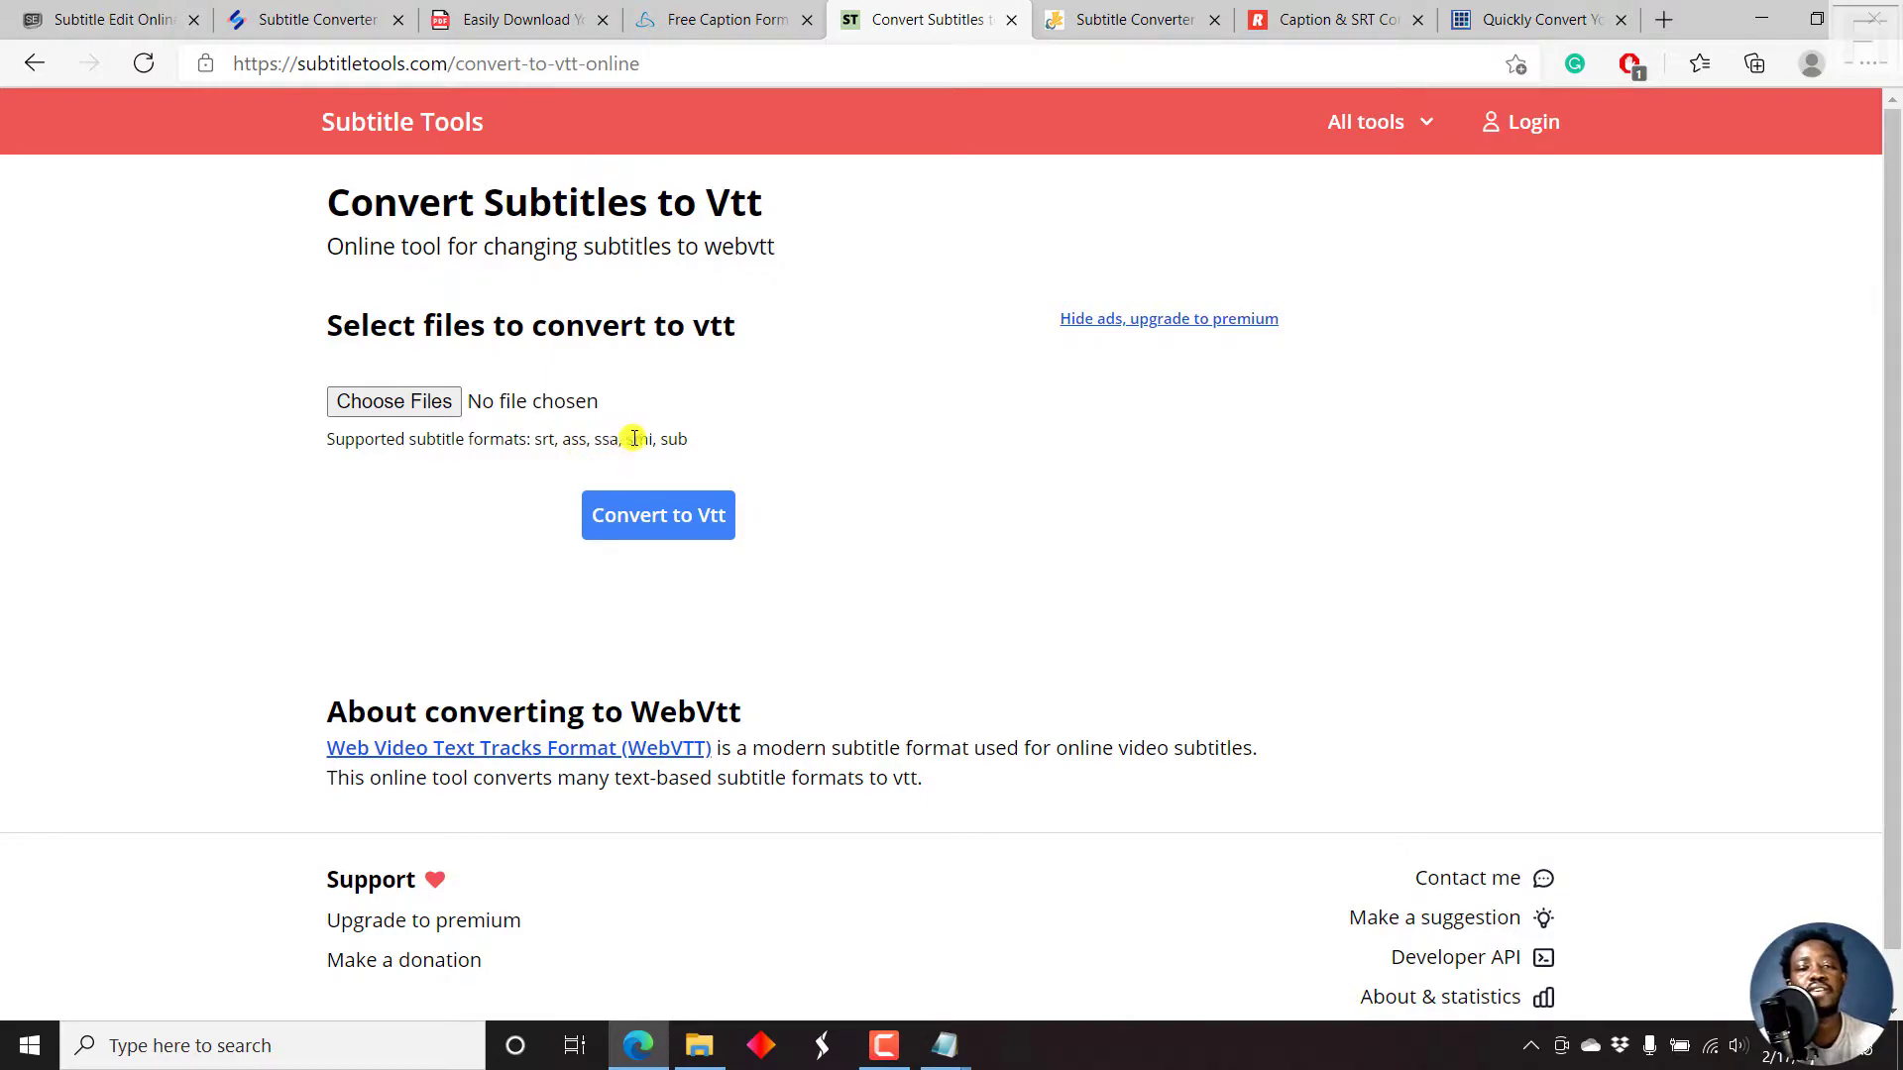
{"action": "left_click", "coordinate": [396, 400]}
{"action": "left_click", "coordinate": [424, 184]}
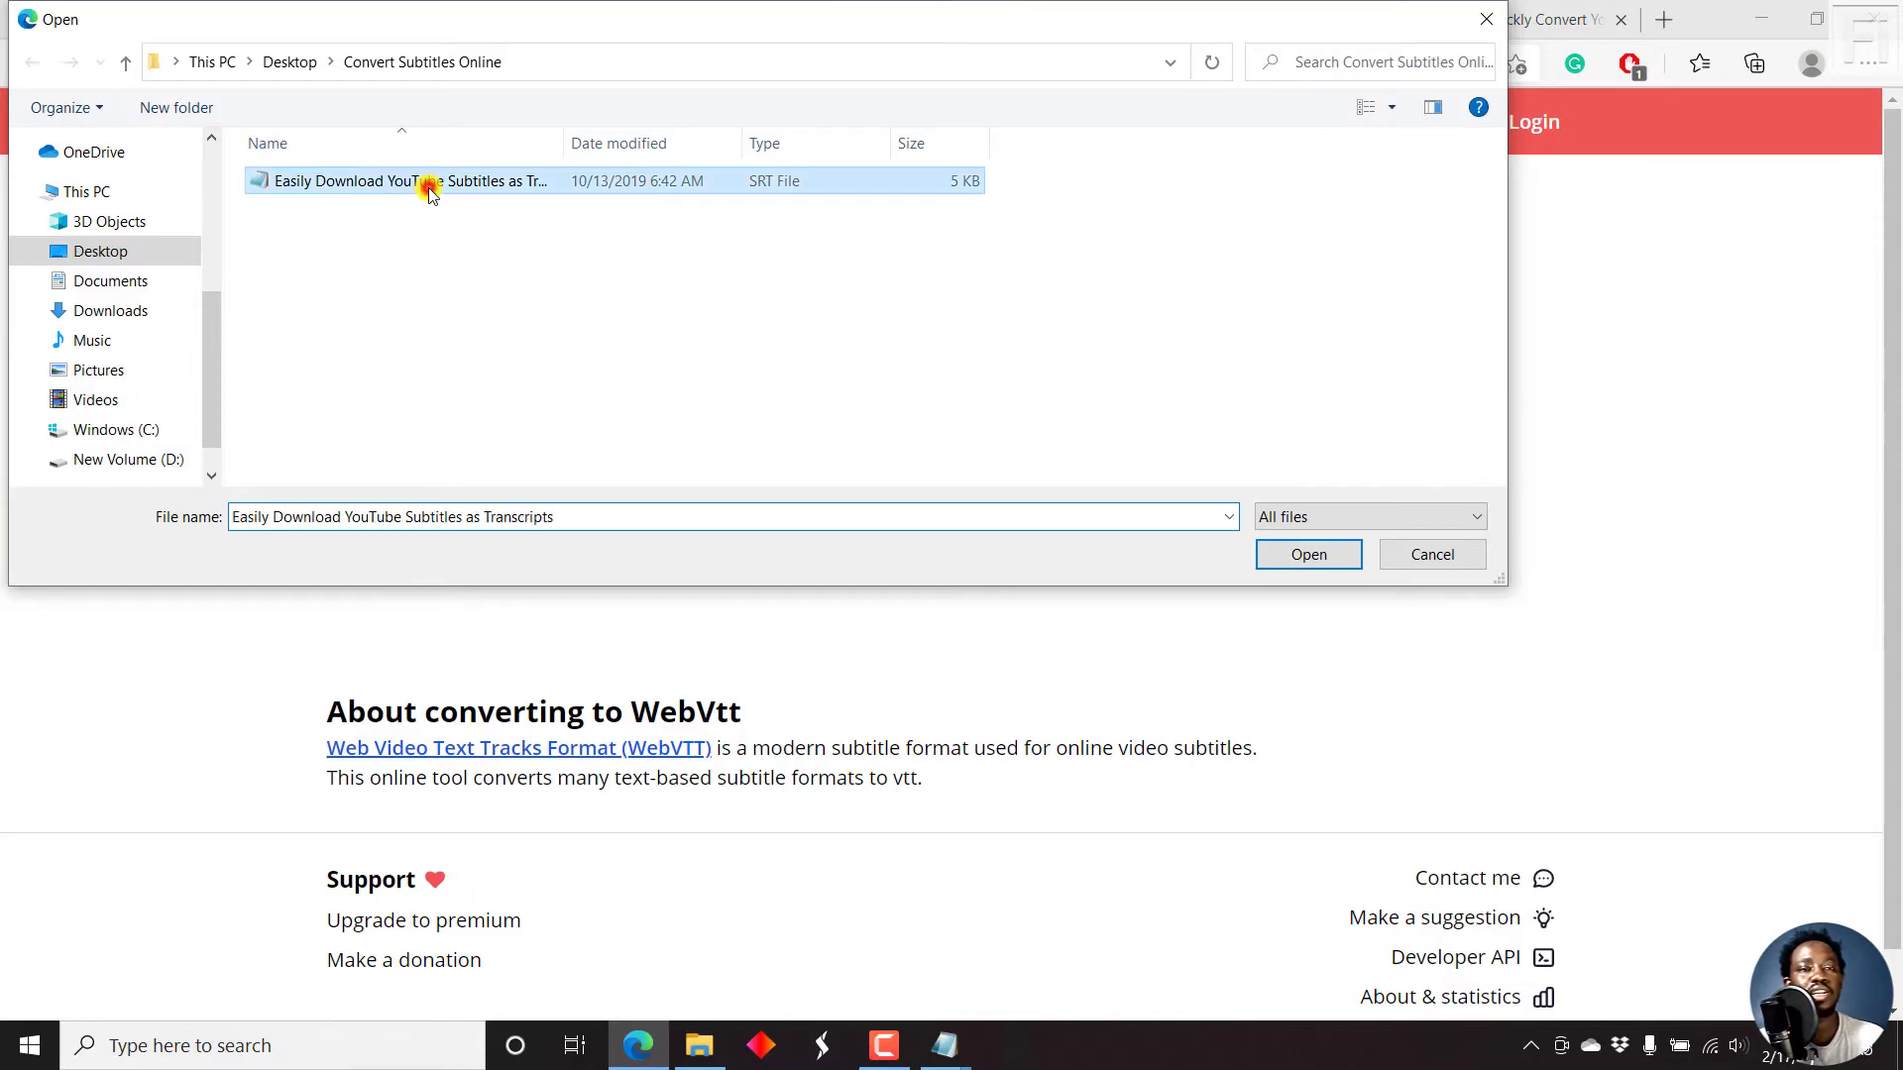
{"action": "left_click", "coordinate": [1326, 561]}
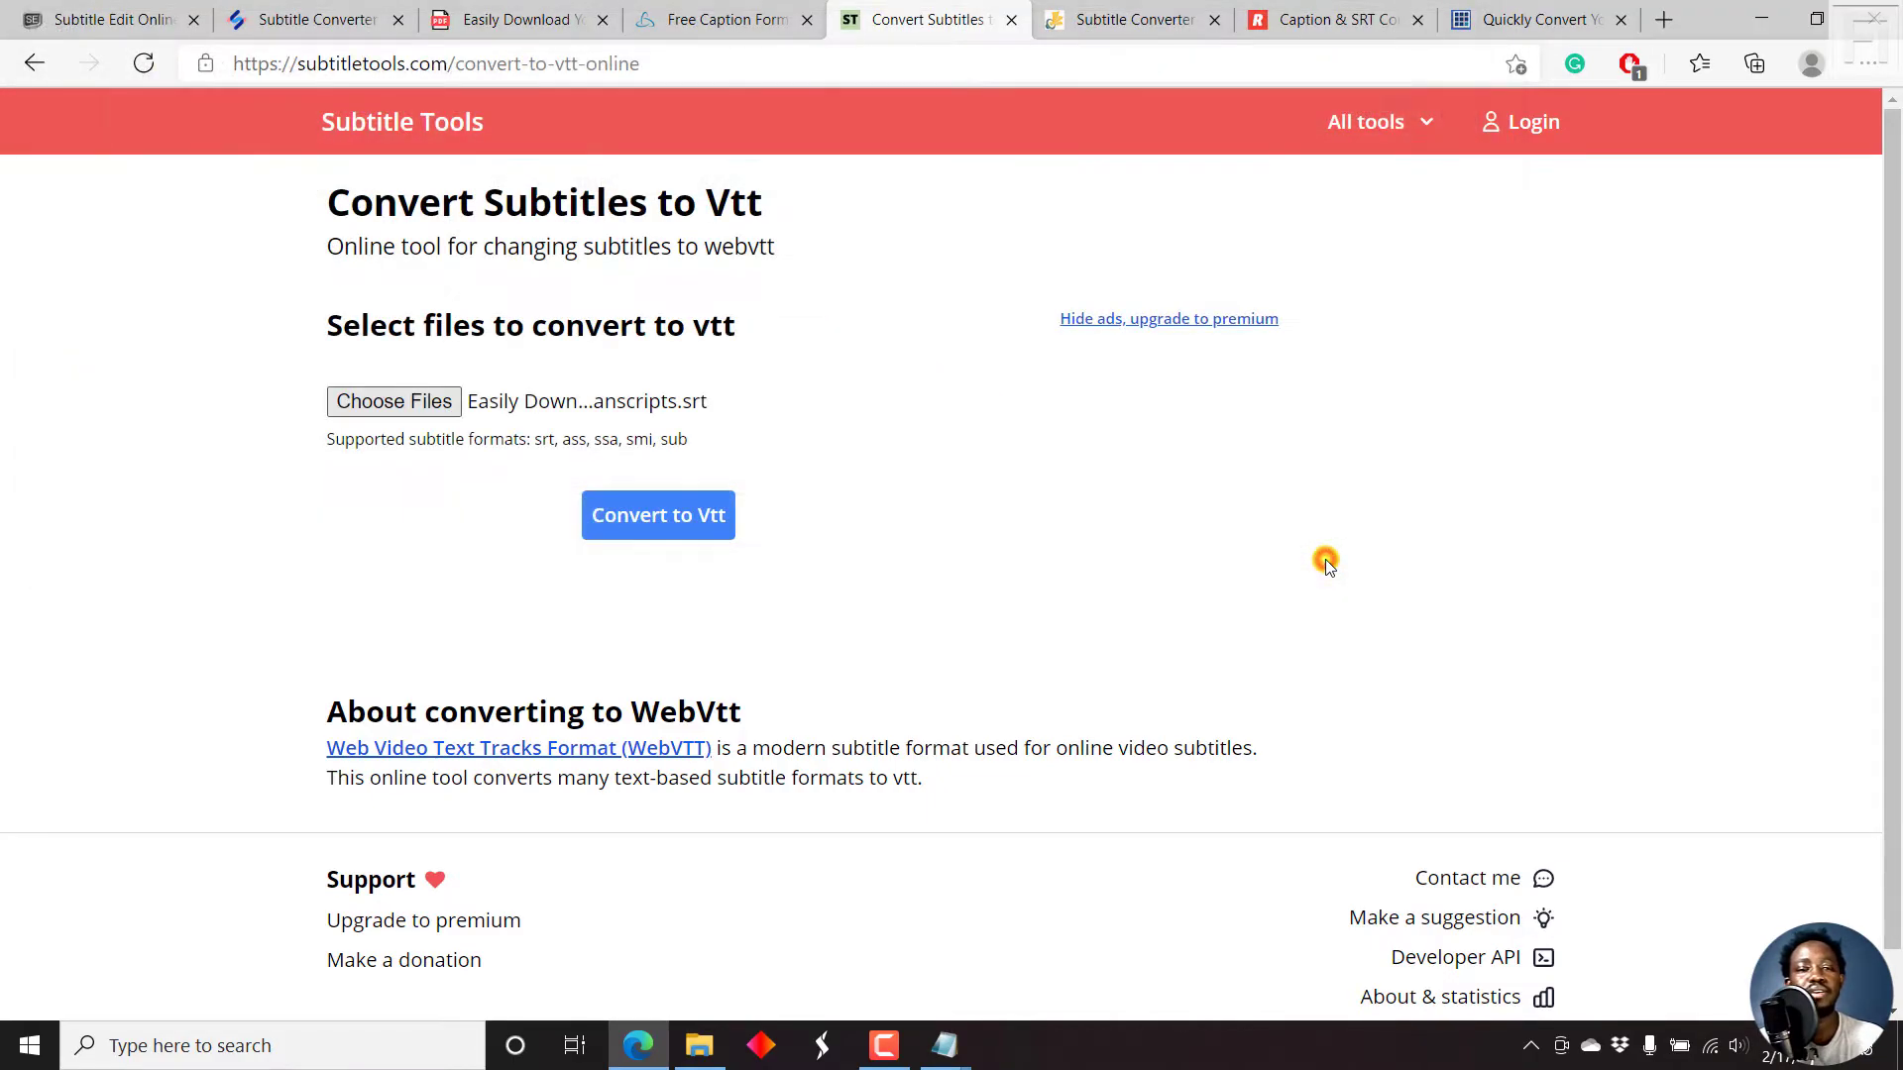
{"action": "left_click", "coordinate": [623, 525]}
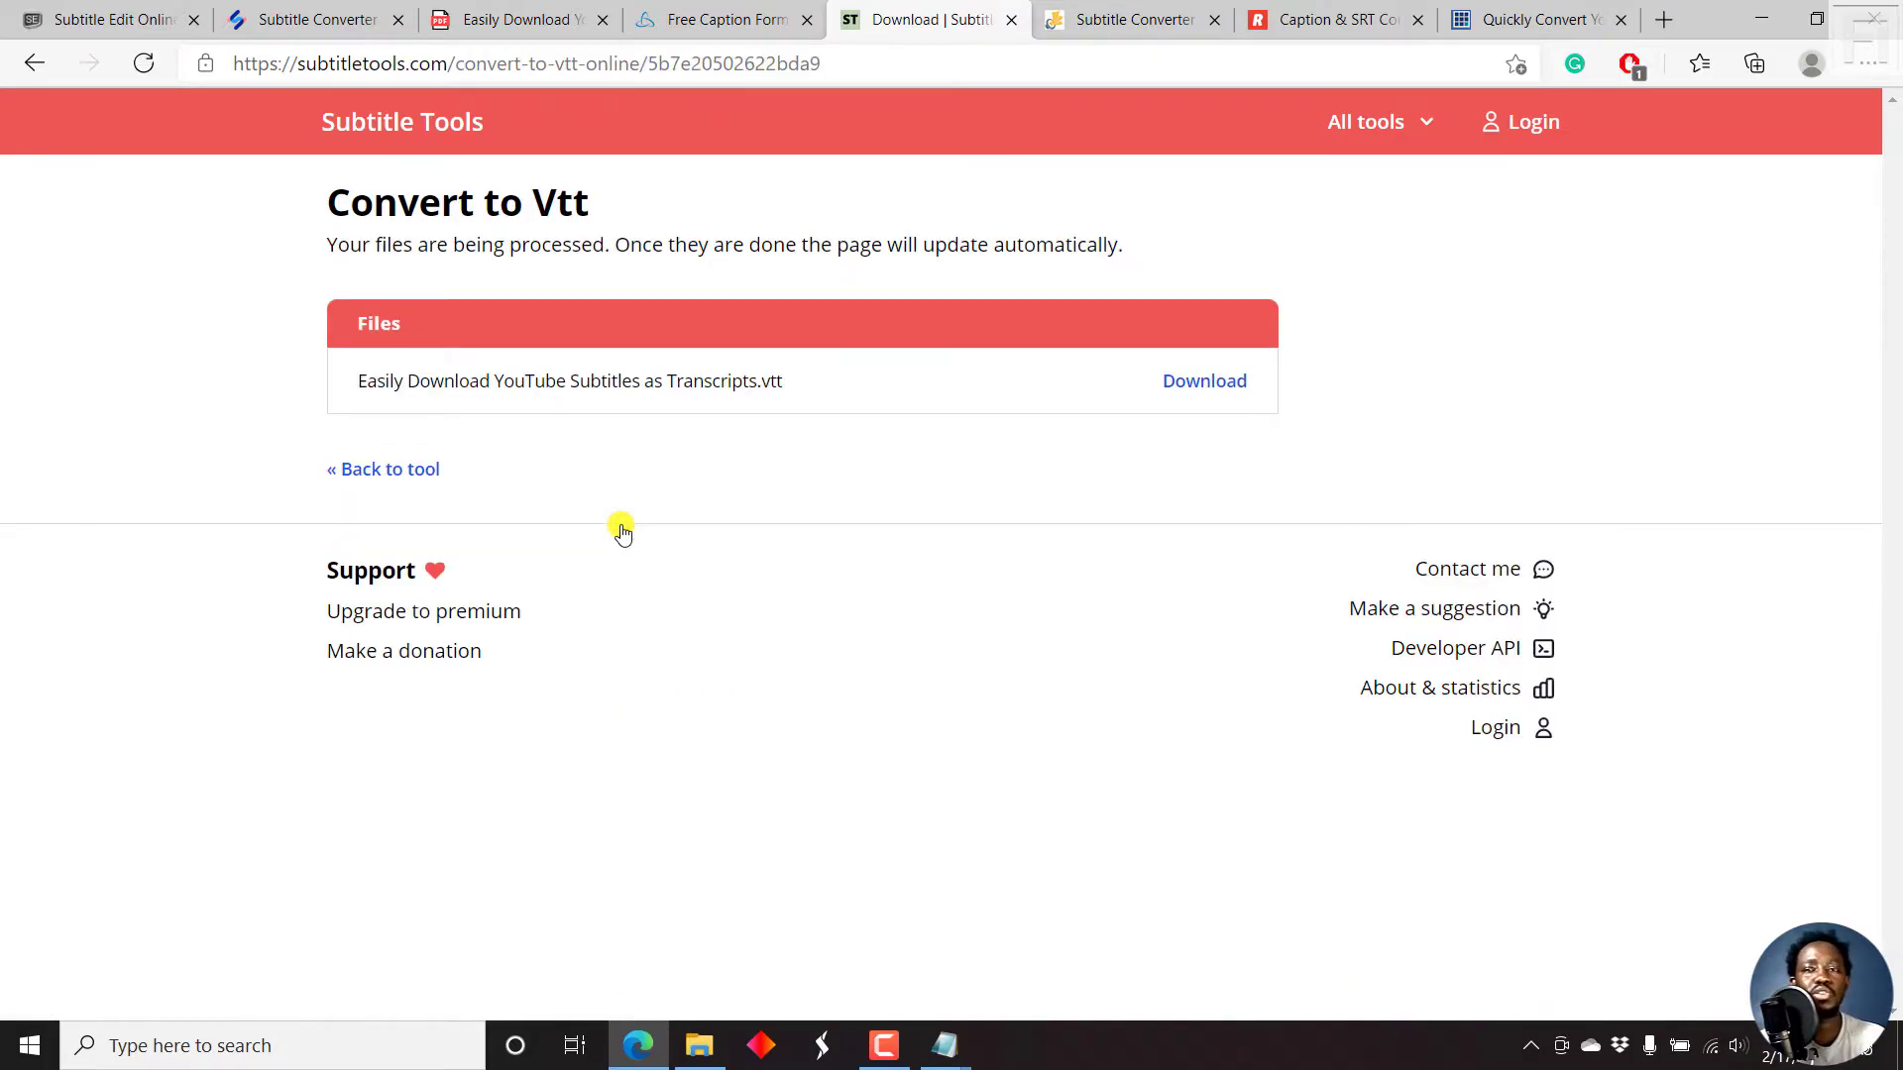
Download the converted VTT file, check it in a maximized Notepad window, and minimize that window.
{"action": "left_click", "coordinate": [1208, 383]}
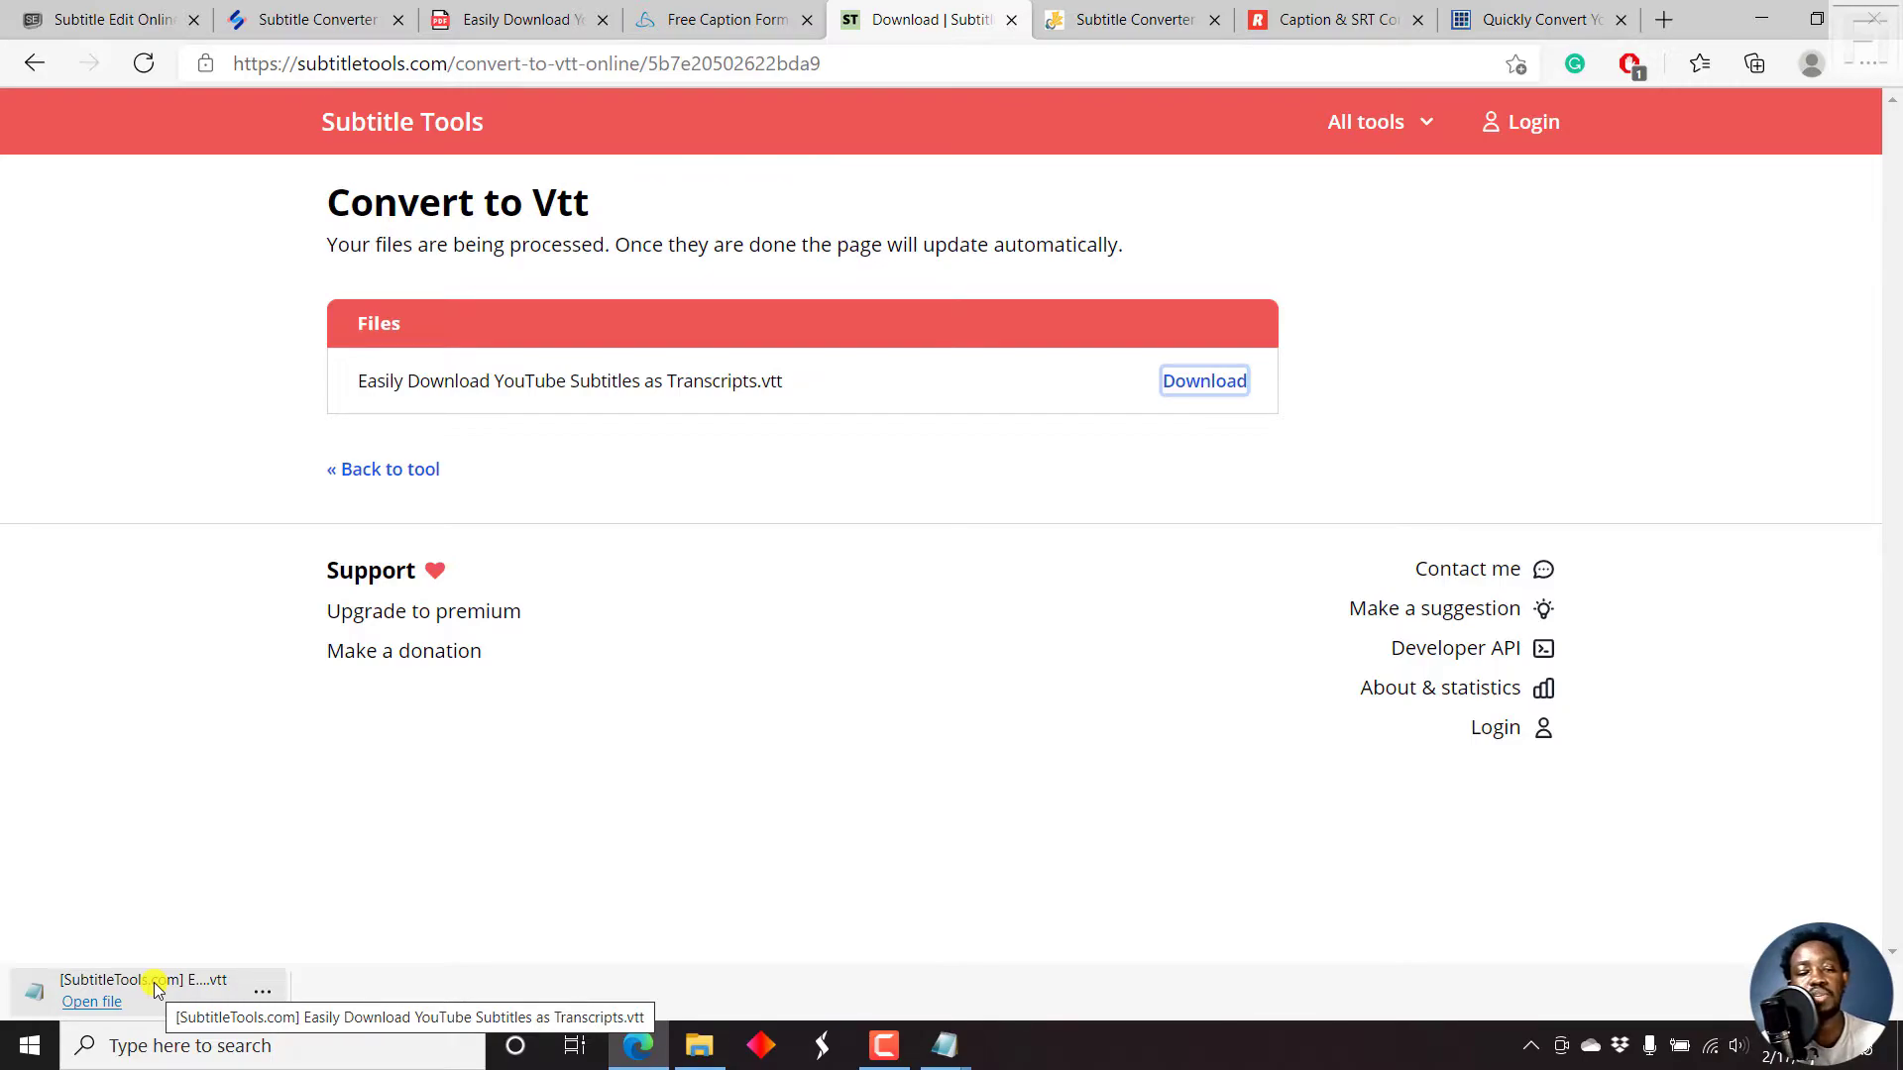
{"action": "left_click", "coordinate": [153, 986]}
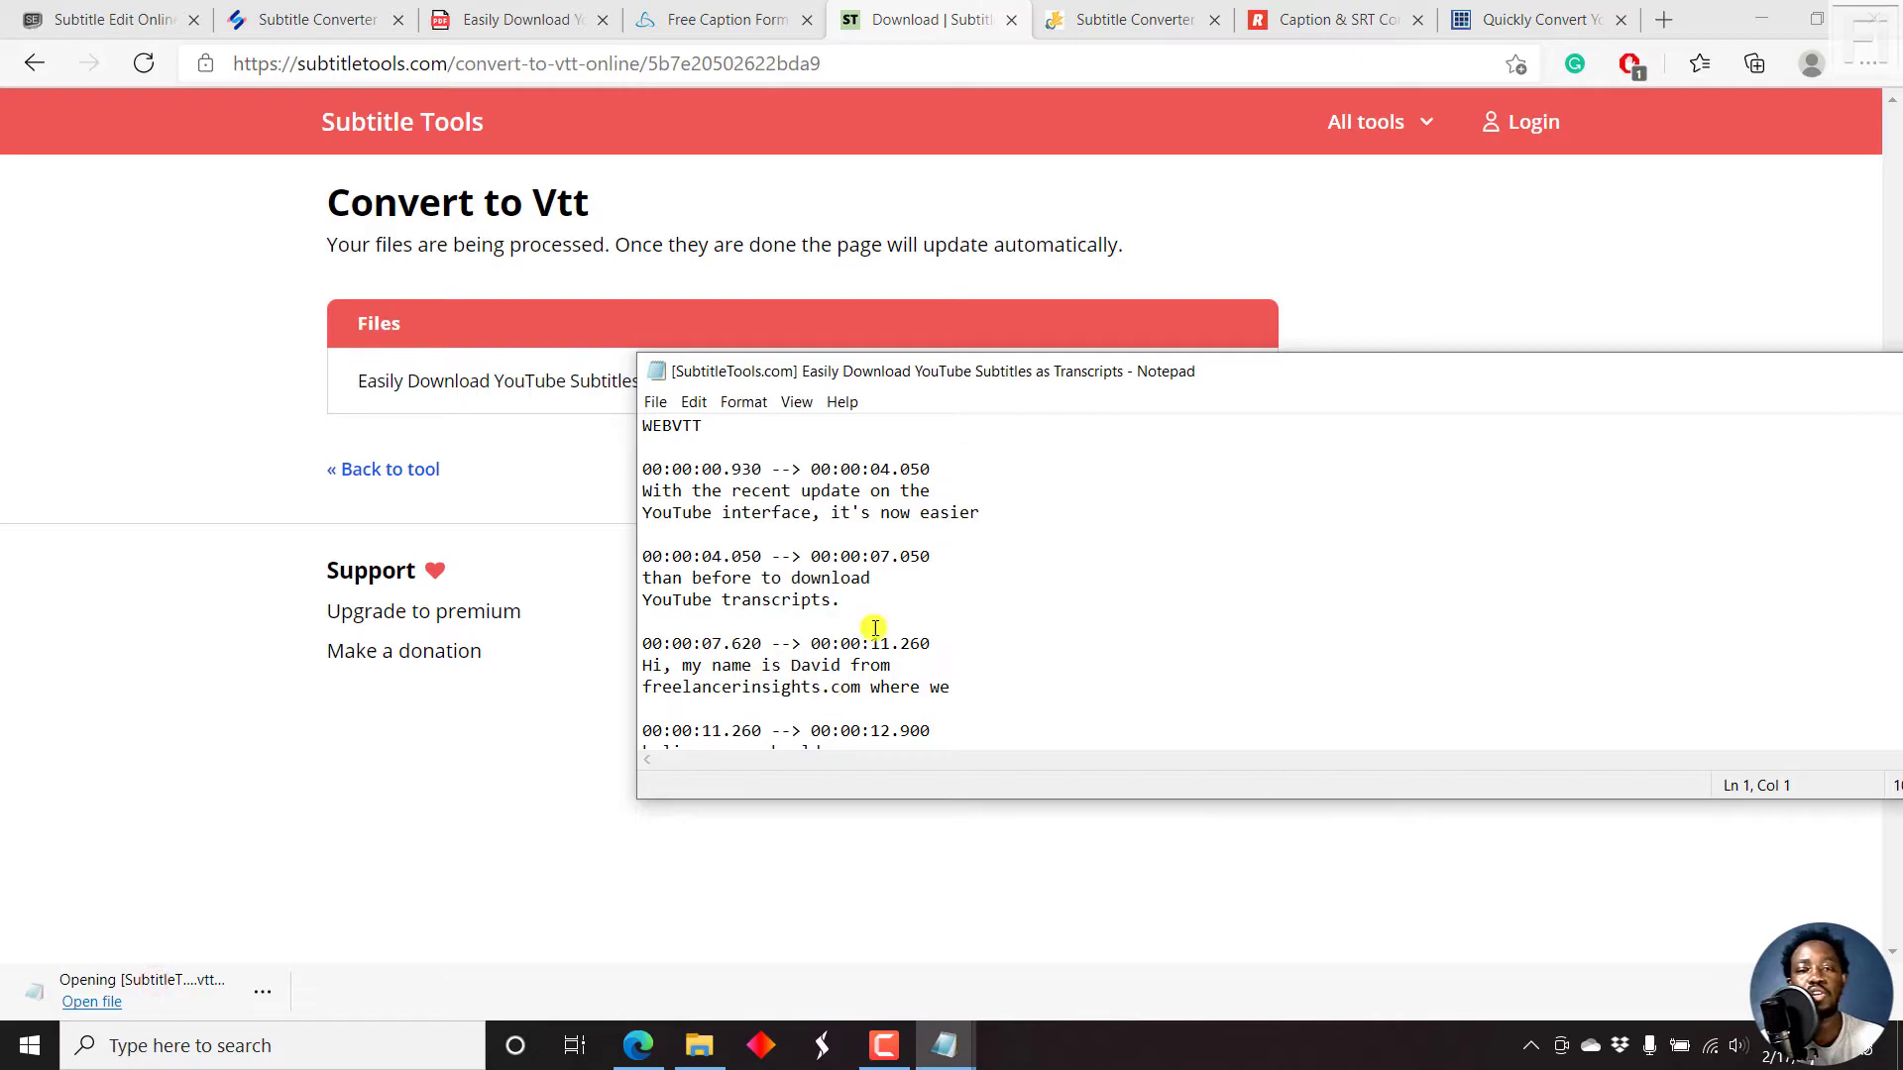
{"action": "double_click", "coordinate": [1224, 370]}
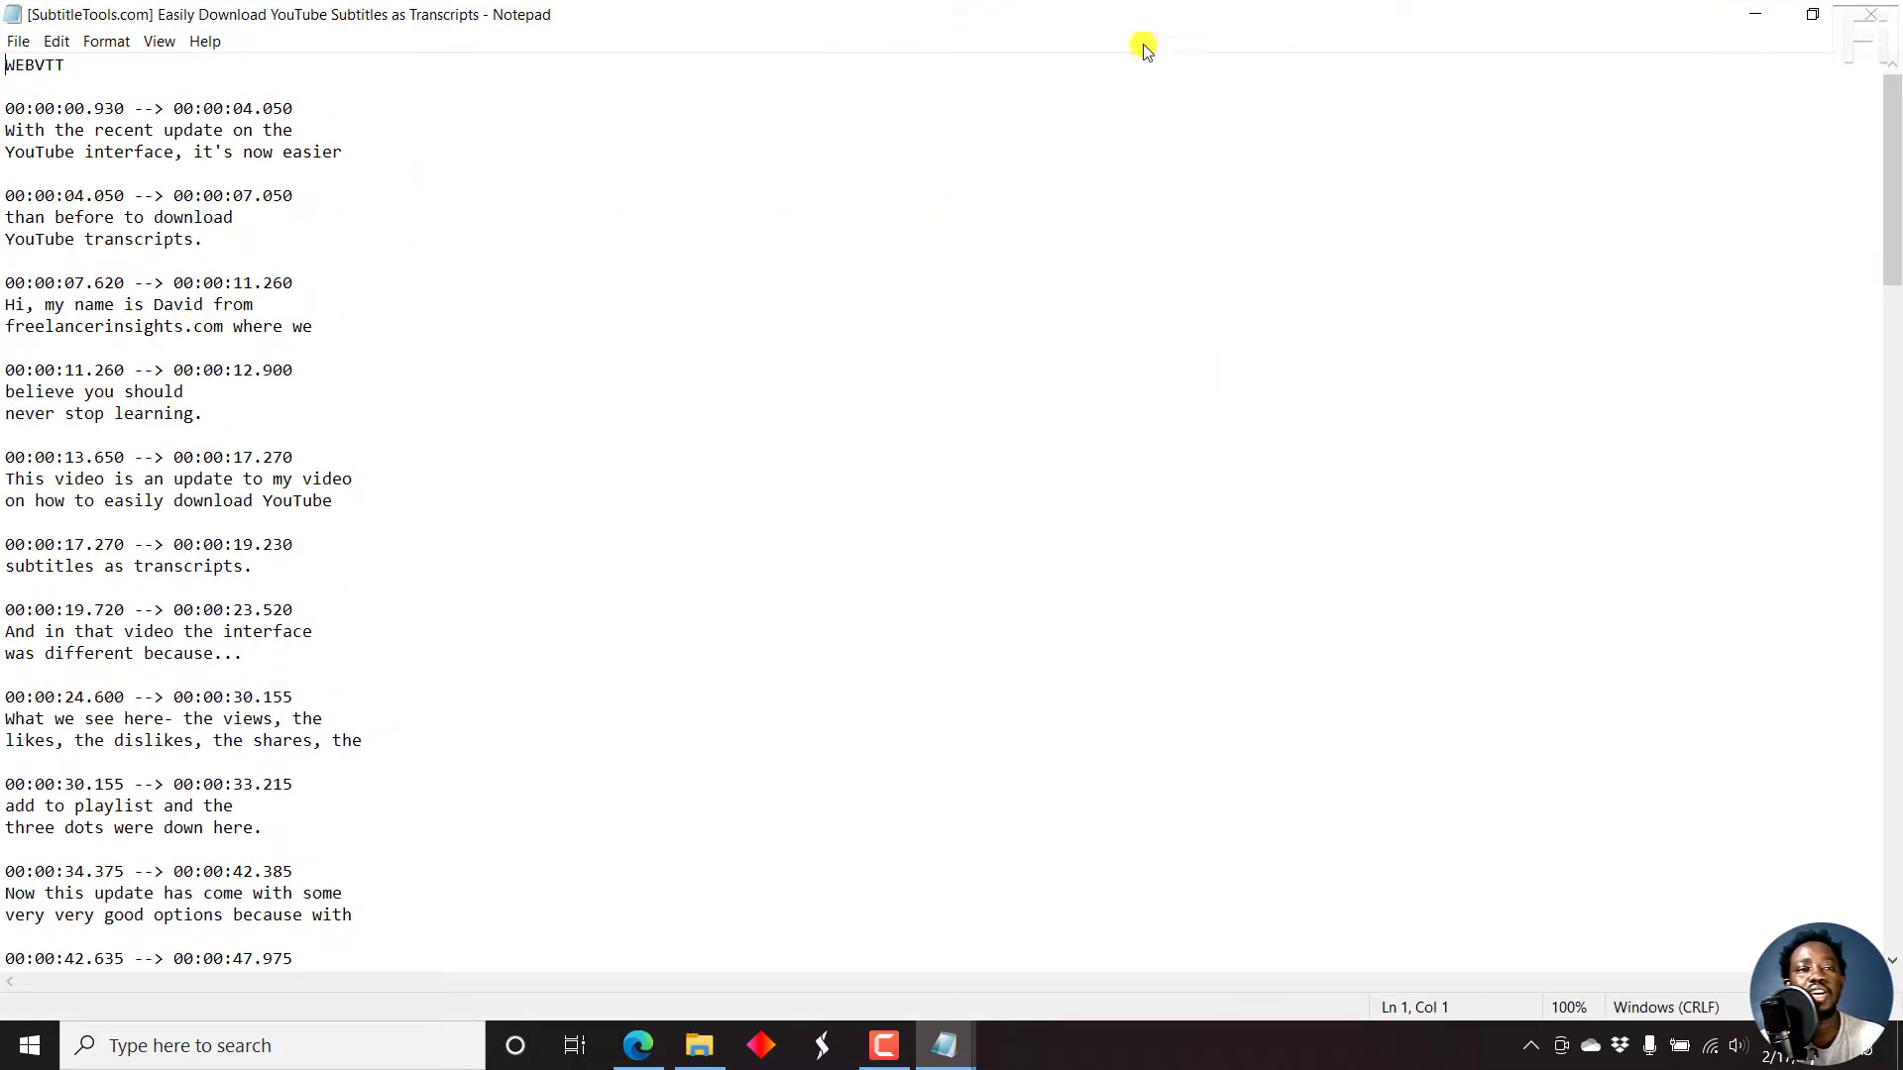
{"action": "left_click", "coordinate": [1755, 14]}
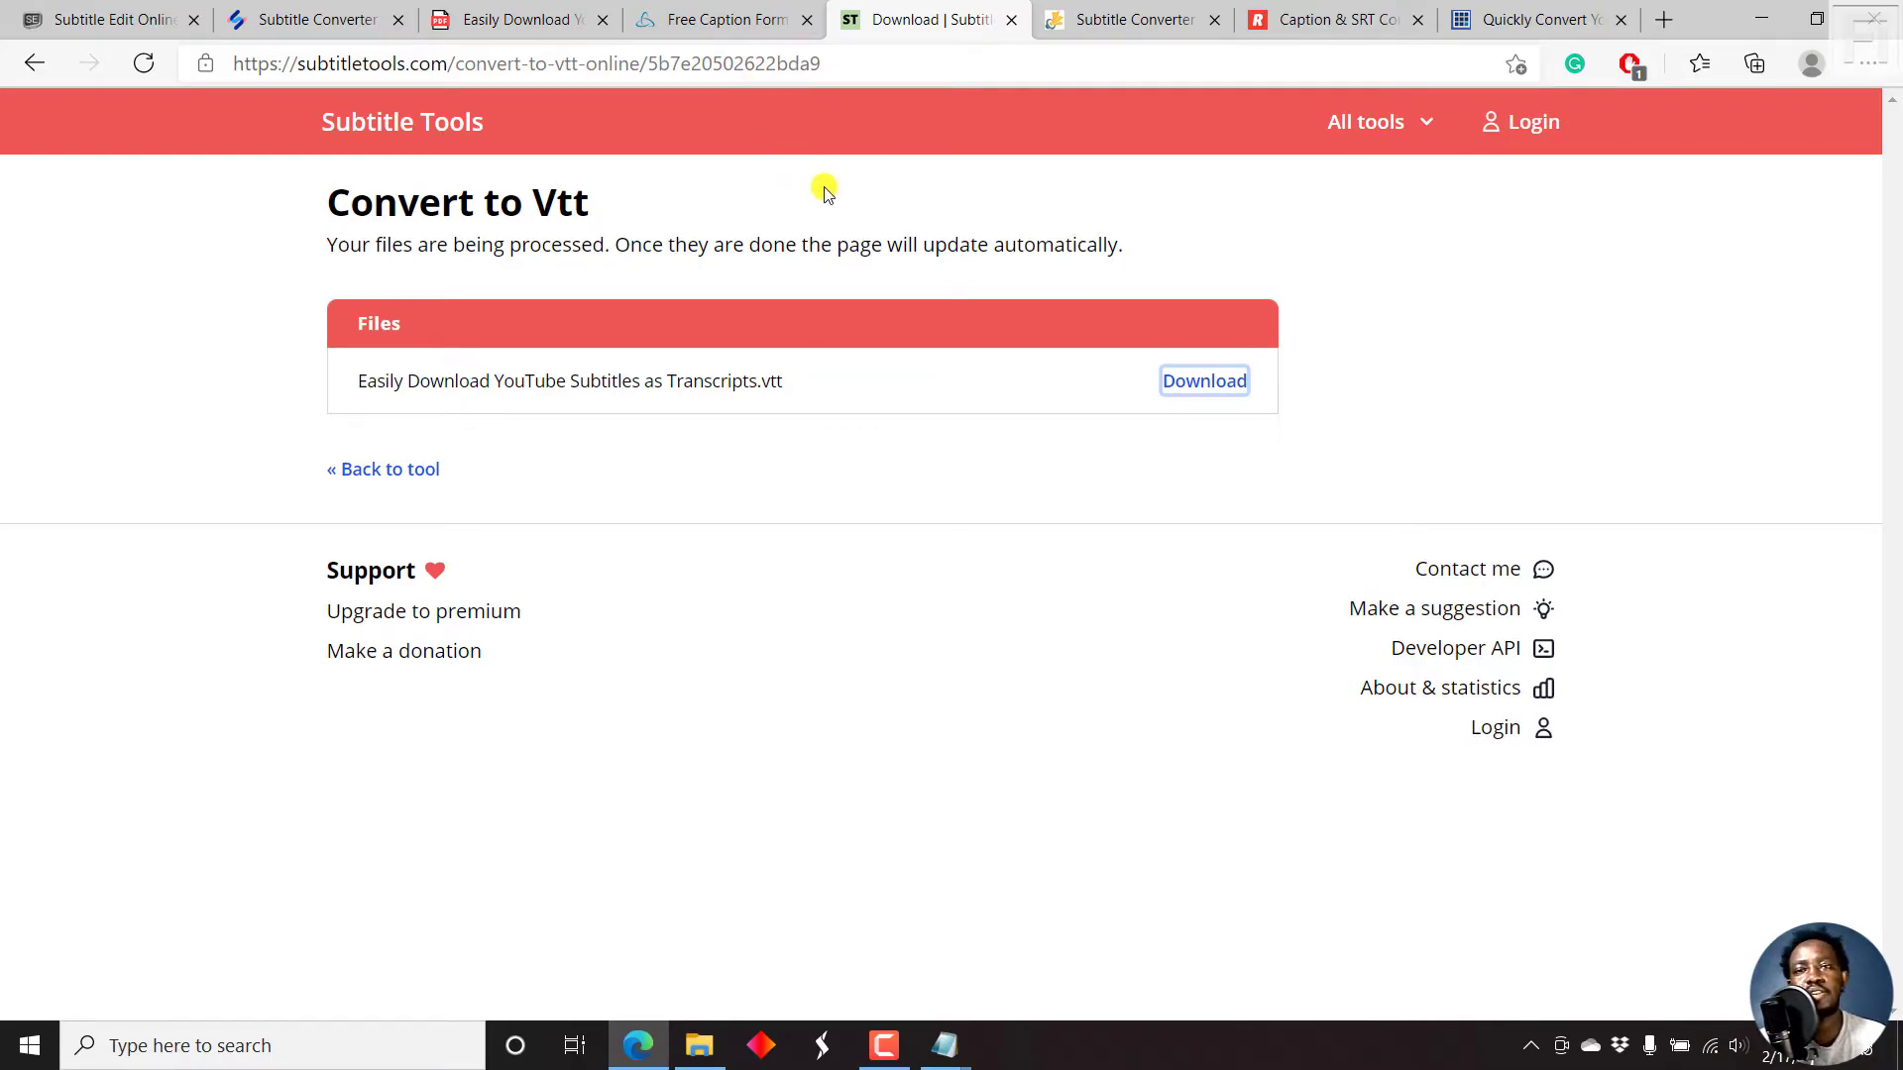
Switch to the GoTranscript Subtitle Converter and upload the SRT file Easily Download YouTube Subtitles as Transcripts.
{"action": "left_click", "coordinate": [1108, 12]}
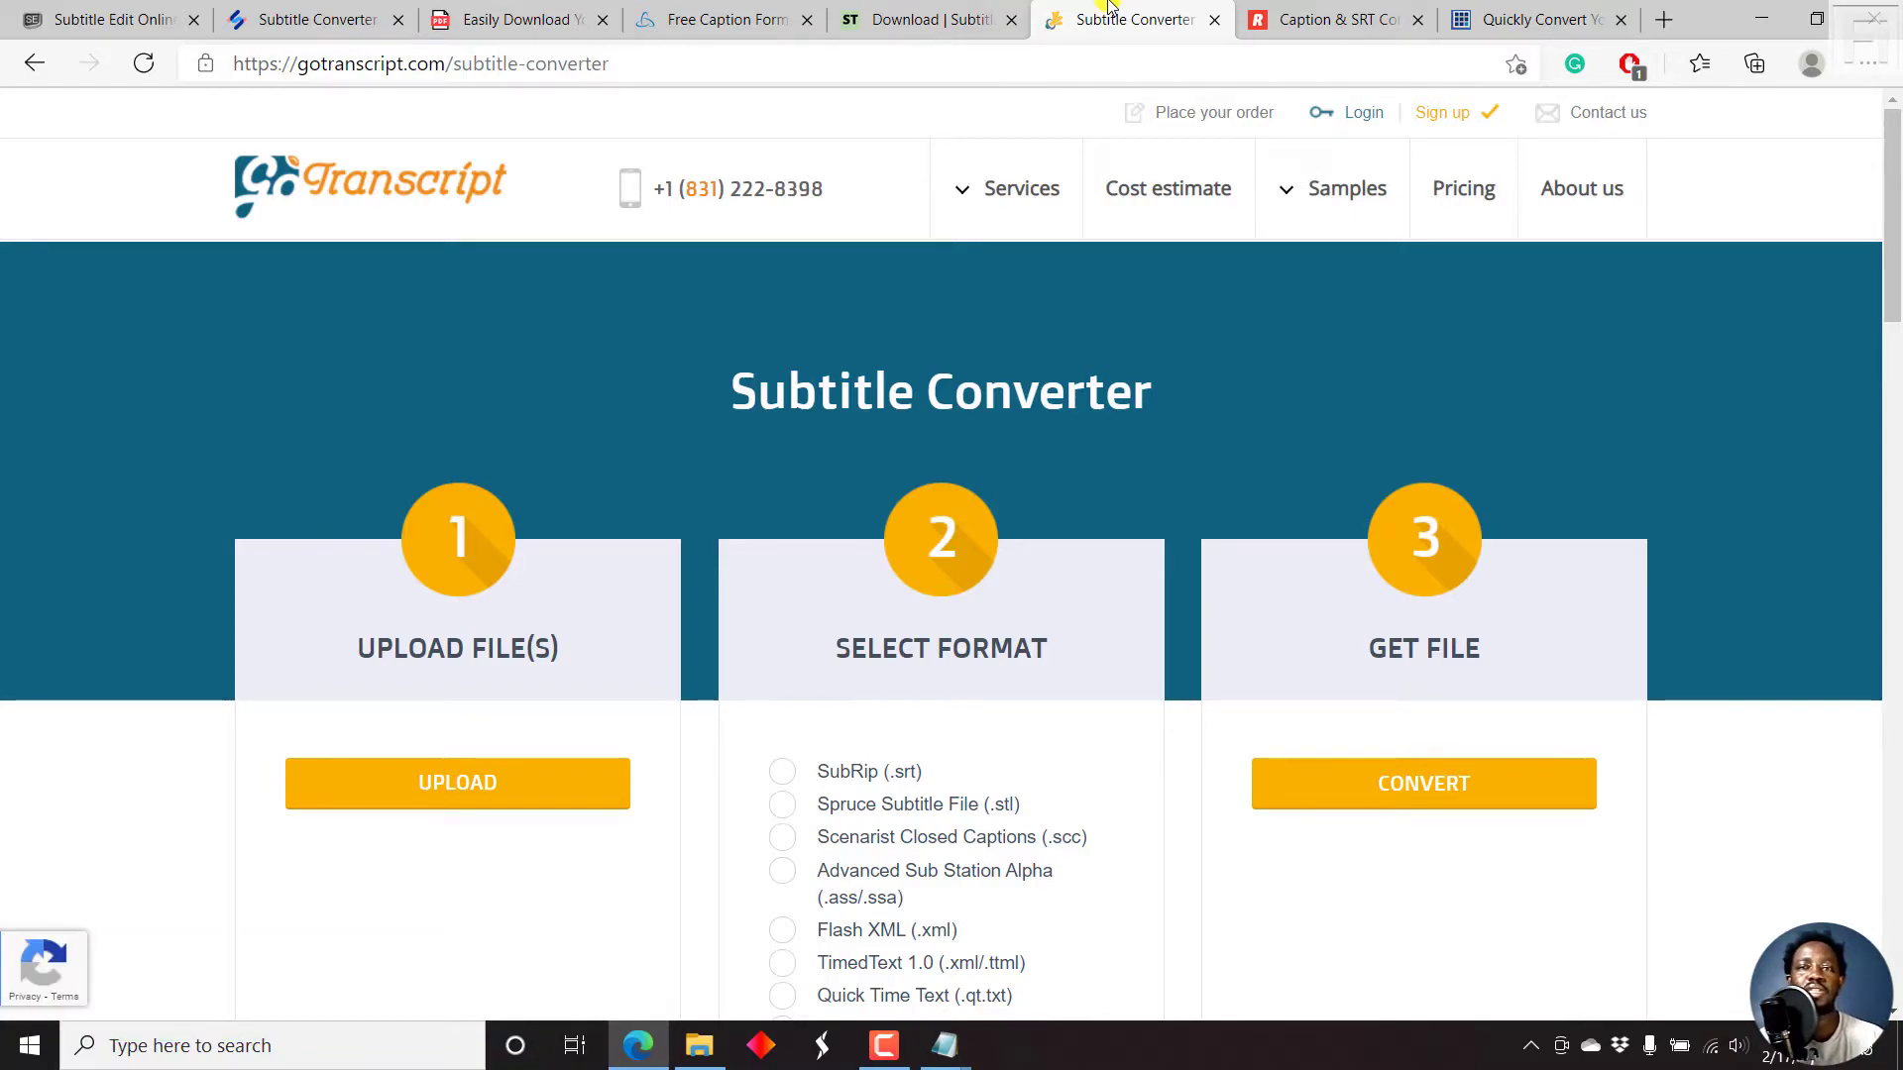
{"action": "left_click_drag", "start_coordinate": [1893, 238], "coordinate": [1895, 302]}
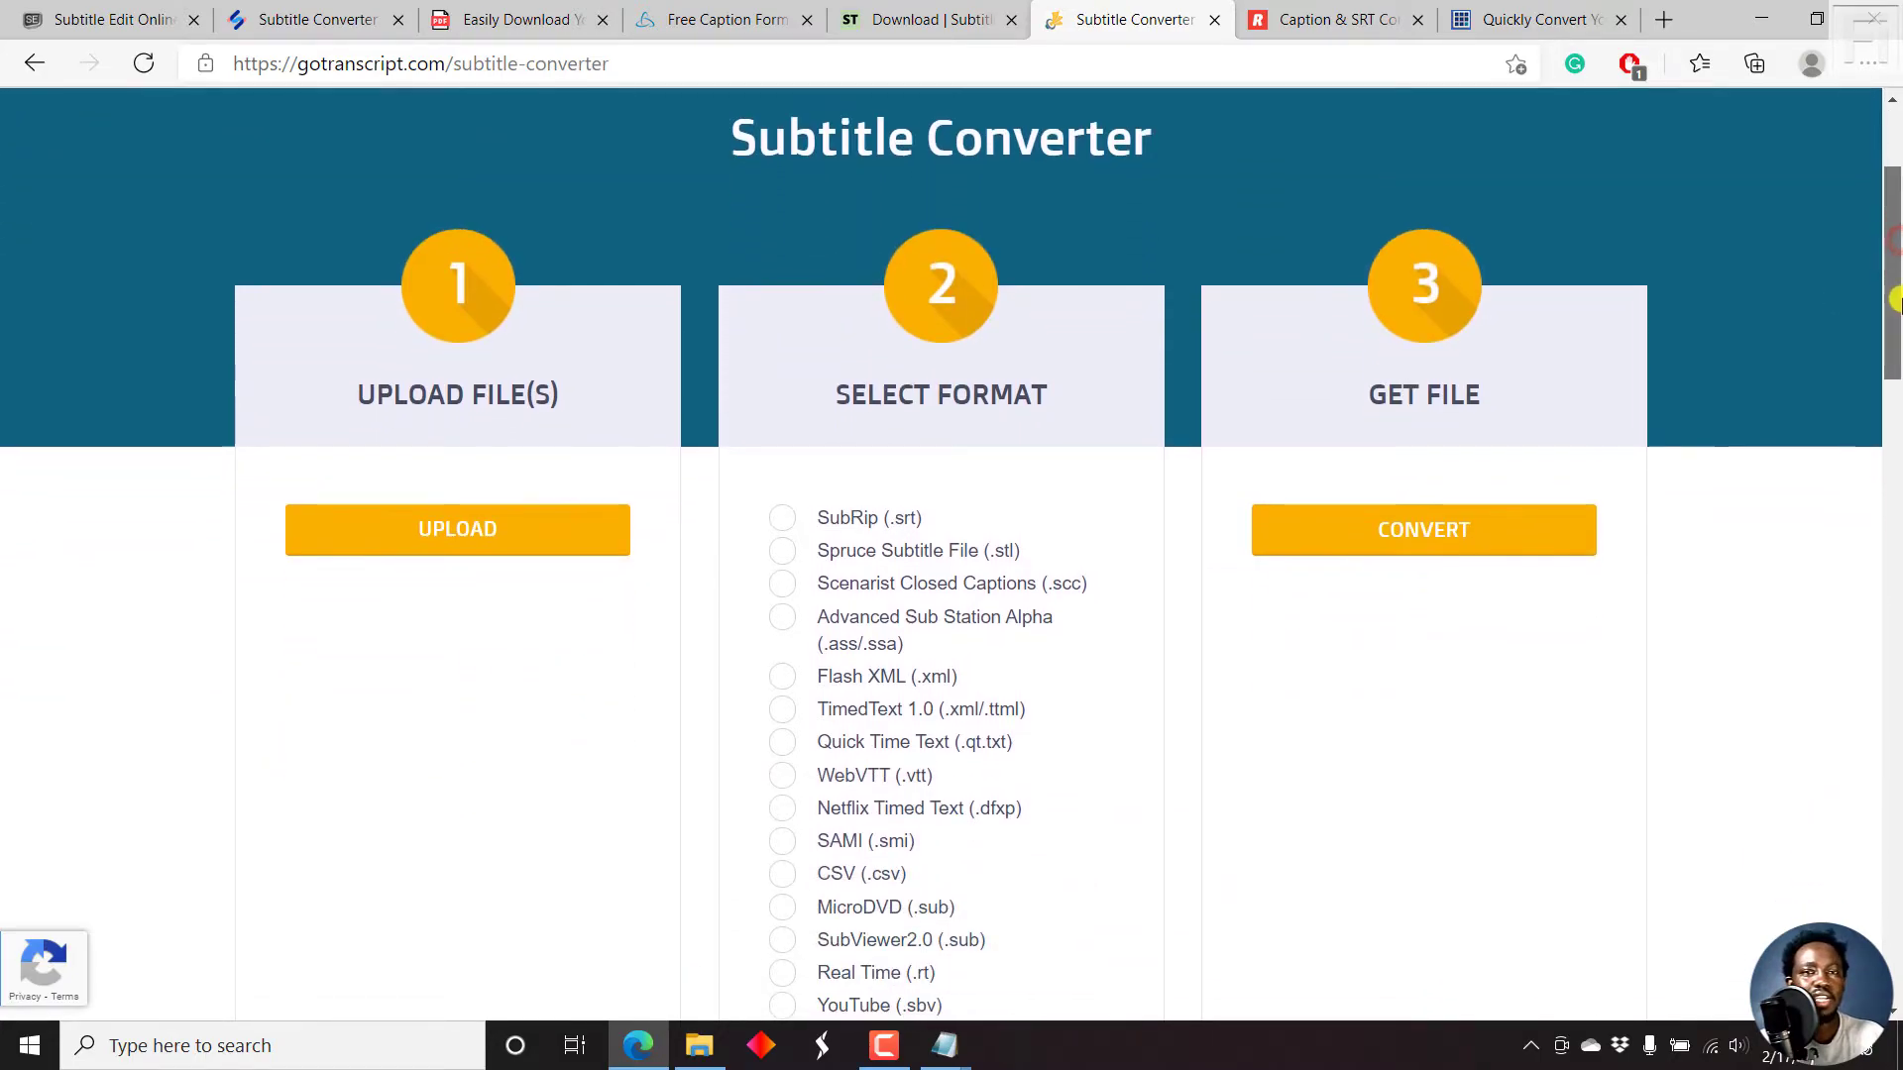
{"action": "left_click", "coordinate": [399, 551]}
{"action": "left_click", "coordinate": [441, 180]}
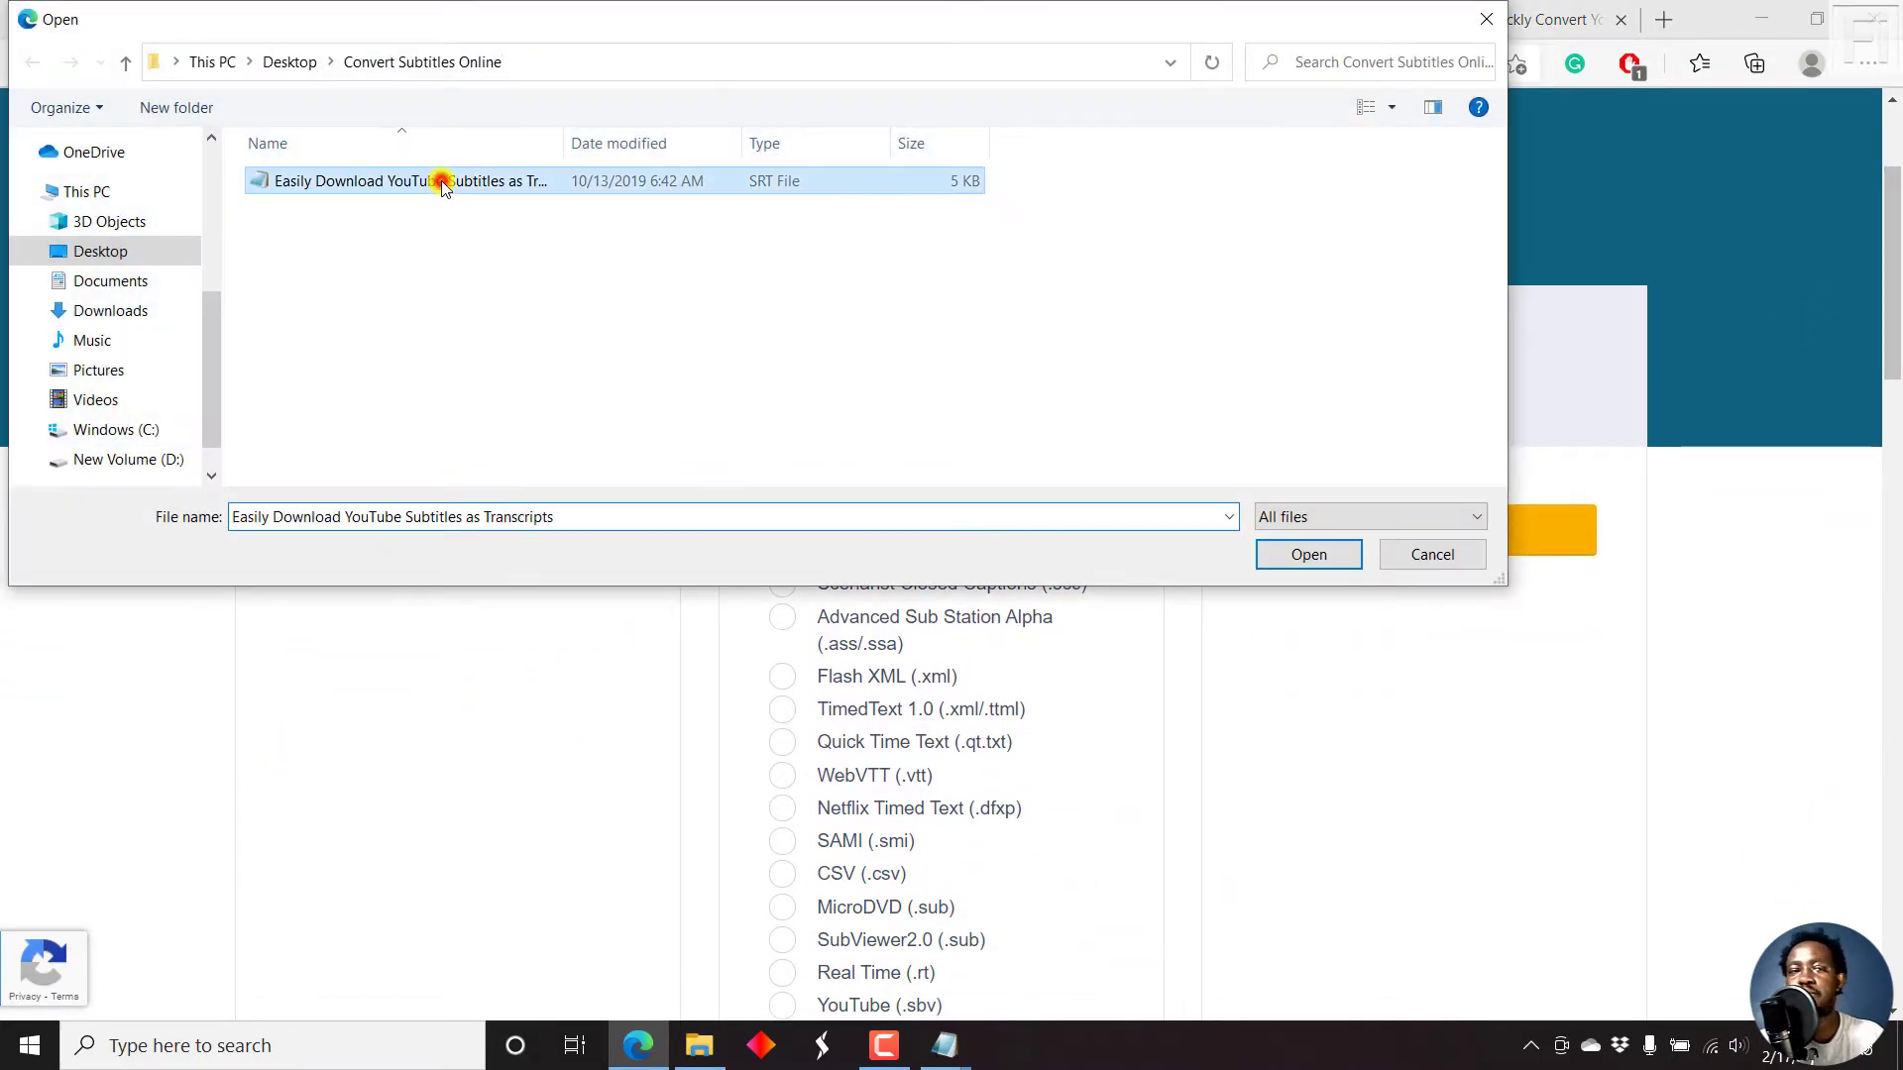
{"action": "left_click", "coordinate": [1300, 551]}
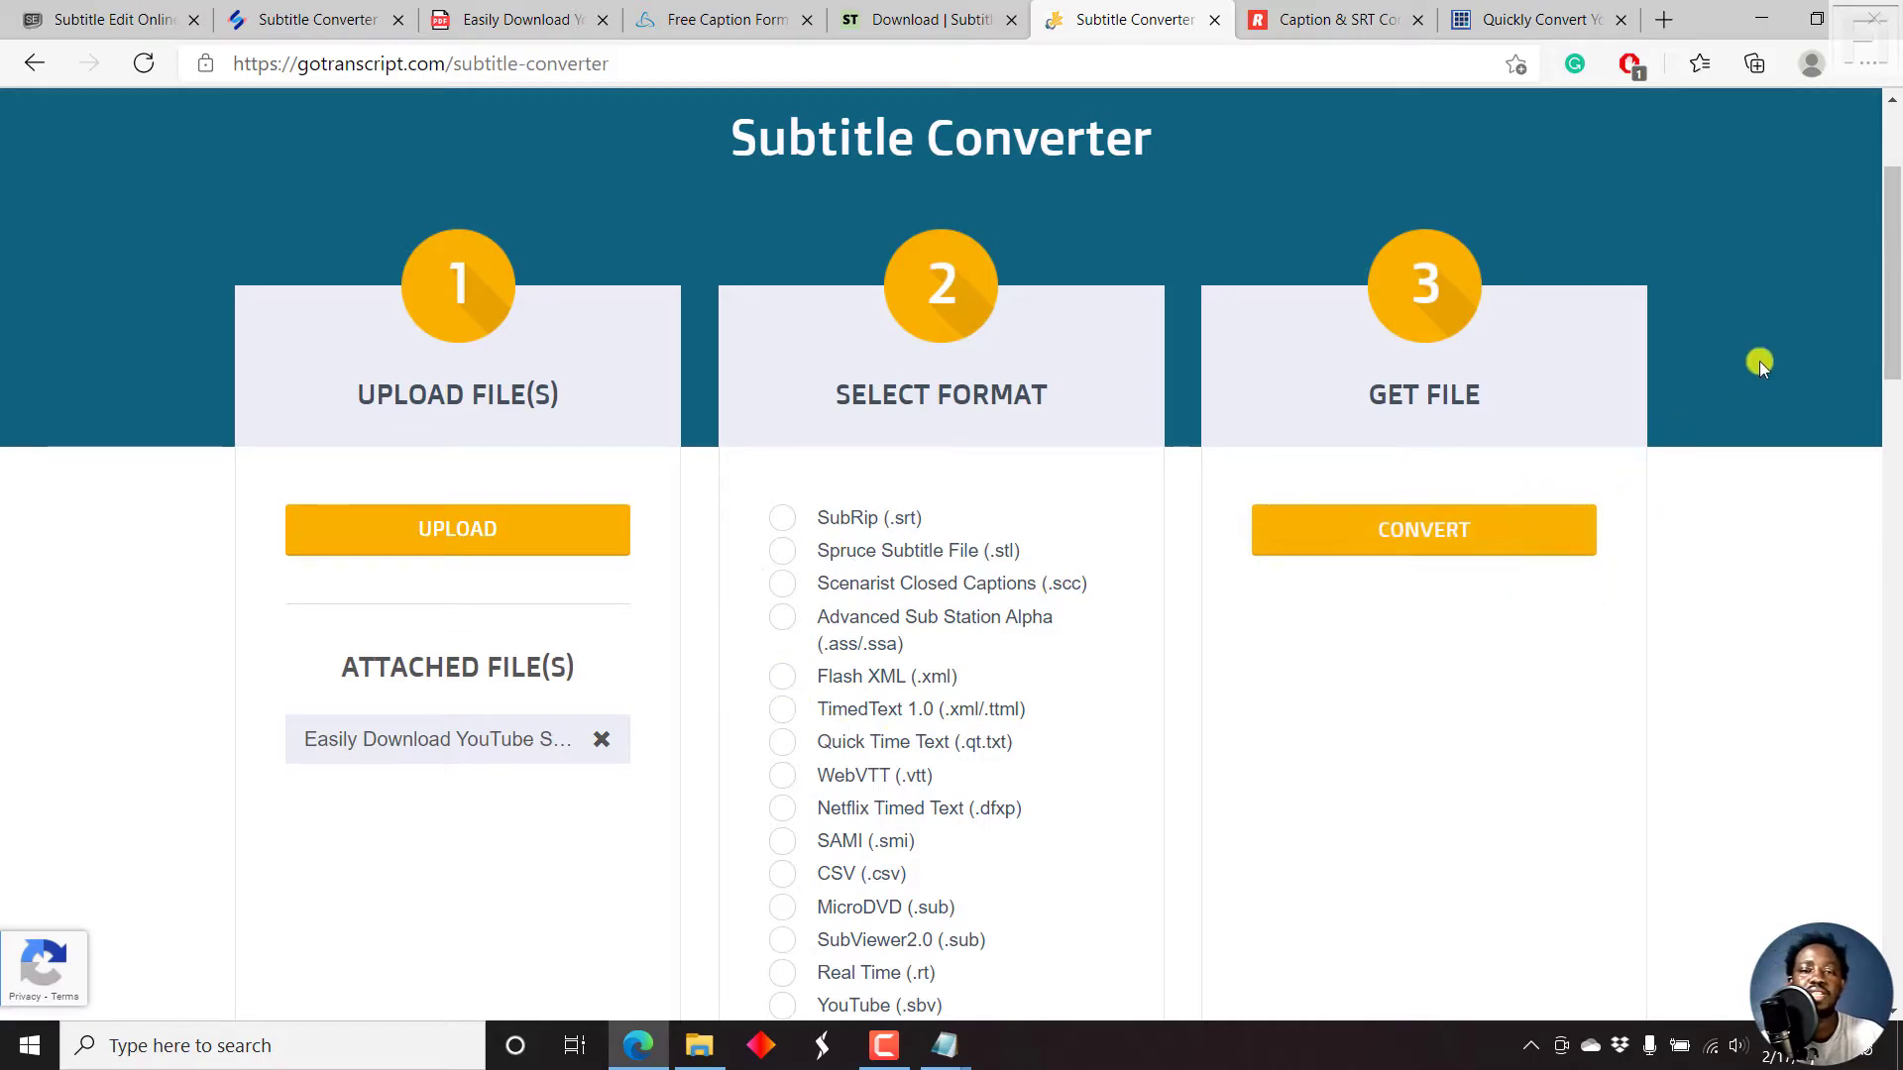
Select Advanced Sub Station Alpha (.ass/.ssa) as the output format and start the conversion.
{"action": "left_click_drag", "start_coordinate": [1893, 202], "coordinate": [1893, 247]}
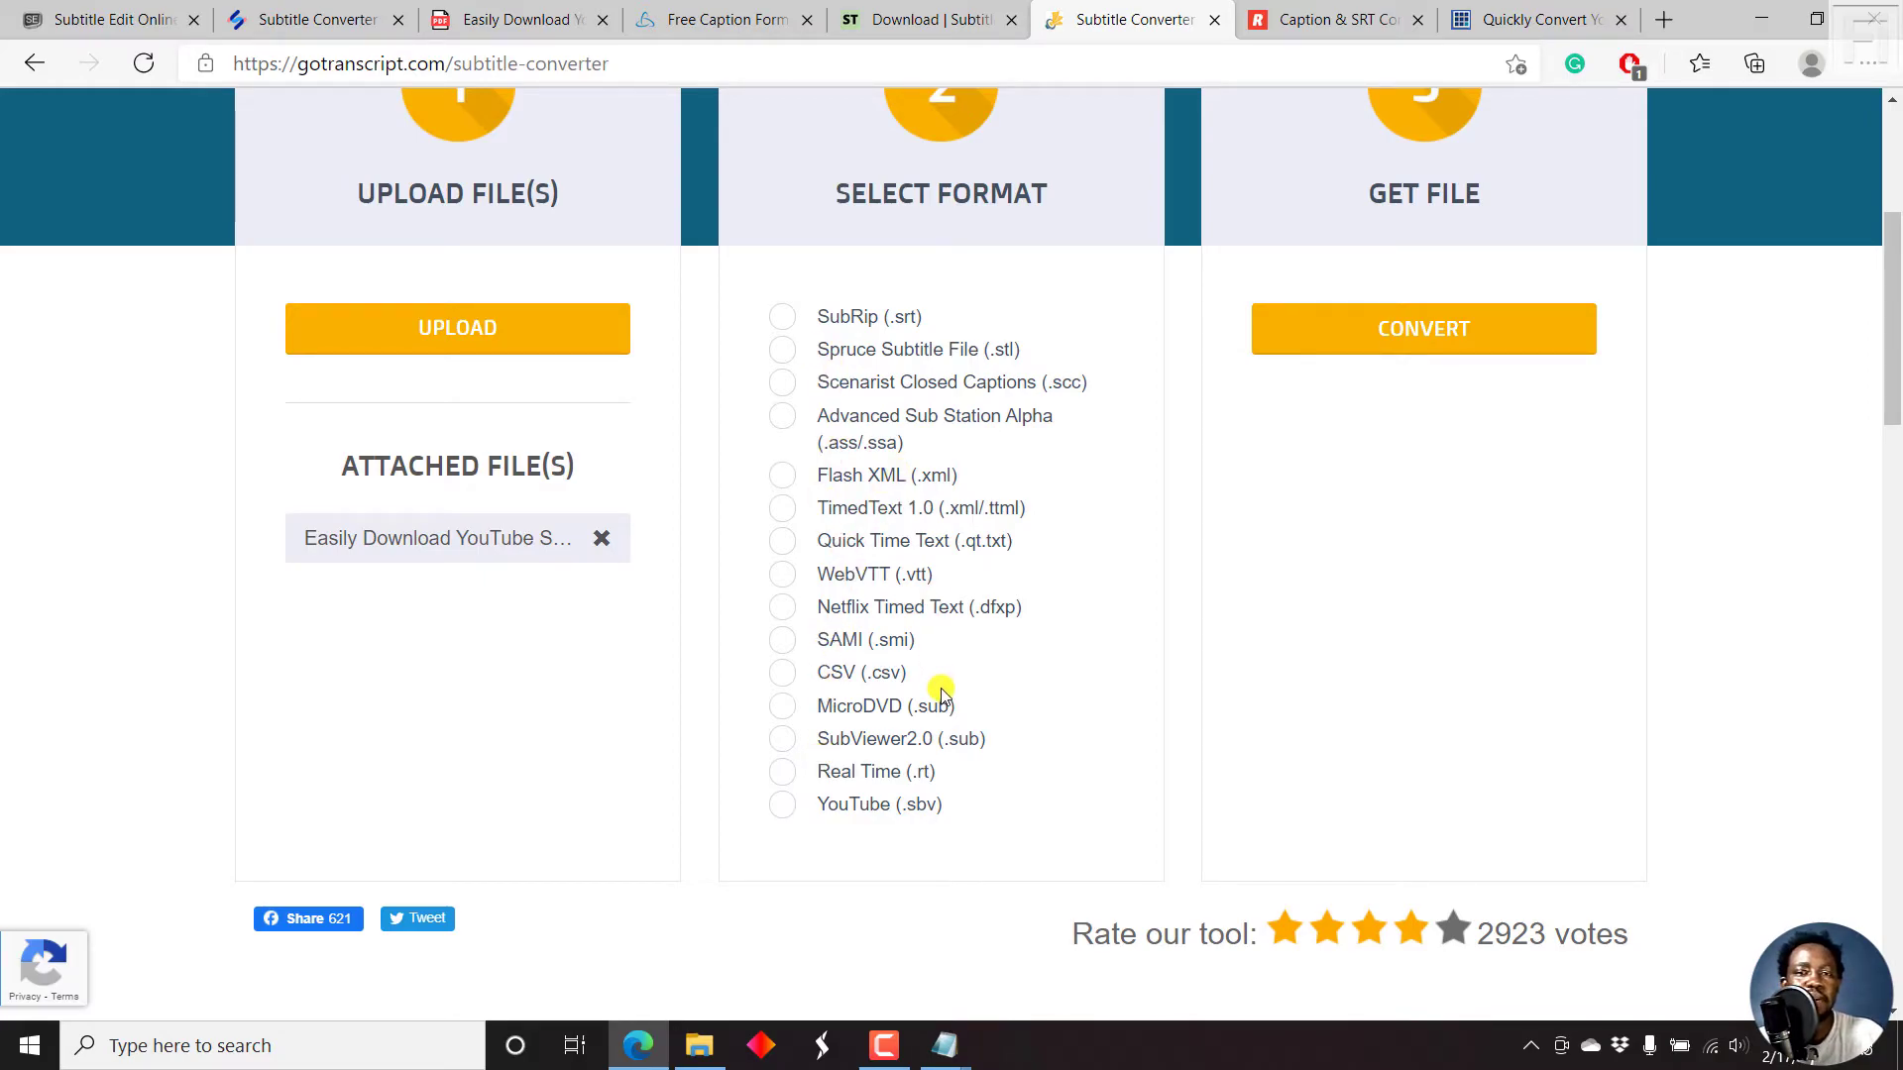
{"action": "left_click", "coordinate": [777, 417]}
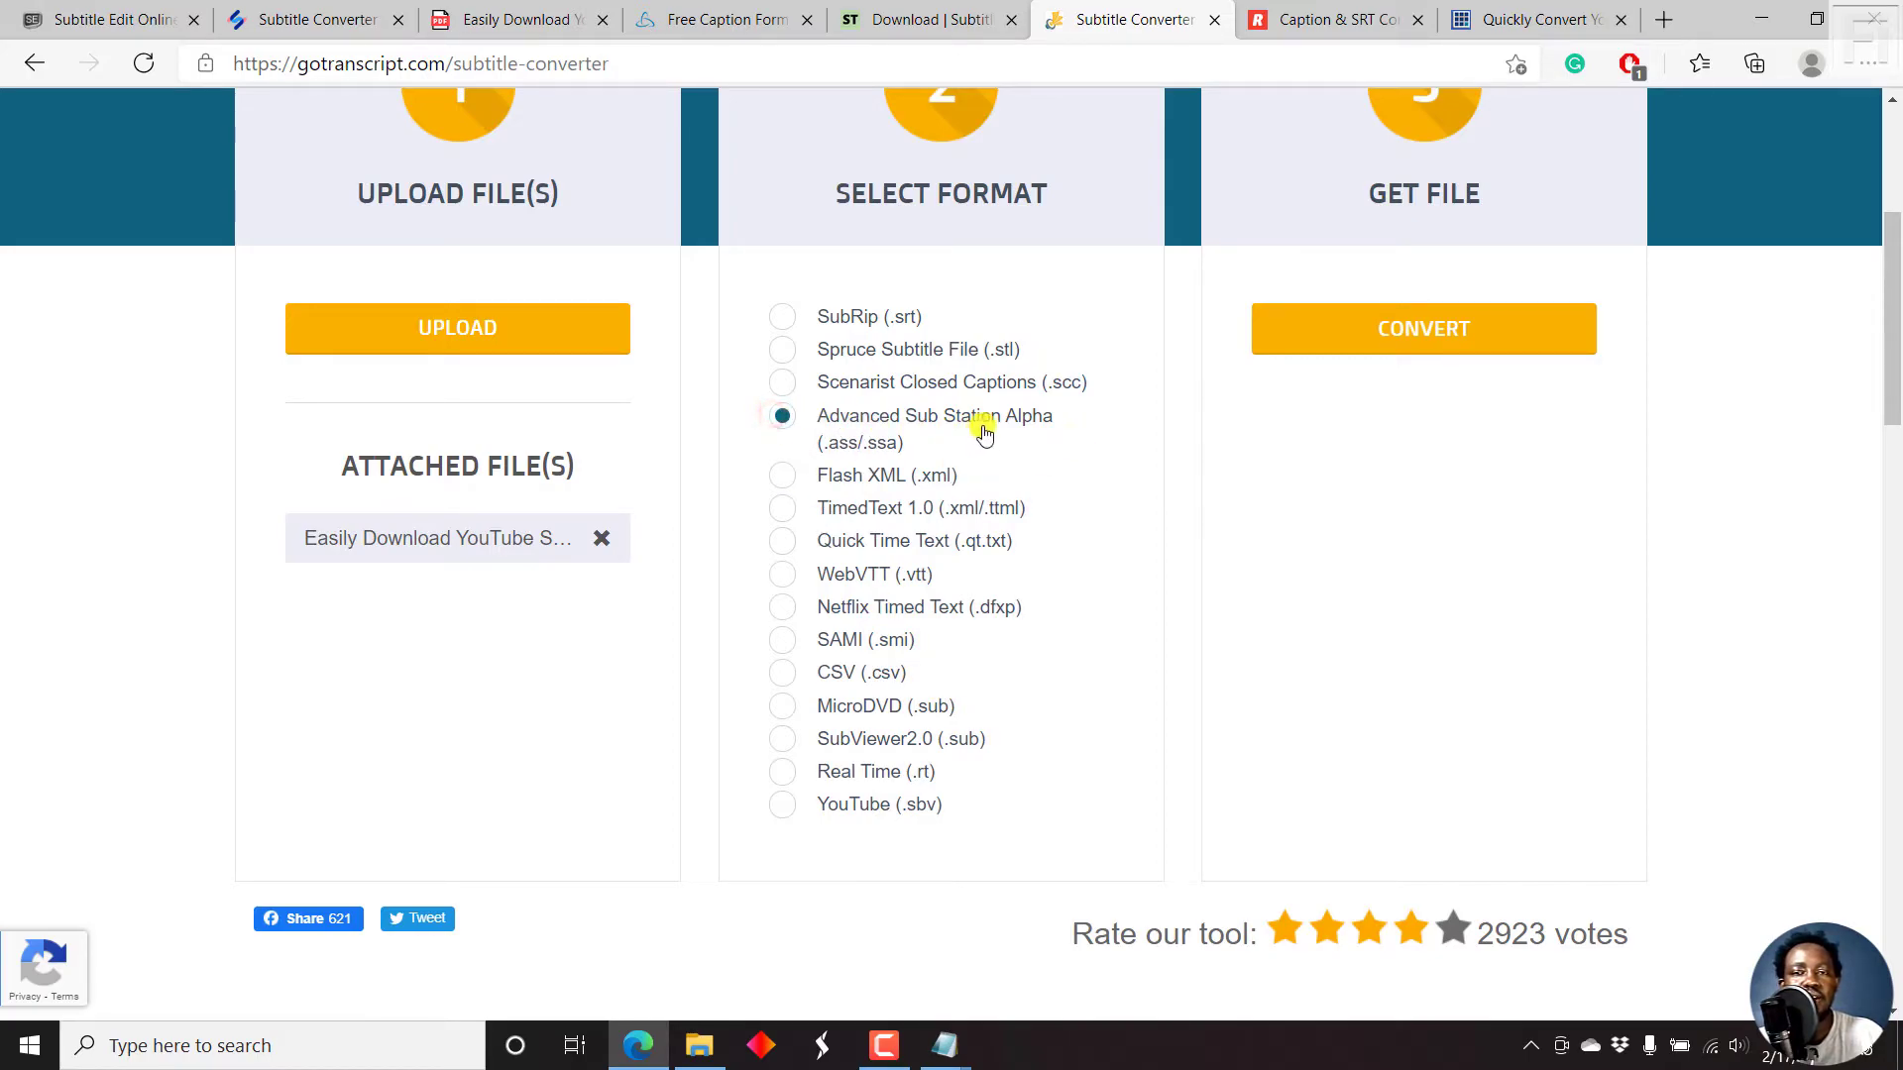
{"action": "left_click", "coordinate": [1419, 333]}
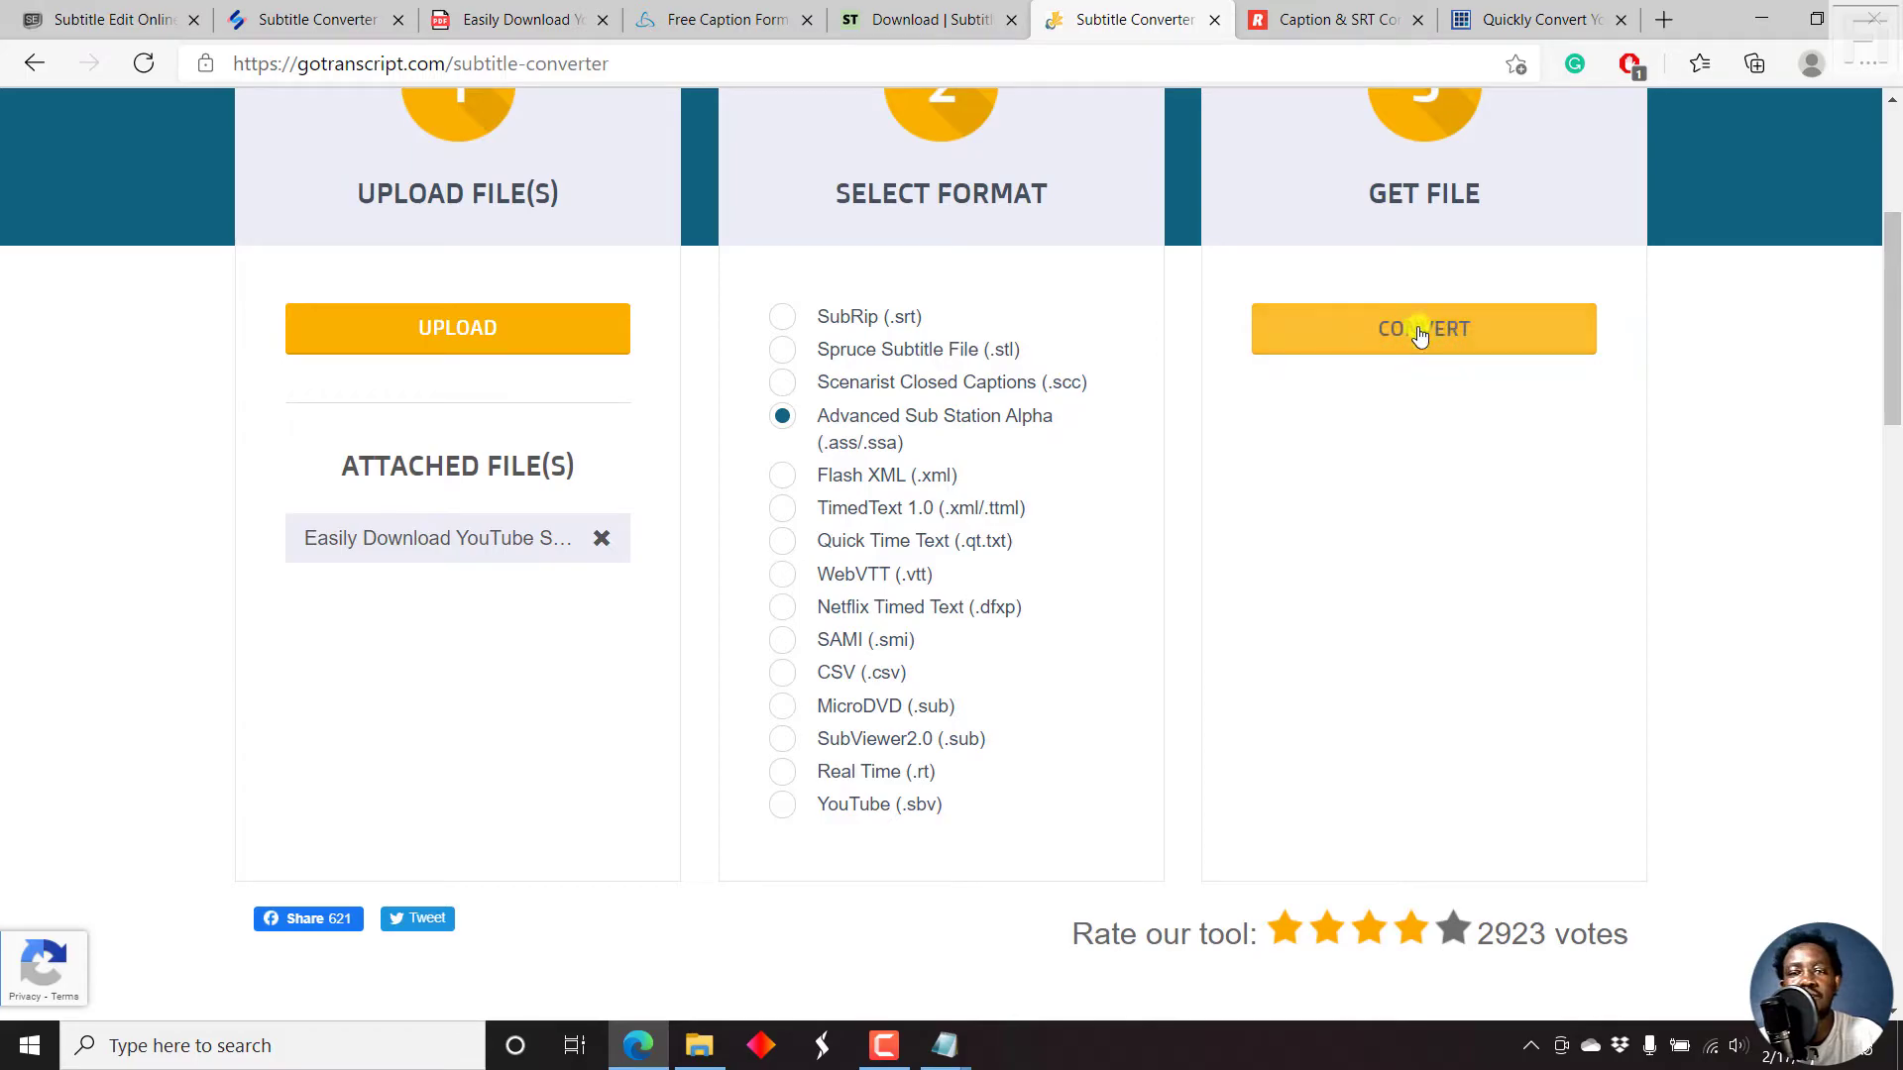
{"action": "left_click", "coordinate": [1419, 333]}
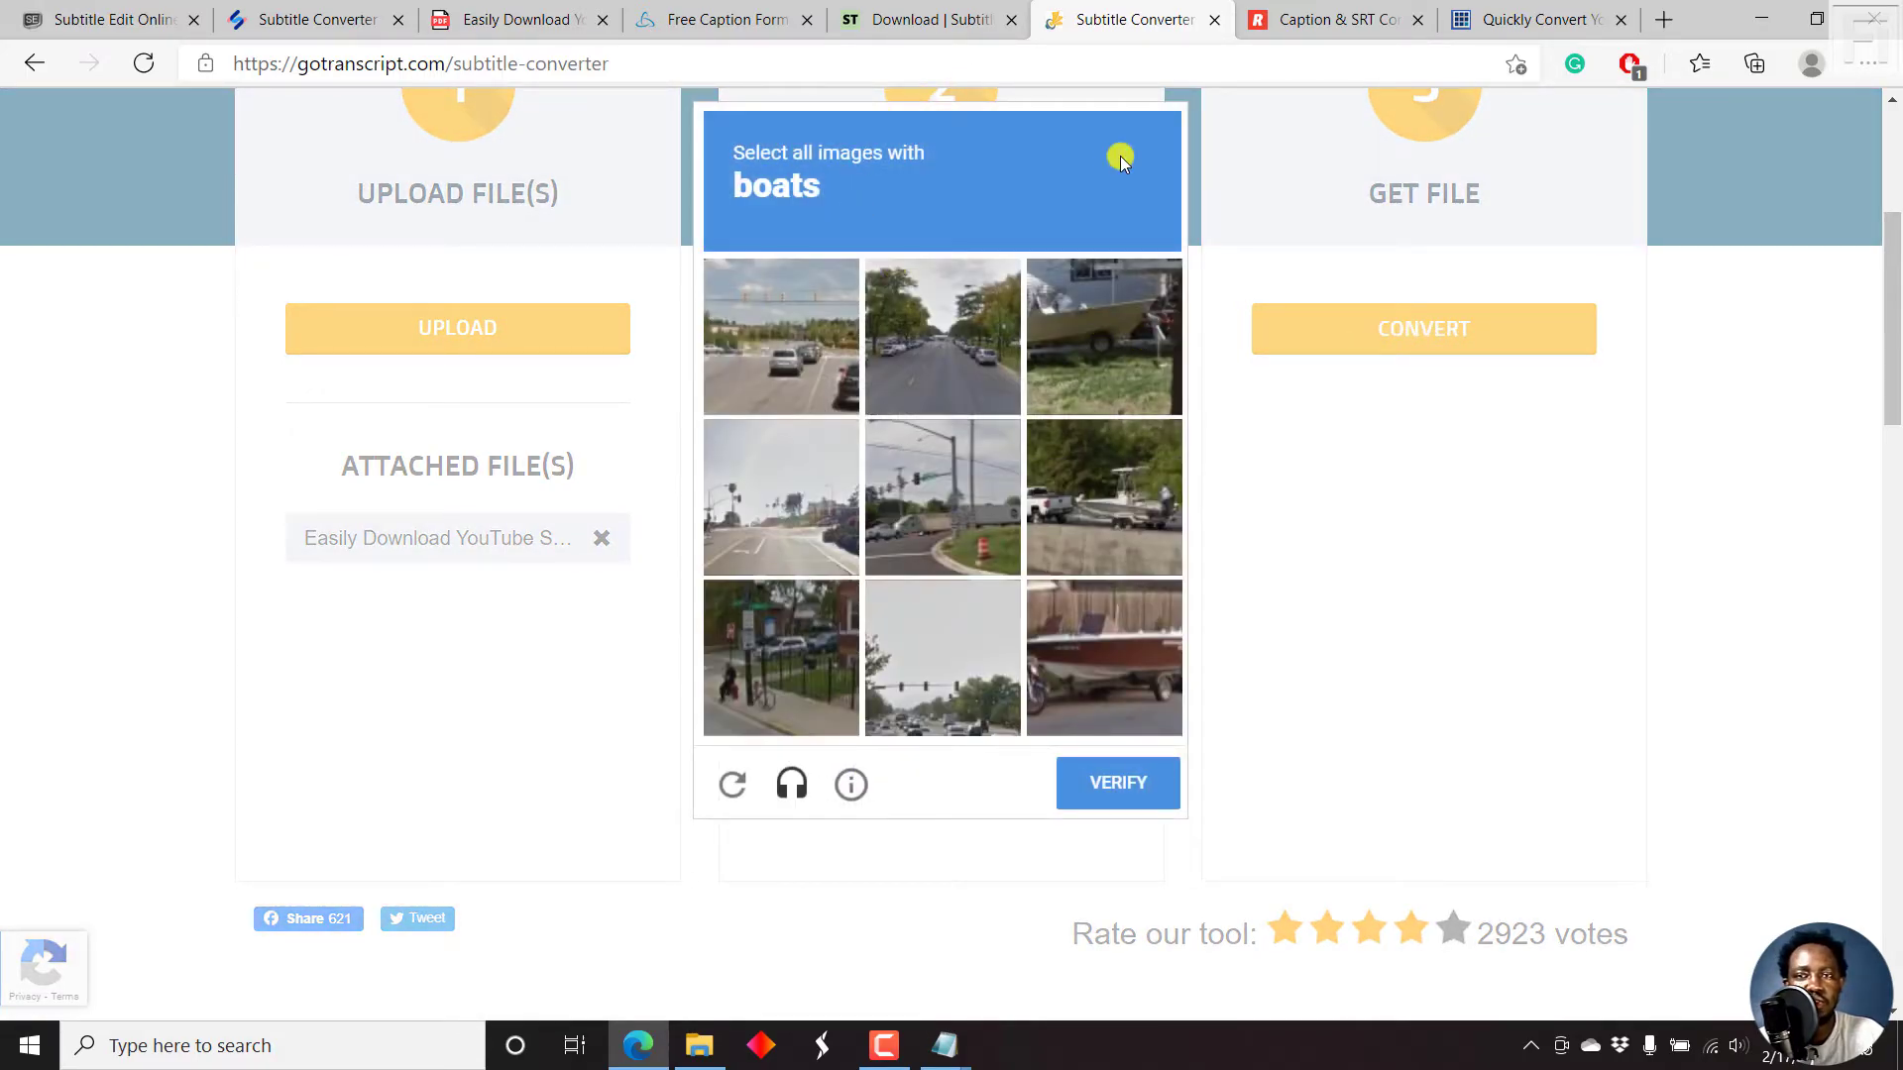
Complete the image verification by selecting all boat pictures, and open the downloaded .ass file in Aegisub.
{"action": "left_click", "coordinate": [1103, 341]}
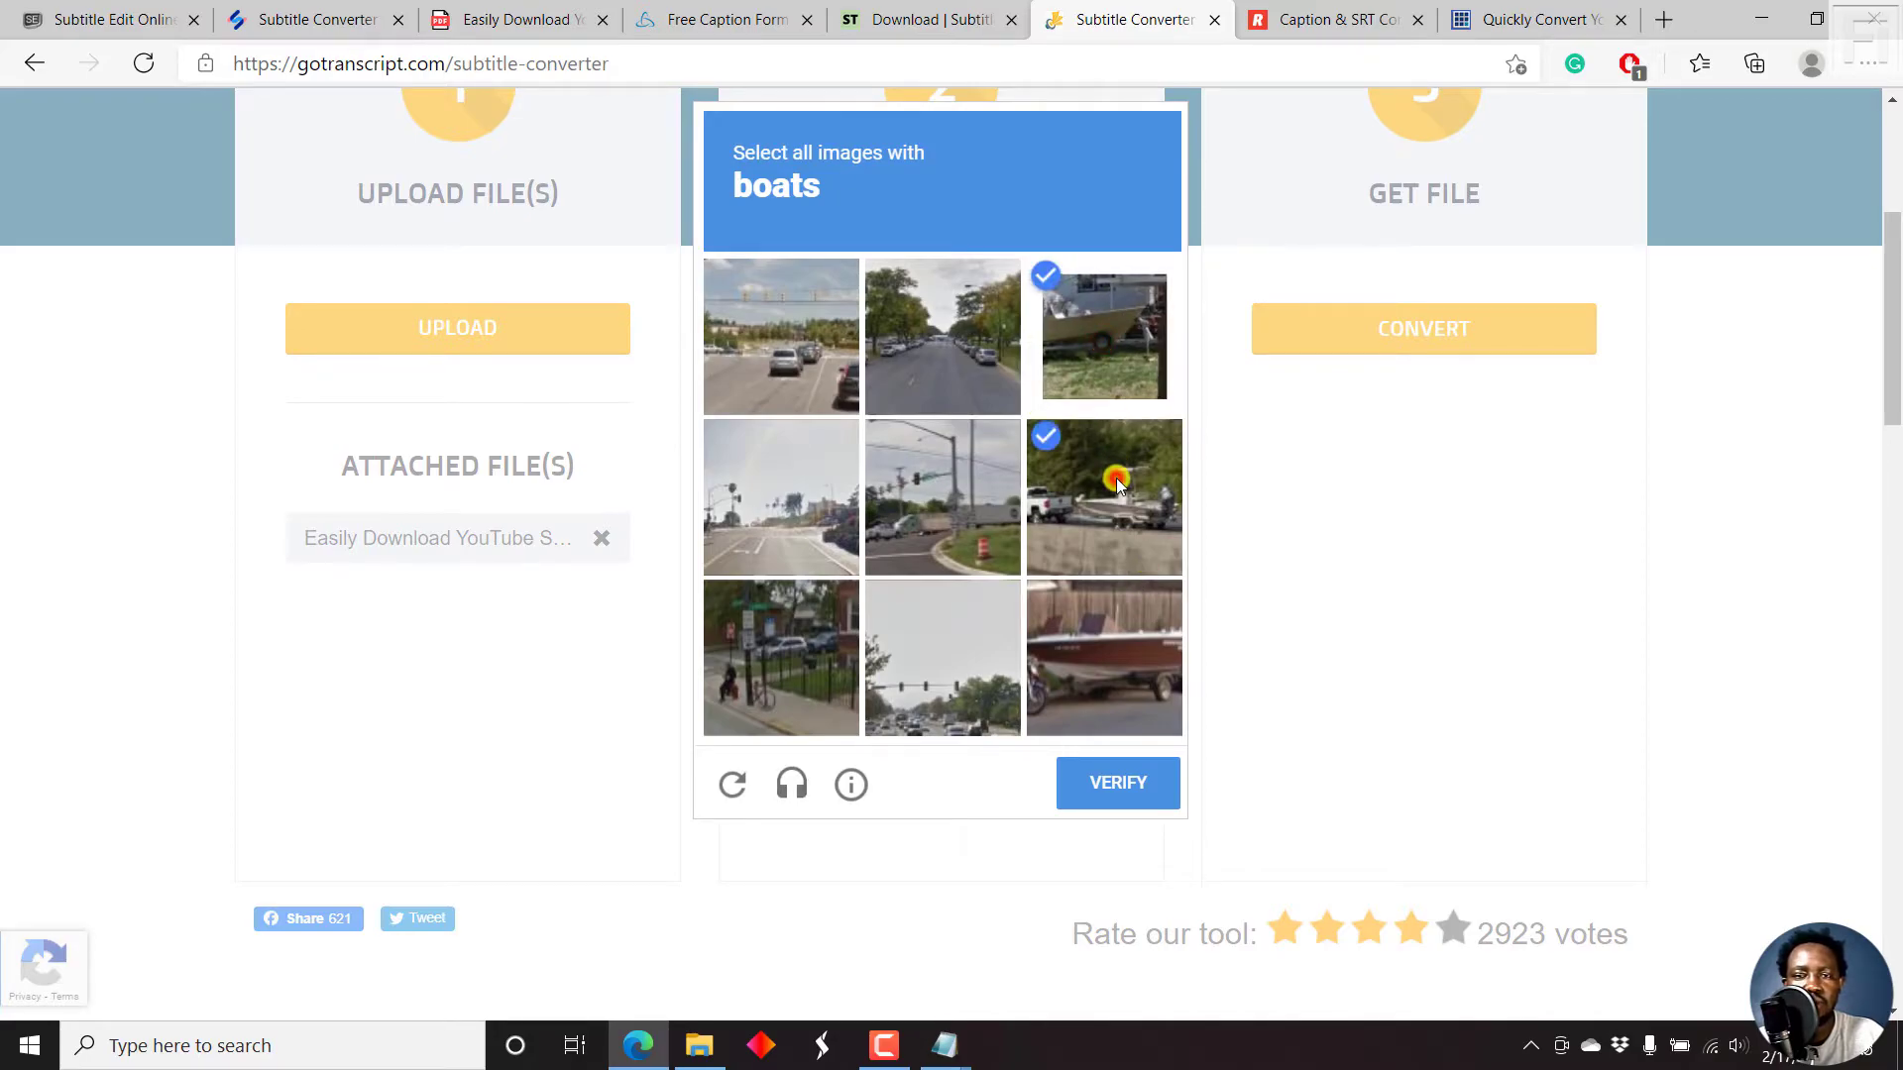
{"action": "left_click", "coordinate": [1112, 645]}
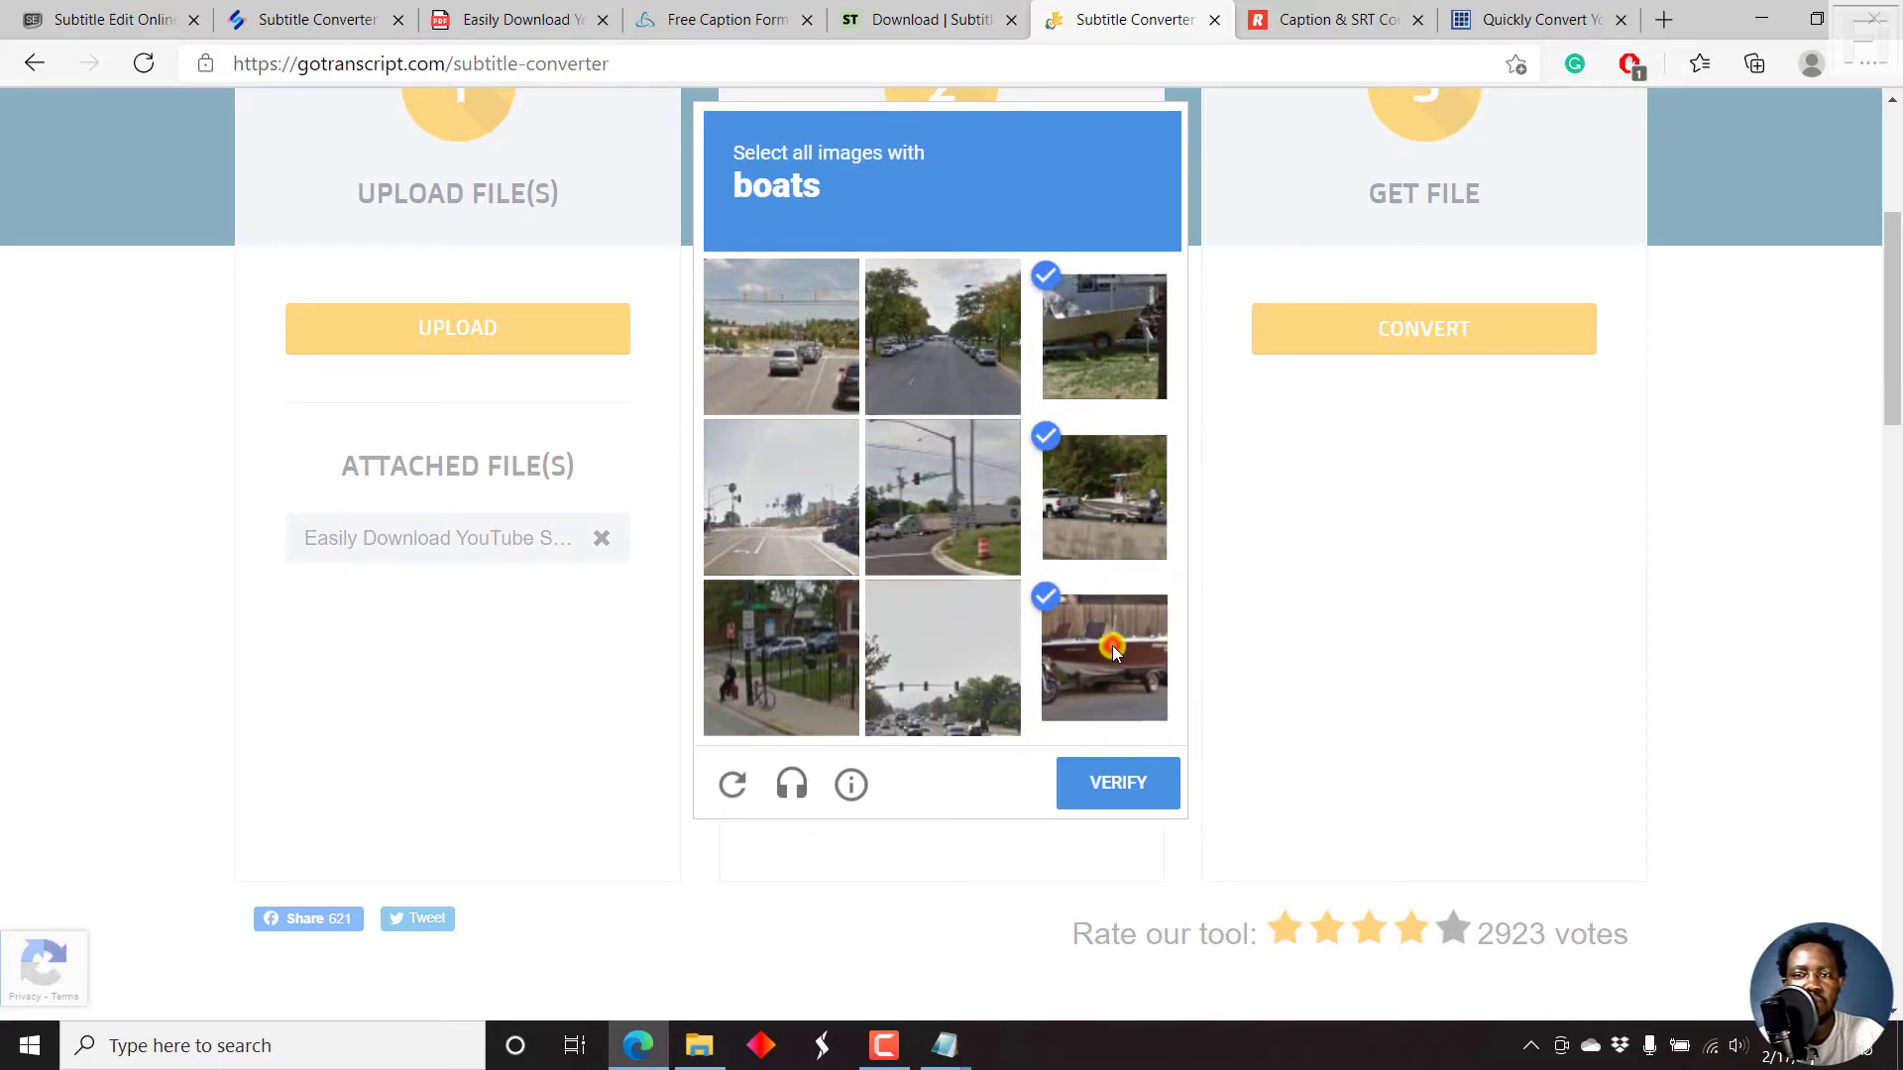
{"action": "left_click", "coordinate": [1119, 784]}
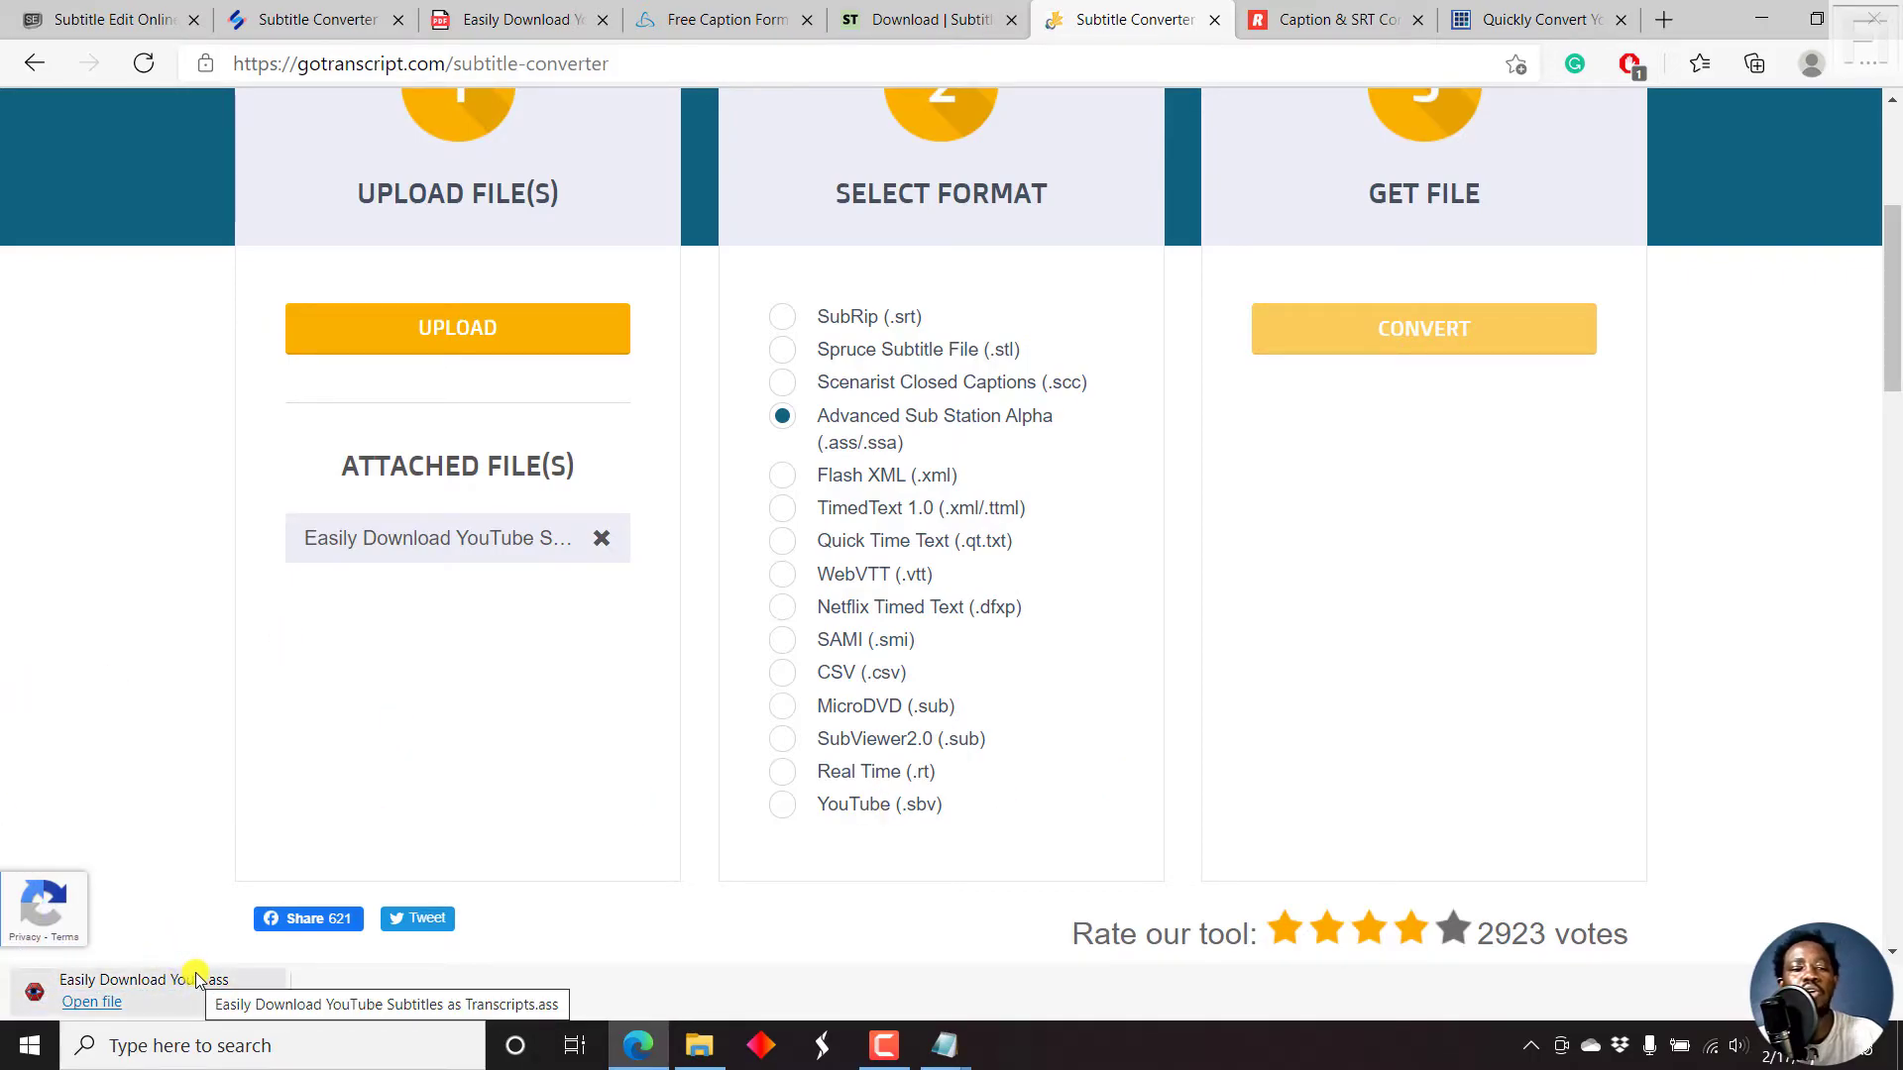
{"action": "left_click", "coordinate": [136, 986]}
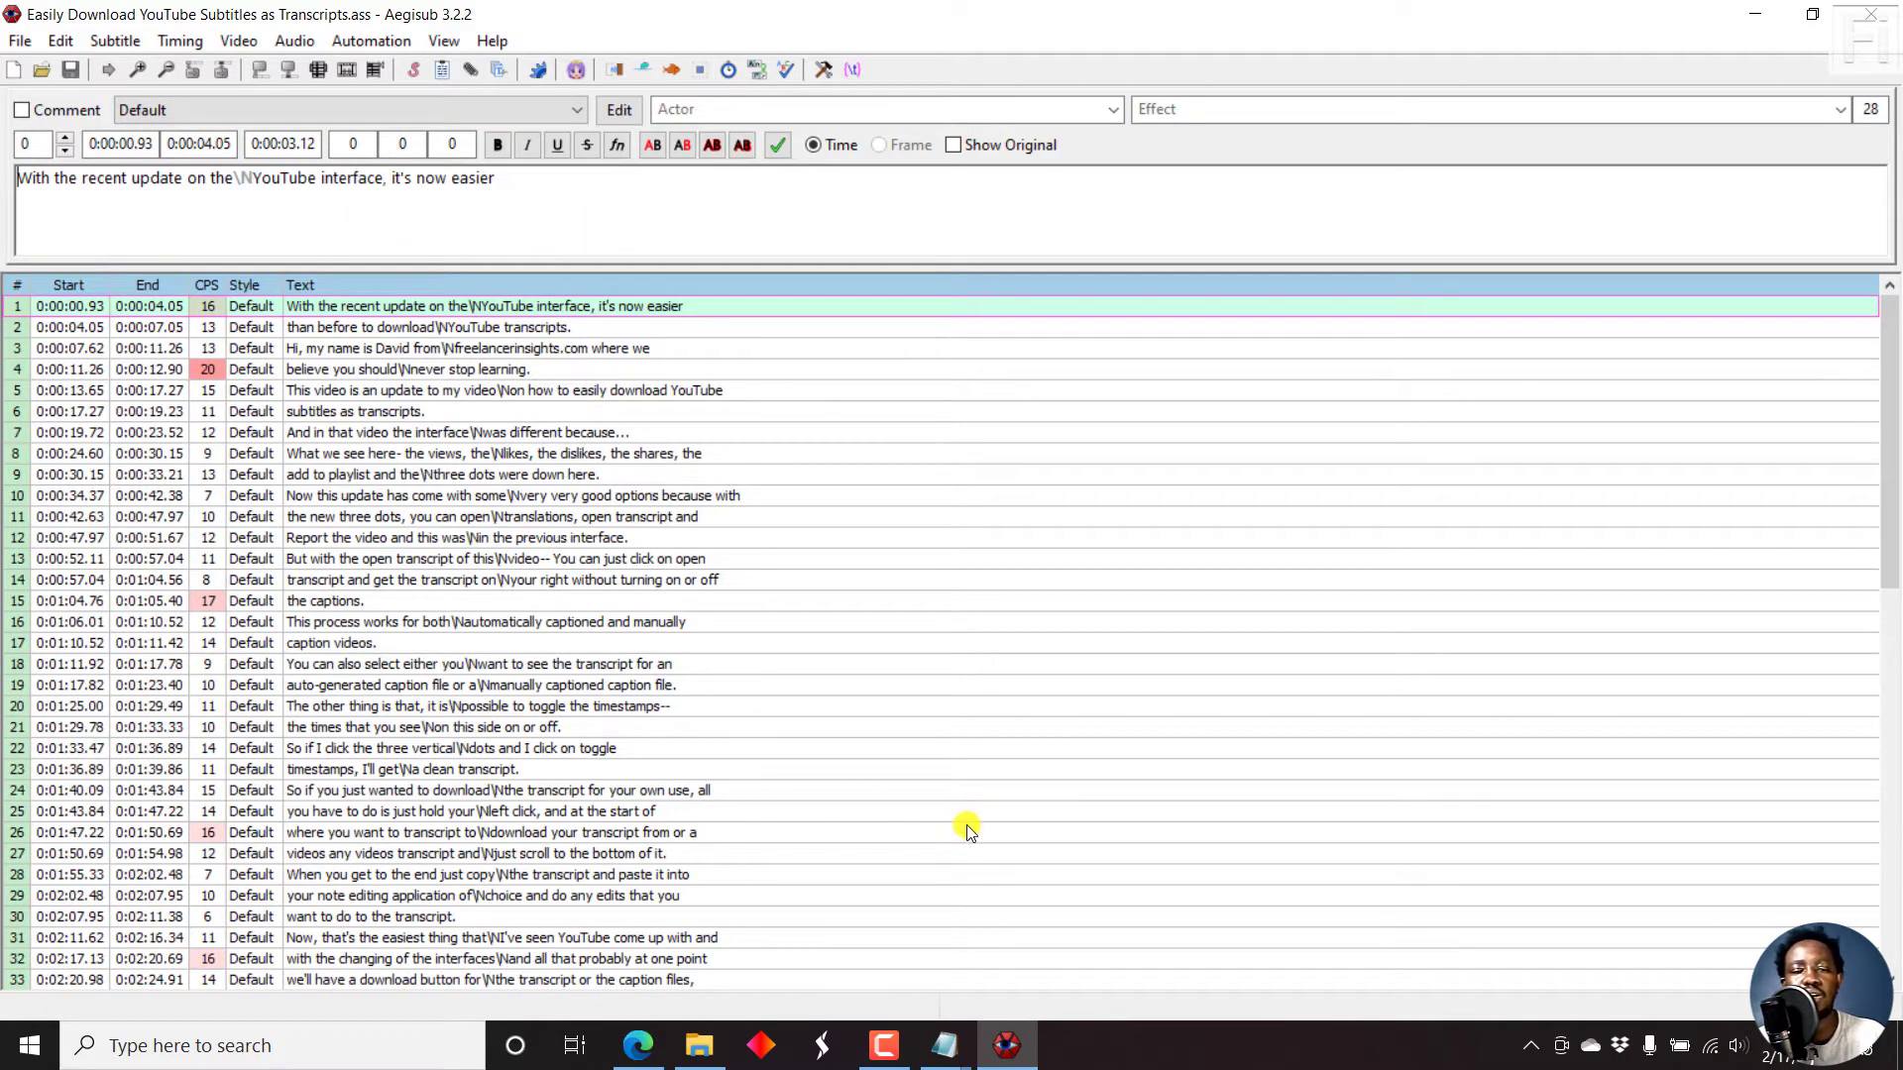
Switch to File Explorer and open the Downloads folder in a new window.
{"action": "mouse_move", "coordinate": [696, 1051]}
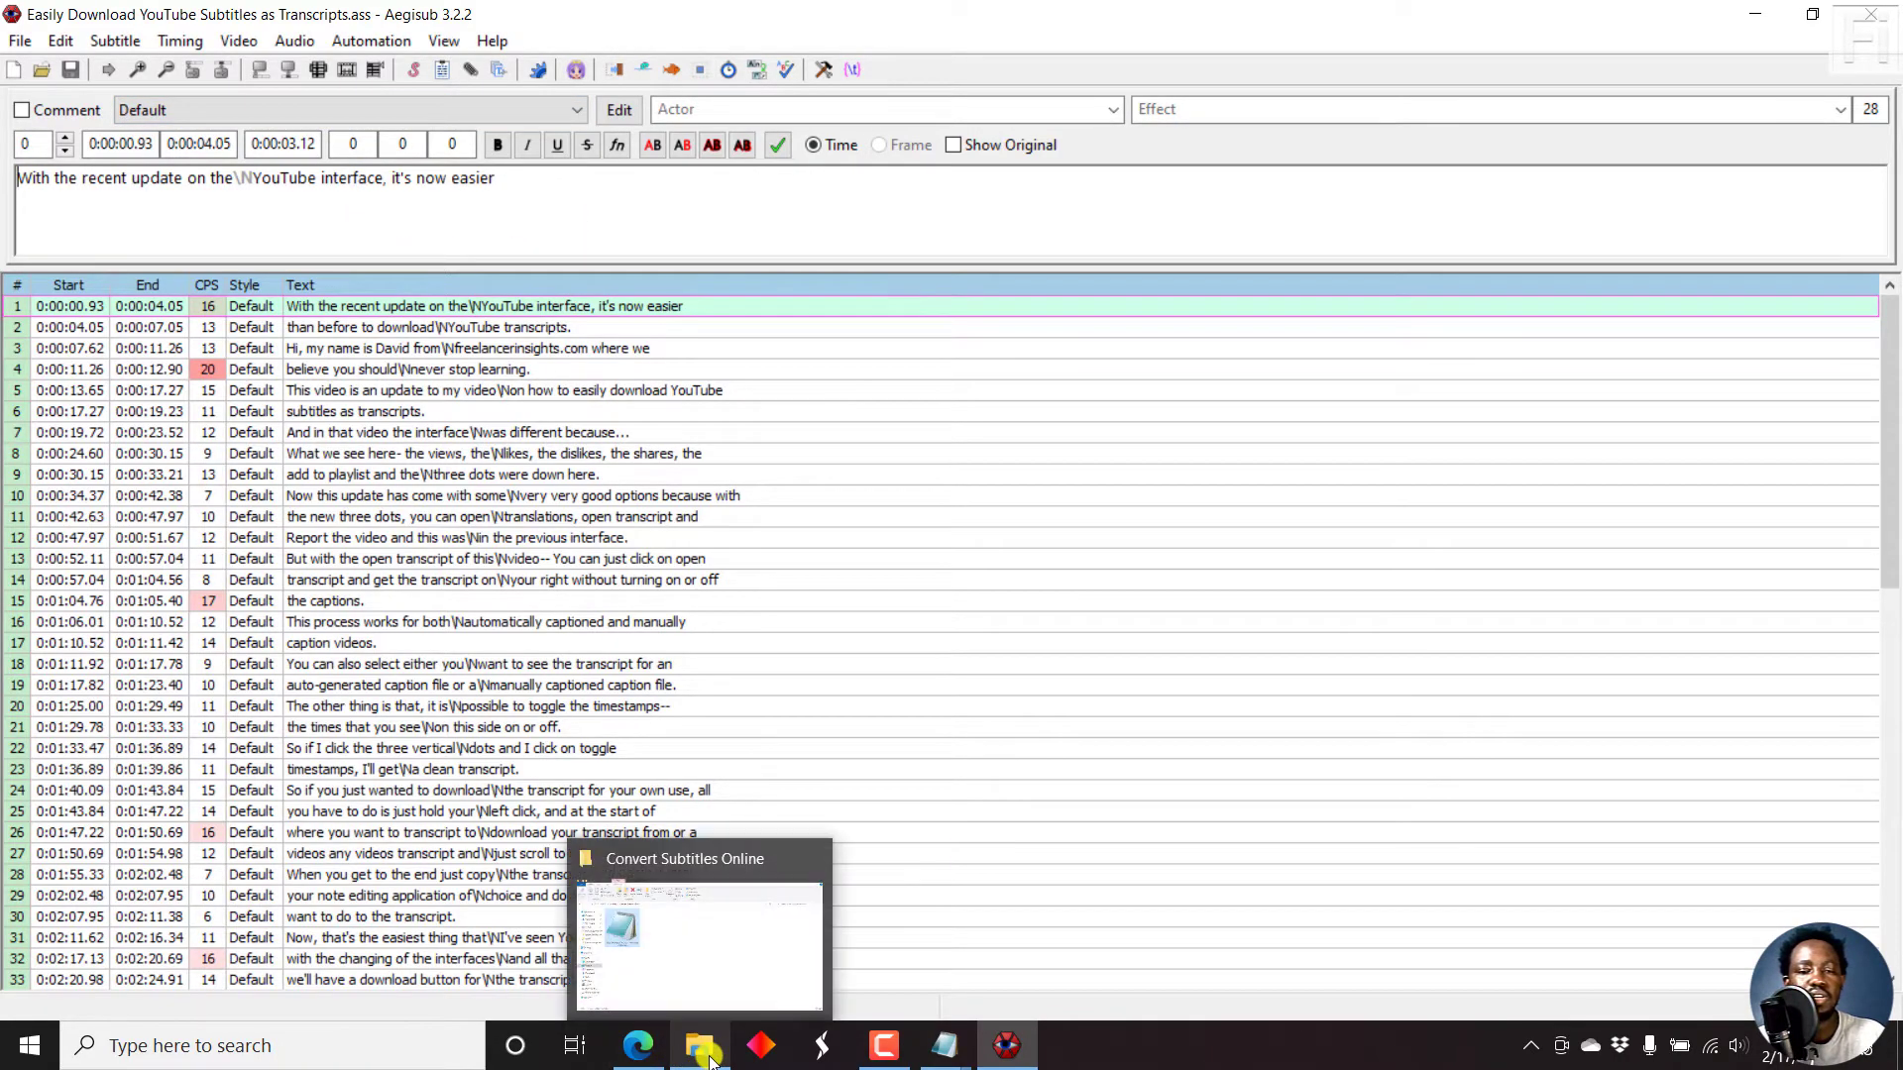
{"action": "left_click", "coordinate": [638, 1046]}
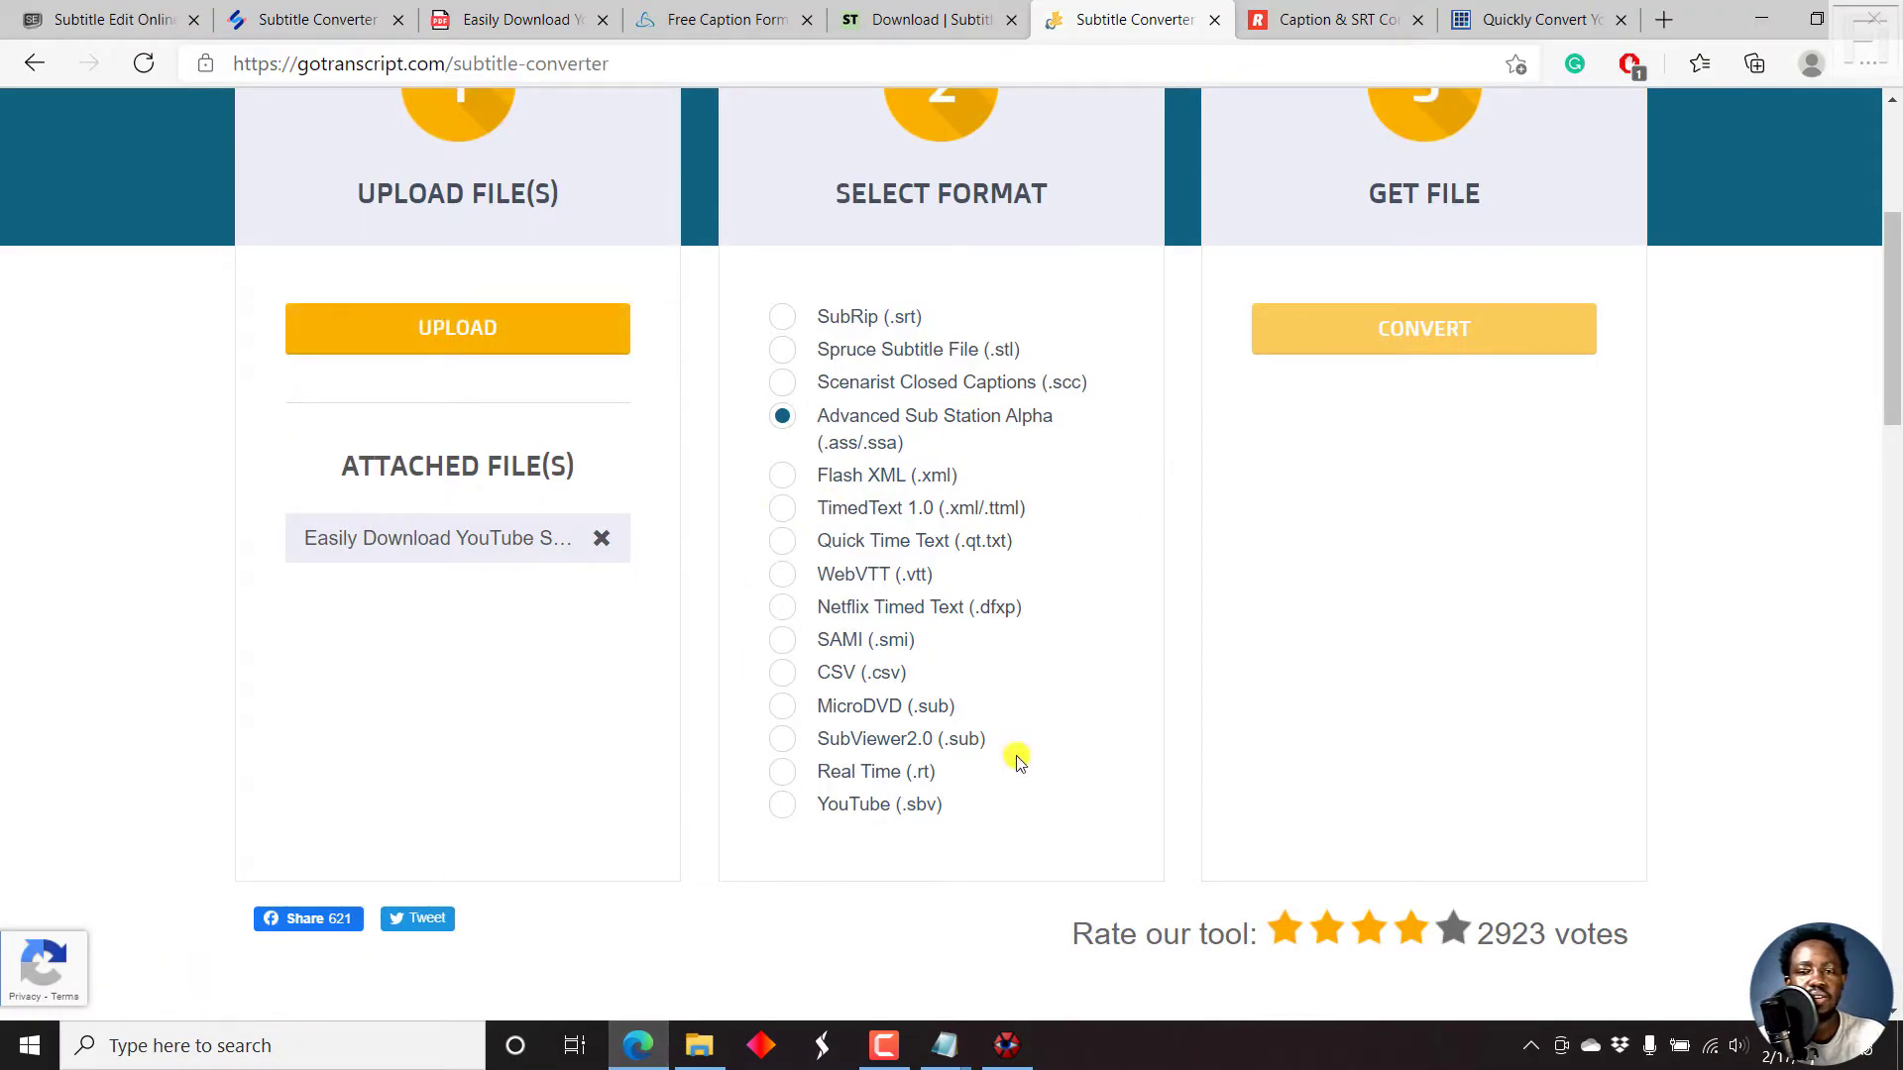
{"action": "left_click", "coordinate": [693, 1056]}
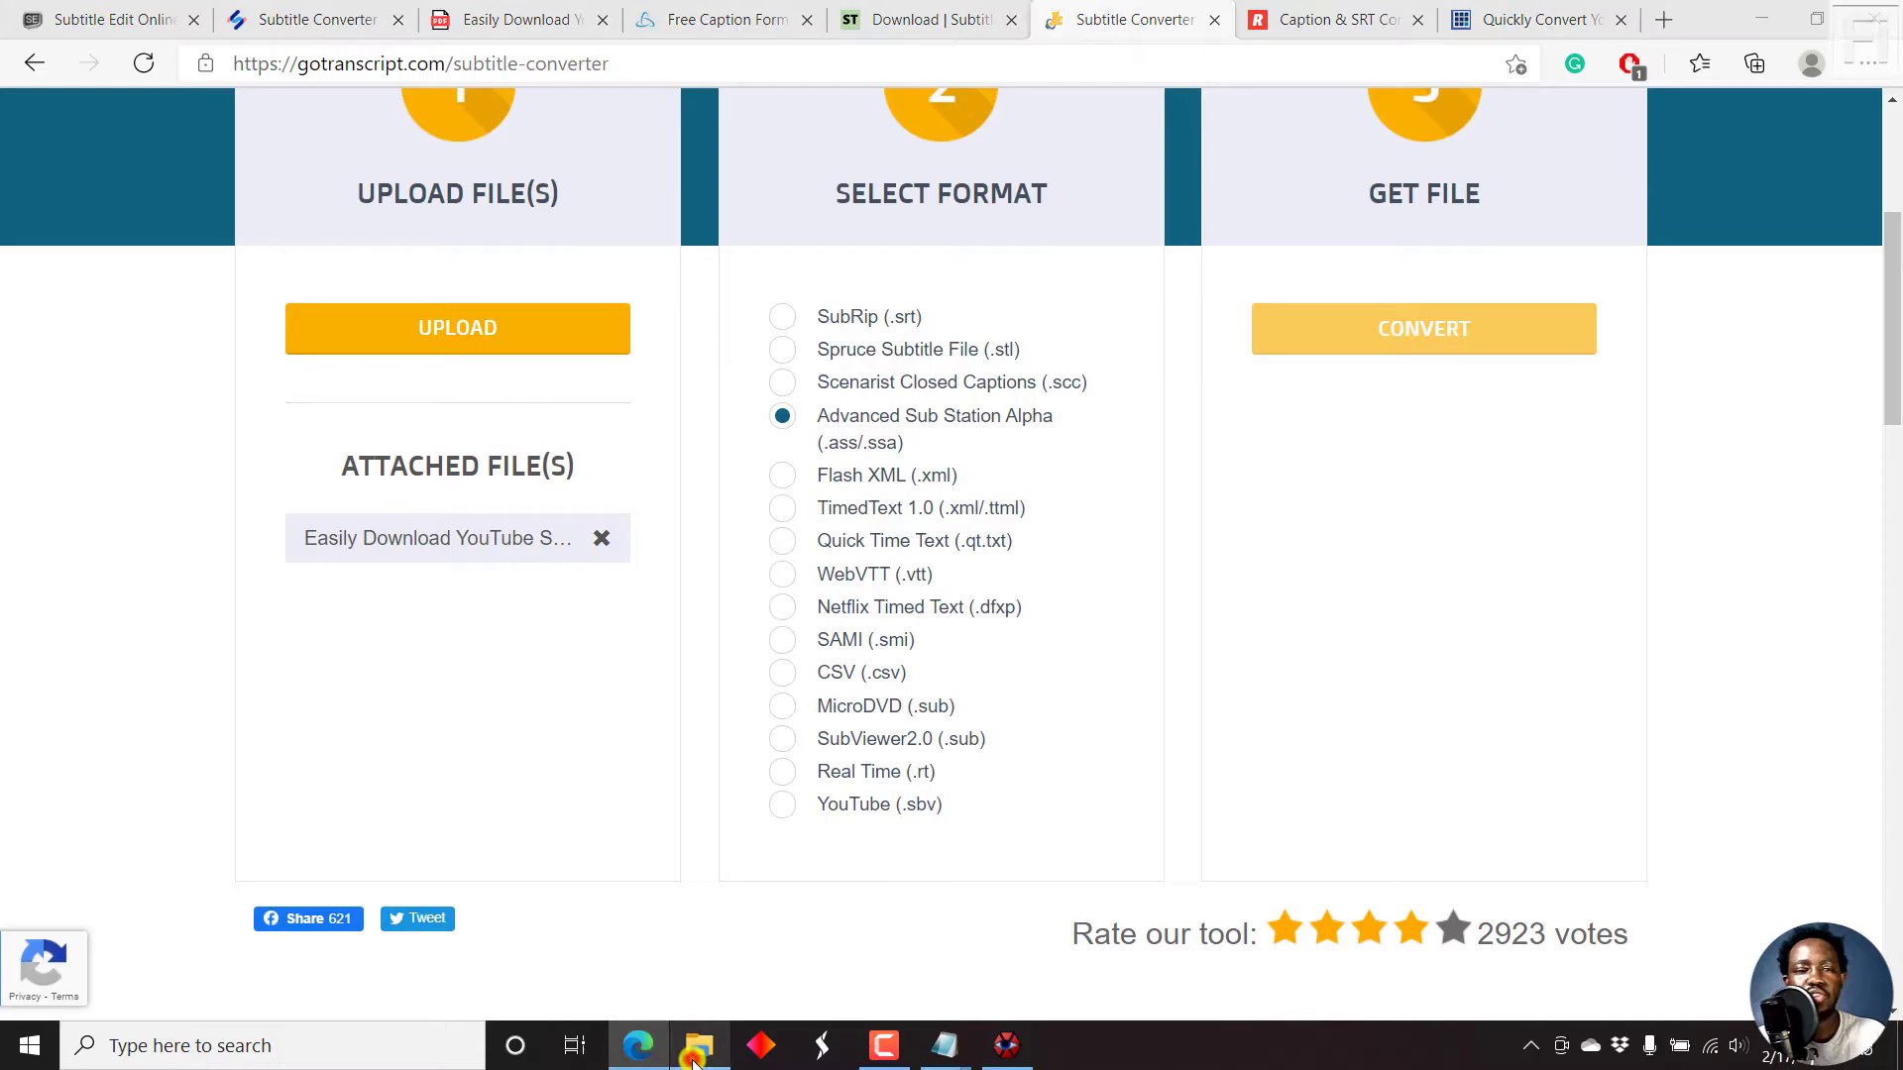
{"action": "right_click", "coordinate": [107, 317]}
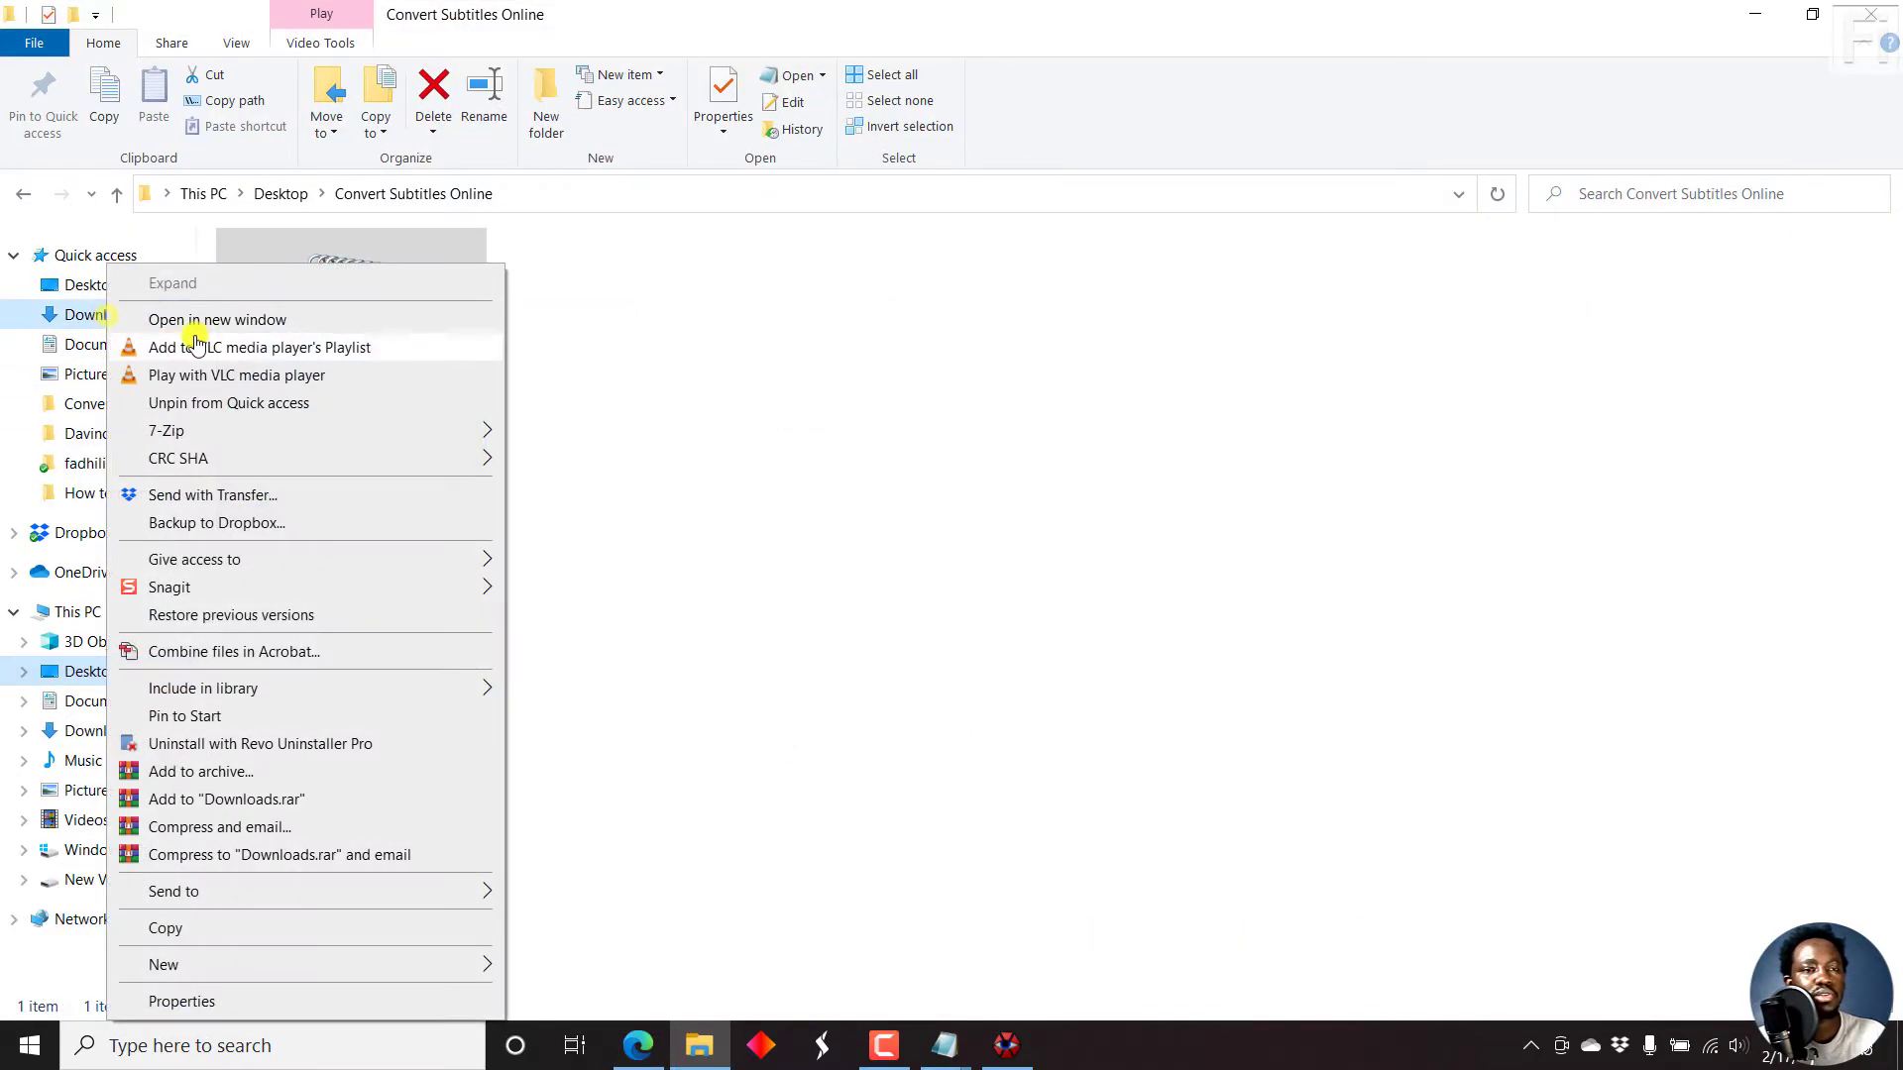
{"action": "left_click", "coordinate": [221, 318]}
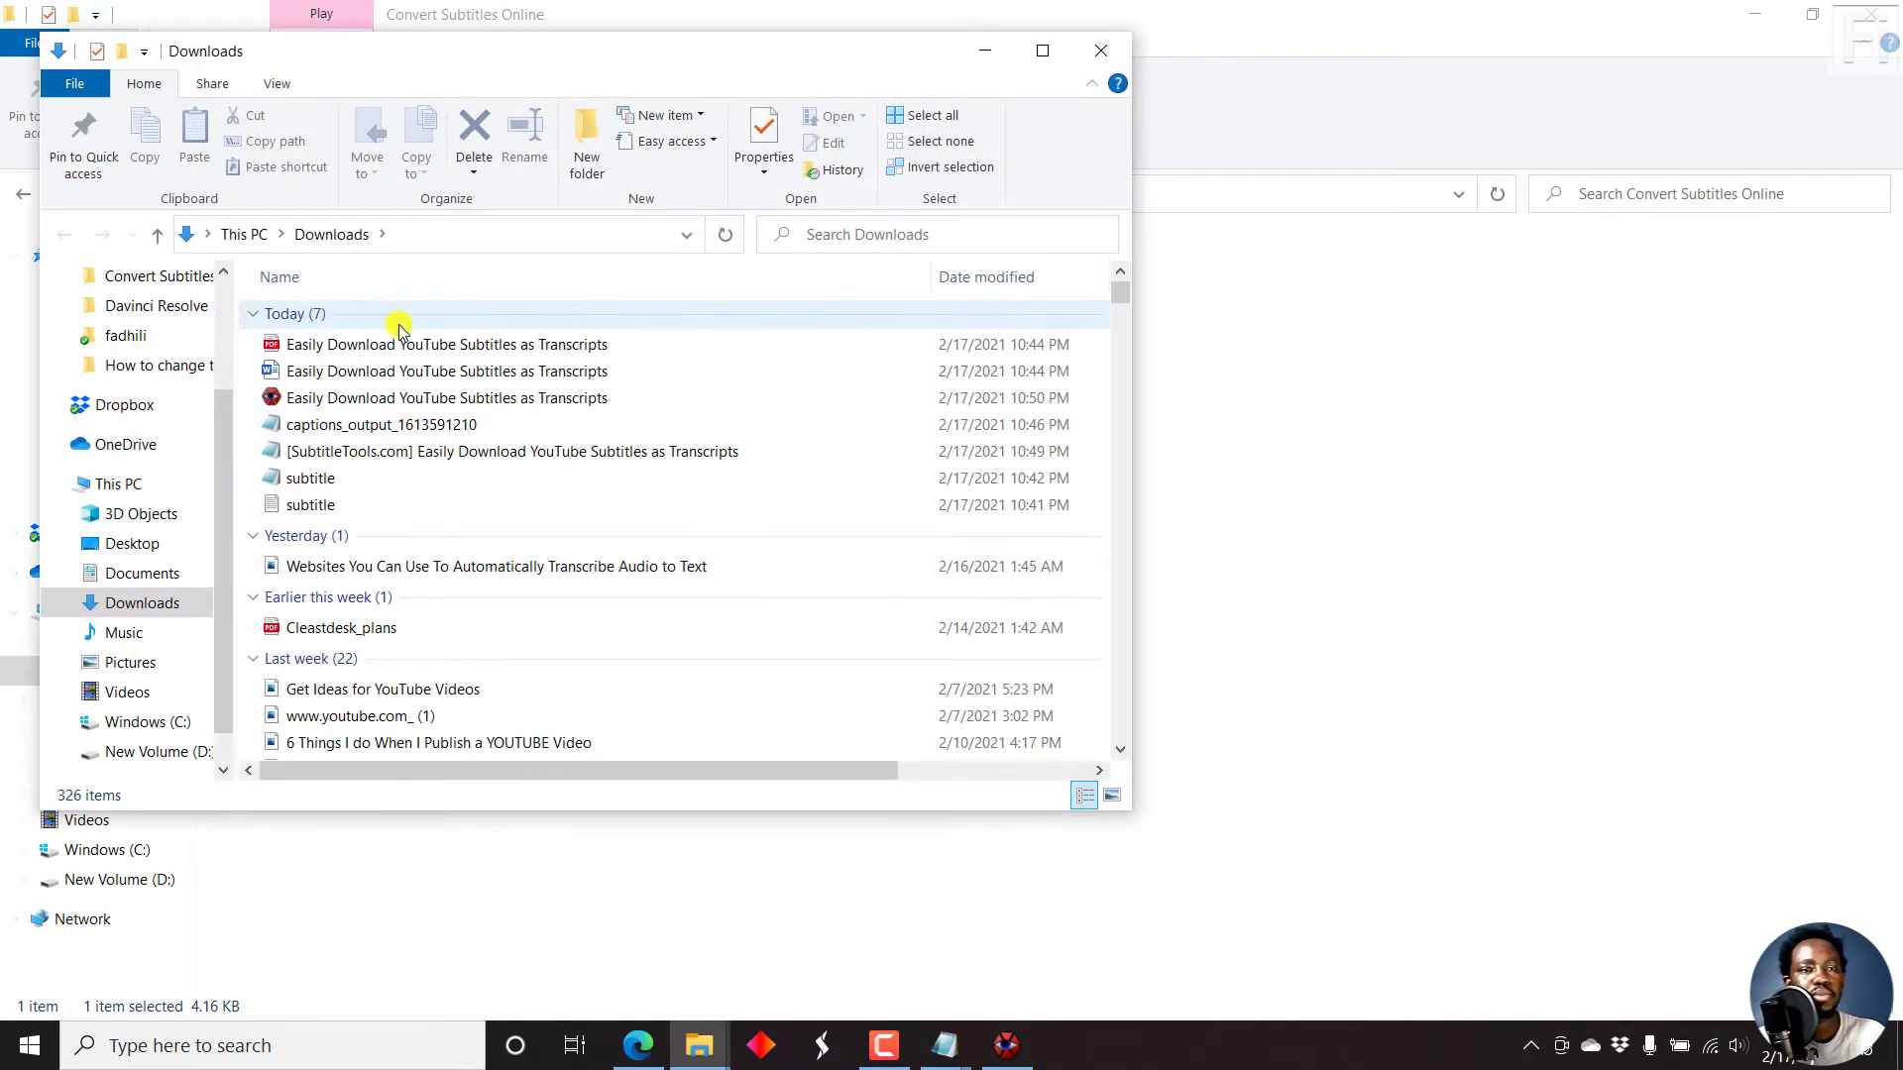
Open the converted .ass file Easily Download YouTube Subtitles as Transcripts with Notepad to check its script contents.
{"action": "left_click", "coordinate": [485, 398]}
{"action": "left_click", "coordinate": [723, 235]}
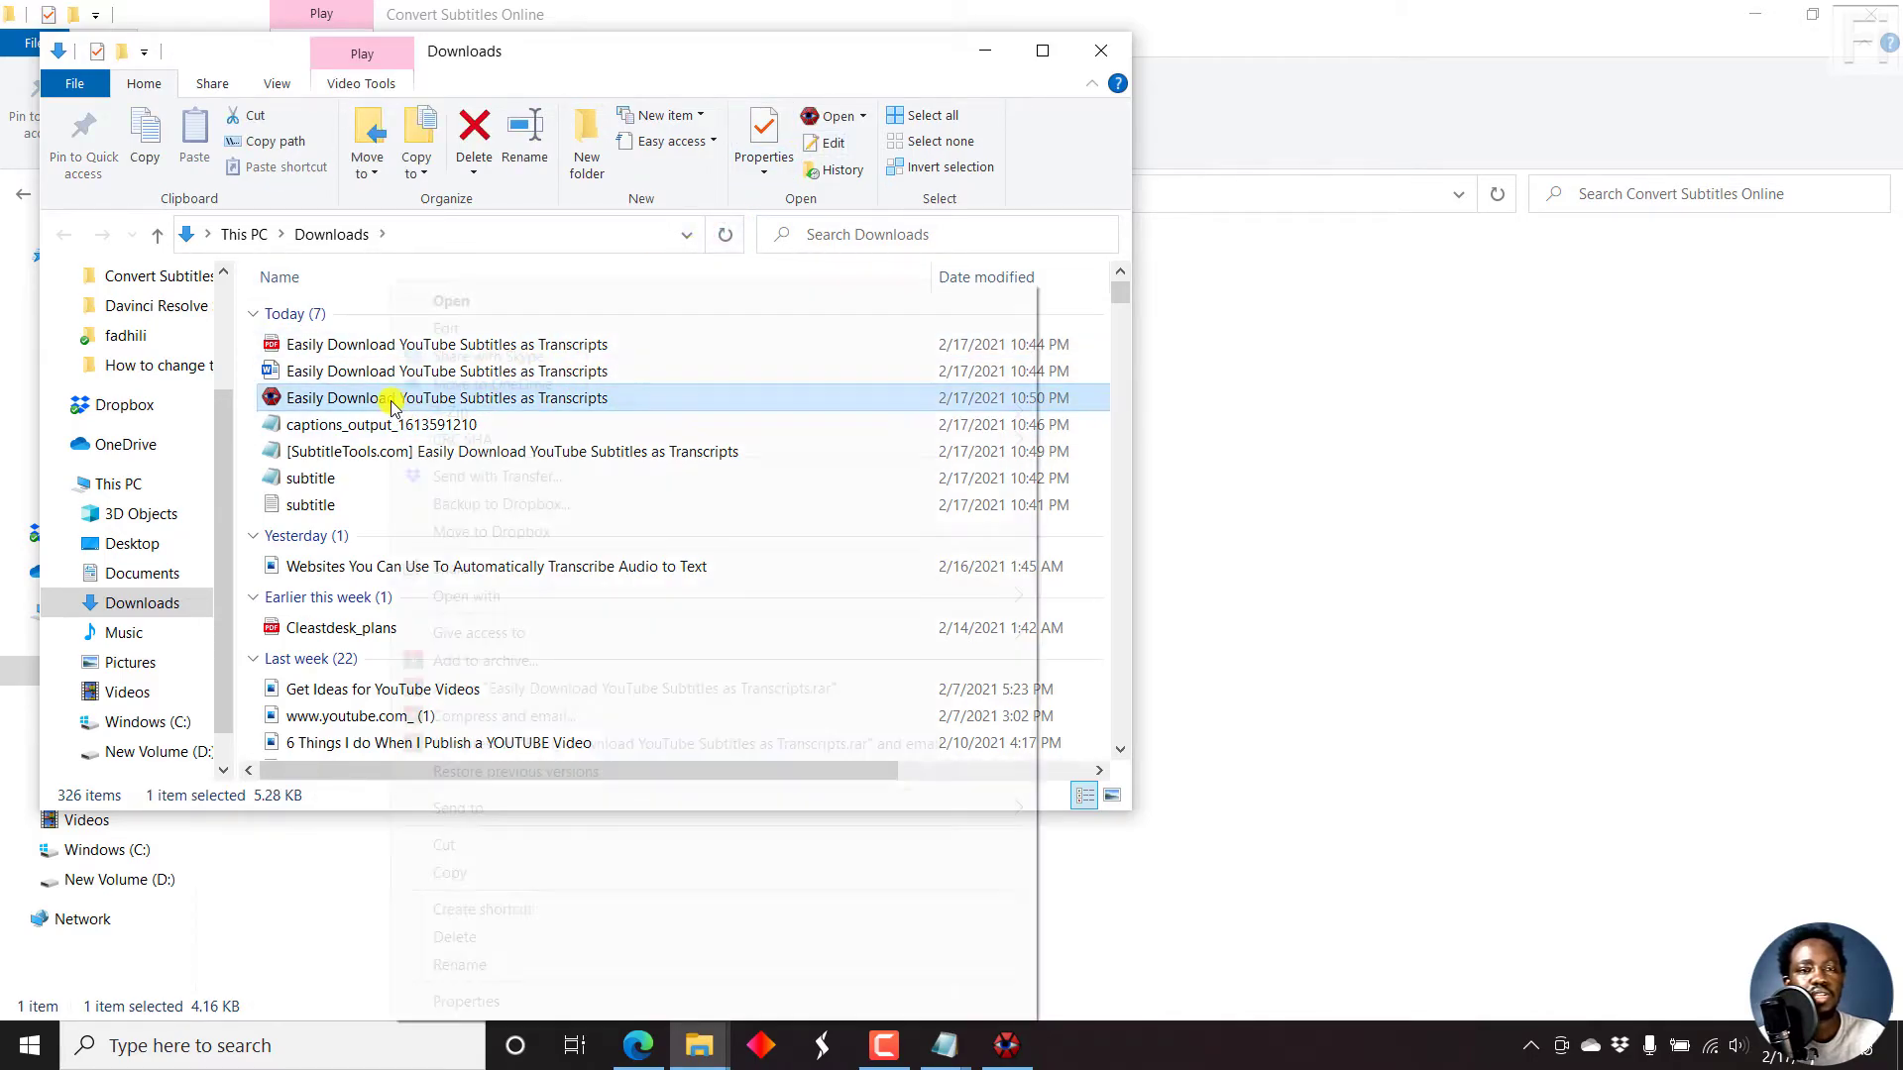
{"action": "right_click", "coordinate": [395, 407]}
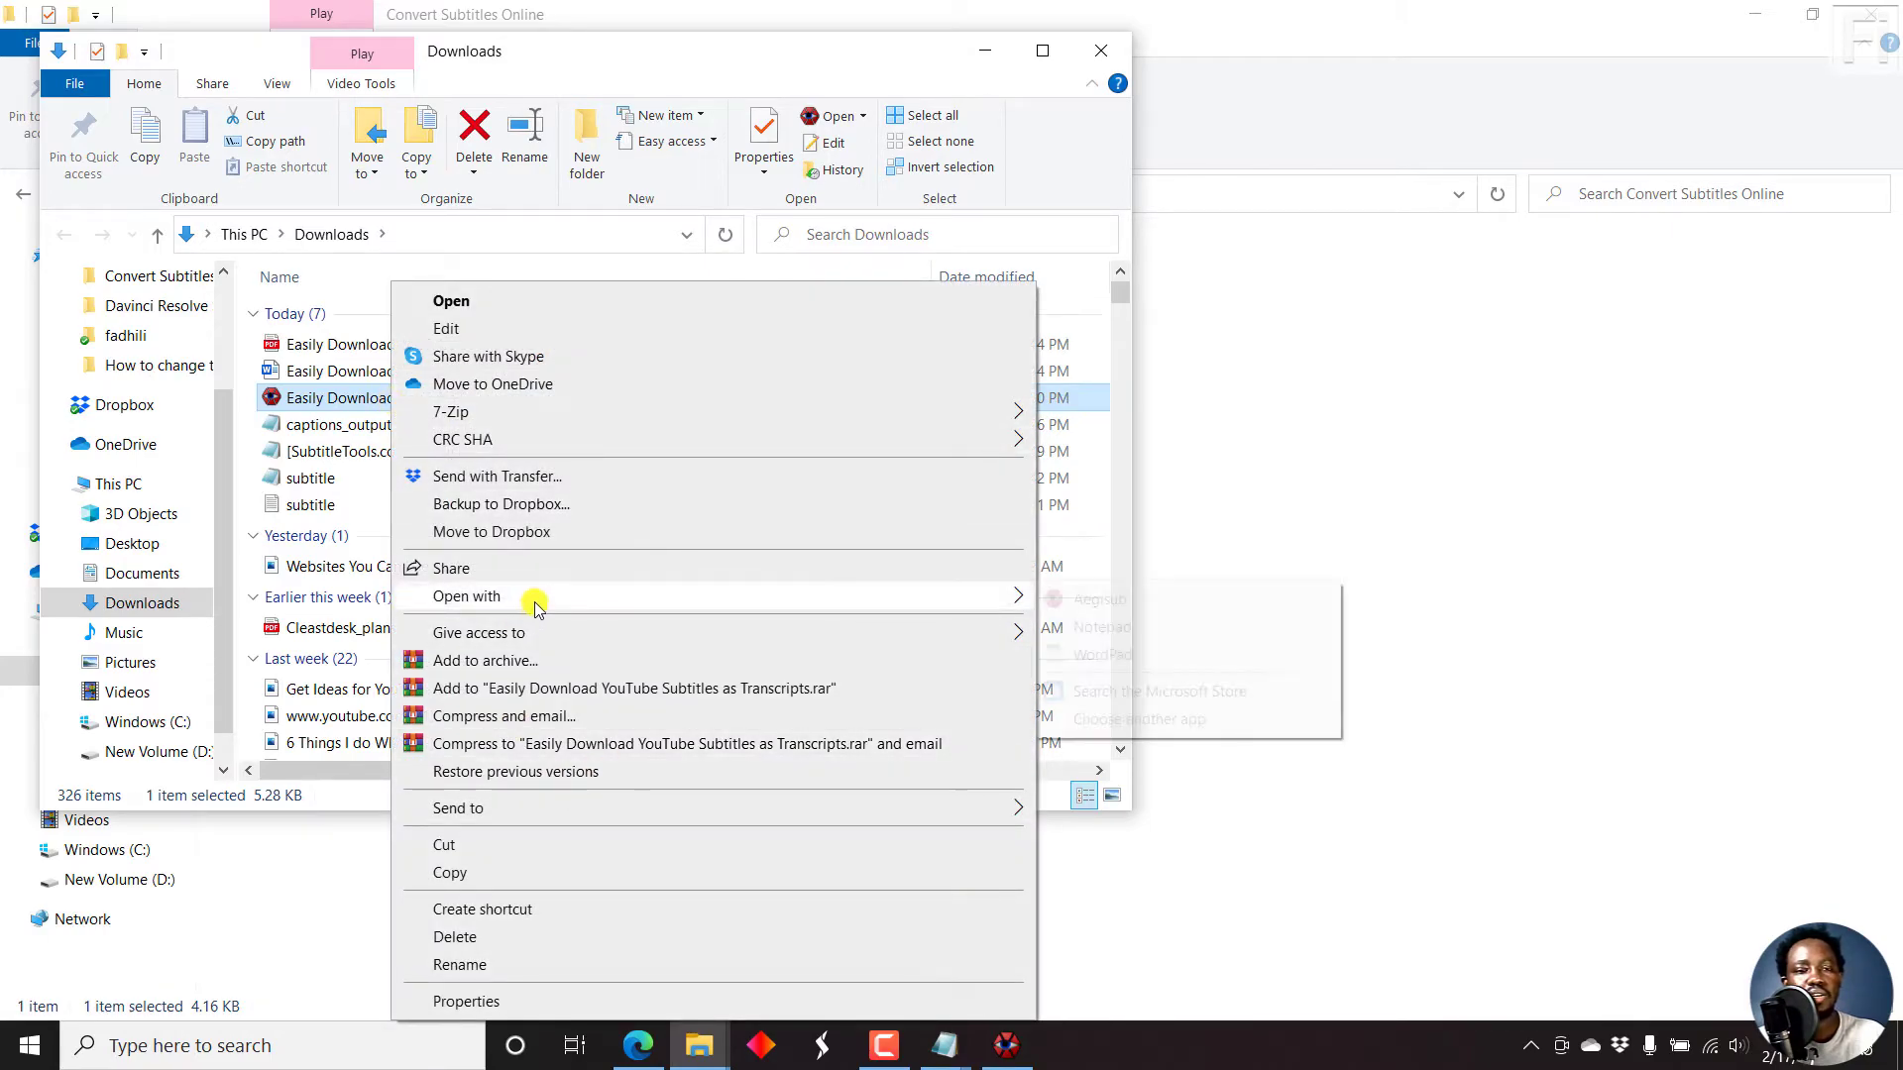
{"action": "mouse_move", "coordinate": [541, 599]}
{"action": "left_click", "coordinate": [1131, 627]}
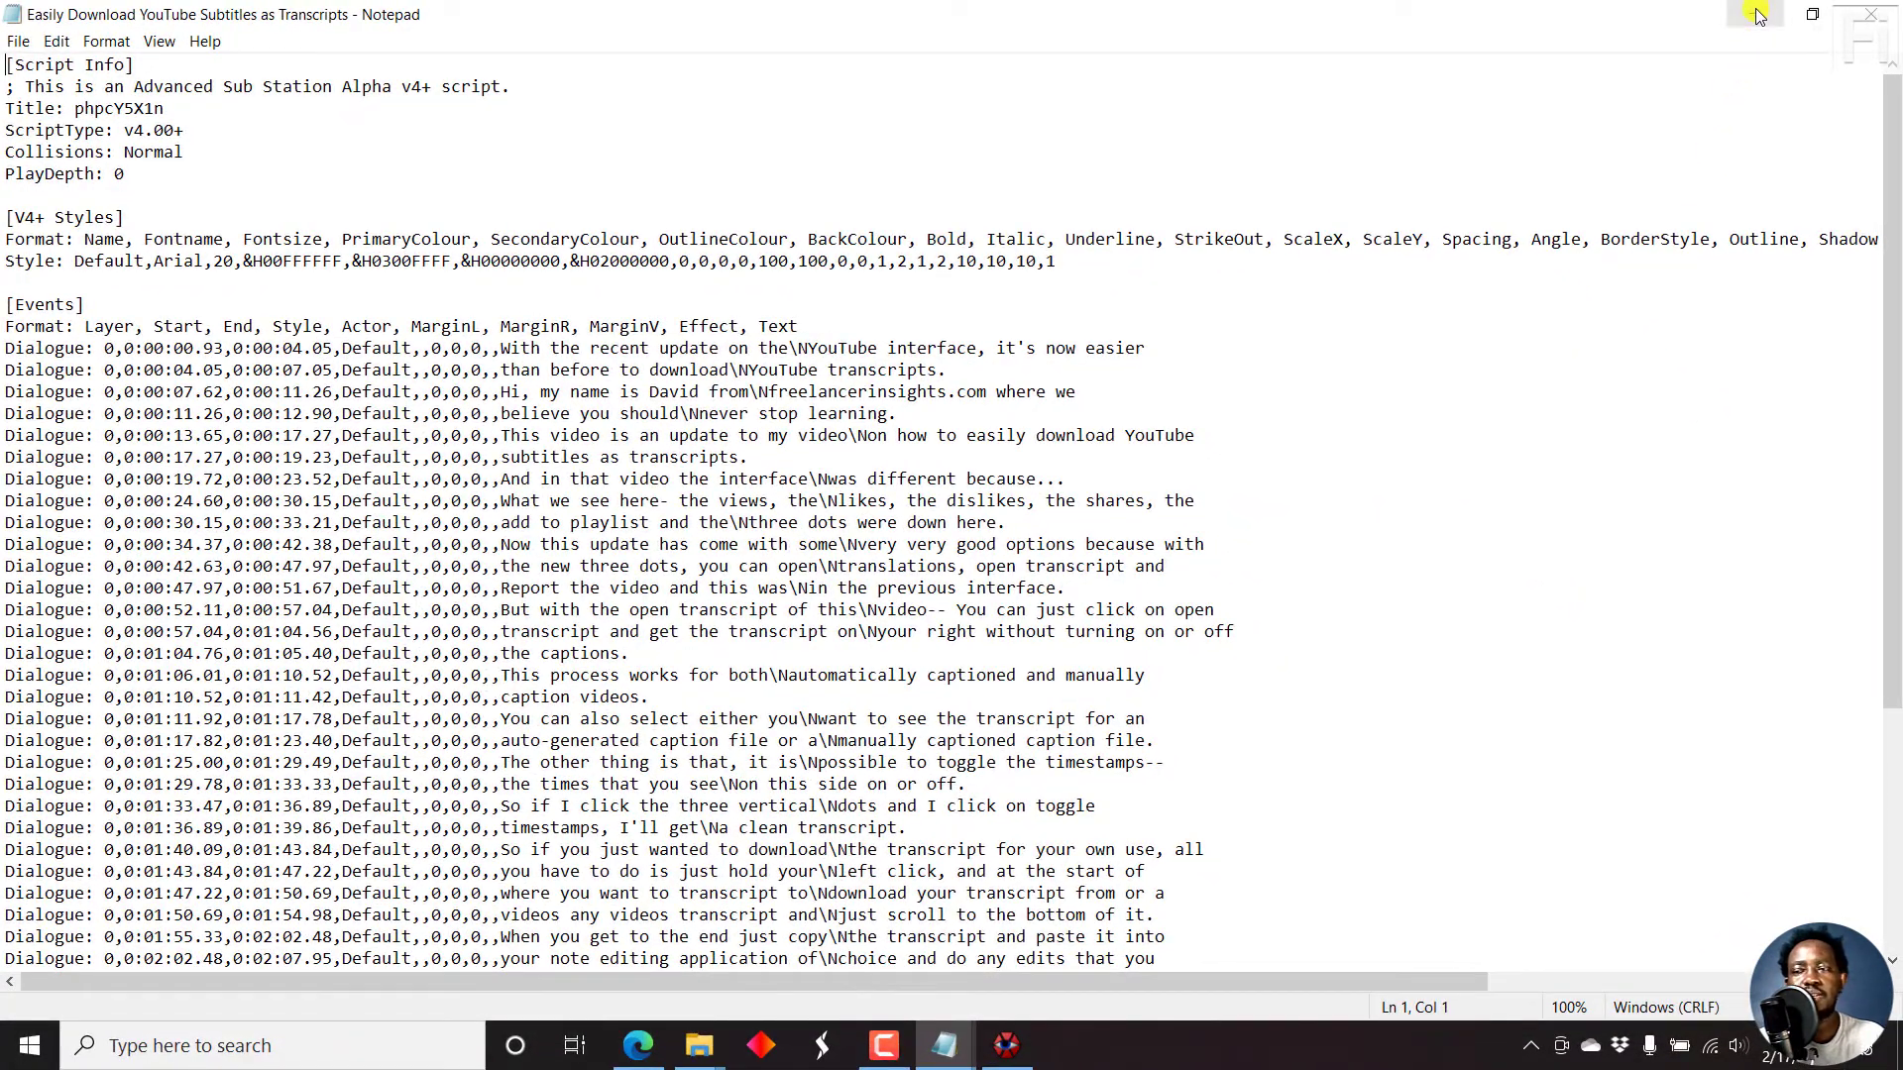
Clear the Notepad and File Explorer windows from view and return to the format options on the GoTranscript Subtitle Converter page.
{"action": "left_click", "coordinate": [1757, 14]}
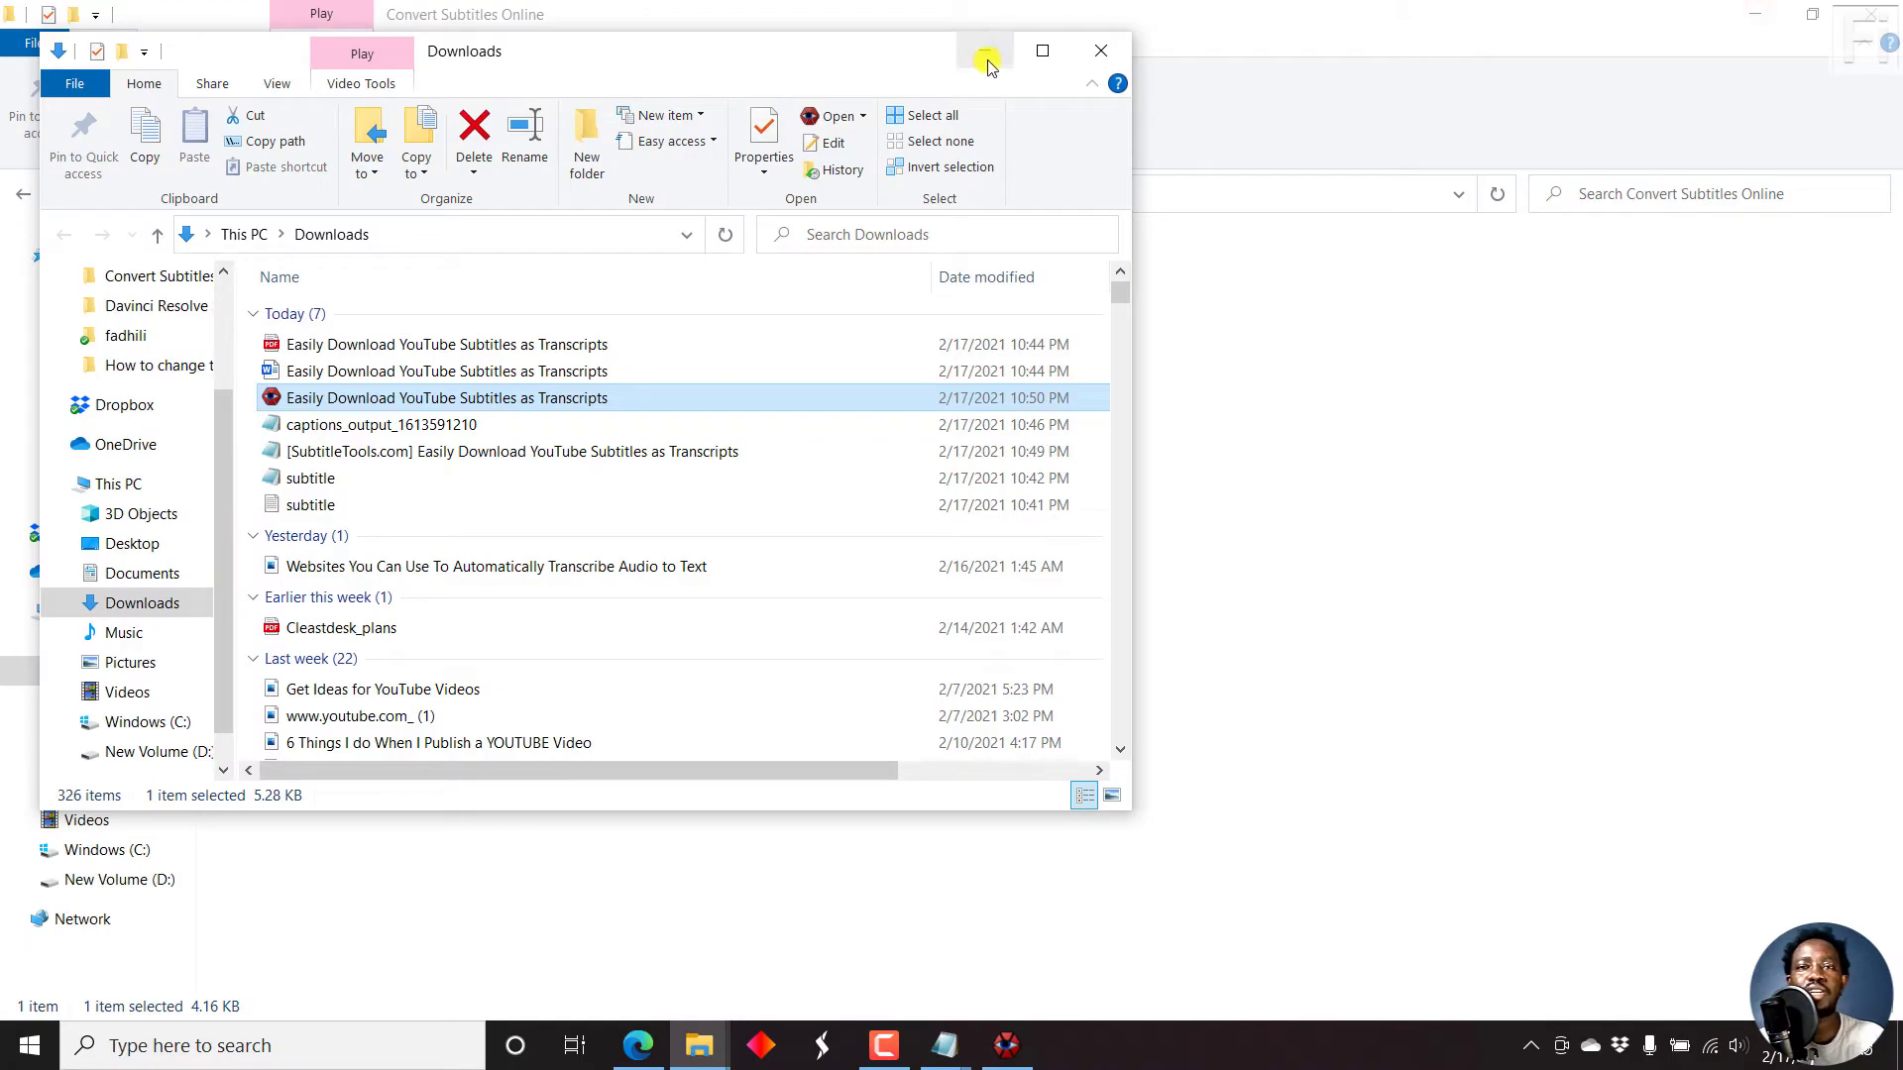
{"action": "key", "text": "alt+F4"}
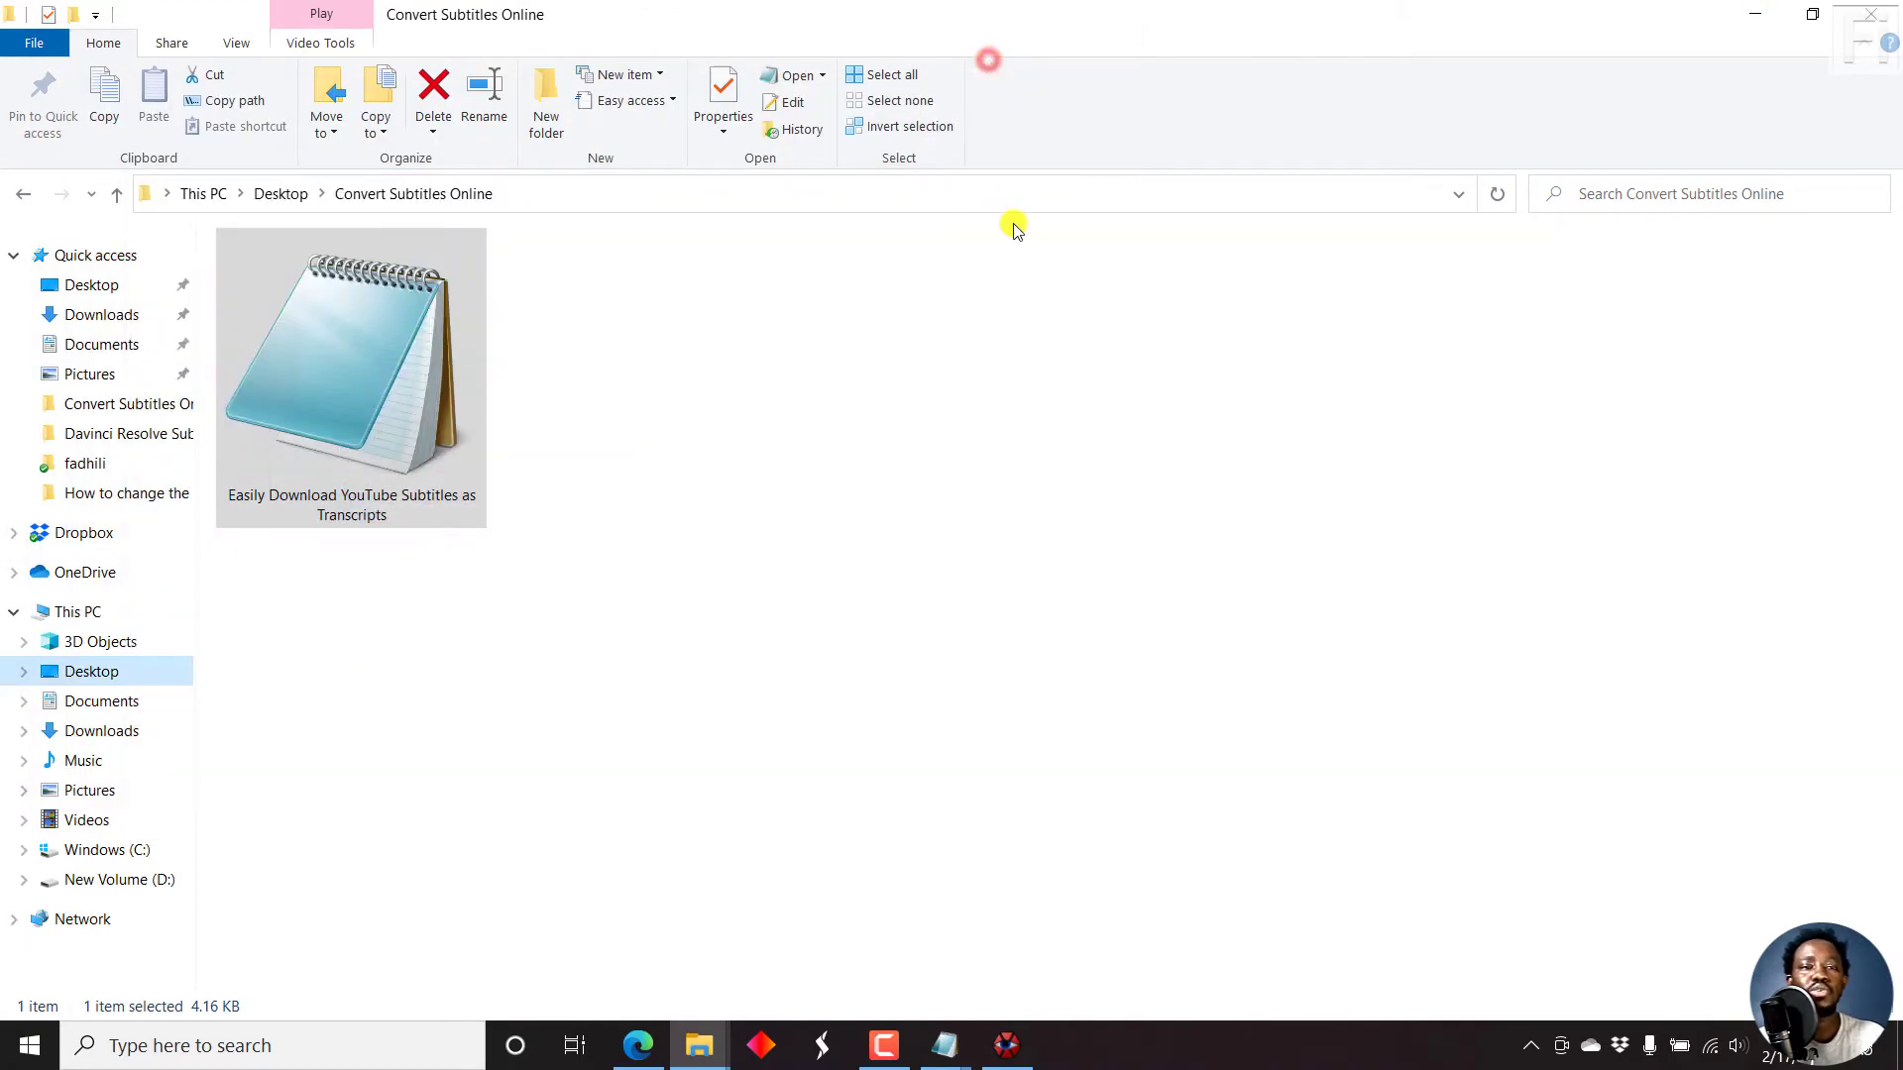
{"action": "left_click", "coordinate": [1750, 17]}
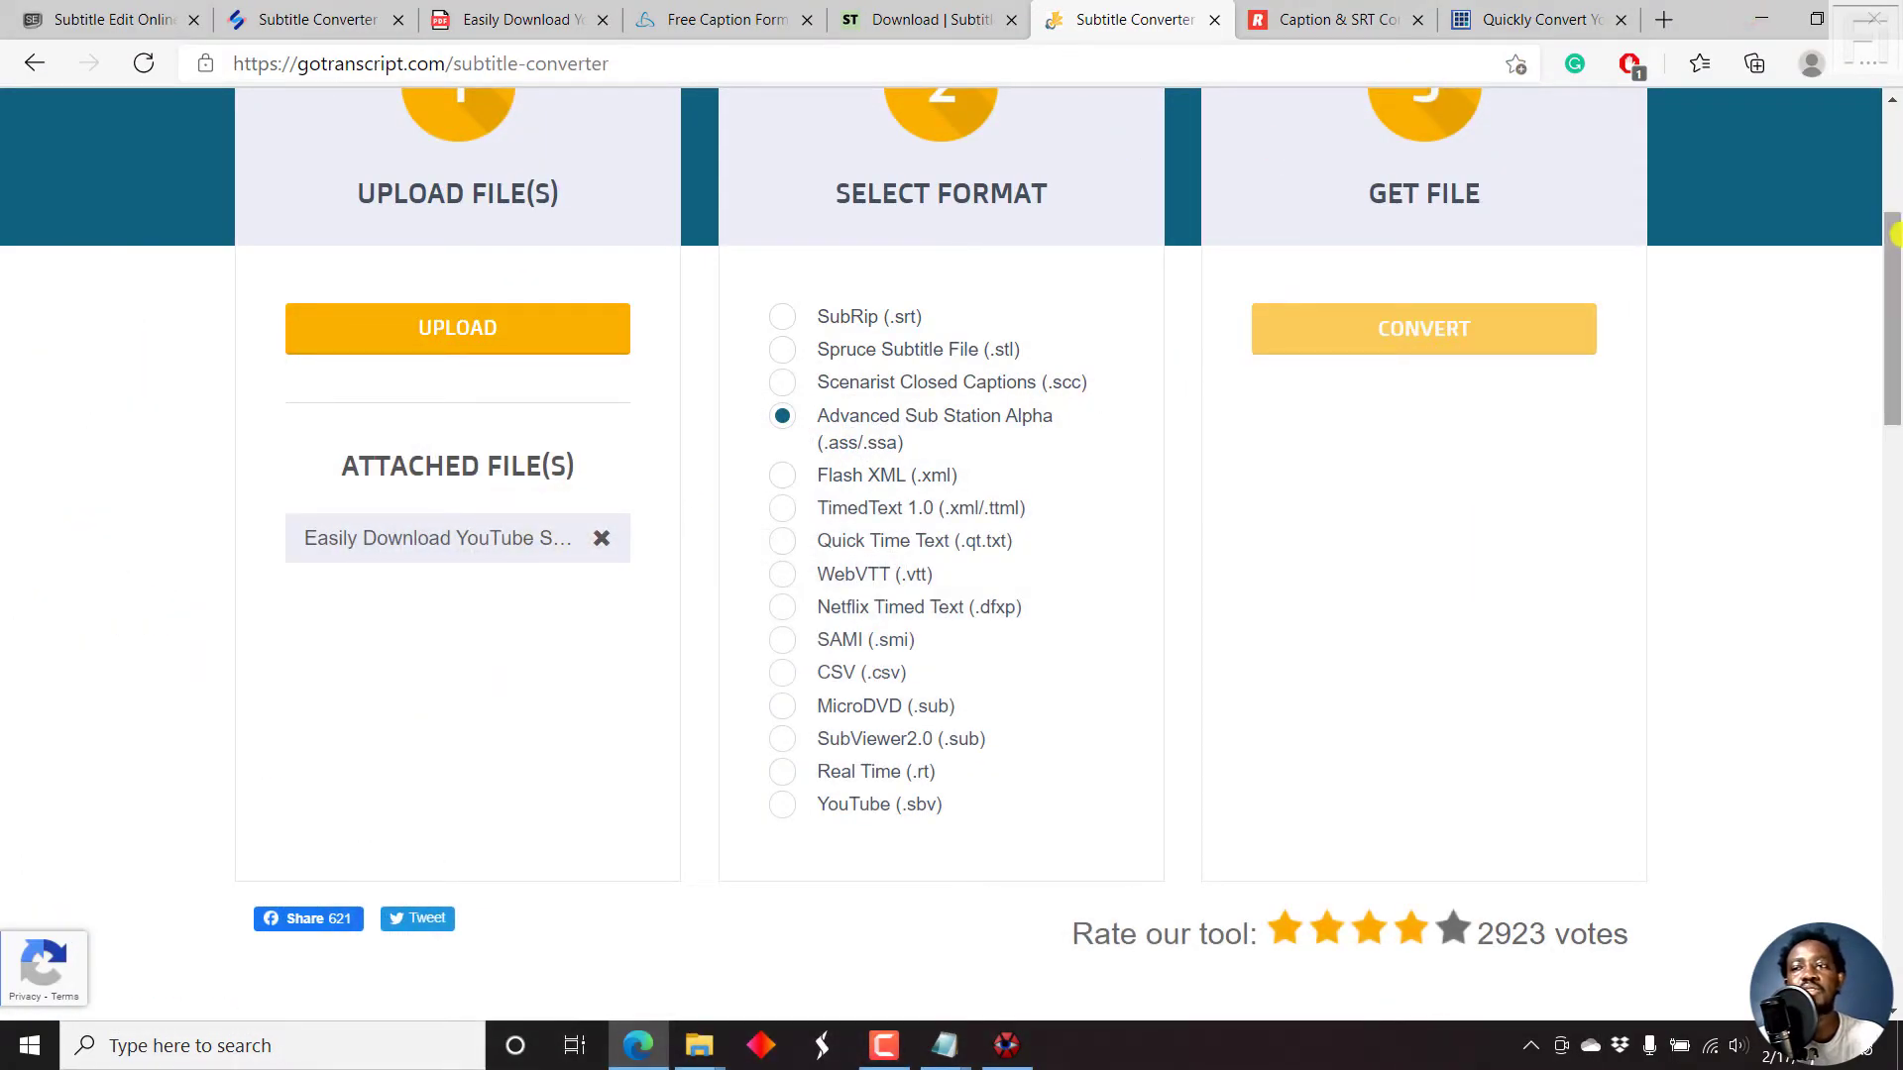
{"action": "left_click_drag", "start_coordinate": [1892, 235], "coordinate": [1893, 213]}
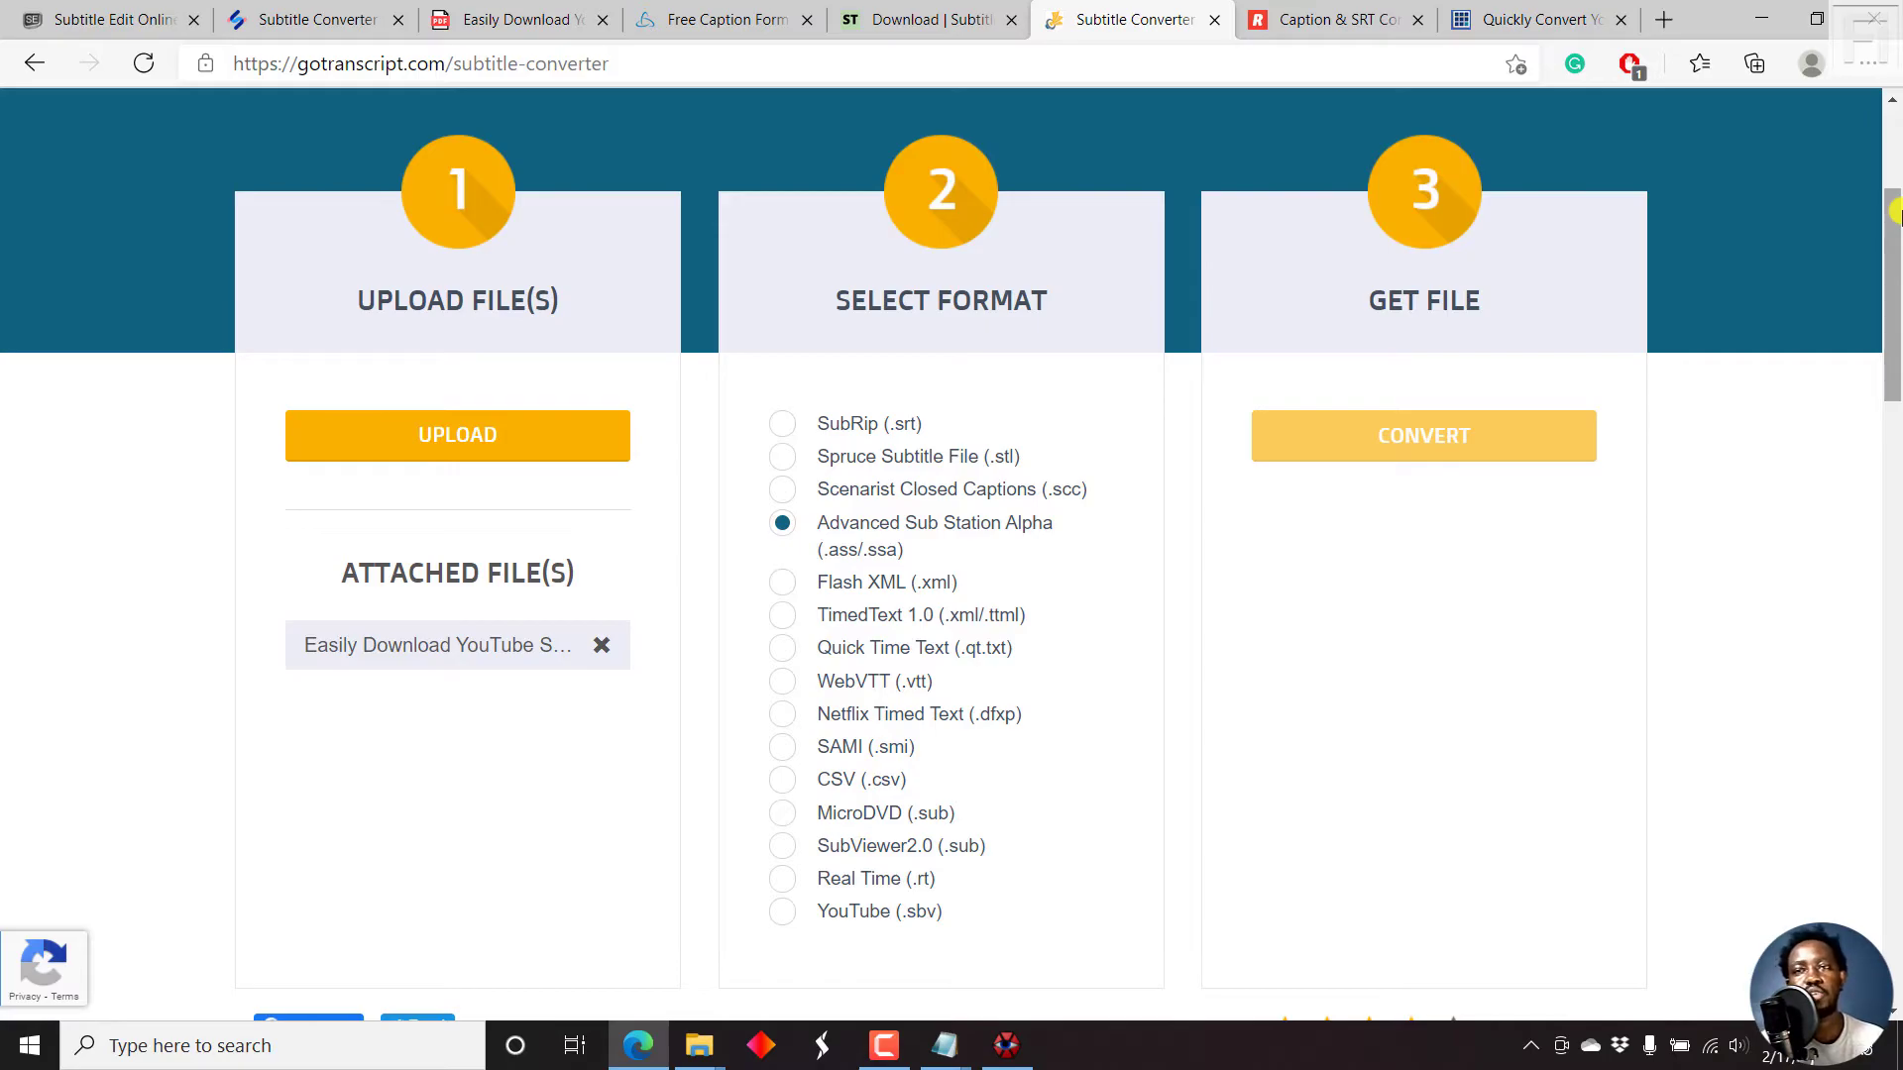
Upload Easily Download YouTube Subtitles as Transcripts.srt to Rev's caption converter and select Facebook-ready SubRip (.srt) as the output format.
{"action": "left_click", "coordinate": [1251, 10]}
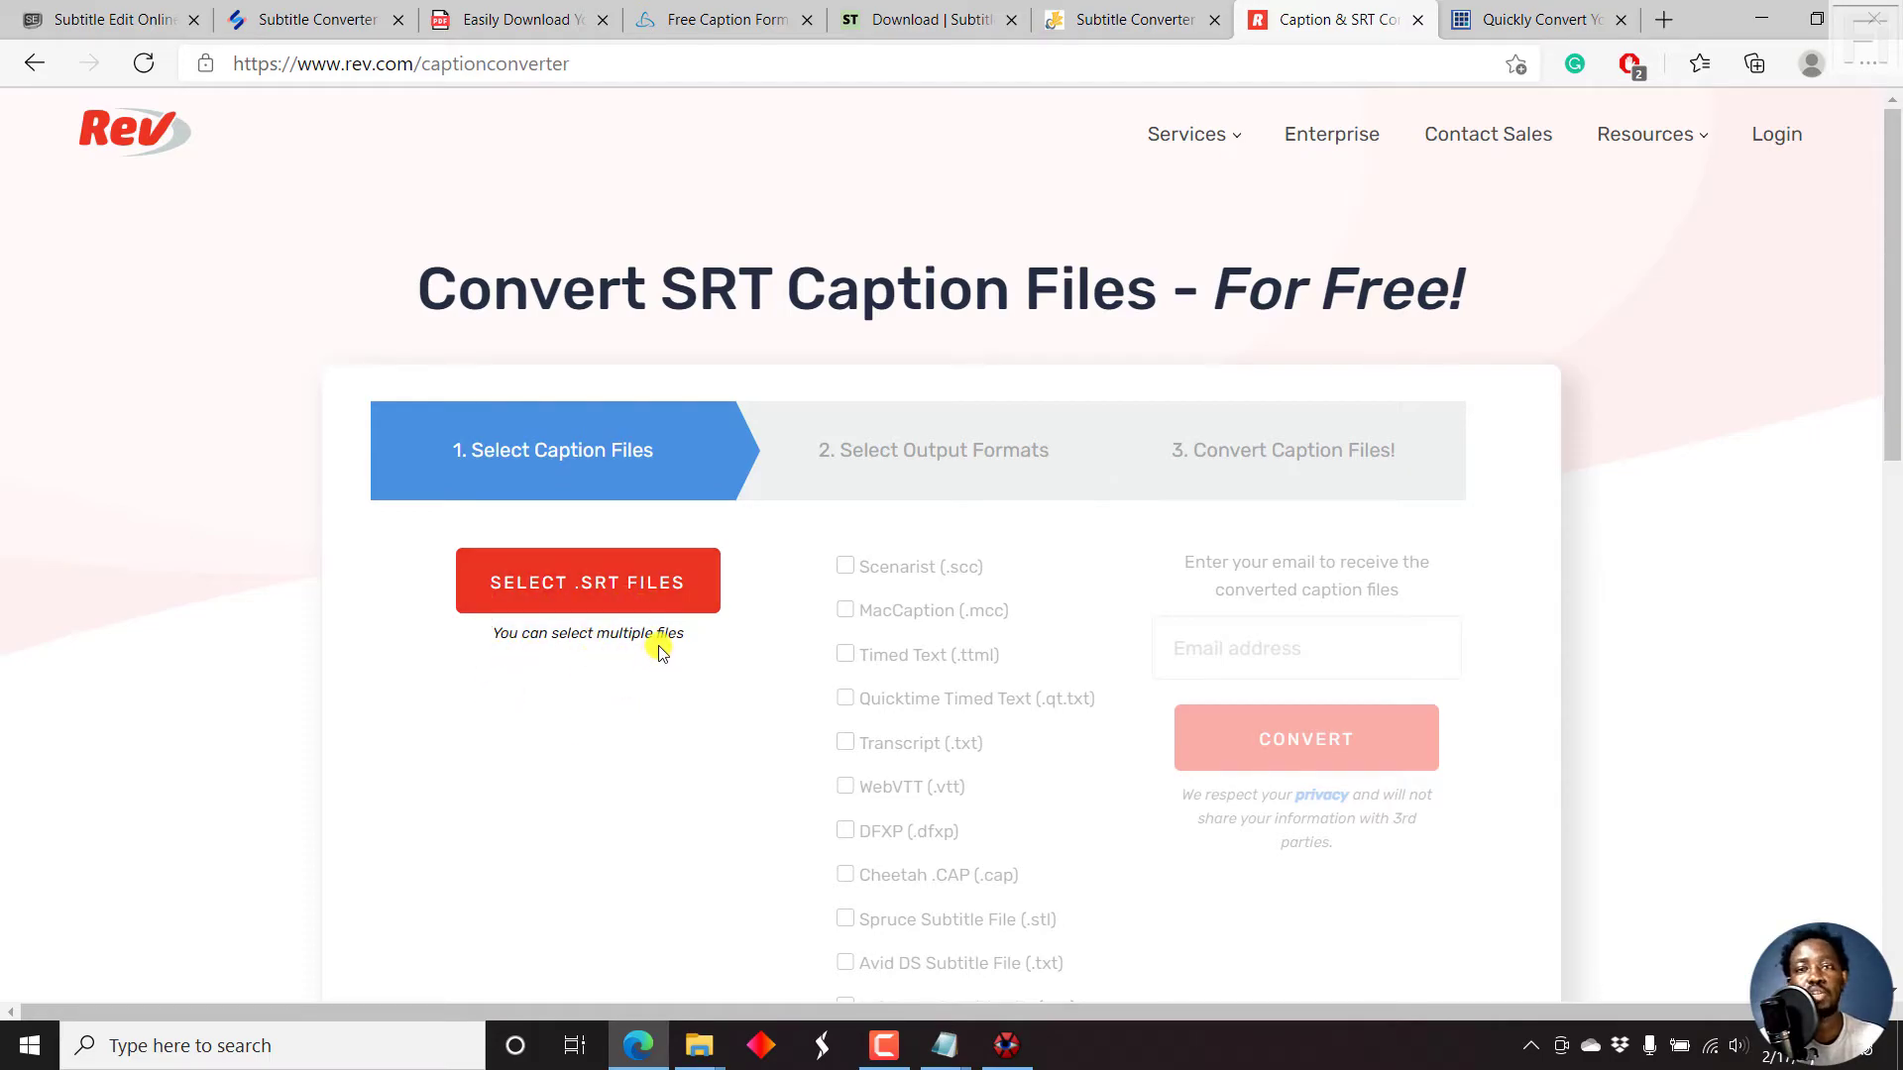
{"action": "left_click", "coordinate": [611, 588]}
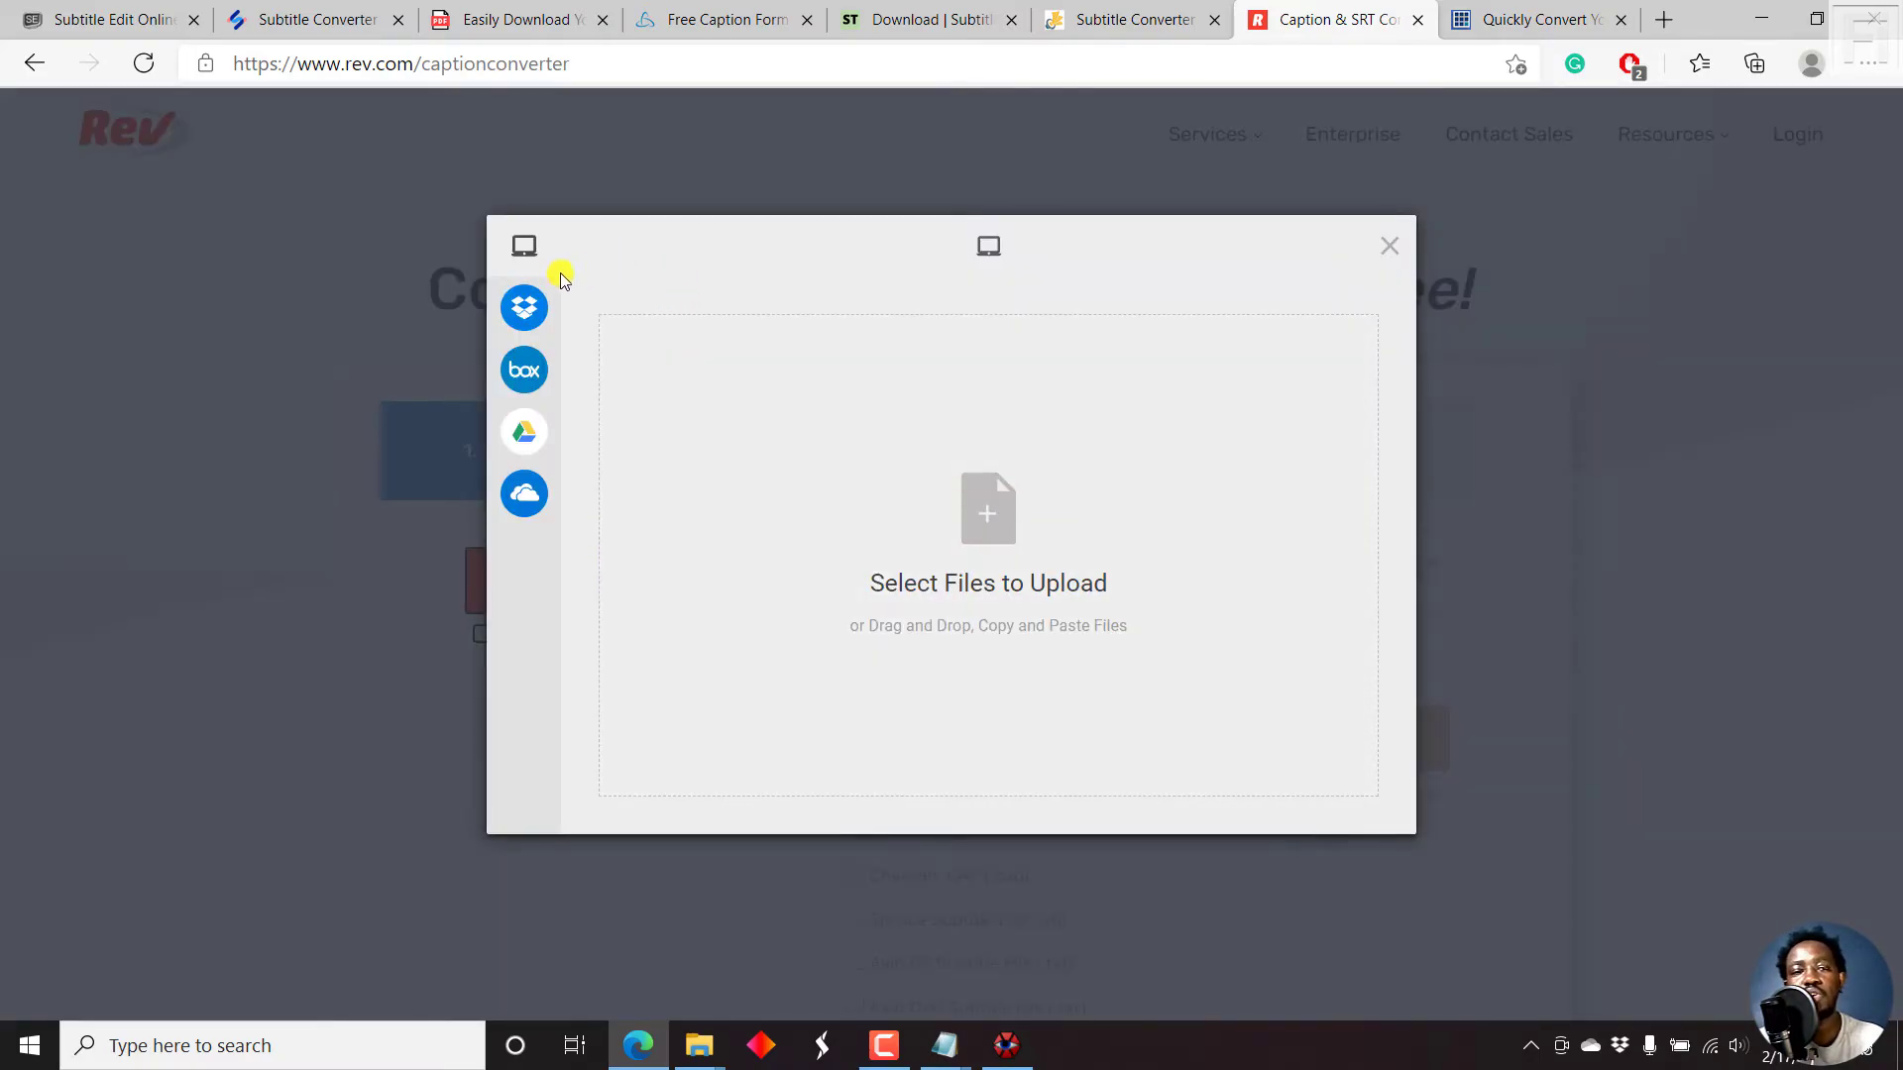
{"action": "mouse_move", "coordinate": [530, 294]}
{"action": "left_click", "coordinate": [614, 245]}
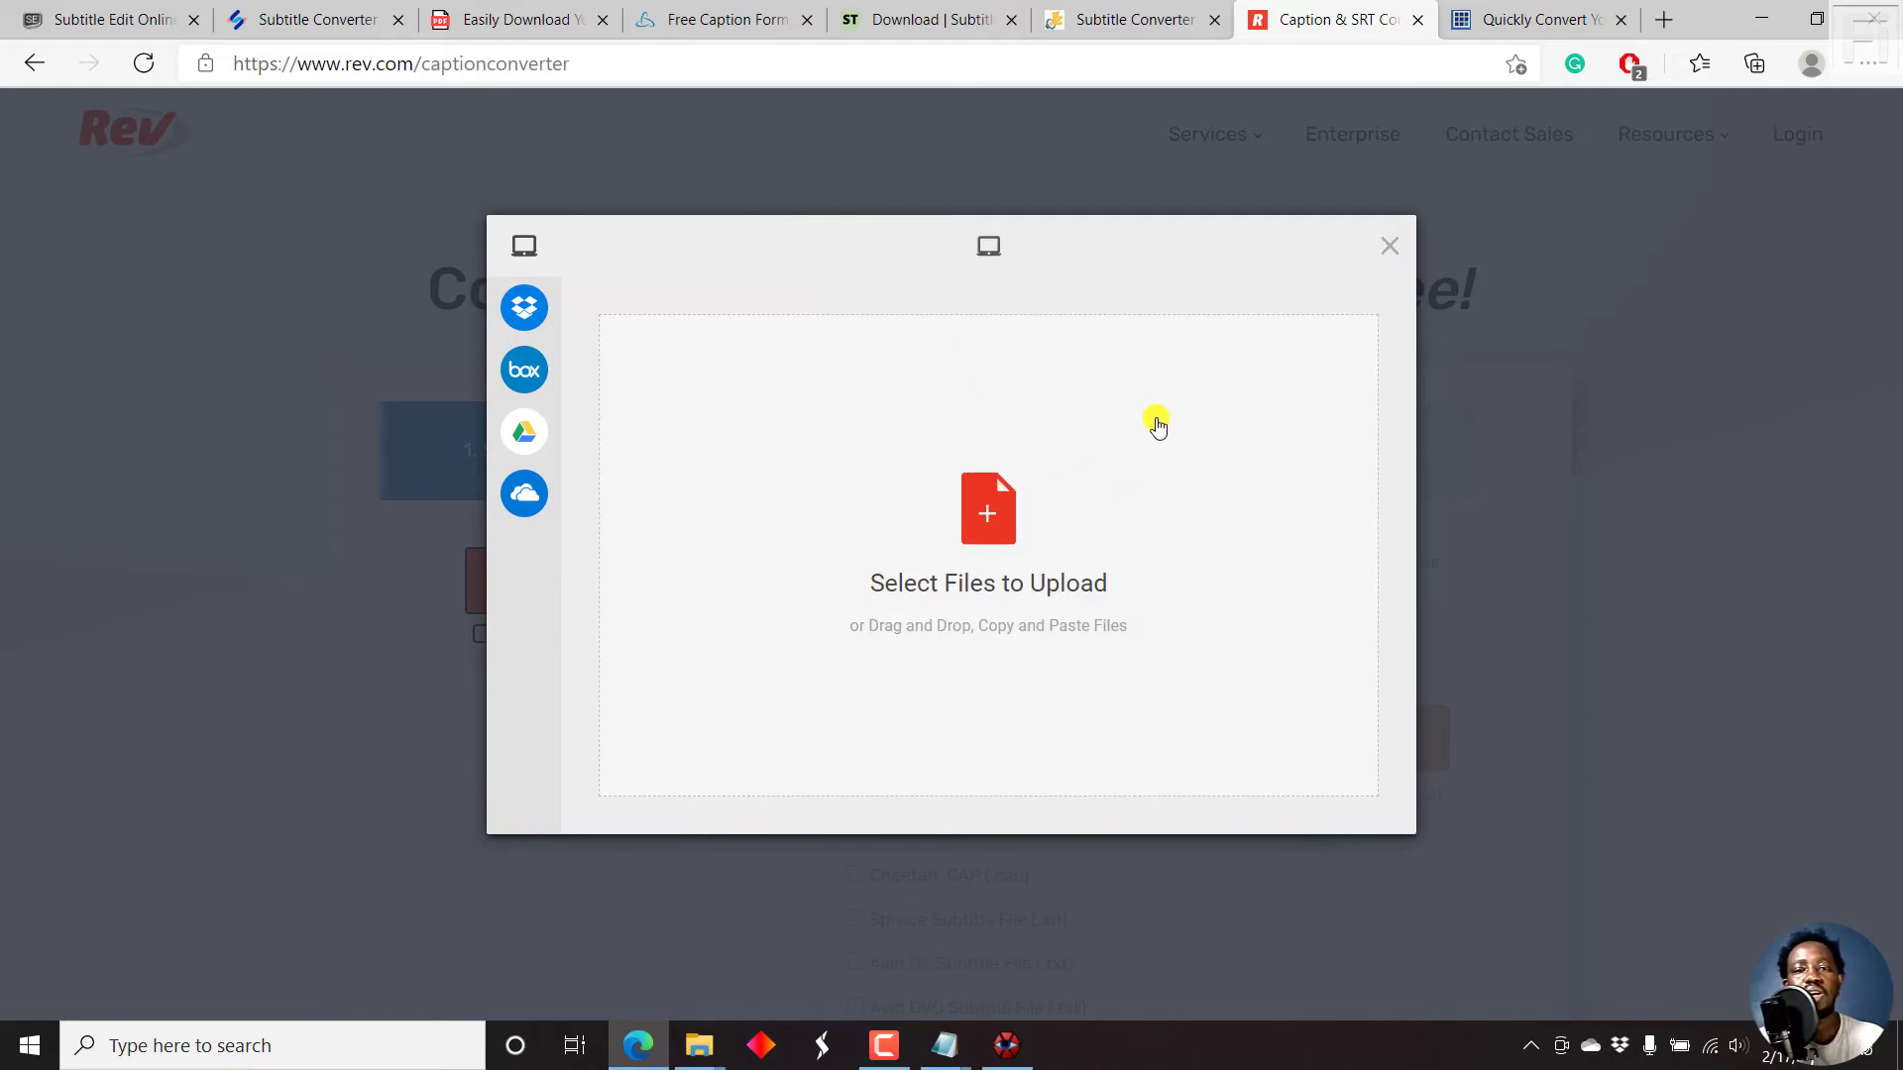
{"action": "left_click", "coordinate": [972, 544]}
{"action": "left_click", "coordinate": [373, 192]}
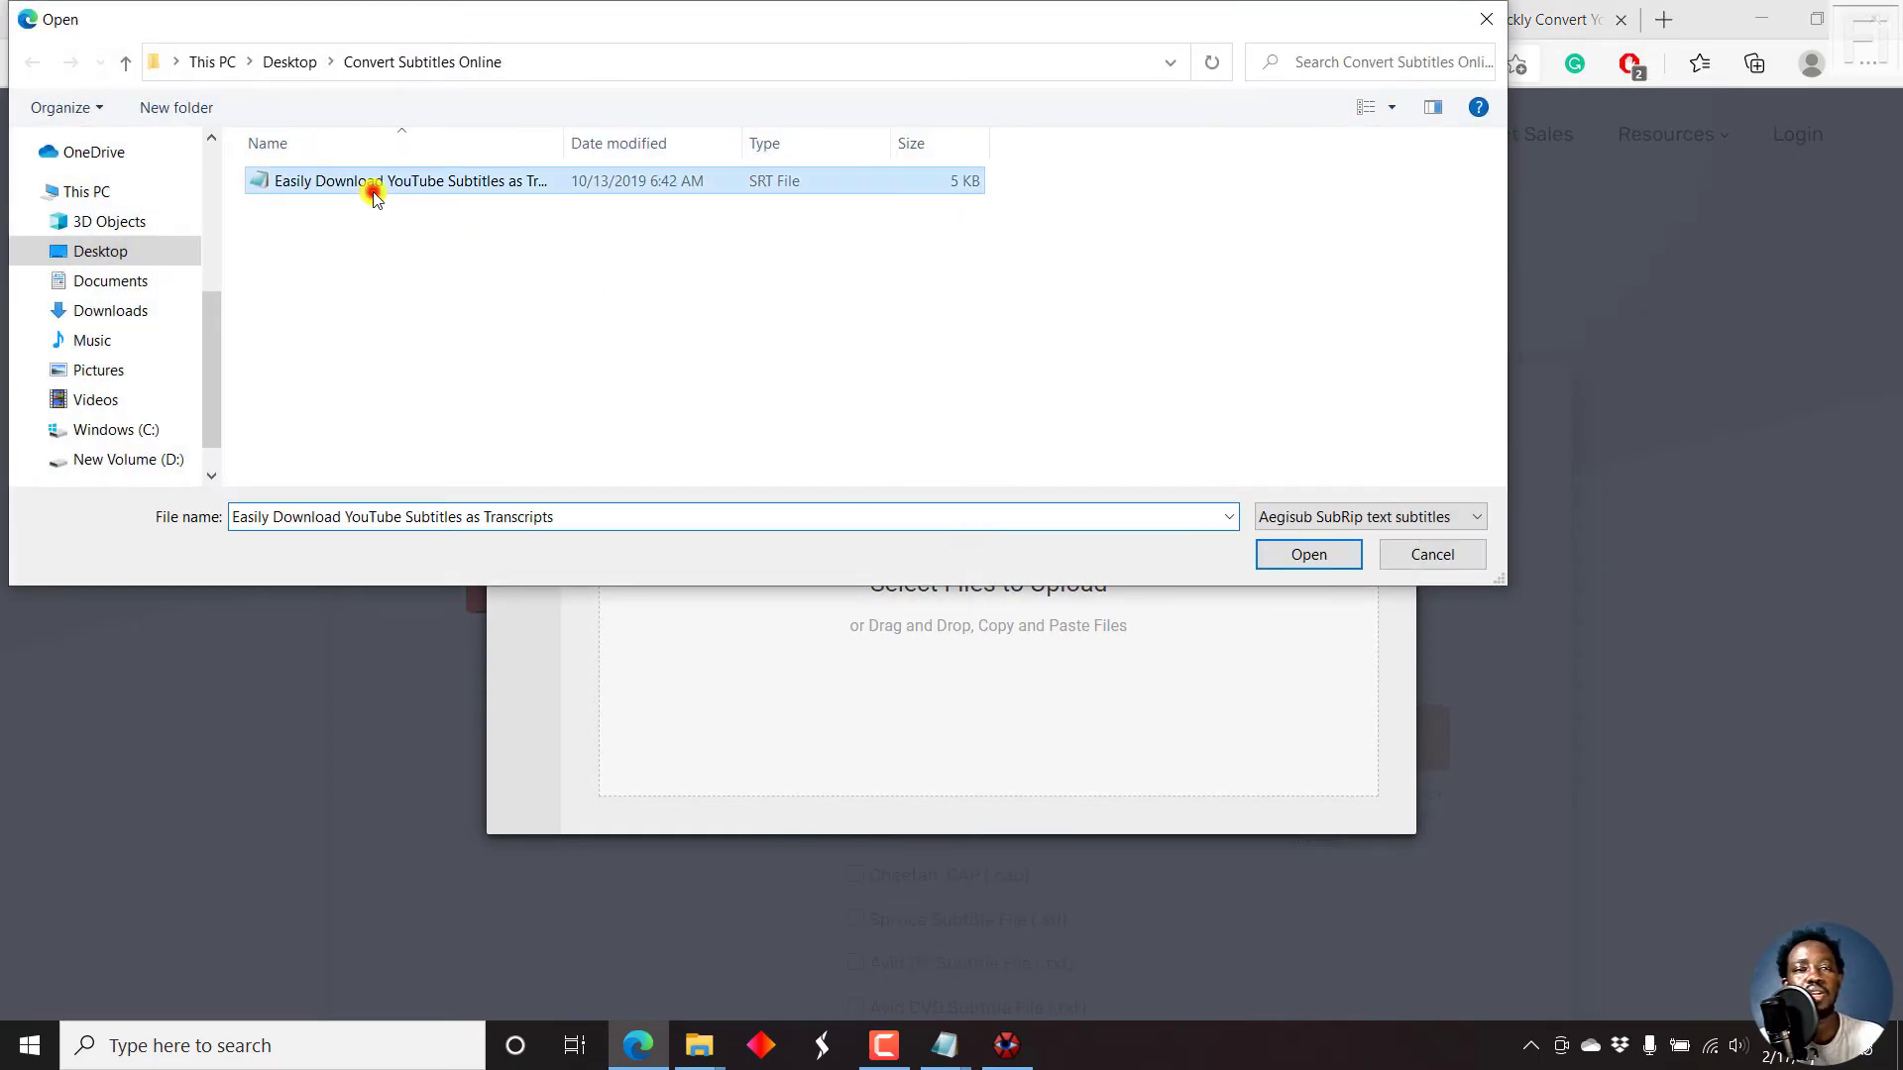
{"action": "left_click", "coordinate": [1308, 555]}
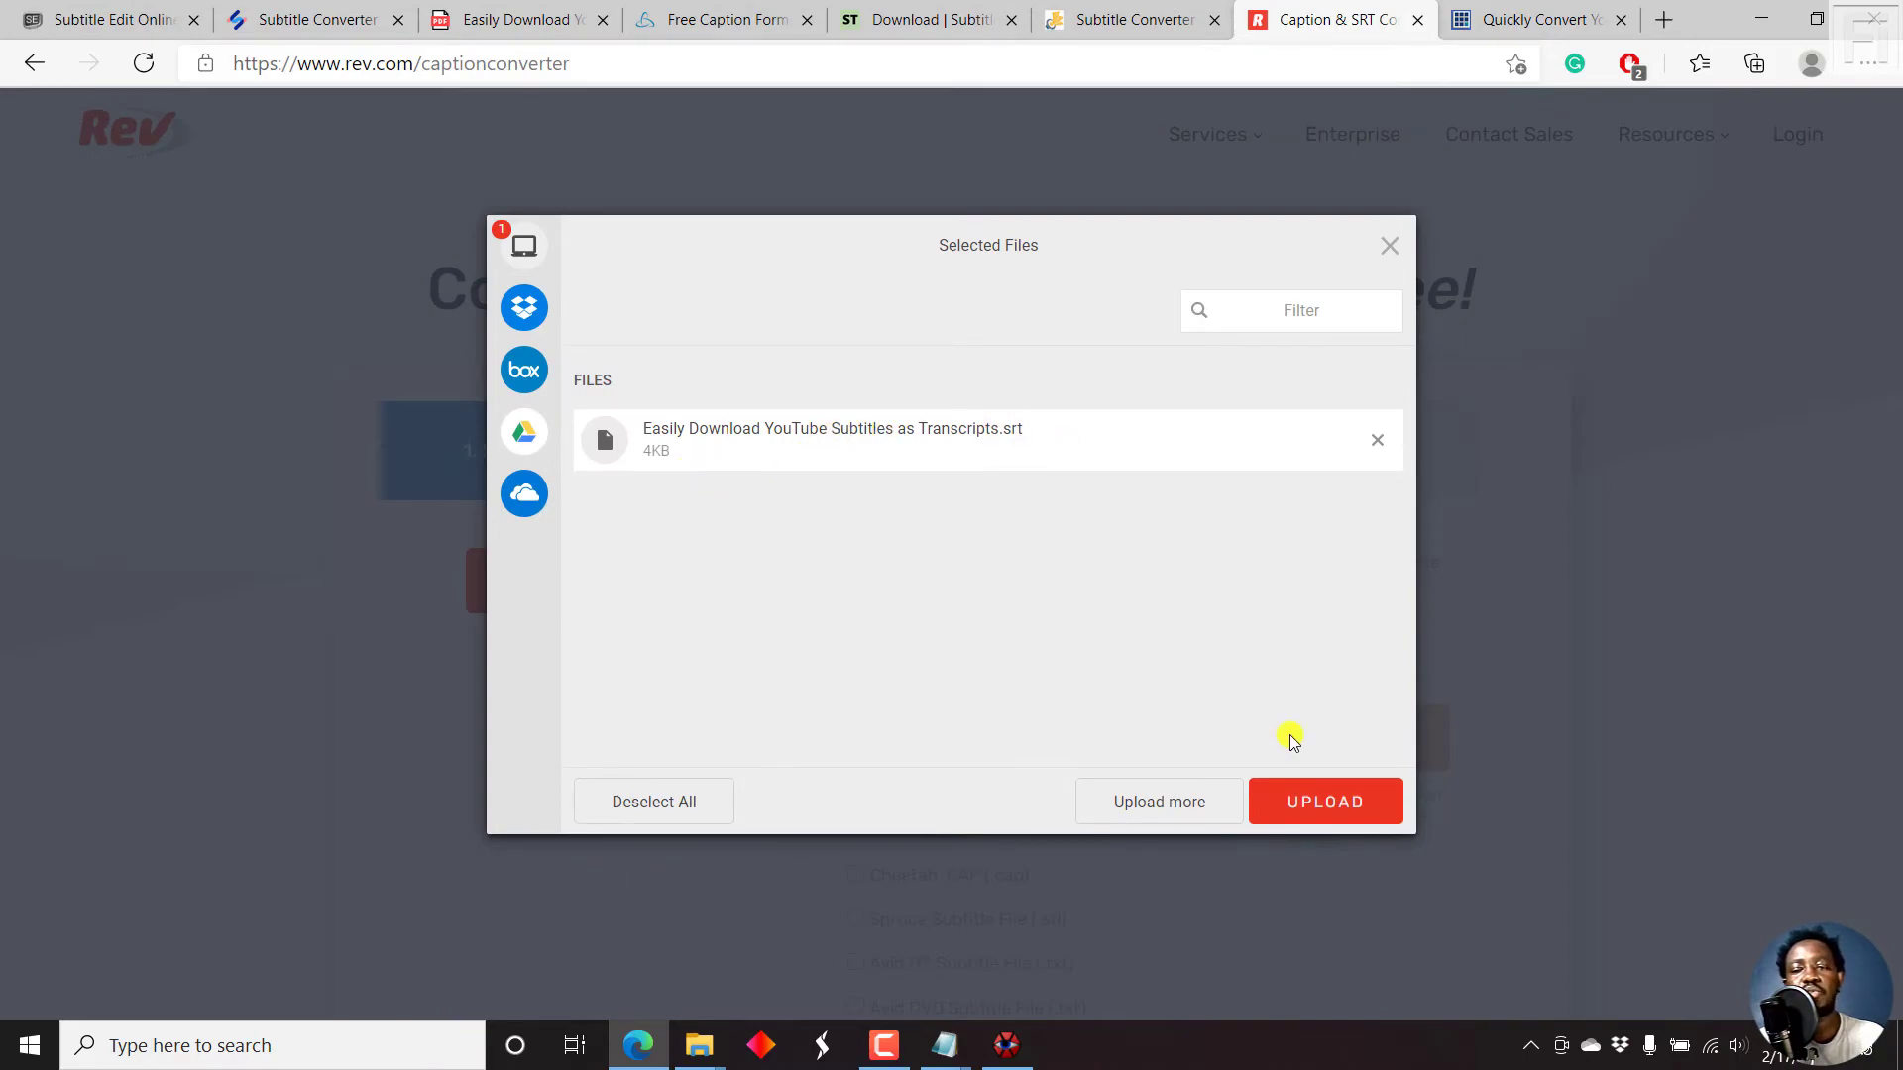
{"action": "left_click", "coordinate": [1344, 803]}
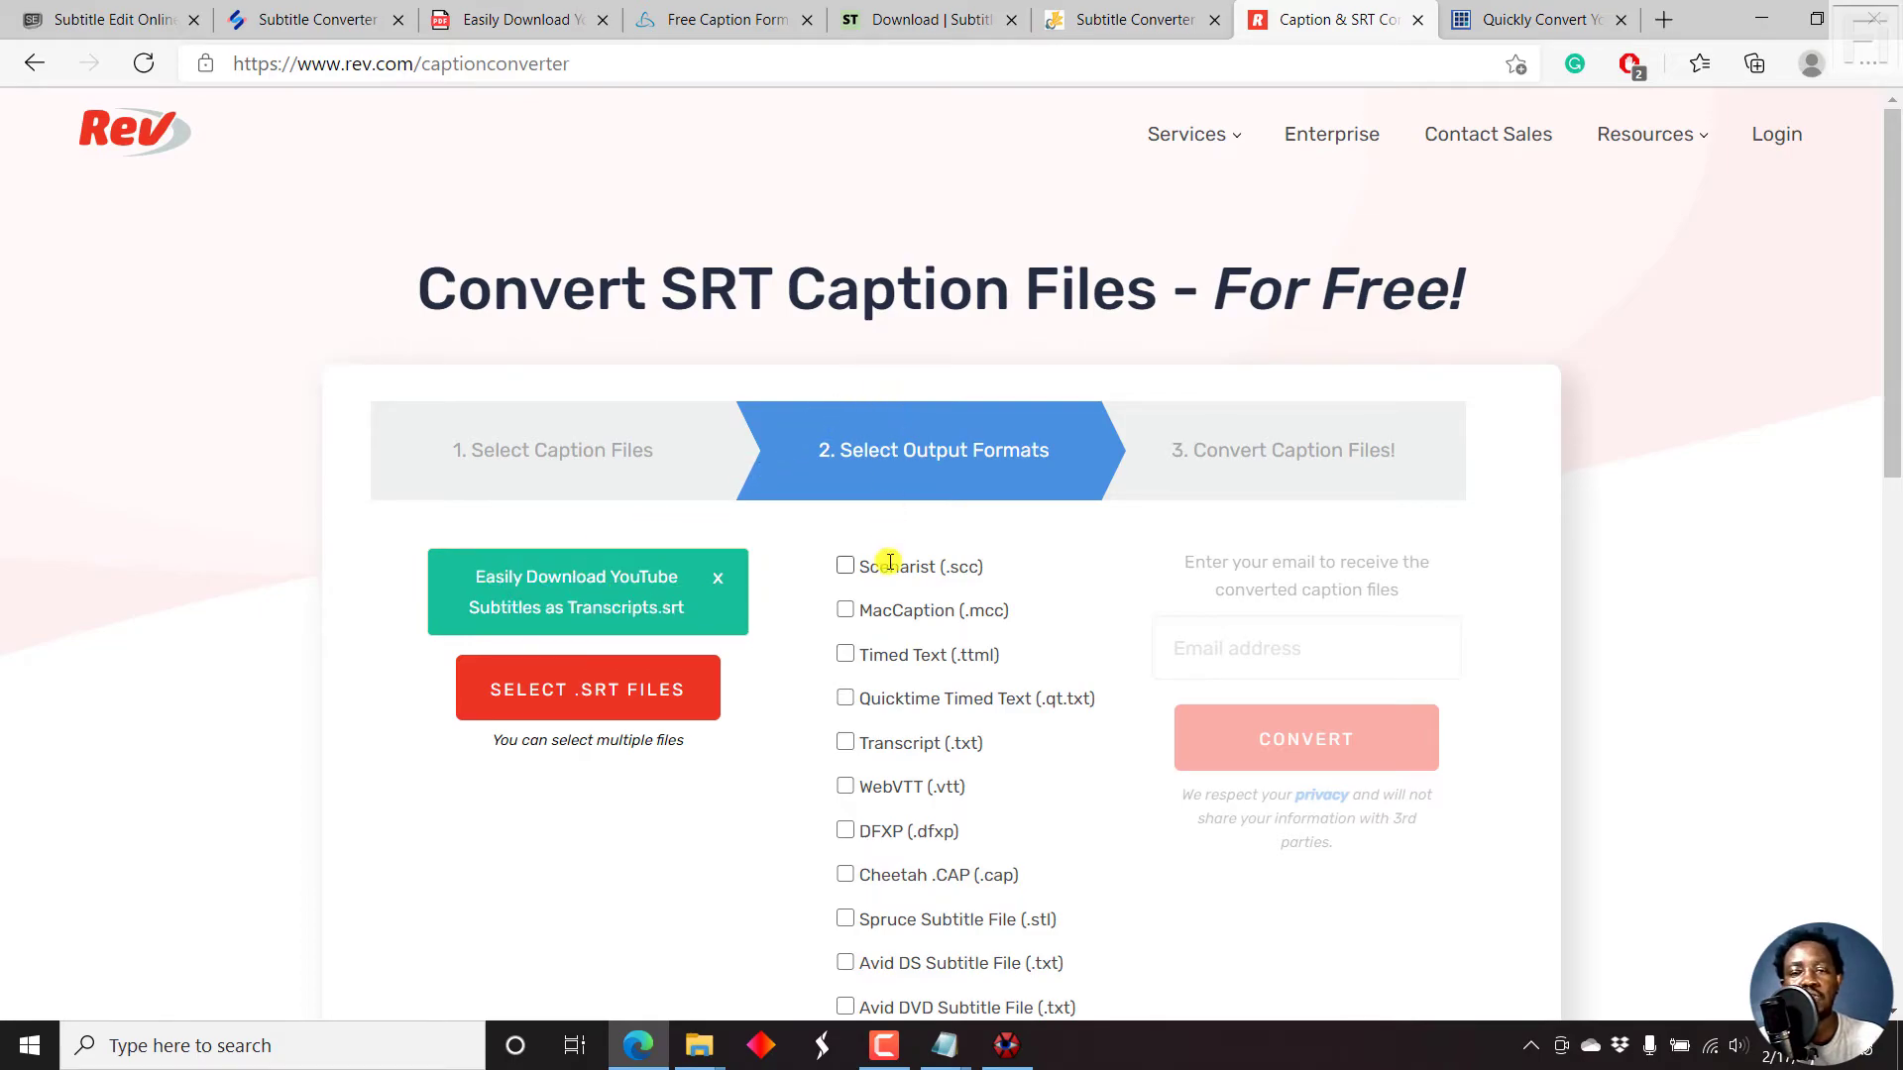
{"action": "left_click_drag", "start_coordinate": [1894, 216], "coordinate": [1893, 307]}
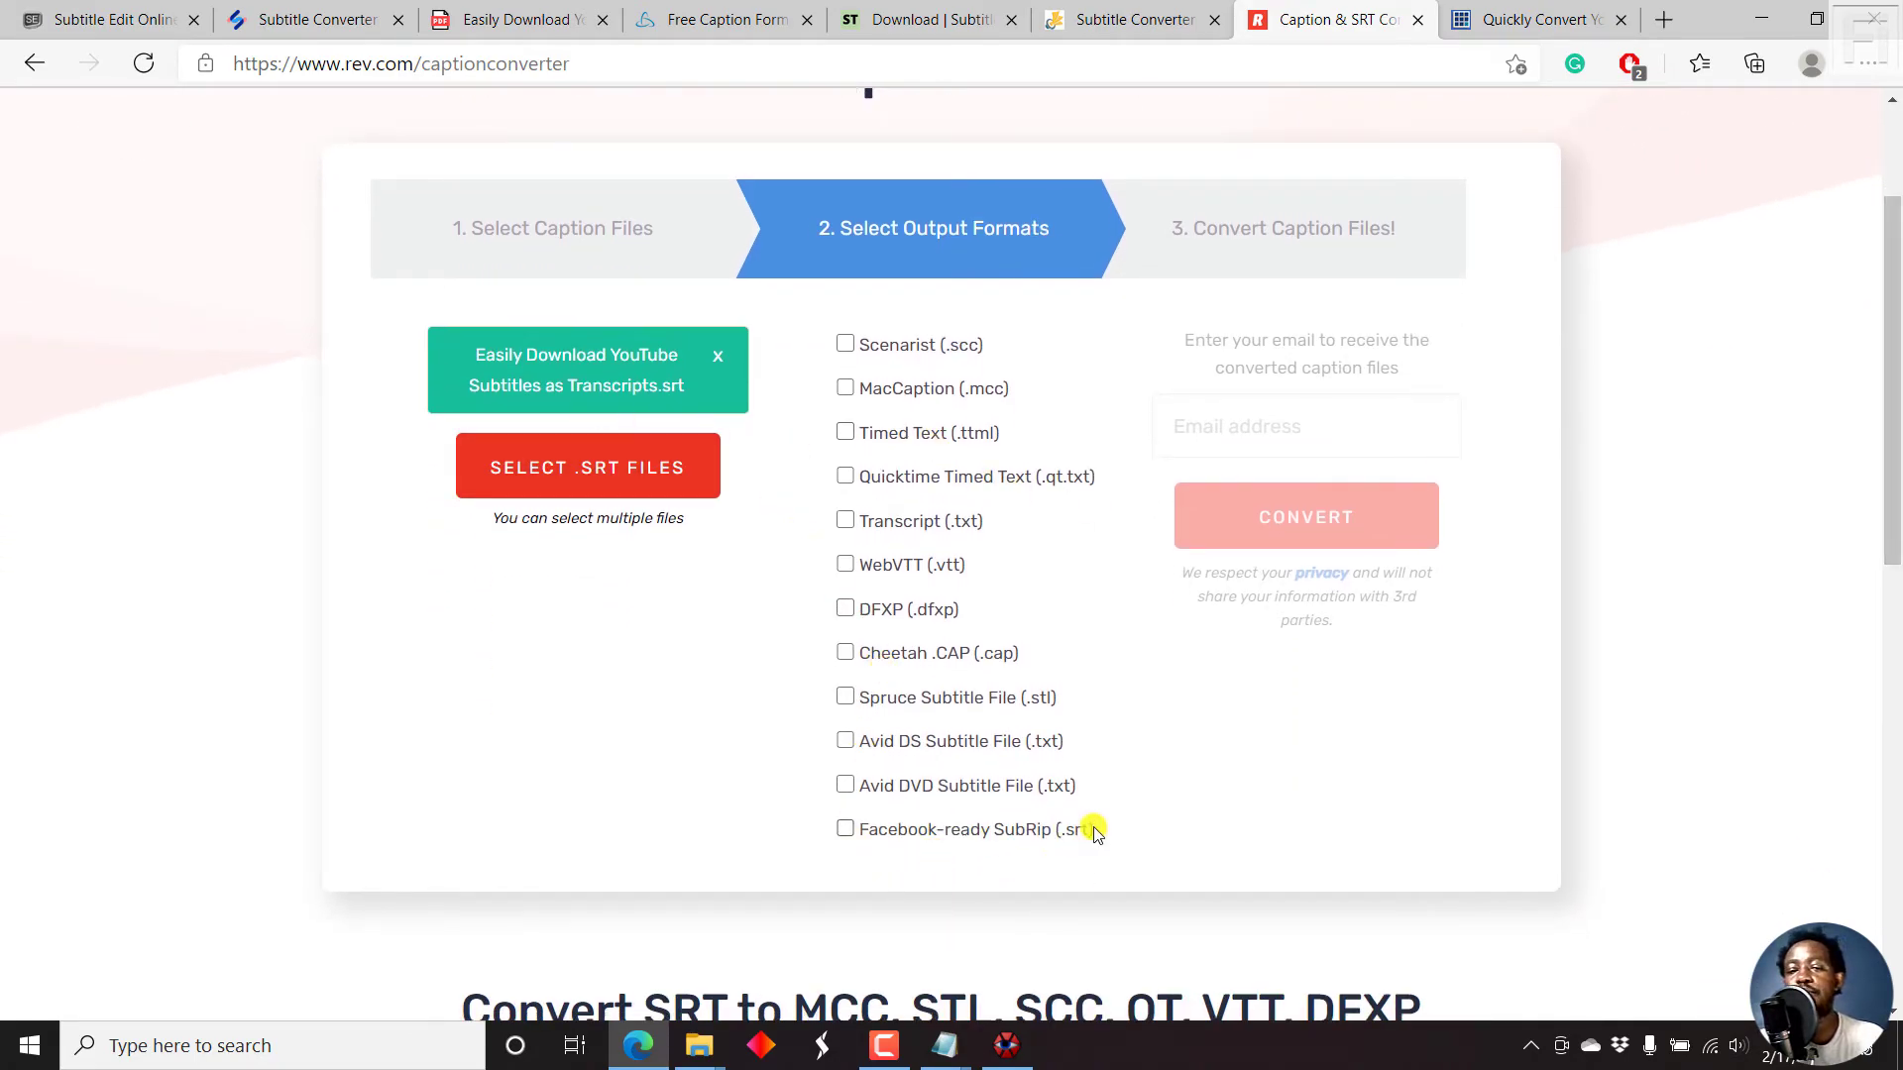
{"action": "left_click", "coordinate": [844, 830]}
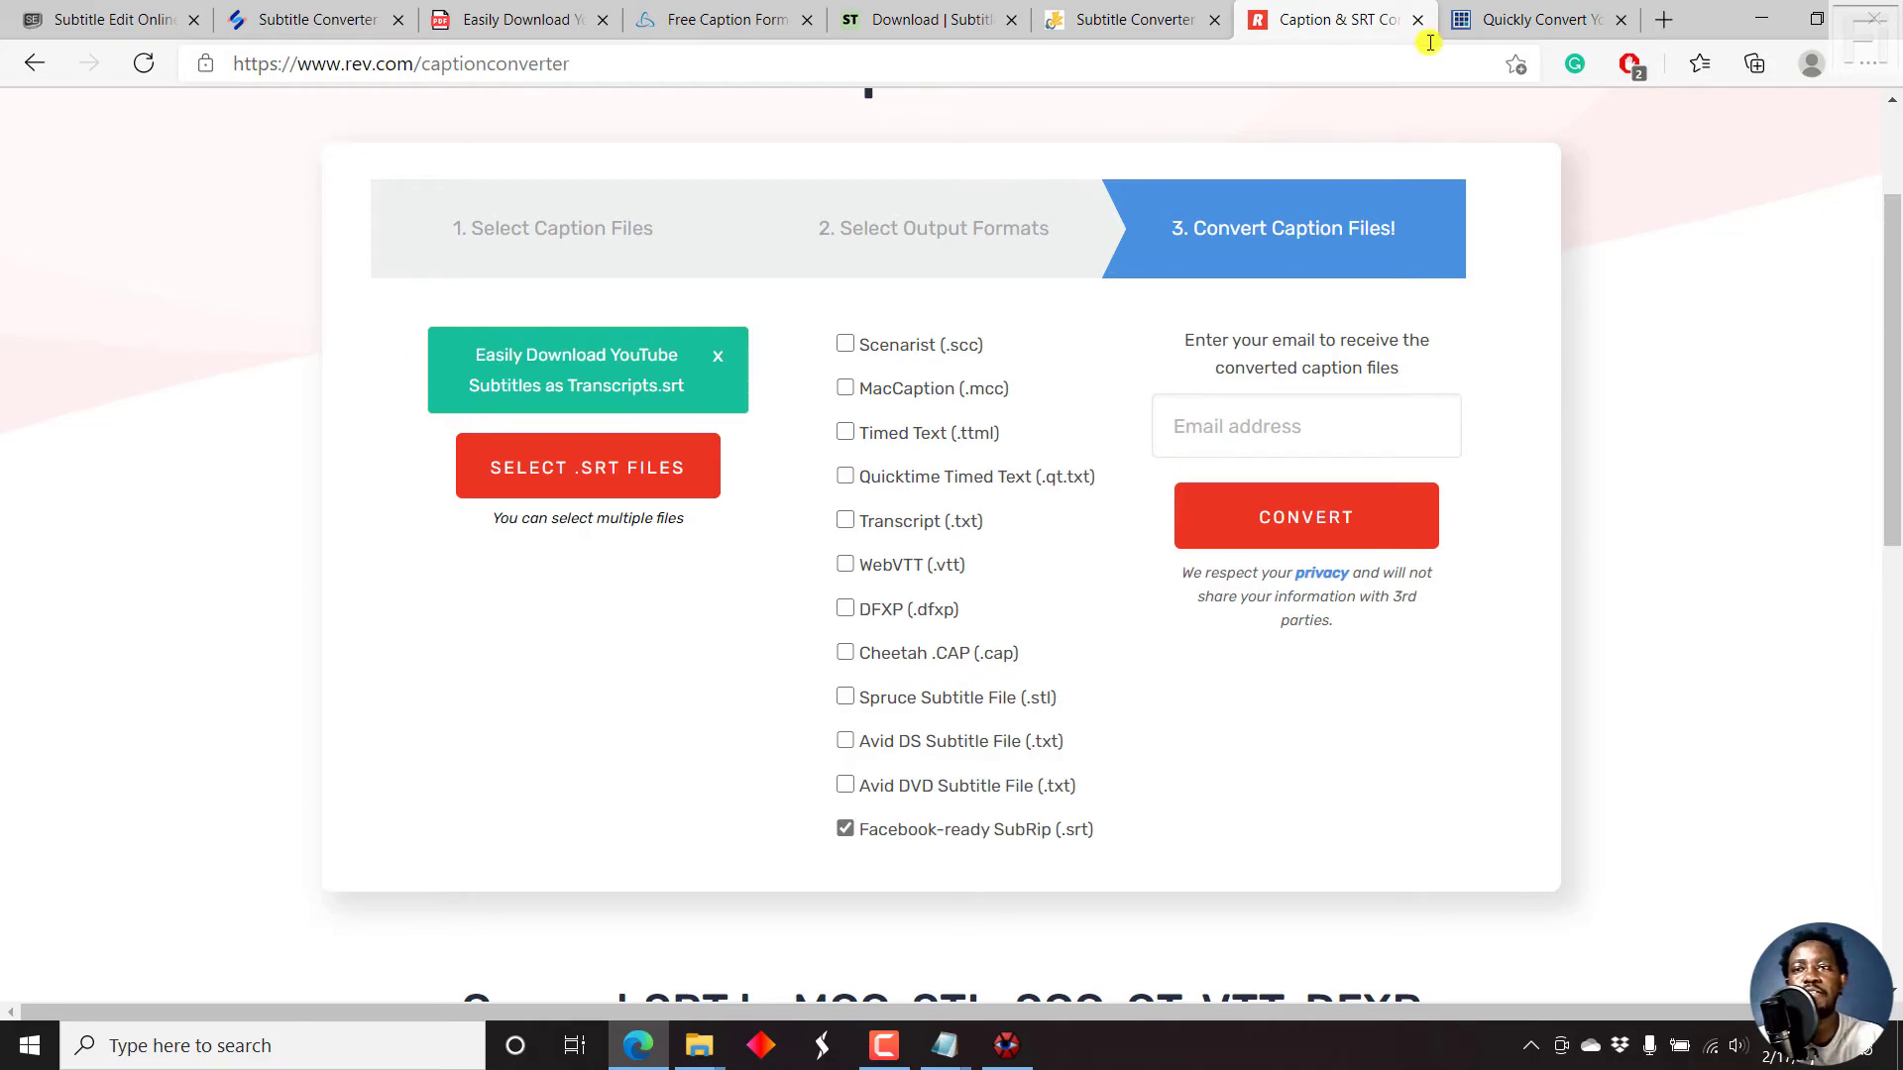
Switch to captionsconverter.com, choose the SRT file Easily Download YouTube Subtitles as Transcripts, and convert it to .txt.
{"action": "left_click", "coordinate": [1486, 12]}
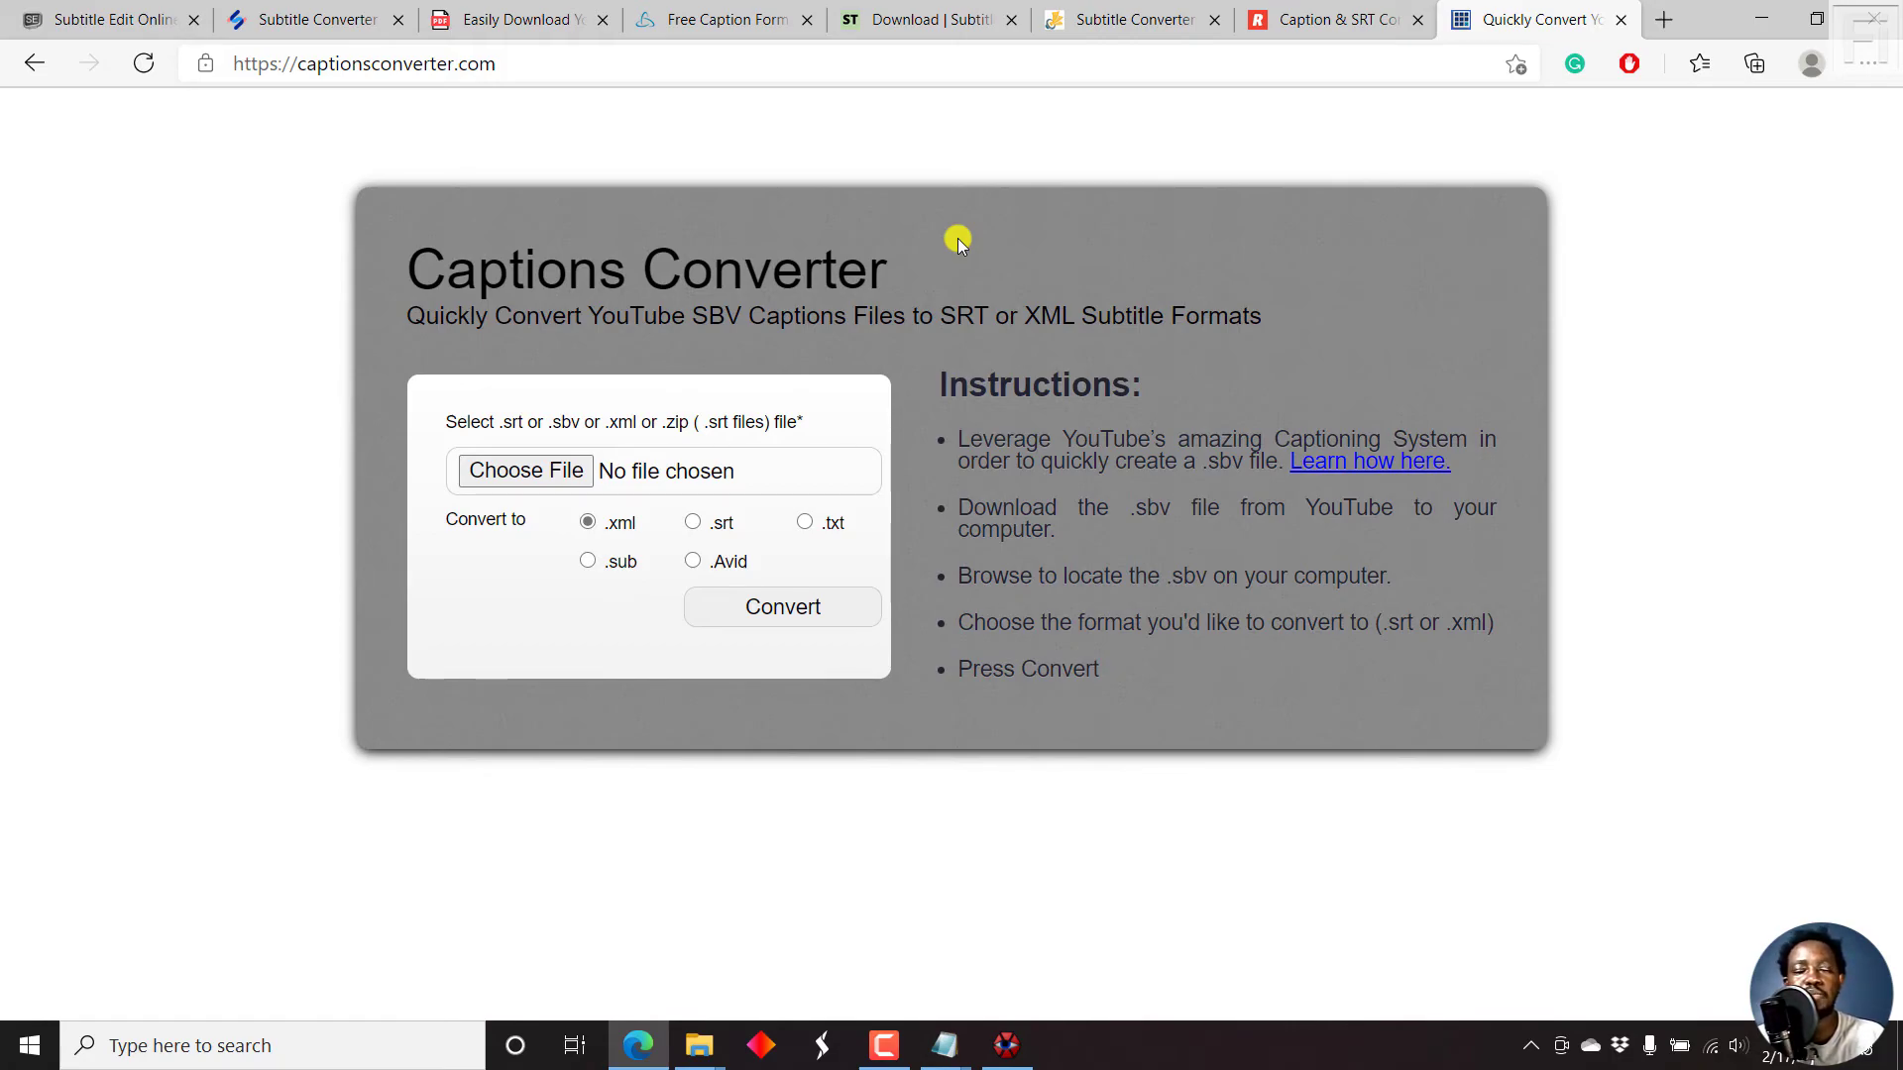
{"action": "left_click", "coordinate": [552, 475]}
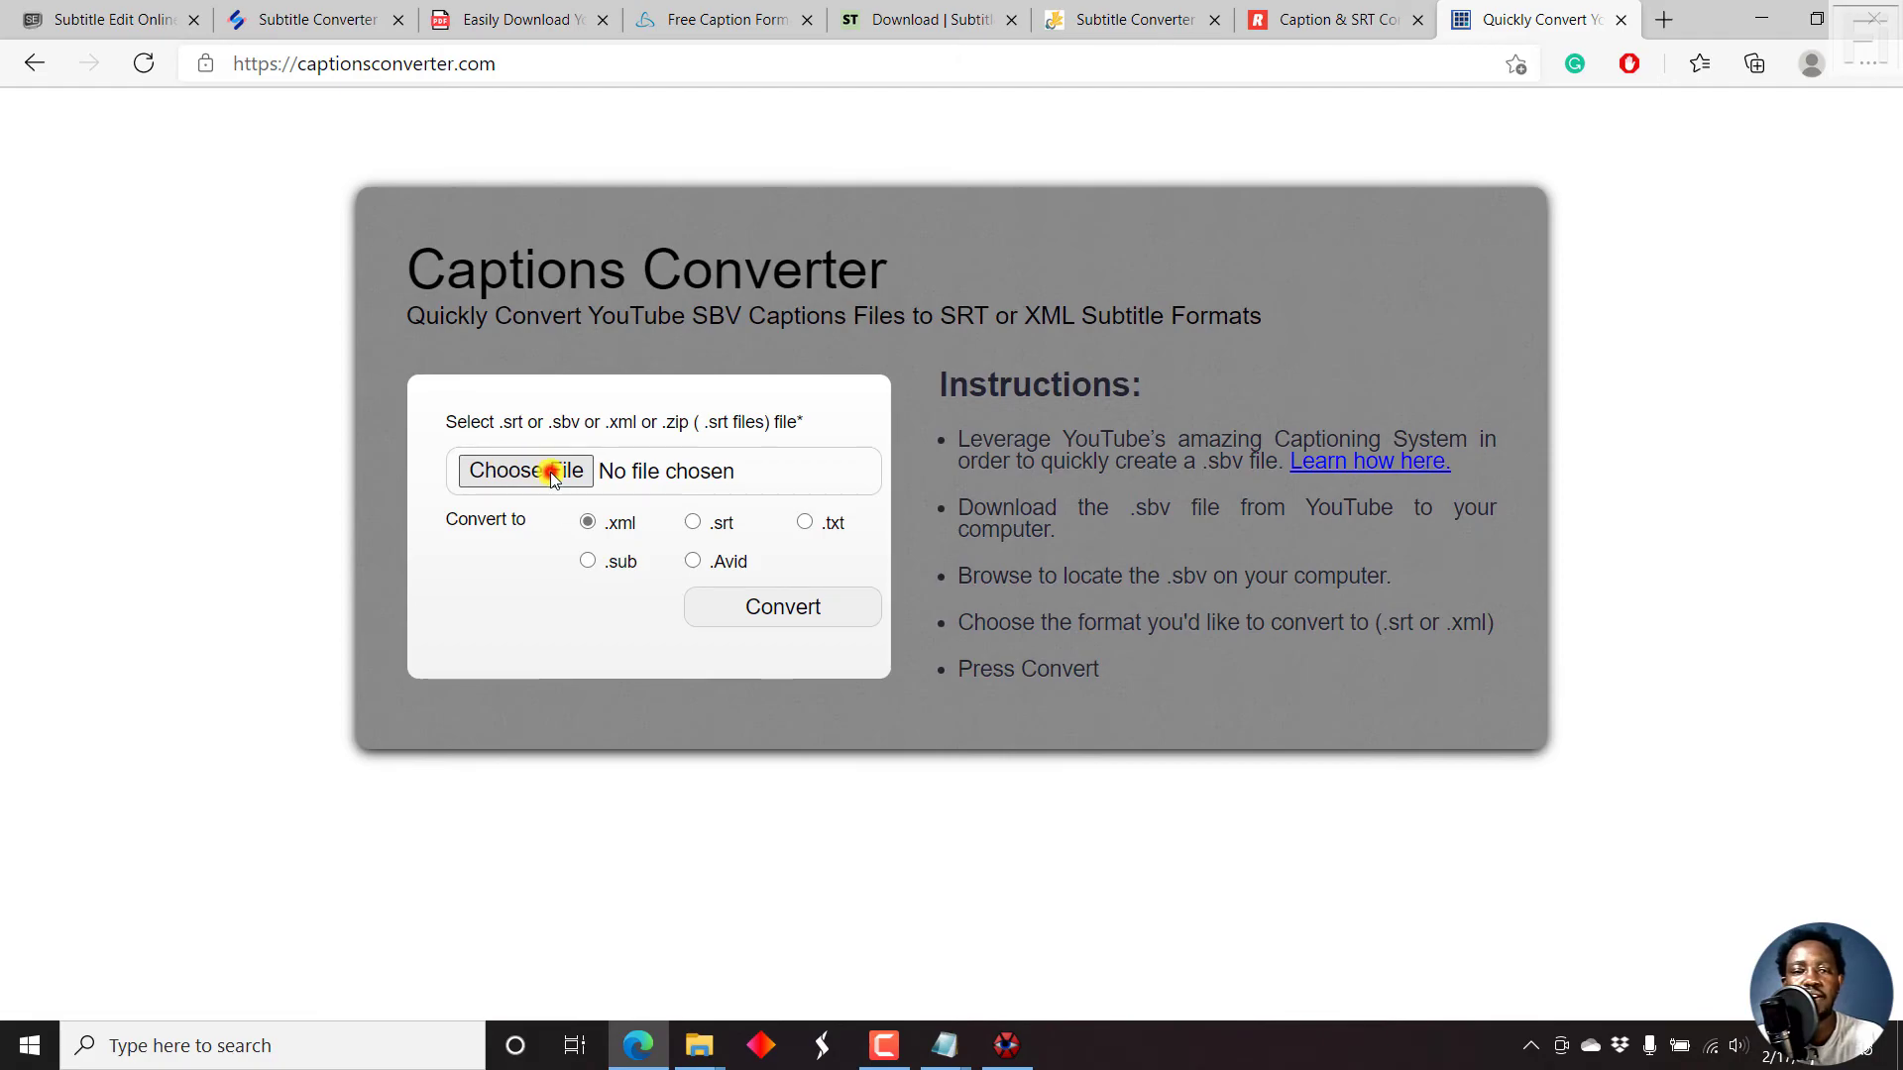
{"action": "left_click", "coordinate": [404, 181]}
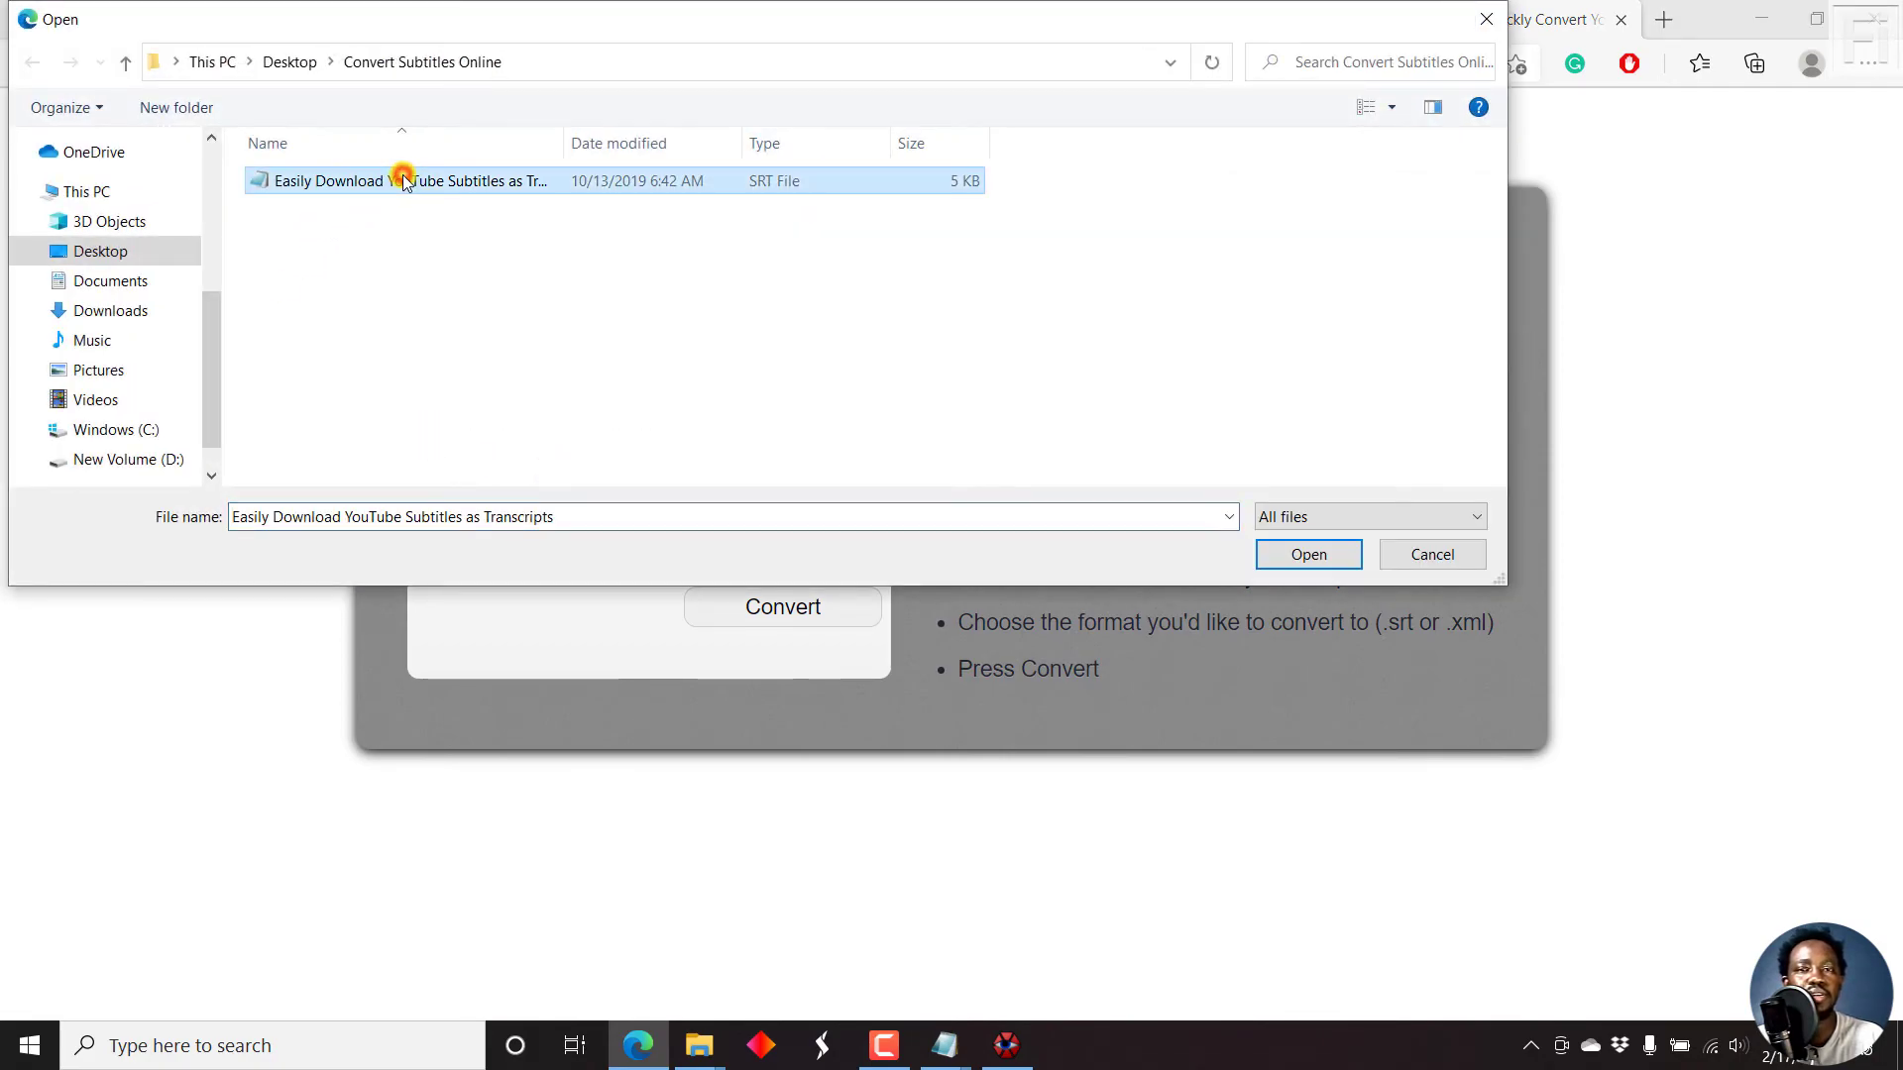
{"action": "left_click", "coordinate": [1309, 554]}
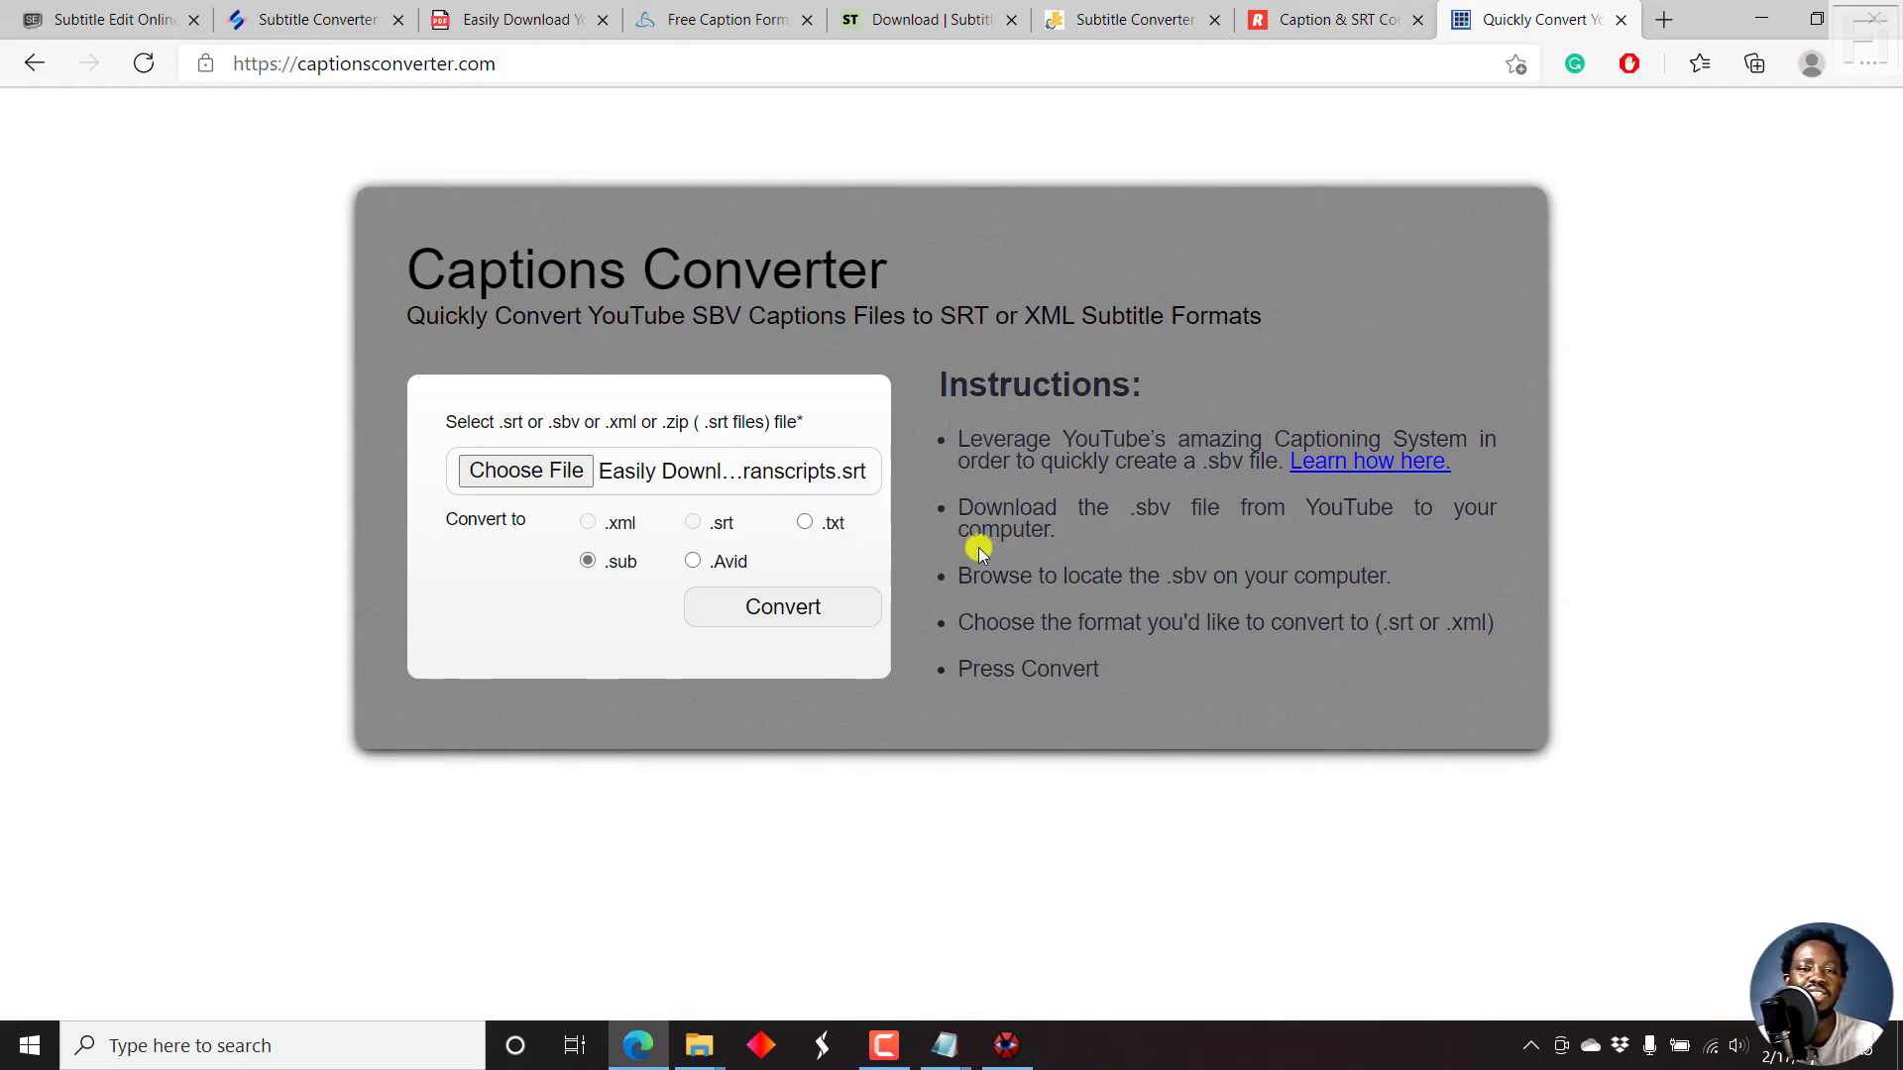
{"action": "left_click", "coordinate": [804, 522]}
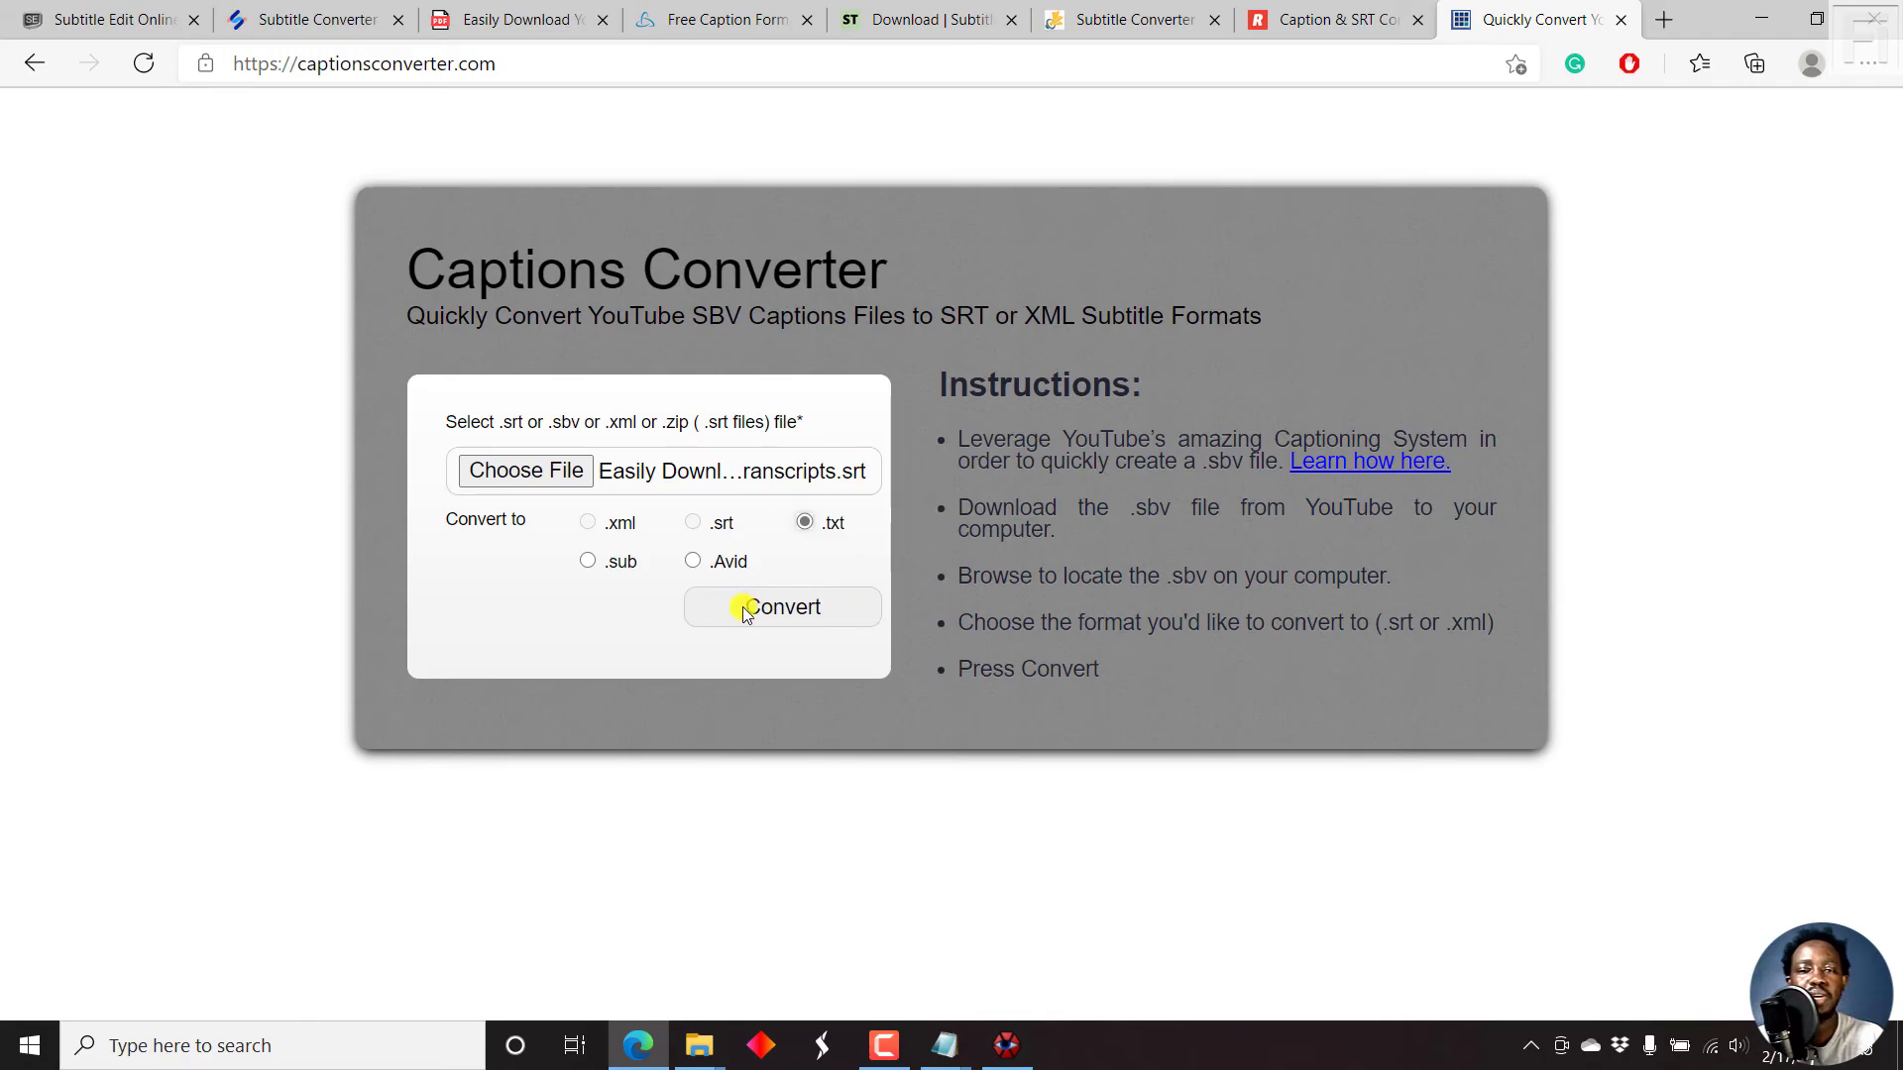
{"action": "left_click", "coordinate": [783, 609]}
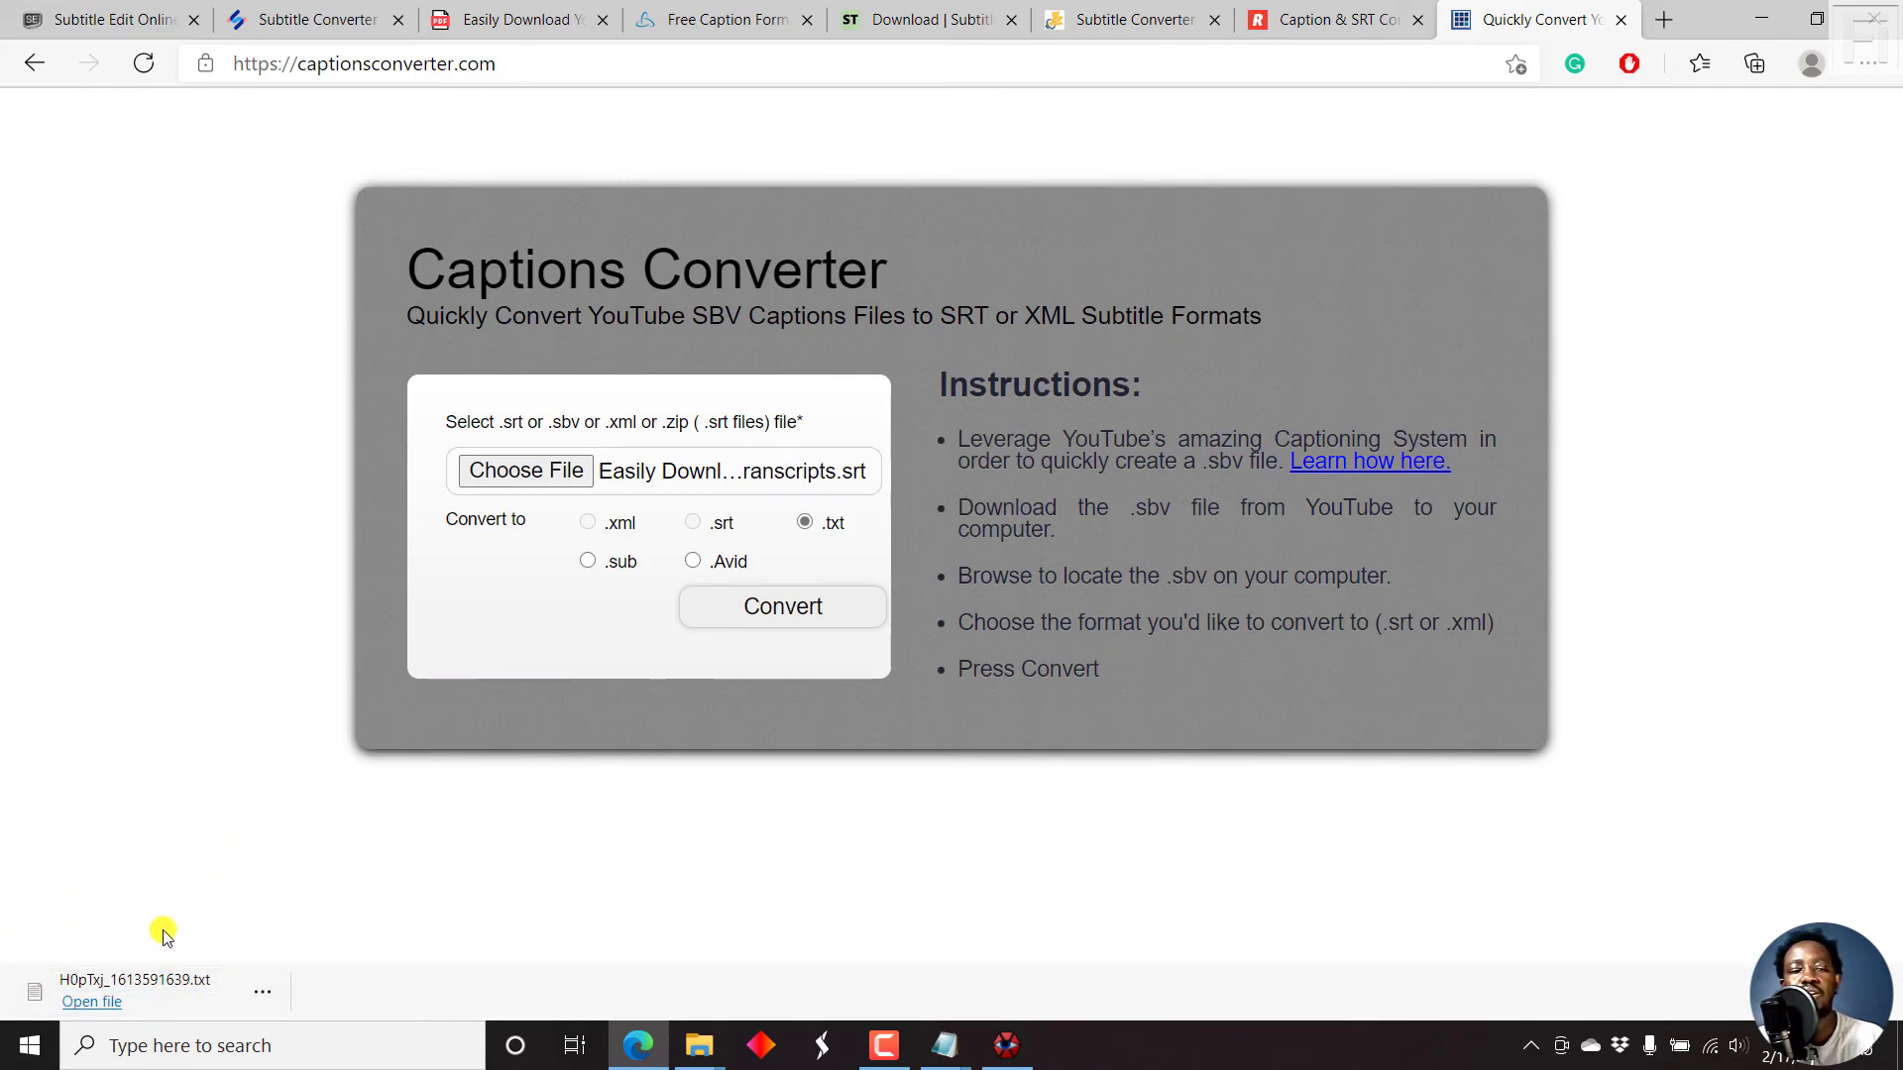
Open the downloaded .txt transcript, check it in a maximized Notepad window, and minimize that window.
{"action": "left_click", "coordinate": [181, 996]}
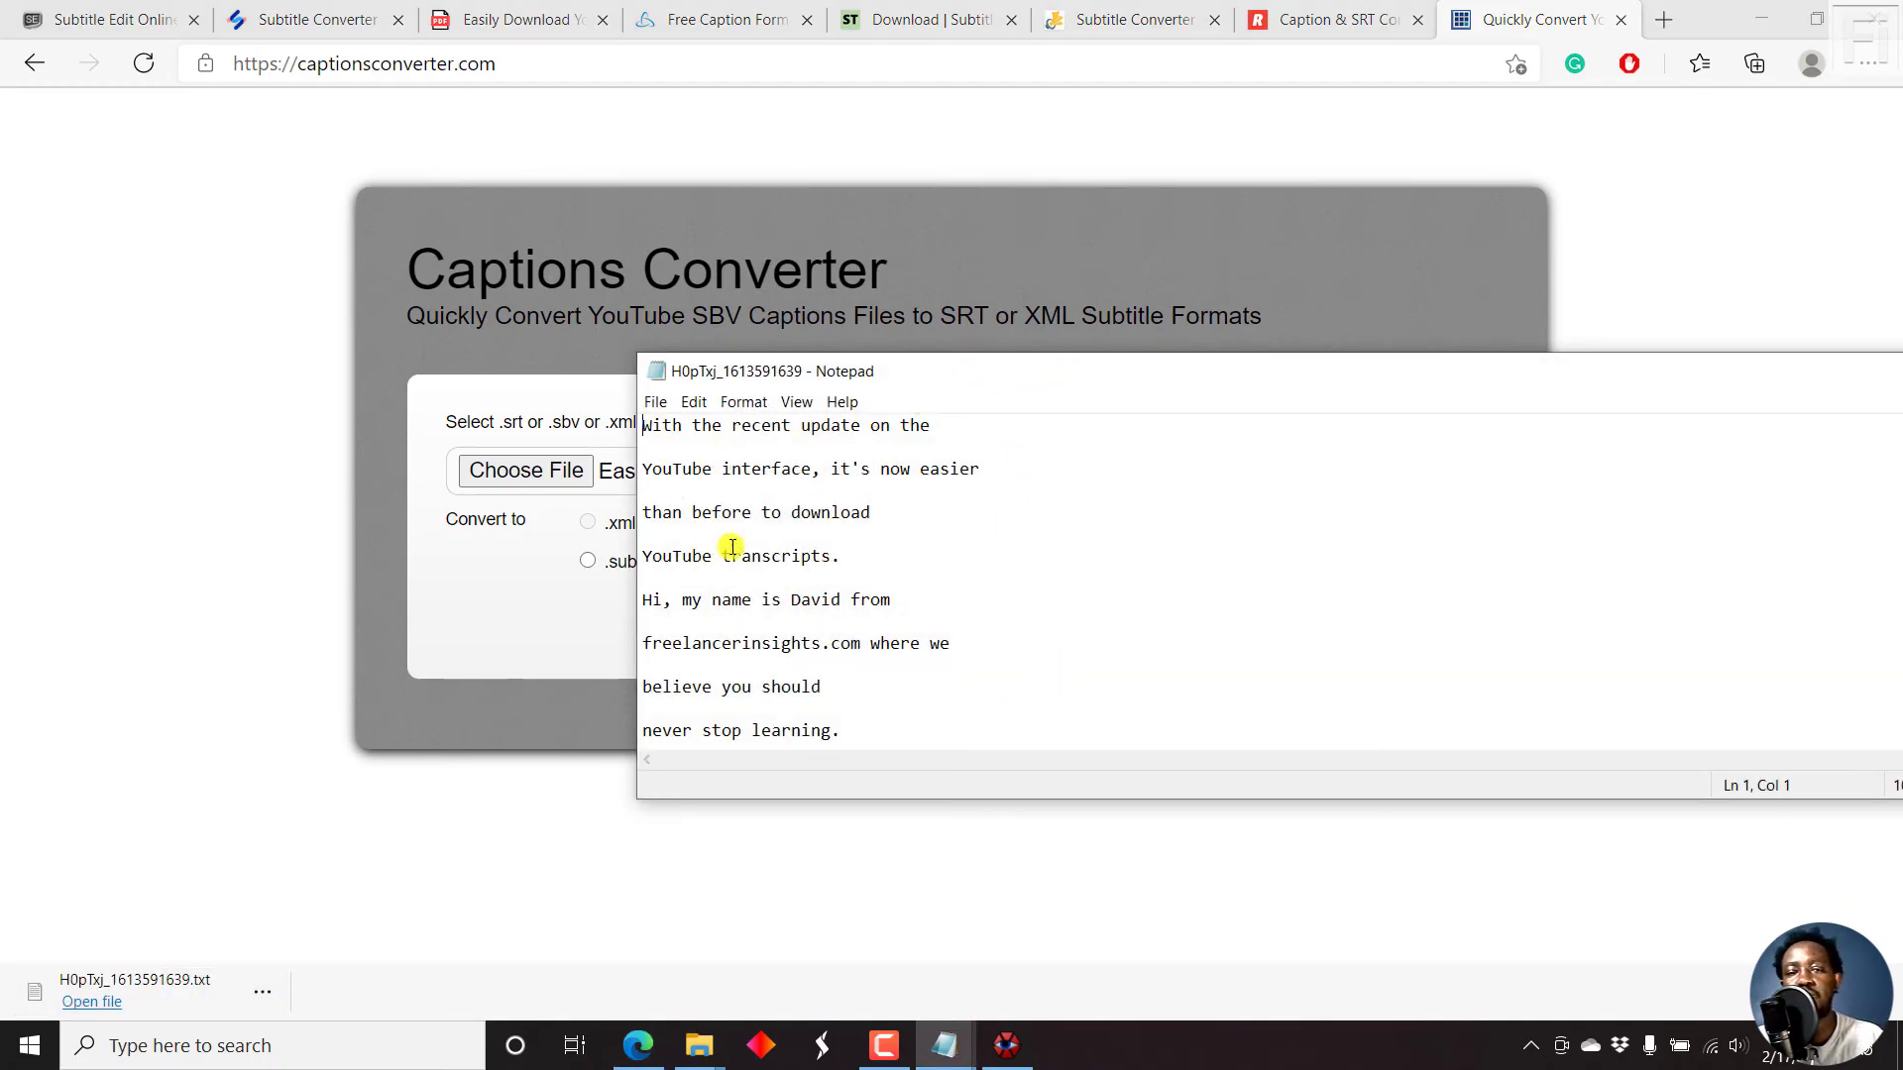
{"action": "double_click", "coordinate": [1043, 362]}
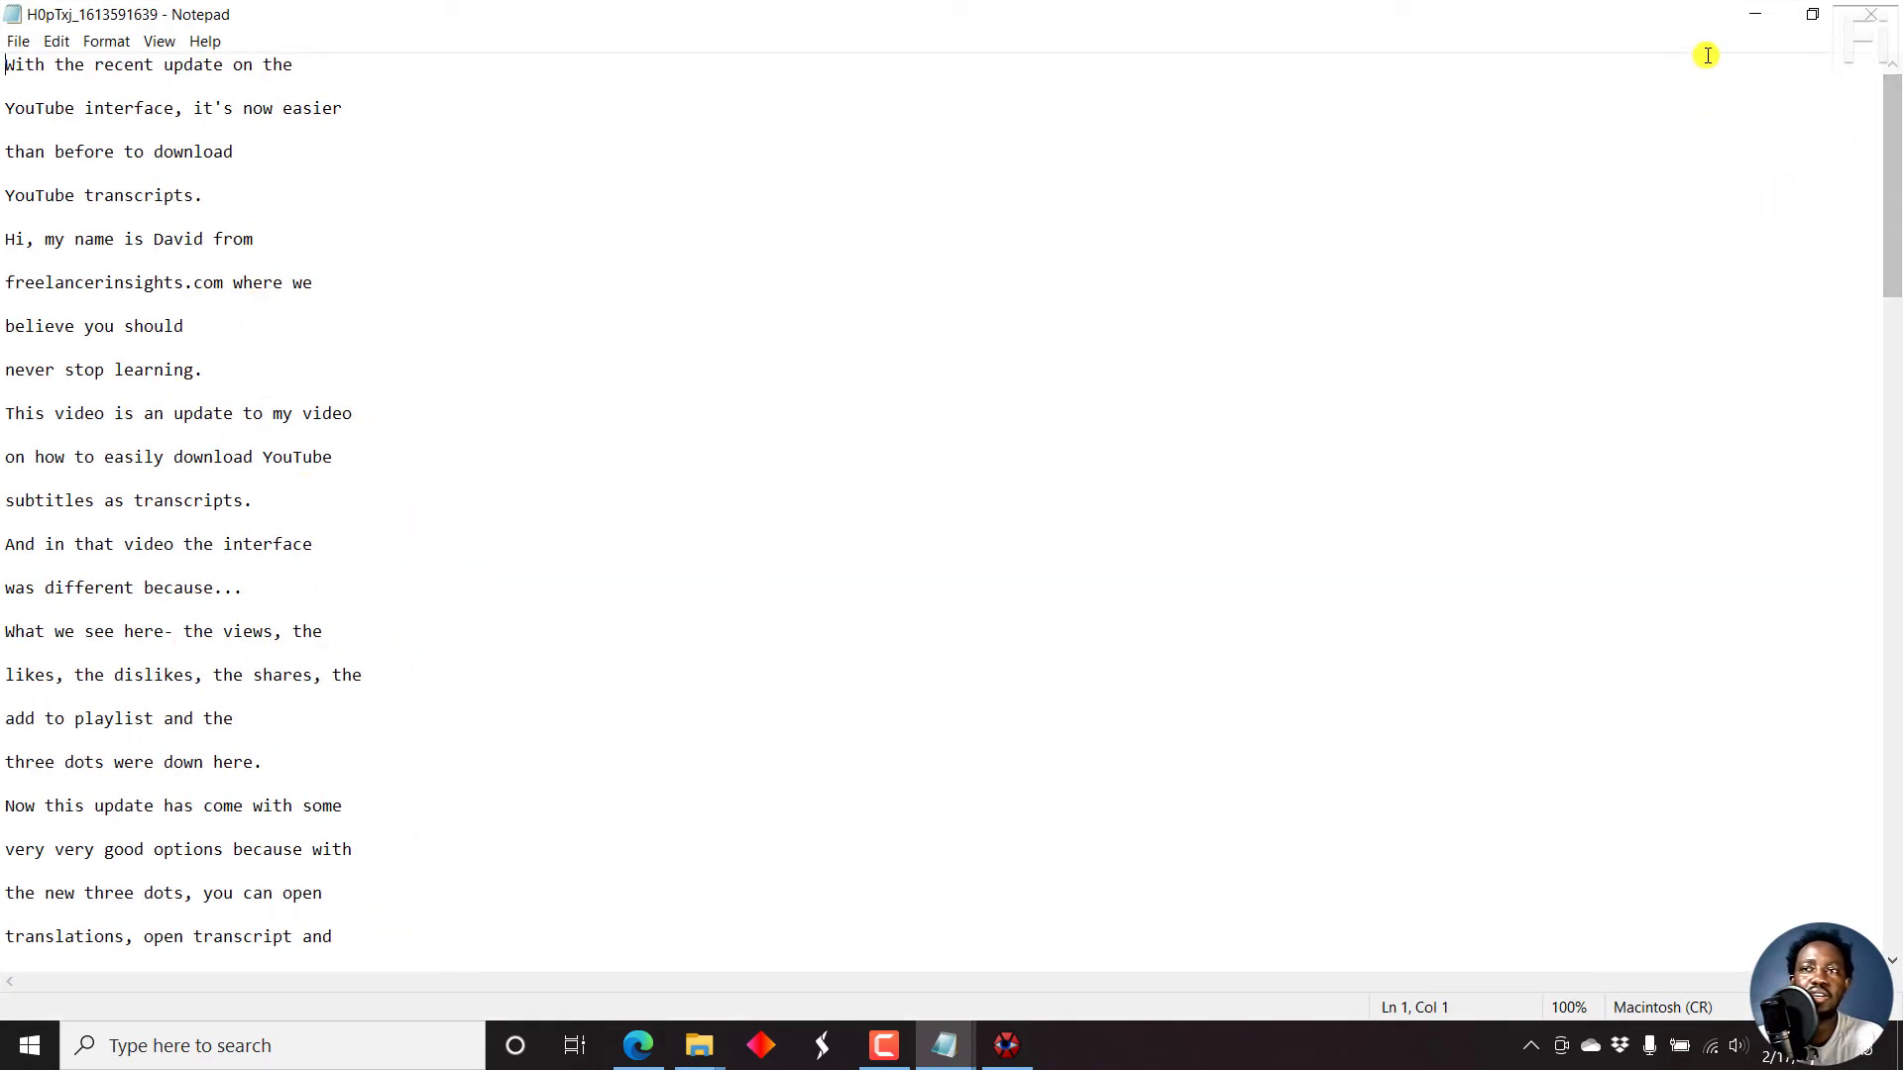
{"action": "left_click", "coordinate": [1751, 22]}
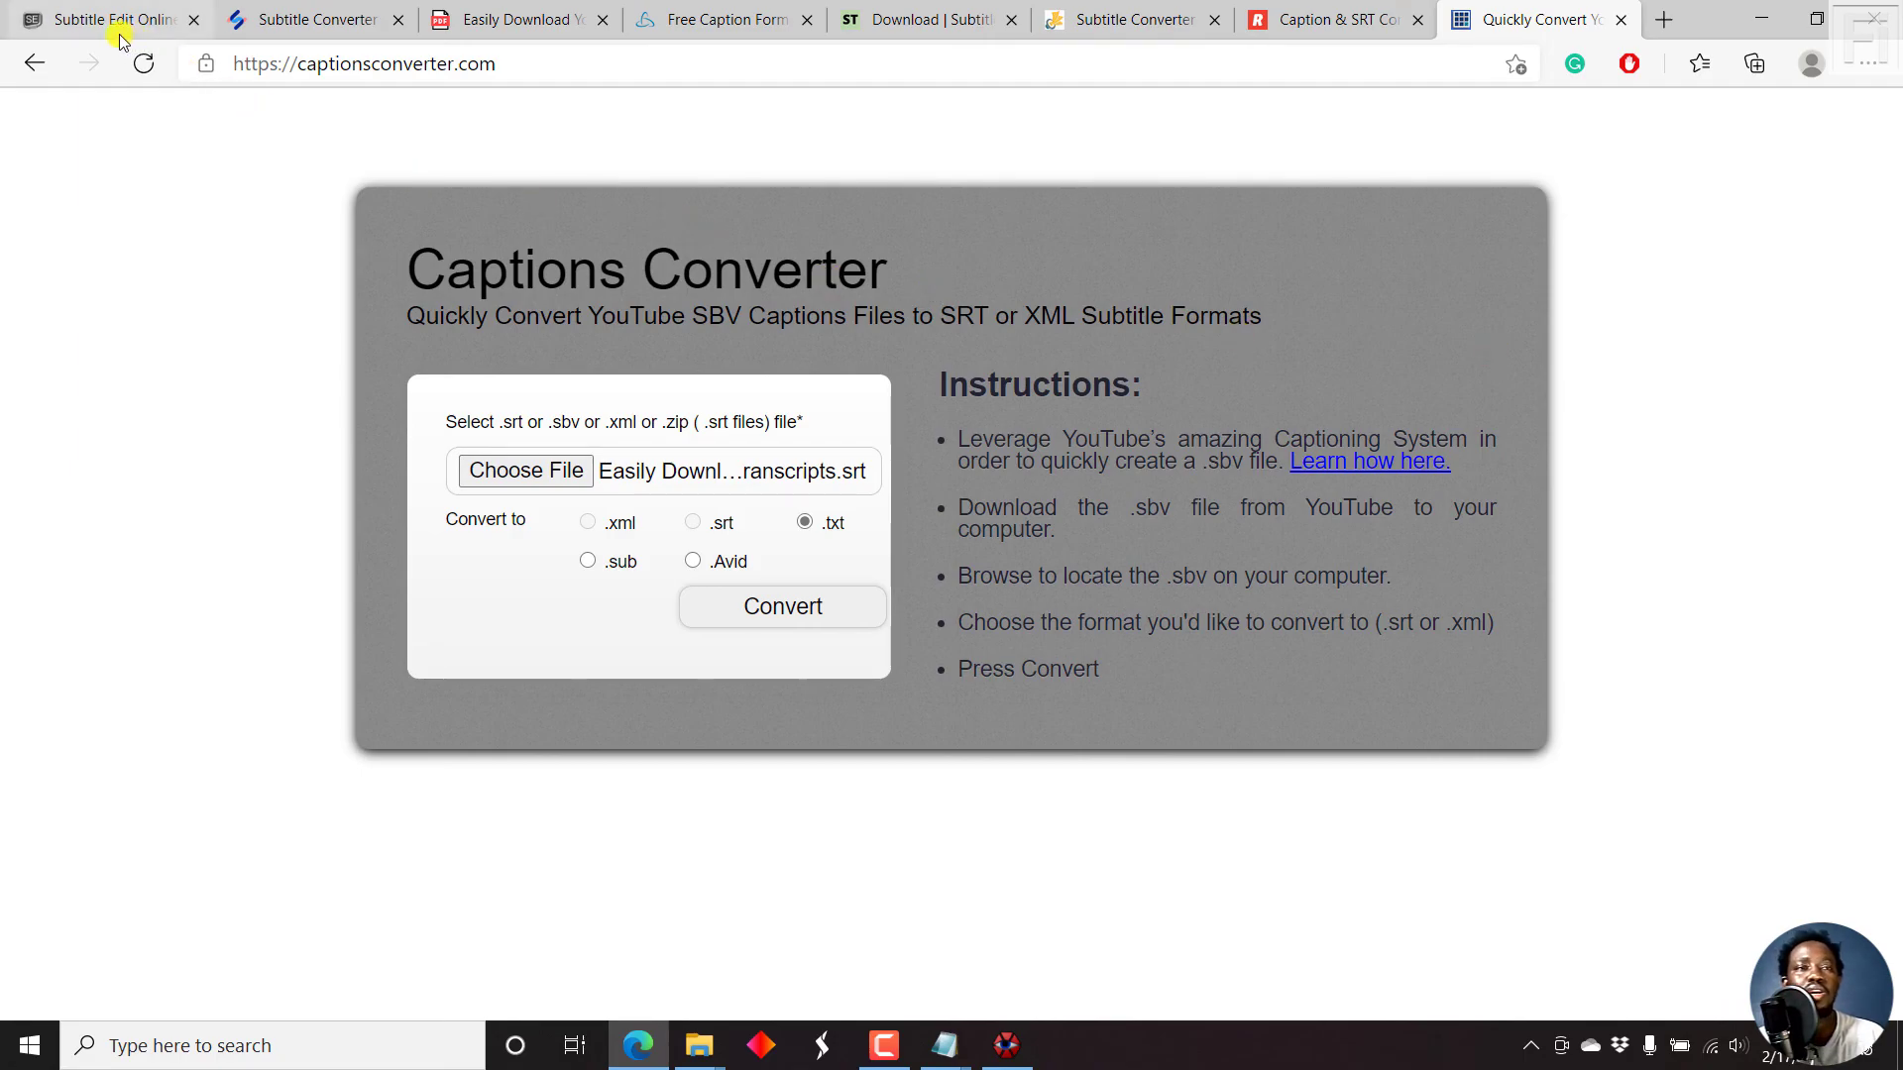
Review the open converter pages in turn: Subtitle Edit Online, Happy Scribe, 3Play Media, Subtitle Tools, GoTranscript, Rev and Captions Converter.
{"action": "left_click", "coordinate": [82, 29]}
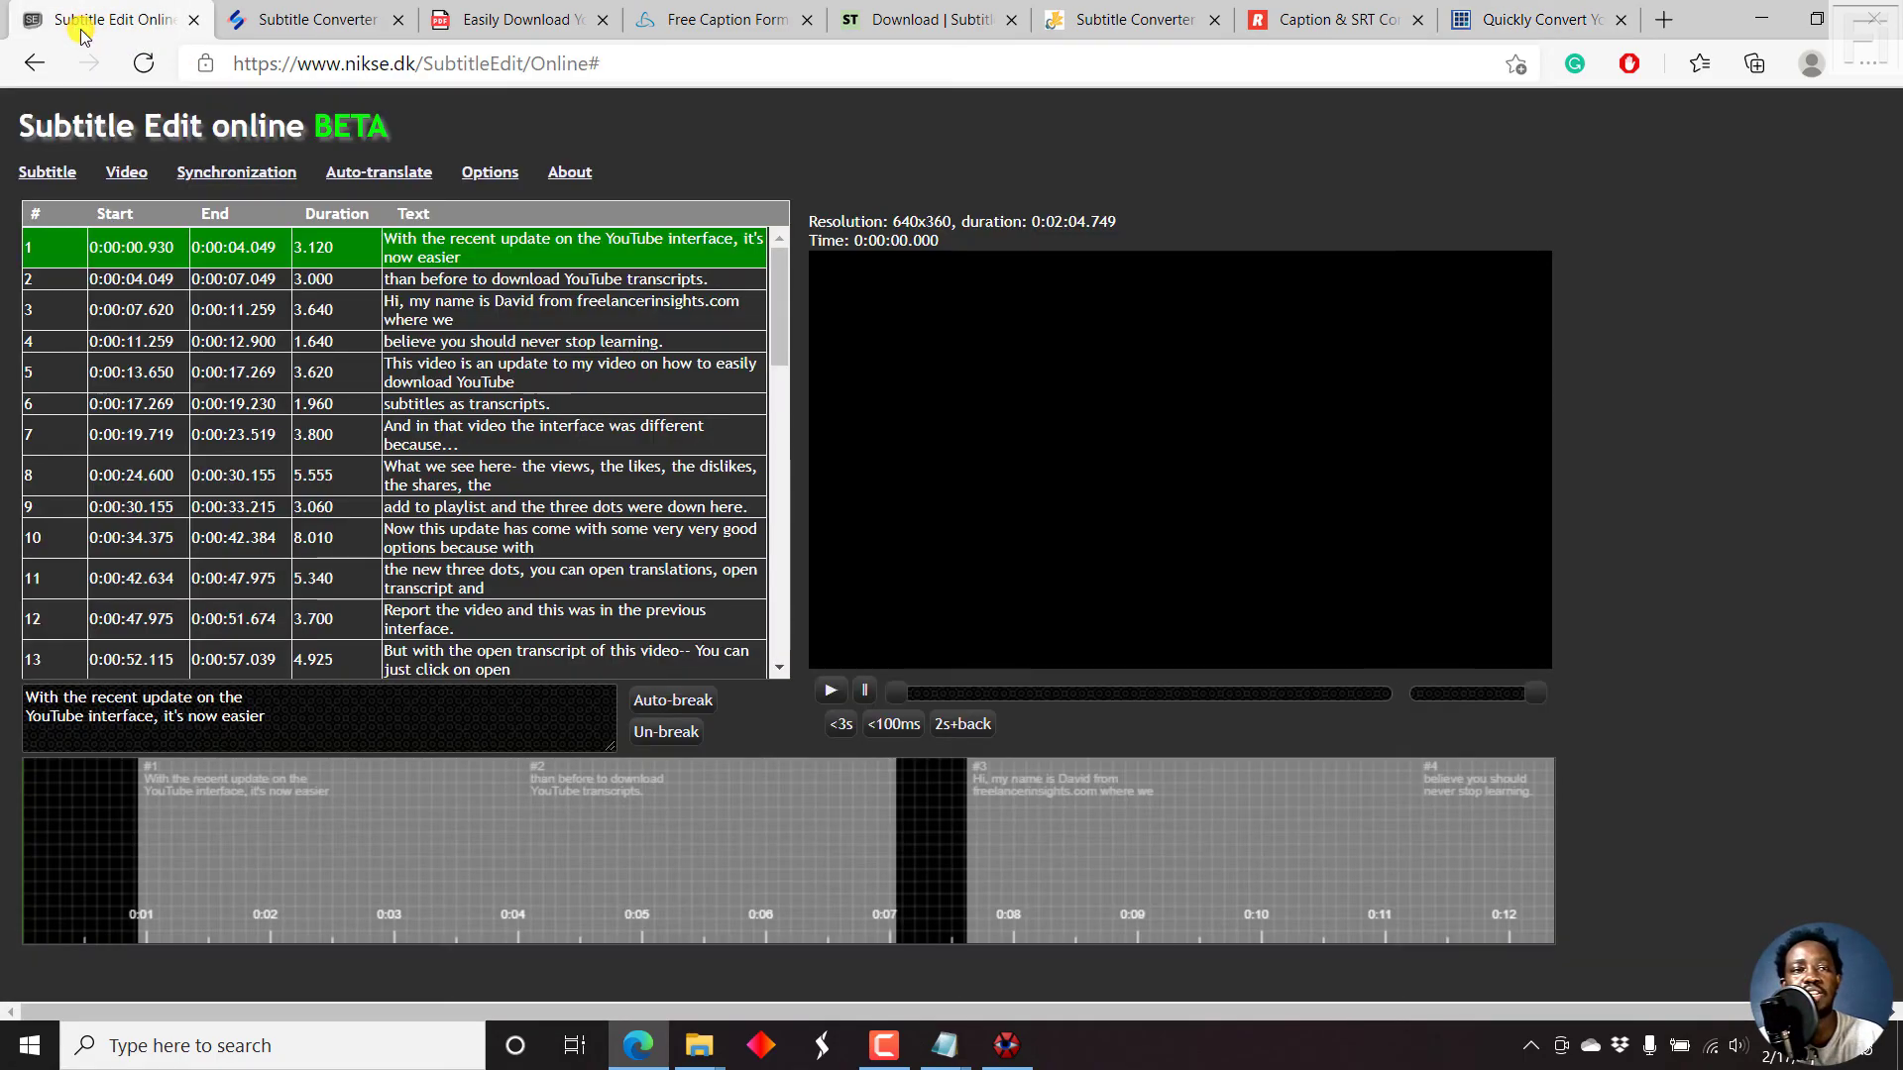
{"action": "left_click", "coordinate": [346, 5]}
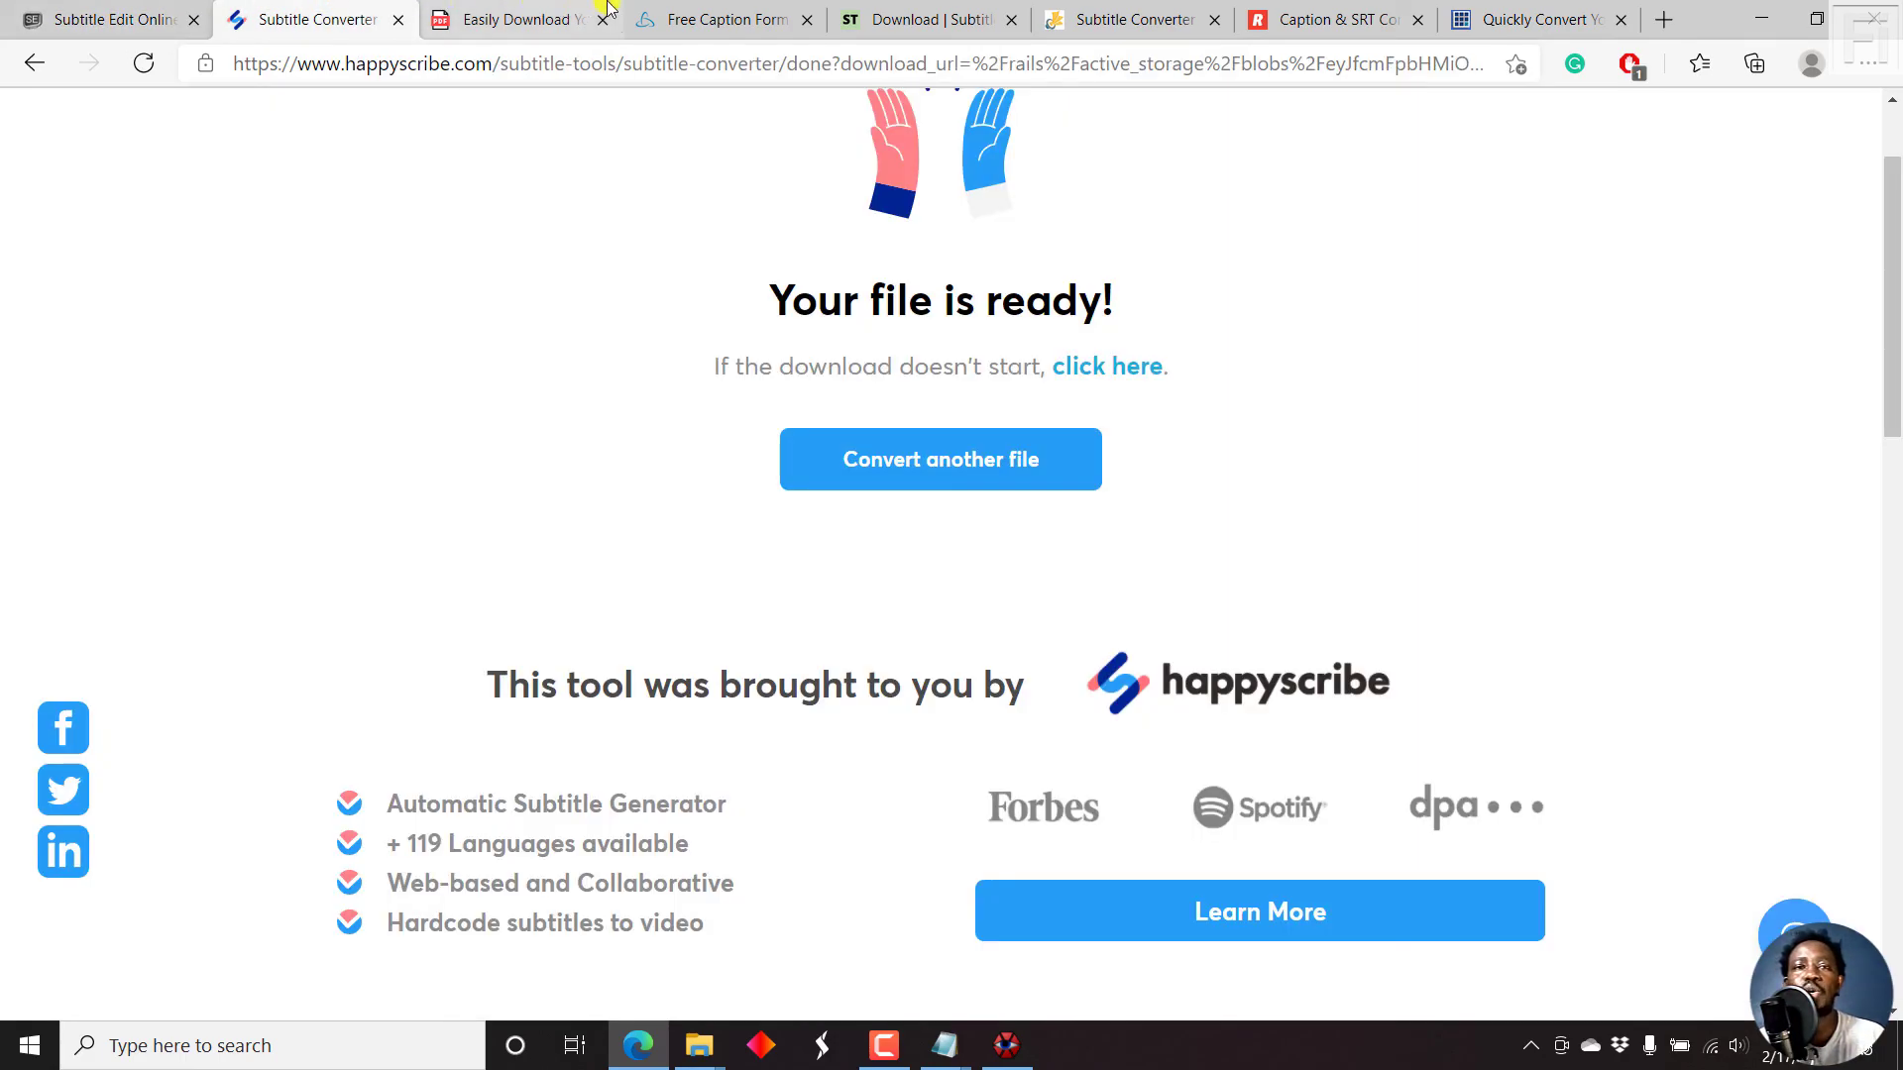
{"action": "left_click", "coordinate": [745, 8]}
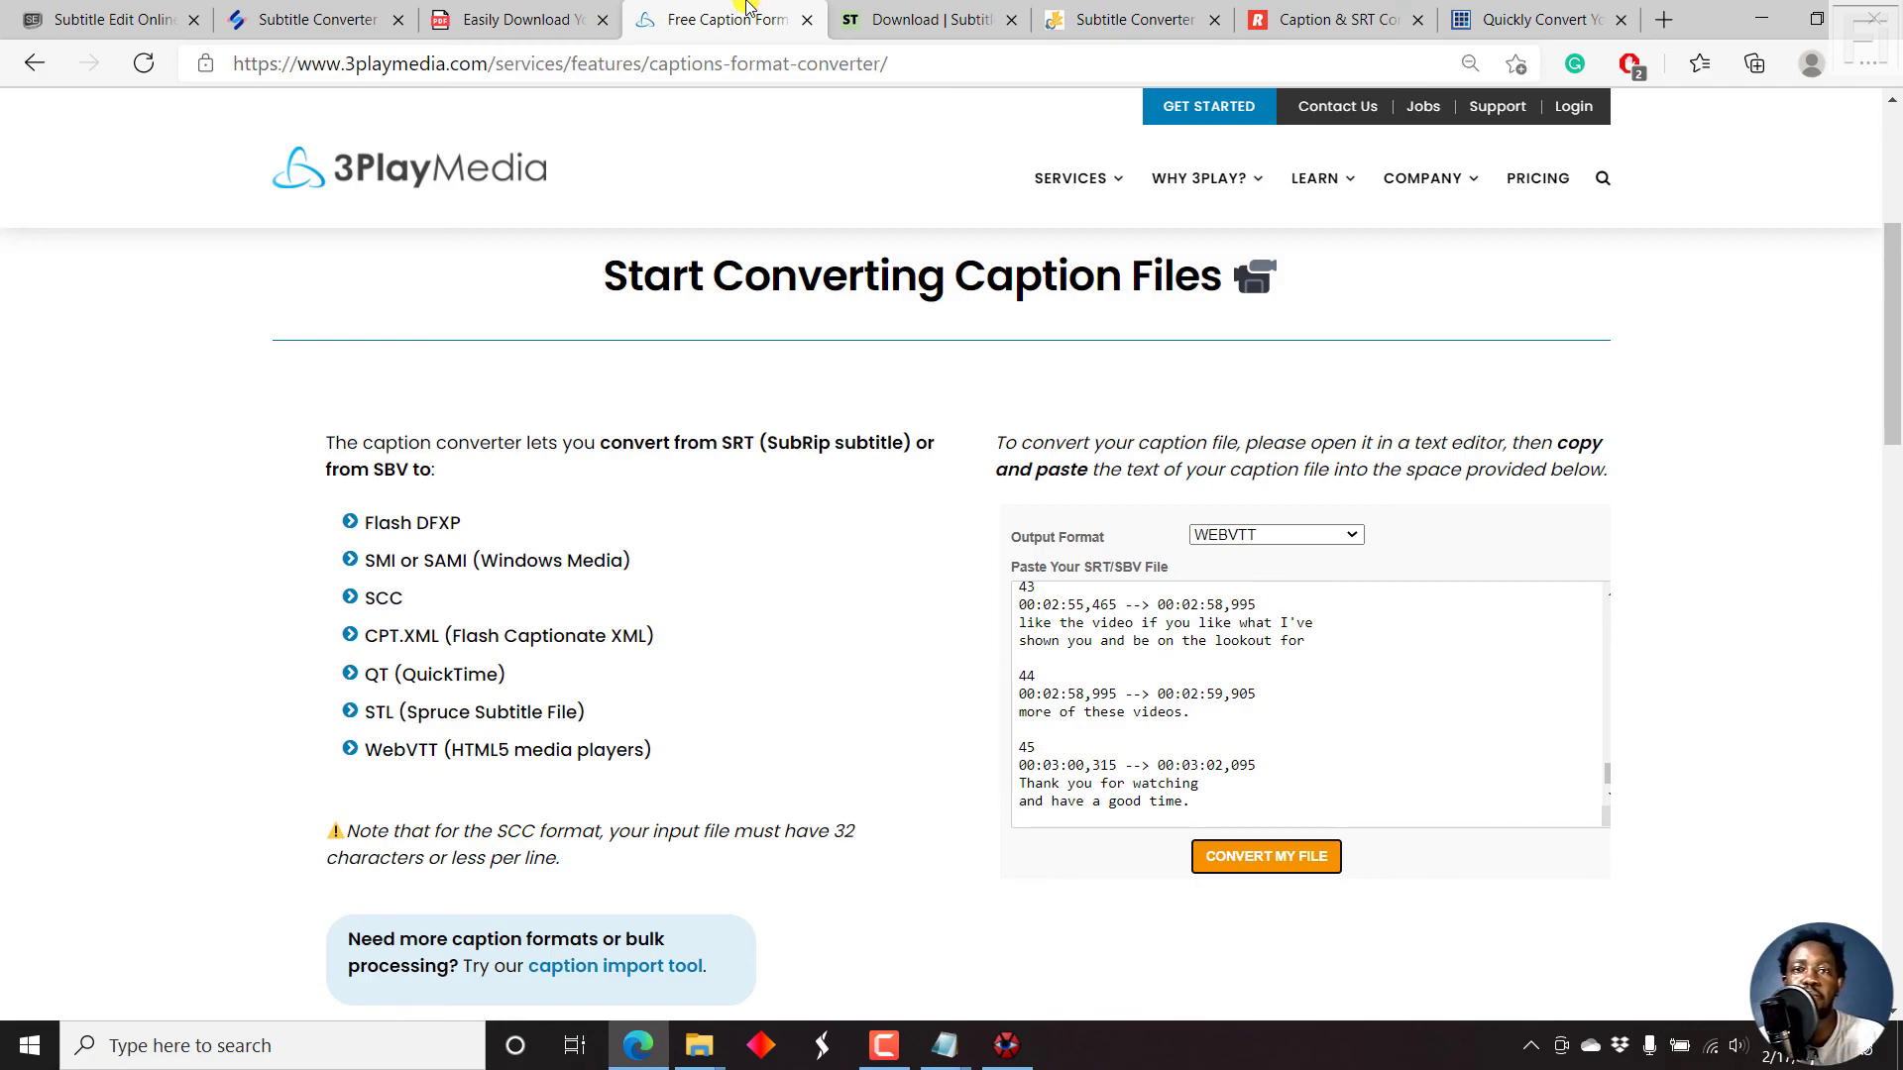
{"action": "left_click", "coordinate": [888, 8]}
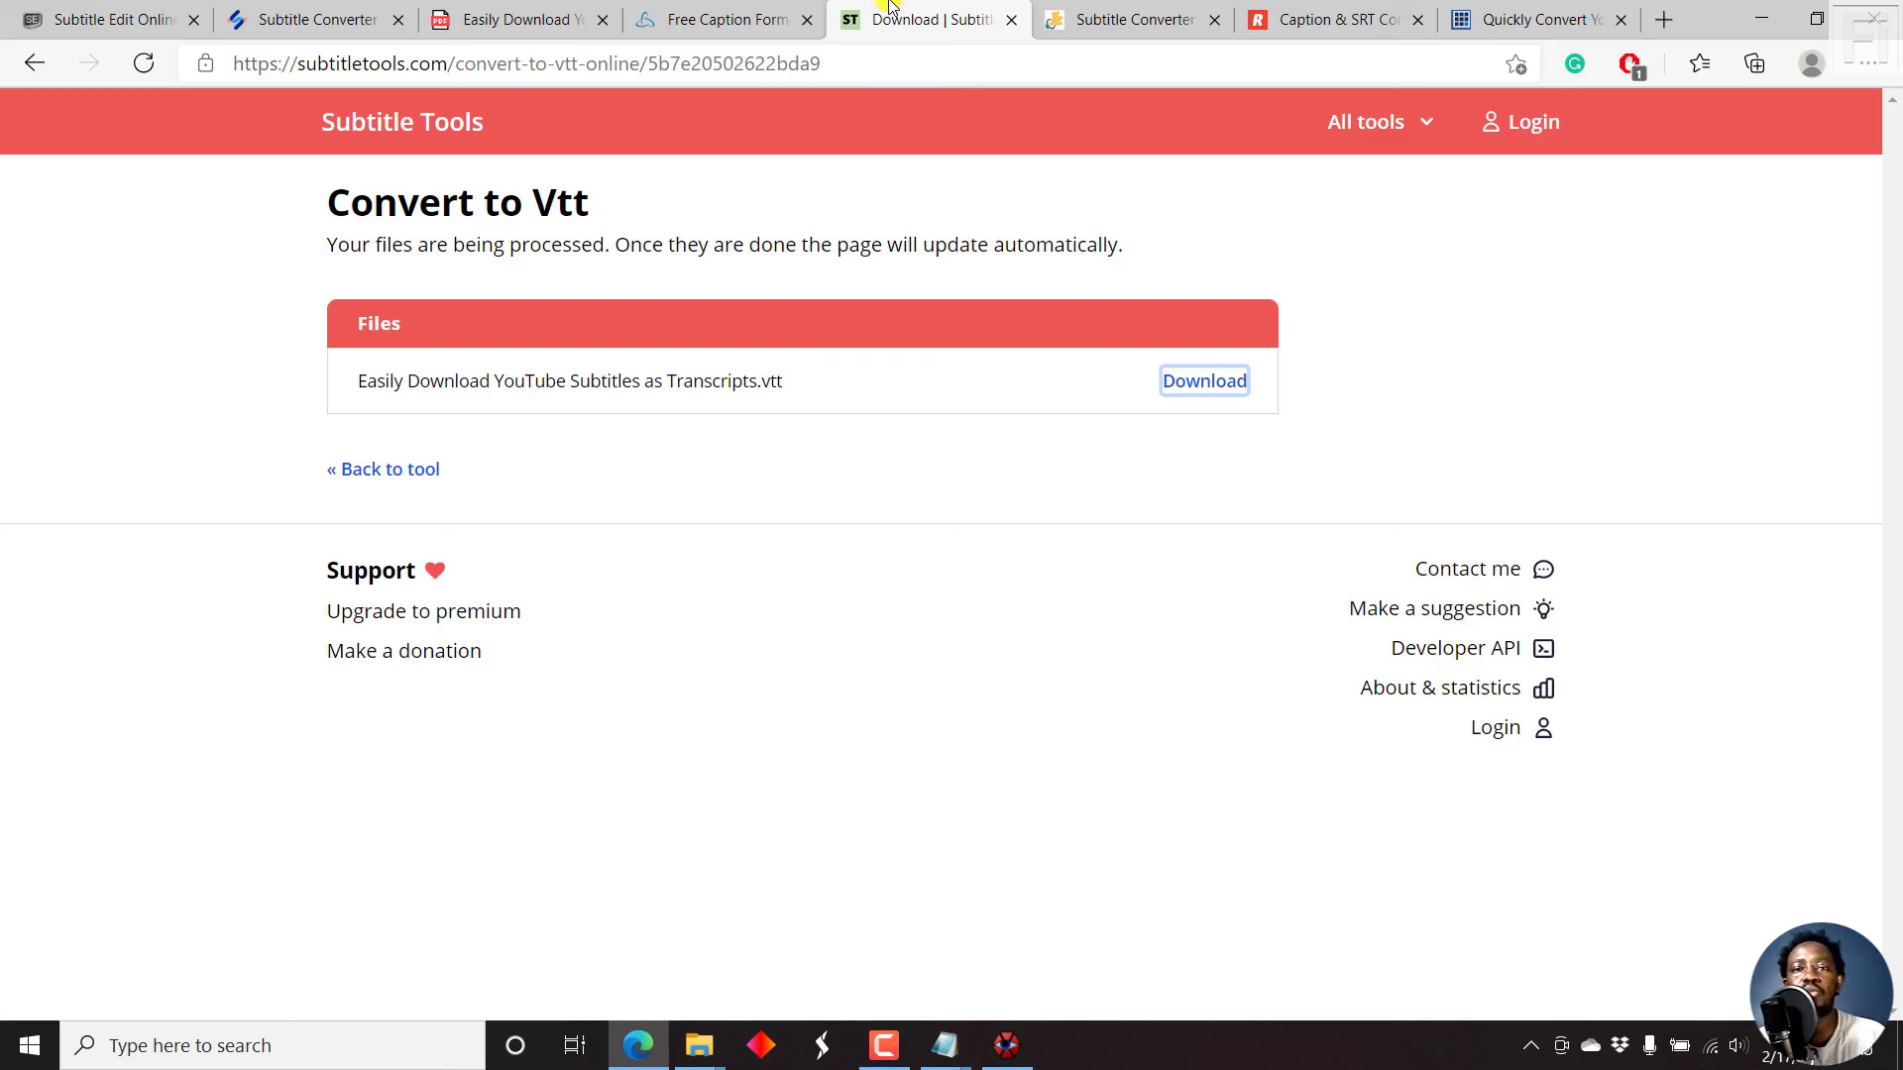
{"action": "left_click", "coordinate": [1090, 14]}
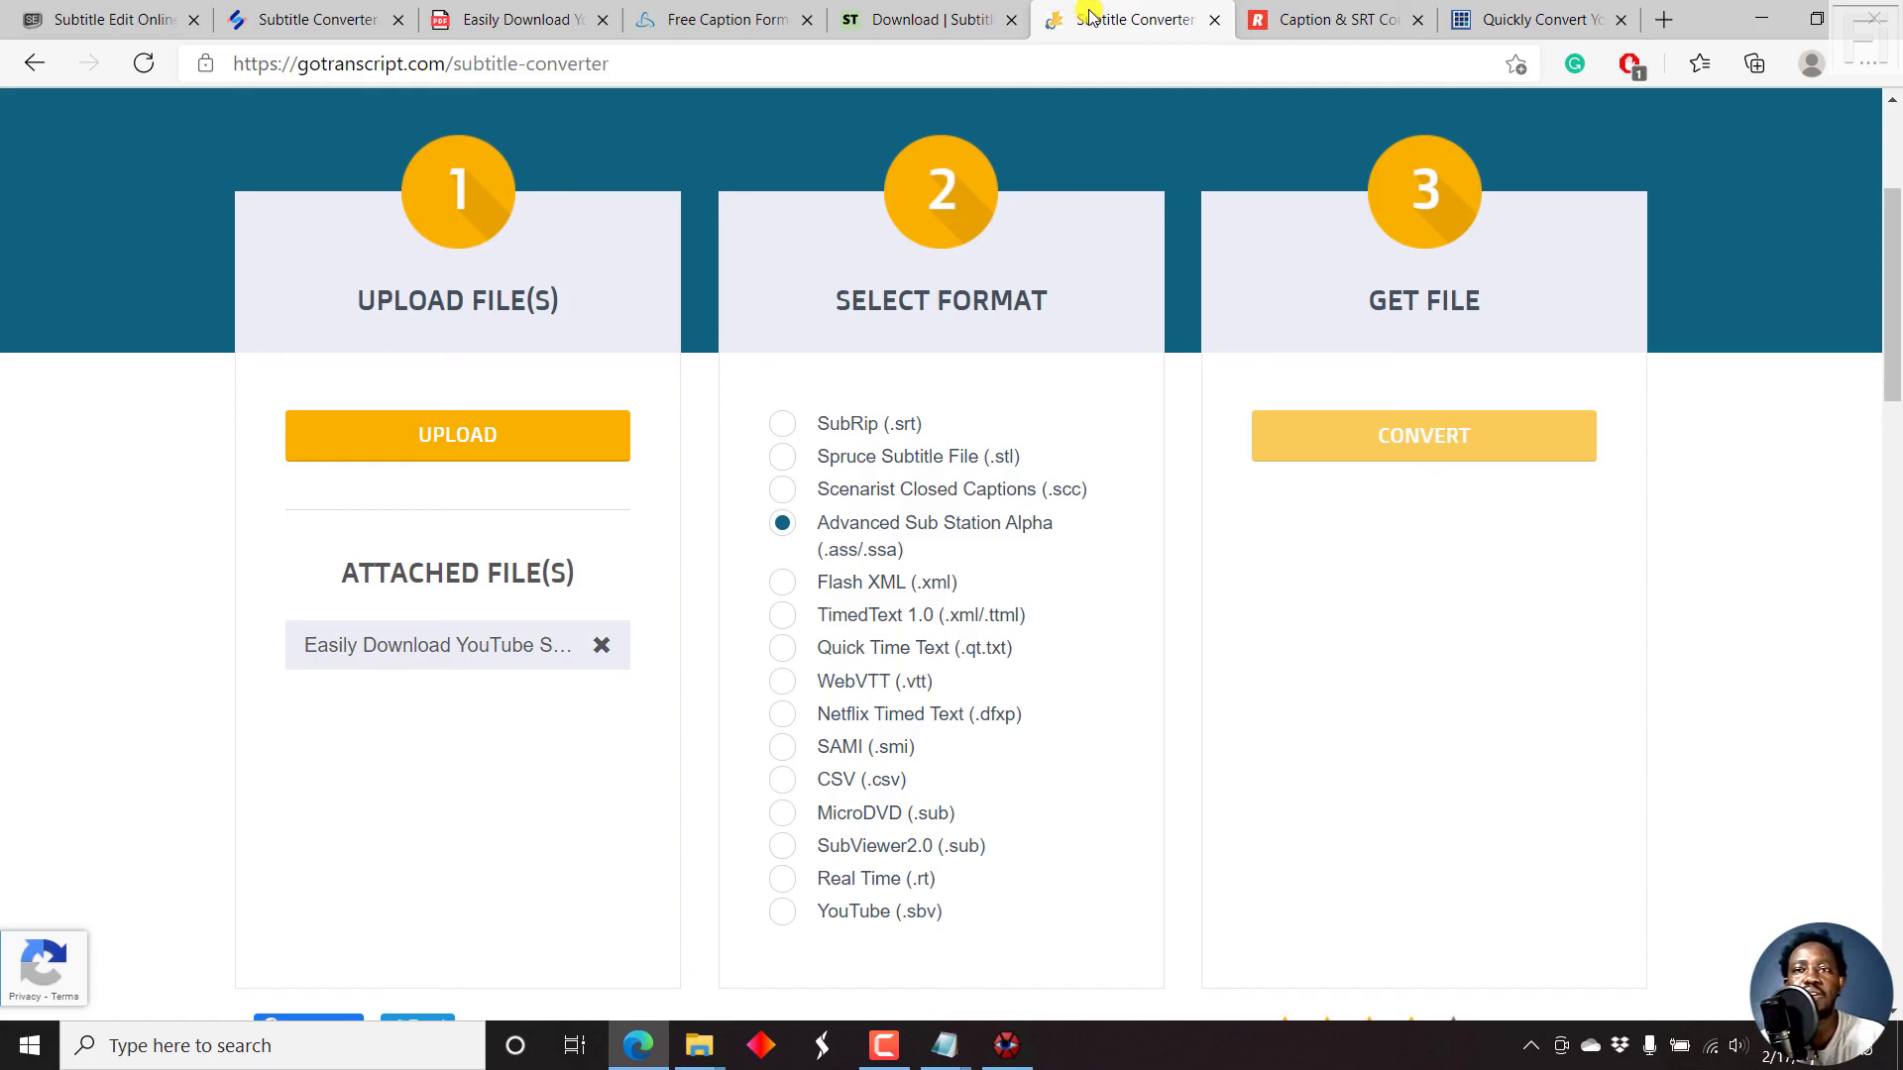
{"action": "left_click", "coordinate": [1317, 11]}
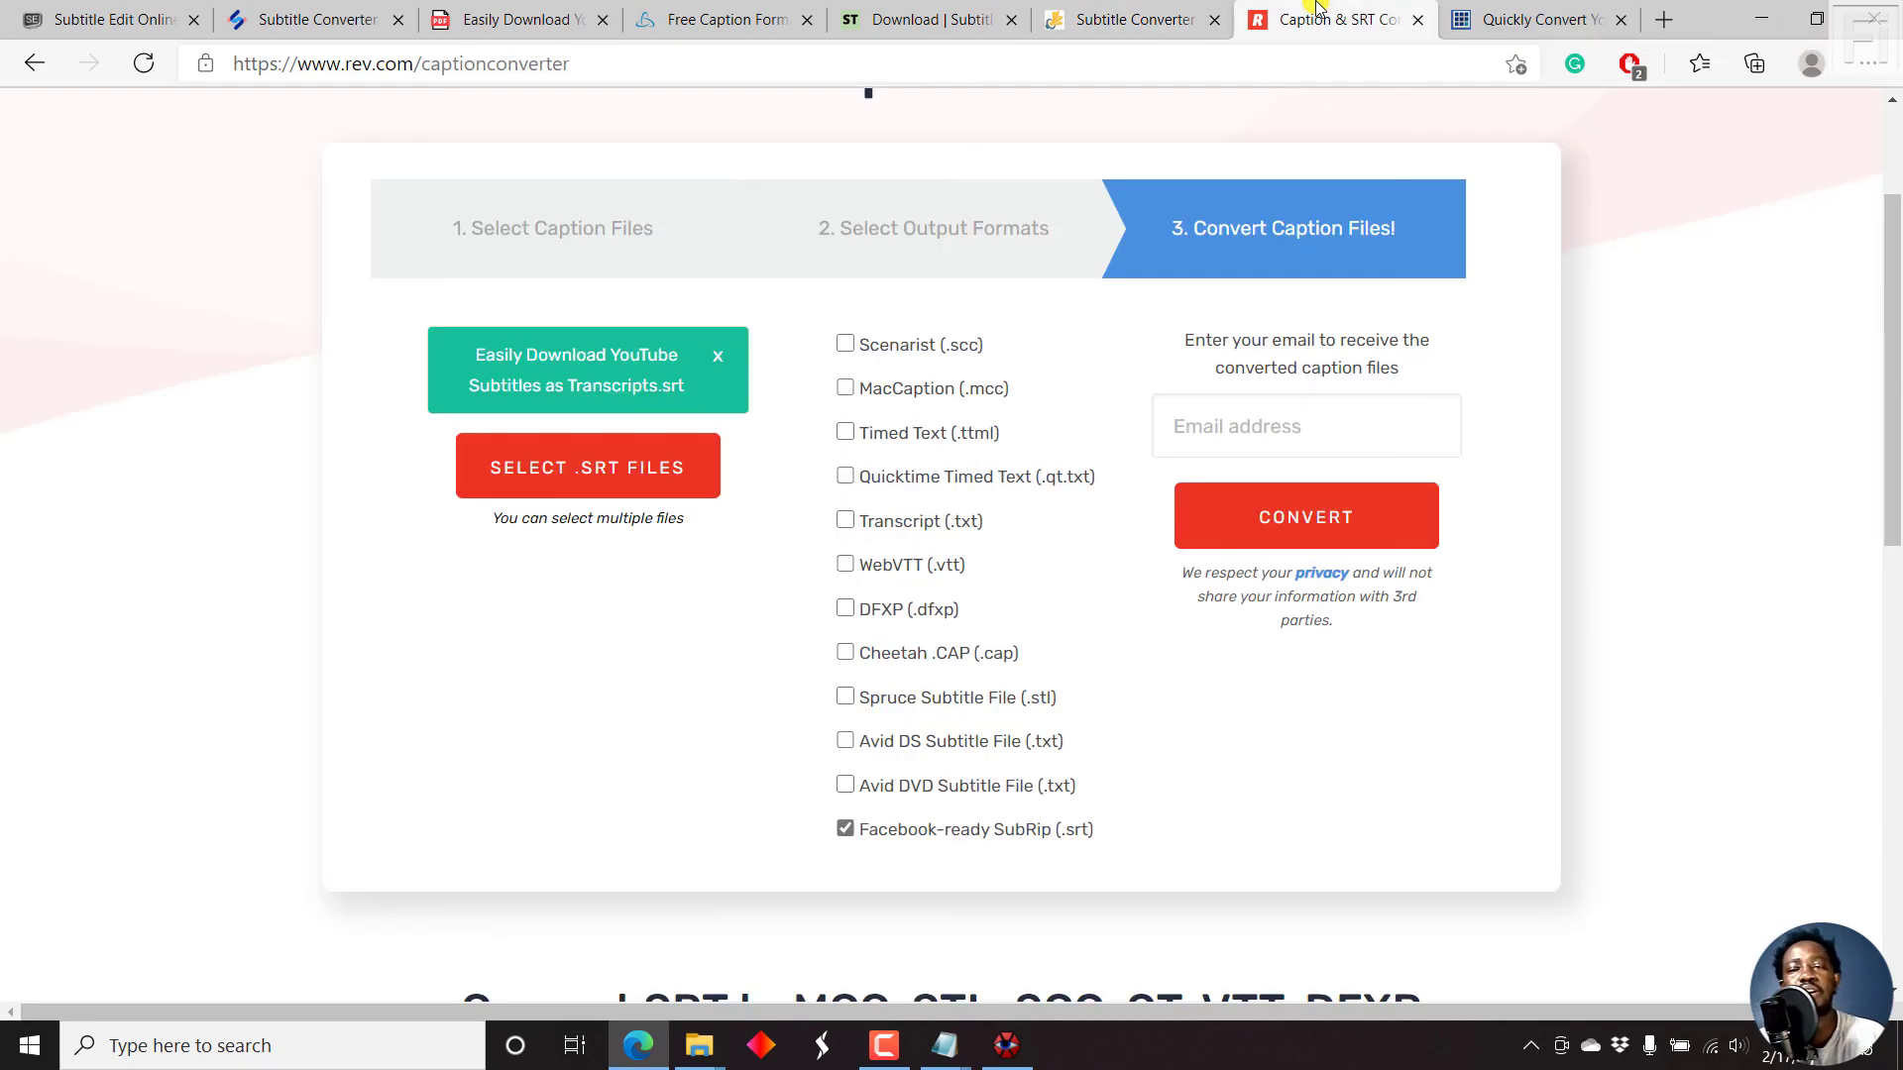
{"action": "left_click", "coordinate": [1519, 12]}
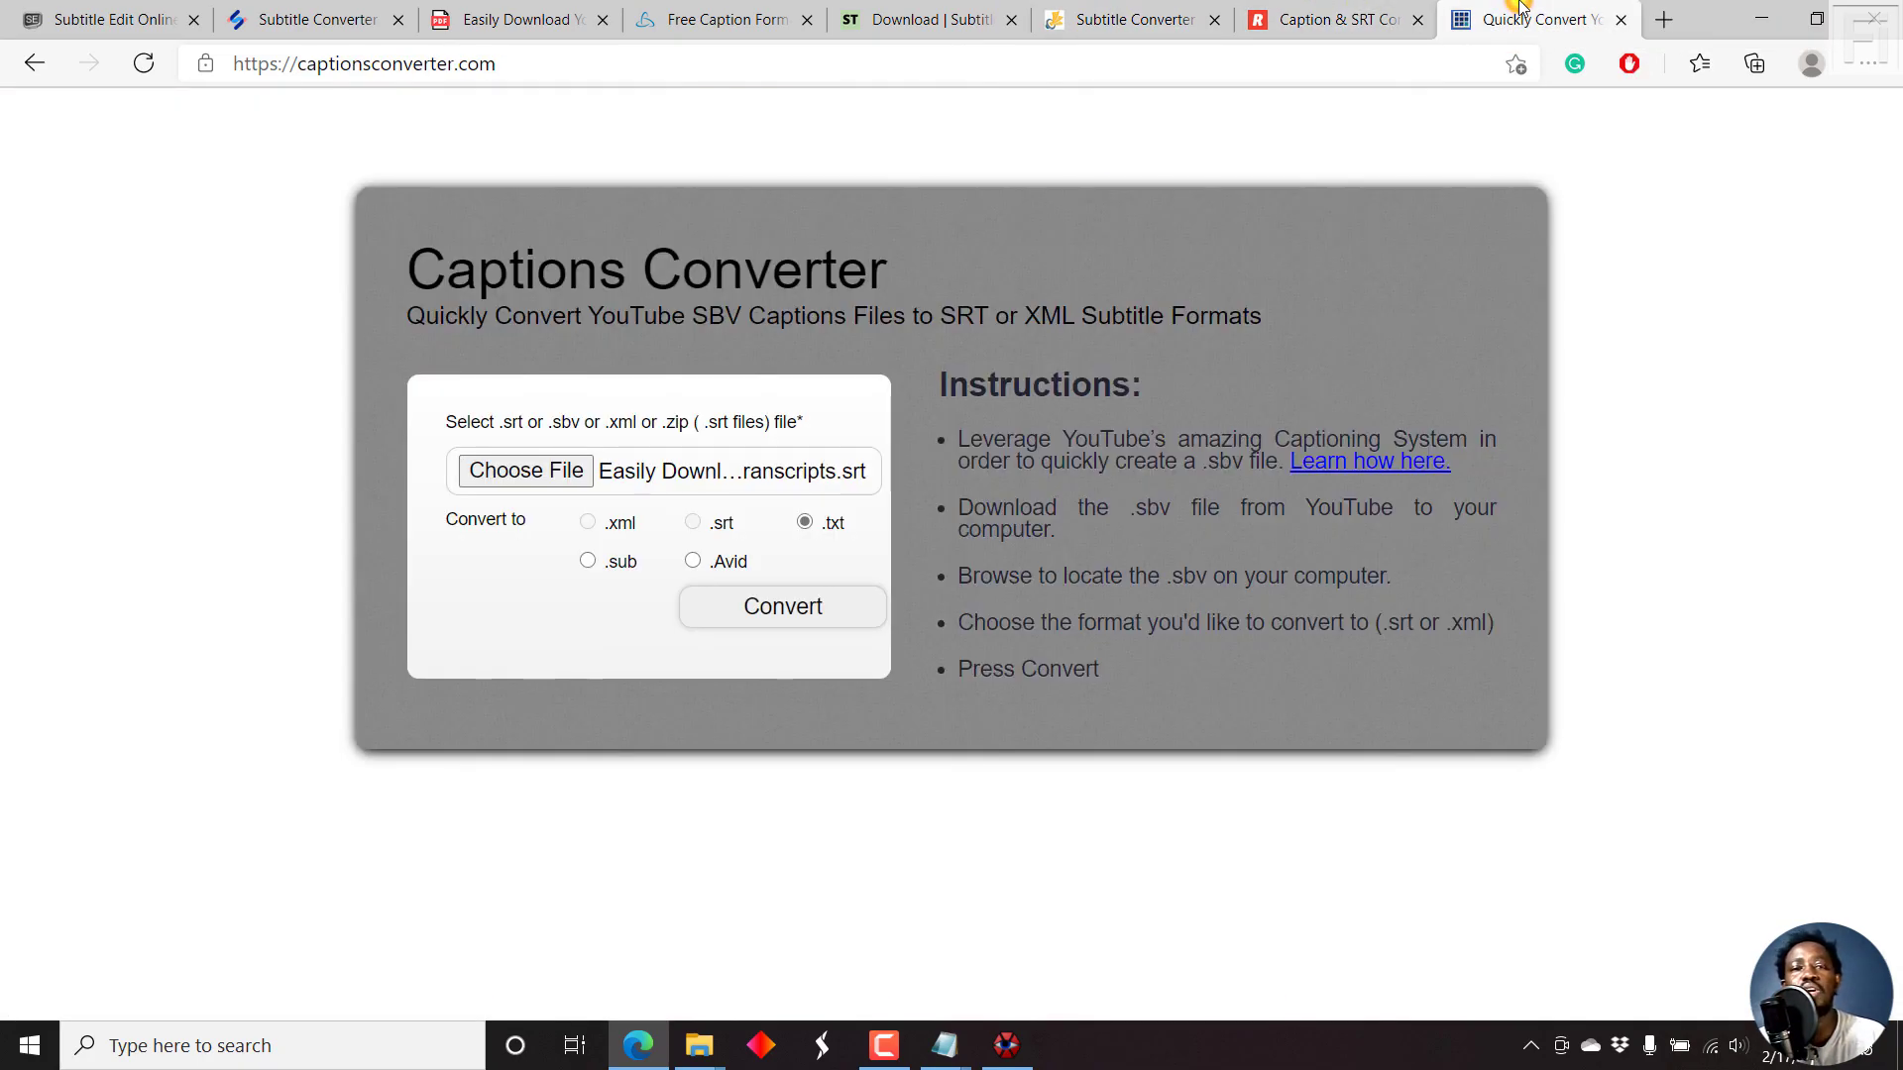